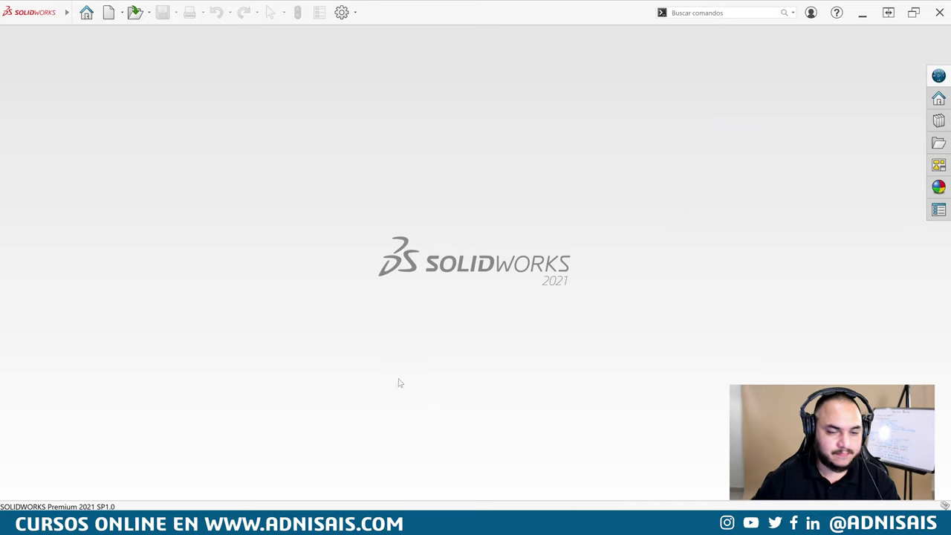
# Restore SOLIDWORKS from full screen and dock the Acrobat exam guide on the right half
pyautogui.moveTo(504, 14)
pyautogui.mouseDown()
pyautogui.moveTo(498, 28)
pyautogui.moveTo(1, 60)
pyautogui.mouseUp()
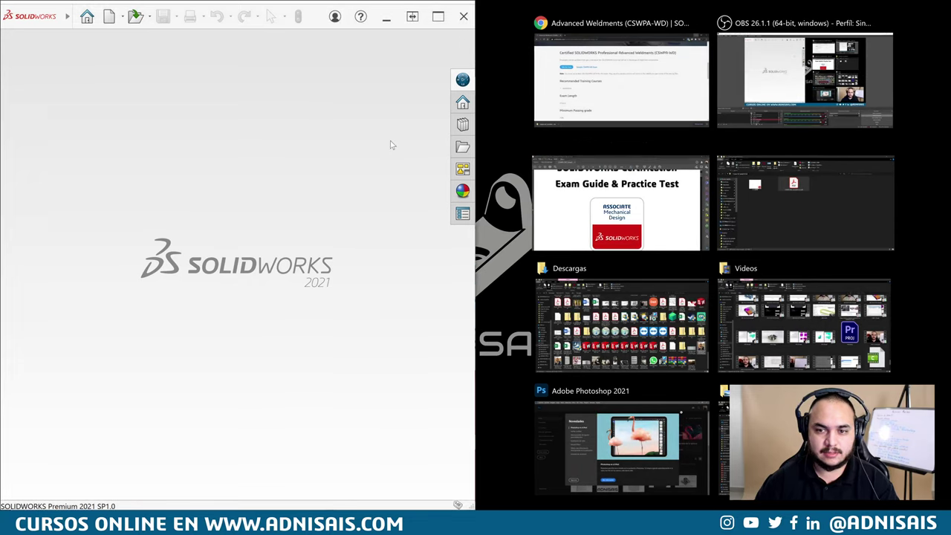
pyautogui.click(620, 205)
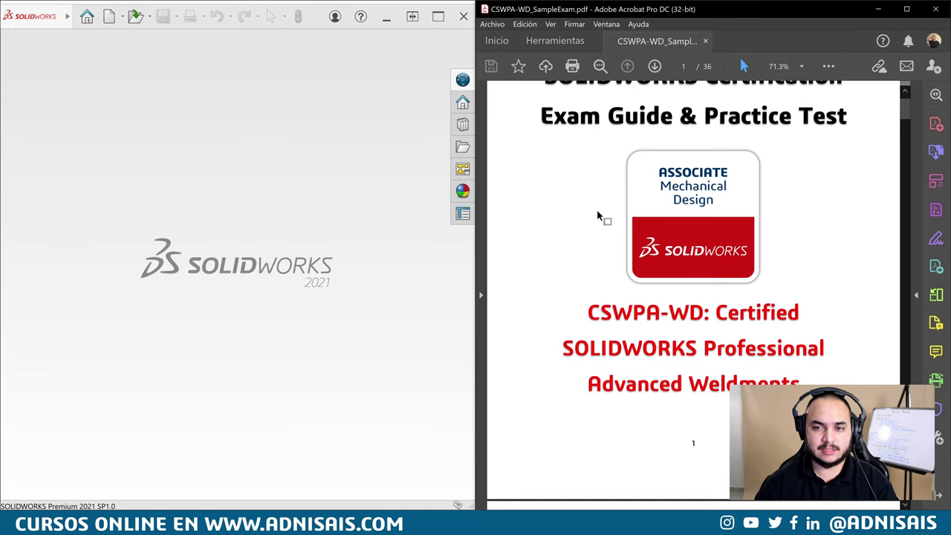
# Scroll through the cover, Contents and Exam Details, and select the Total Questions block
pyautogui.scroll(-1, 623, 196)
pyautogui.scroll(-2, 646, 185)
pyautogui.scroll(-3, 672, 175)
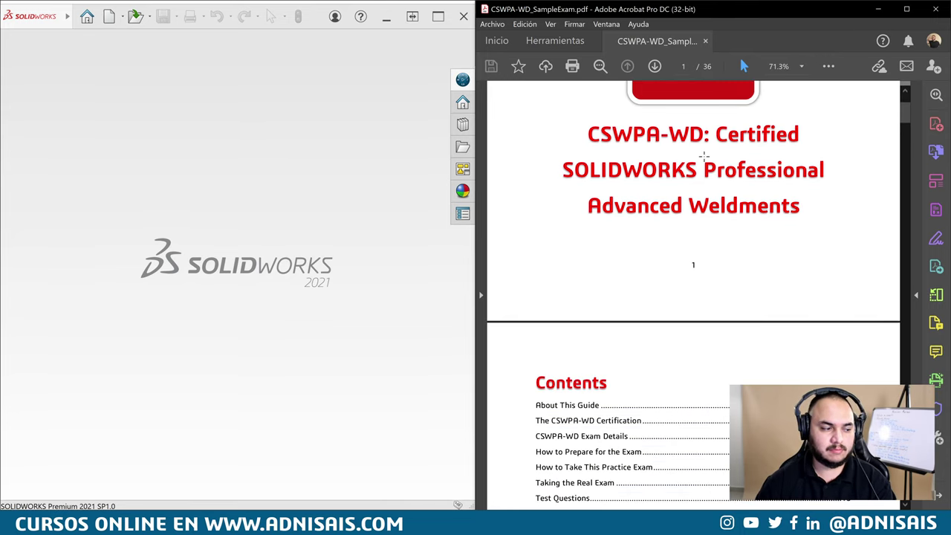
pyautogui.scroll(-2, 698, 160)
pyautogui.scroll(-4, 707, 159)
pyautogui.scroll(-1, 709, 159)
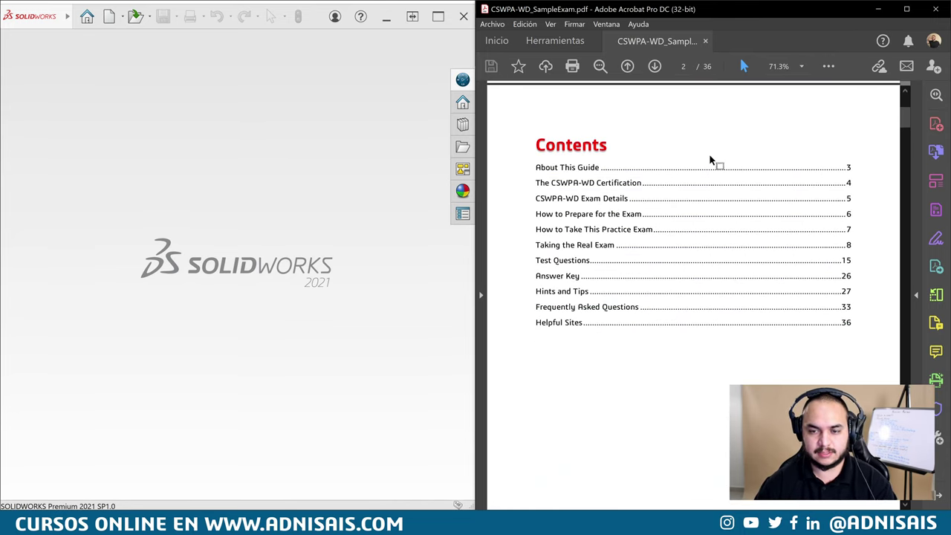
pyautogui.scroll(-2, 710, 160)
pyautogui.scroll(-1, 711, 160)
pyautogui.scroll(-2, 711, 159)
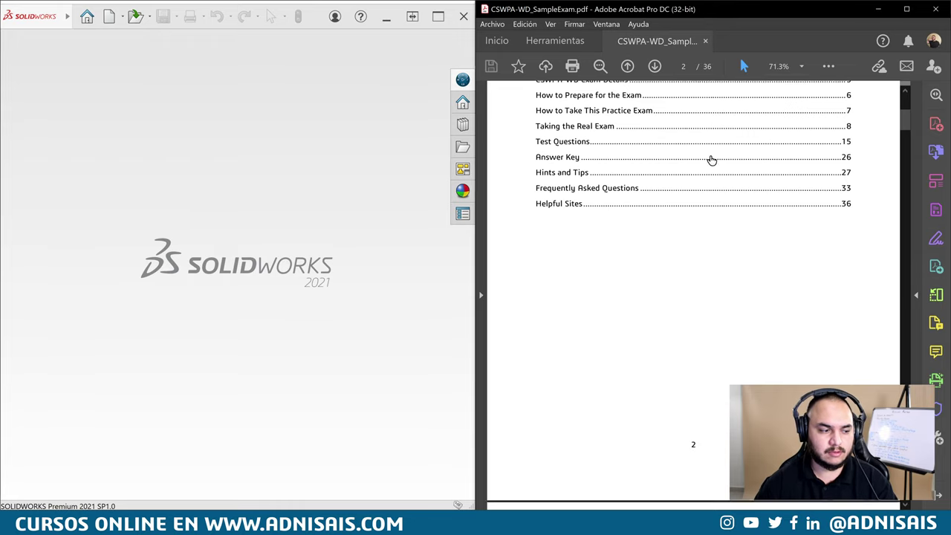
pyautogui.scroll(-2, 728, 165)
pyautogui.scroll(-3, 728, 170)
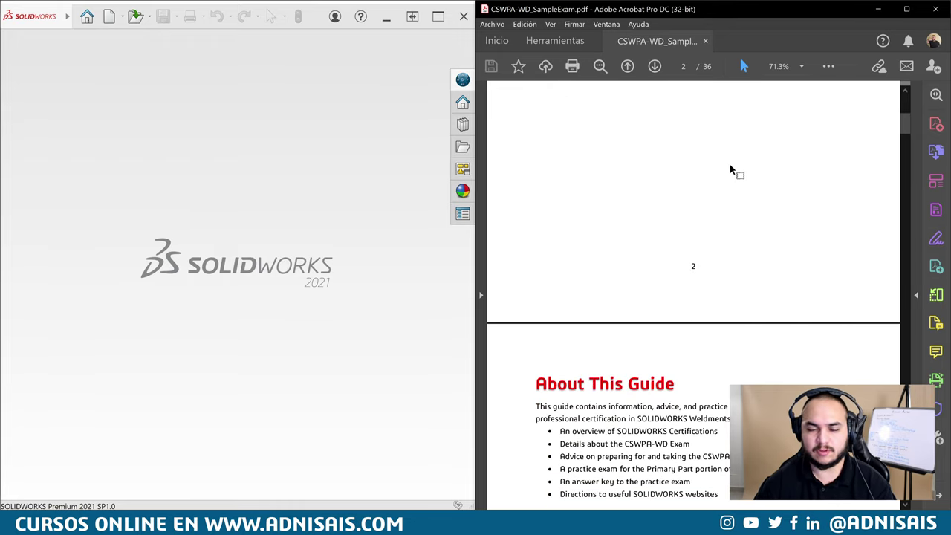
pyautogui.scroll(-4, 729, 170)
pyautogui.scroll(-3, 730, 170)
pyautogui.scroll(-5, 730, 171)
pyautogui.scroll(-2, 730, 170)
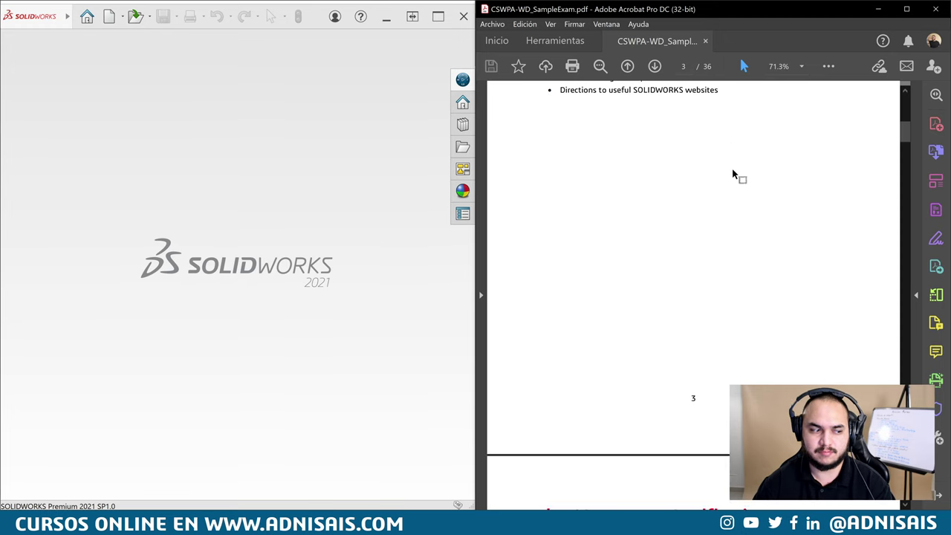
pyautogui.scroll(-3, 732, 172)
pyautogui.scroll(-3, 733, 173)
pyautogui.scroll(-3, 734, 173)
pyautogui.scroll(-2, 736, 173)
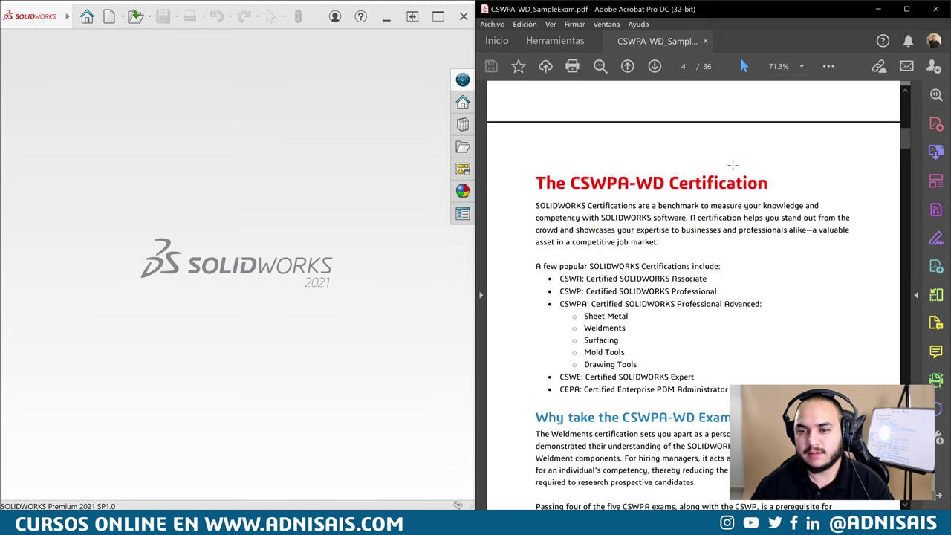
pyautogui.scroll(-2, 735, 173)
pyautogui.scroll(-3, 735, 173)
pyautogui.scroll(-2, 736, 173)
pyautogui.scroll(-2, 735, 173)
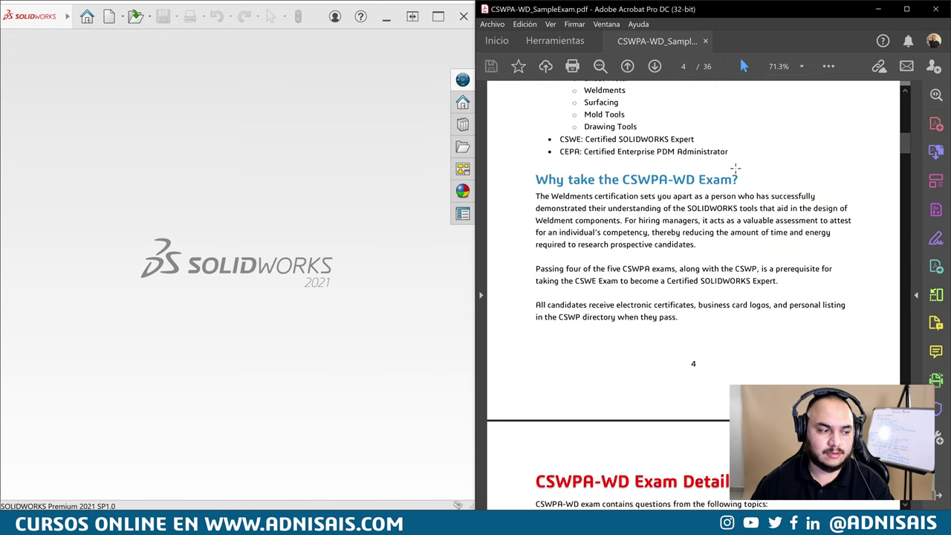
pyautogui.scroll(-3, 736, 175)
pyautogui.scroll(-2, 738, 176)
pyautogui.scroll(-3, 740, 177)
pyautogui.scroll(-3, 740, 178)
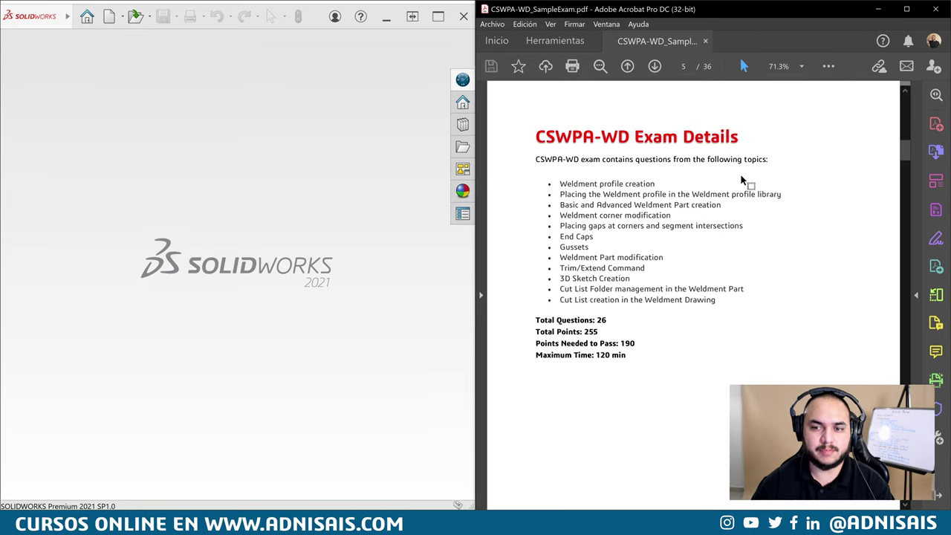
pyautogui.scroll(-2, 743, 179)
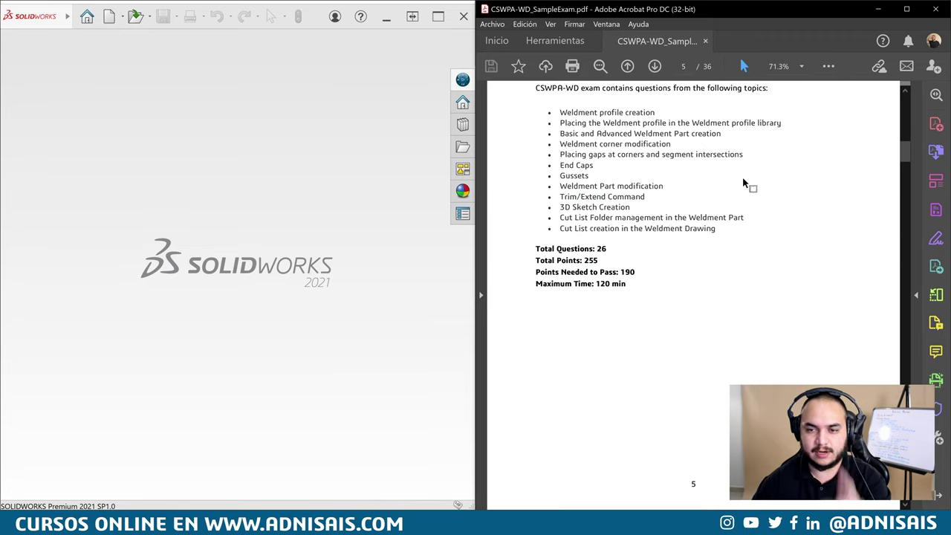
pyautogui.scroll(-1, 747, 179)
pyautogui.scroll(-2, 747, 178)
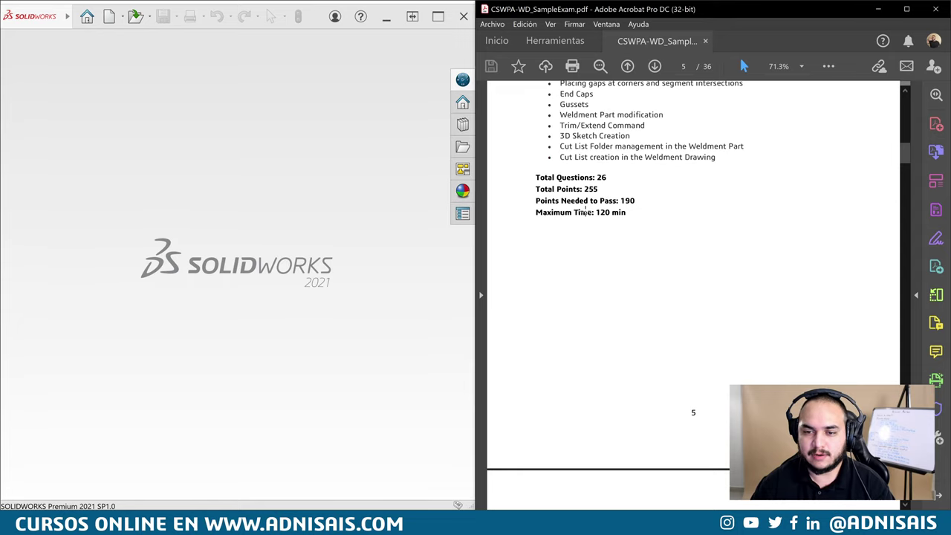
pyautogui.scroll(-1, 585, 212)
pyautogui.moveTo(511, 138)
pyautogui.mouseDown()
pyautogui.moveTo(637, 185)
pyautogui.moveTo(579, 185)
pyautogui.mouseUp()
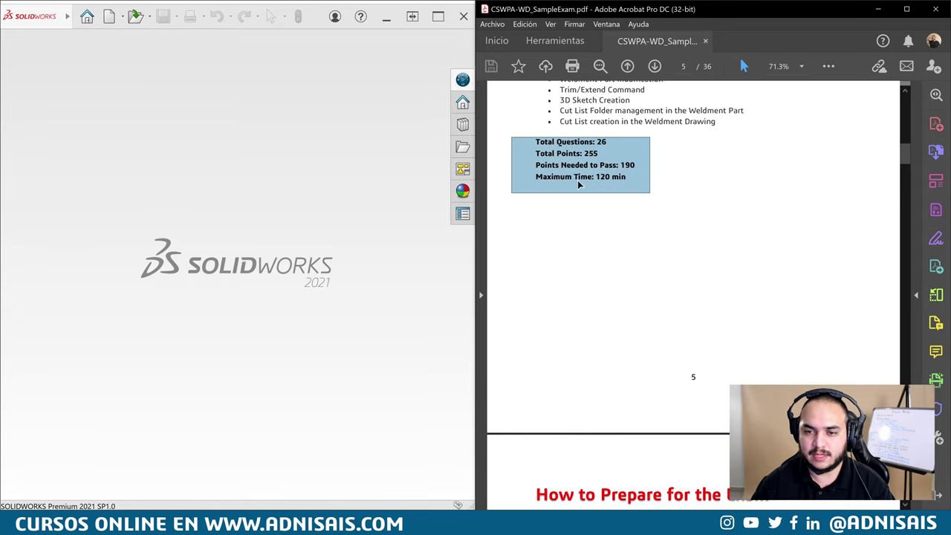
# Continue down to page 7, 'How to Take This Practice Exam'
pyautogui.scroll(-1, 582, 143)
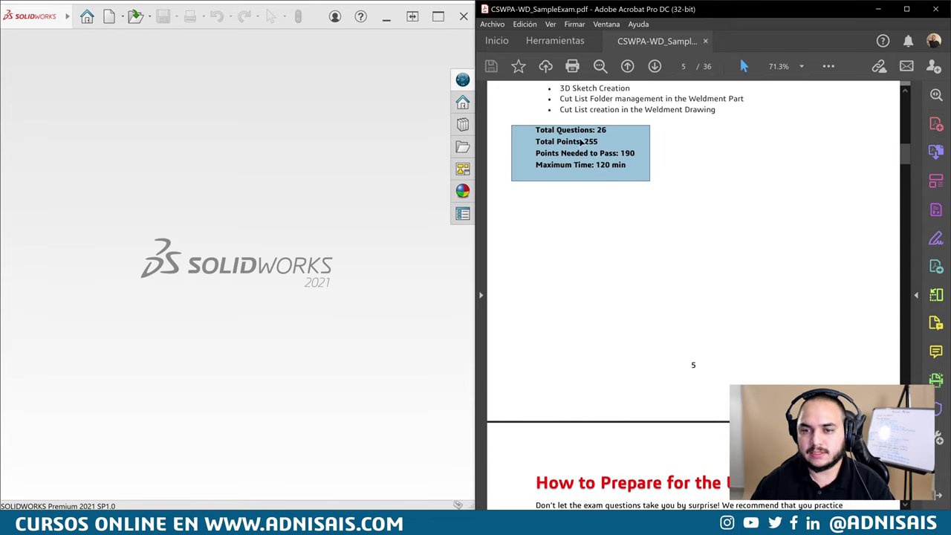
pyautogui.scroll(-2, 616, 145)
pyautogui.scroll(-3, 637, 159)
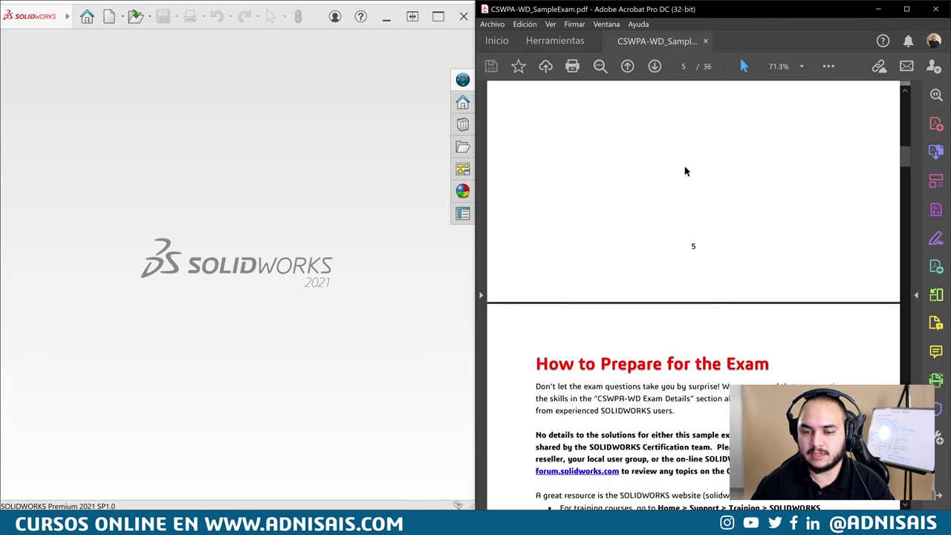
pyautogui.scroll(-5, 684, 166)
pyautogui.scroll(-3, 669, 181)
pyautogui.scroll(-5, 750, 260)
# Scroll down through the exam-taking steps on pages 8–14
pyautogui.scroll(-5, 746, 267)
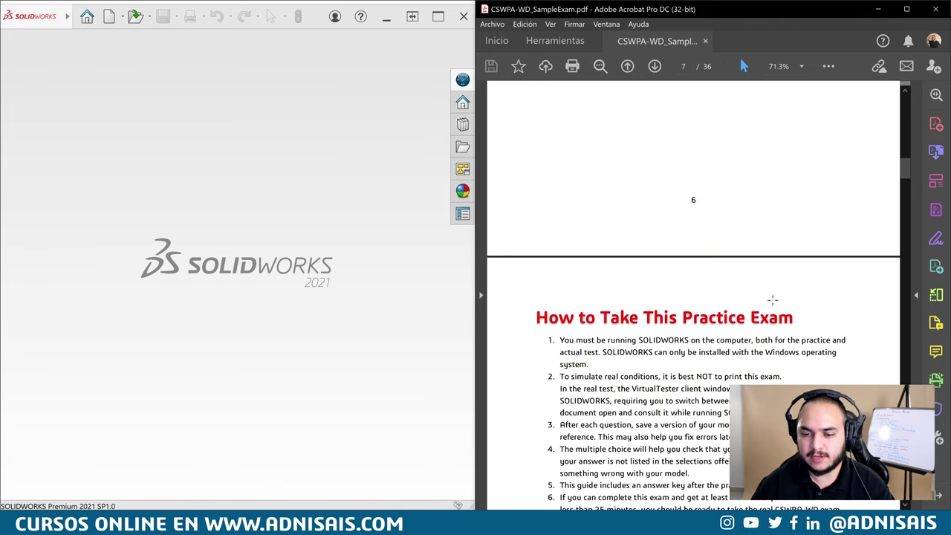
pyautogui.scroll(-5, 735, 297)
pyautogui.scroll(-4, 750, 282)
pyautogui.scroll(-5, 742, 279)
pyautogui.scroll(-3, 693, 283)
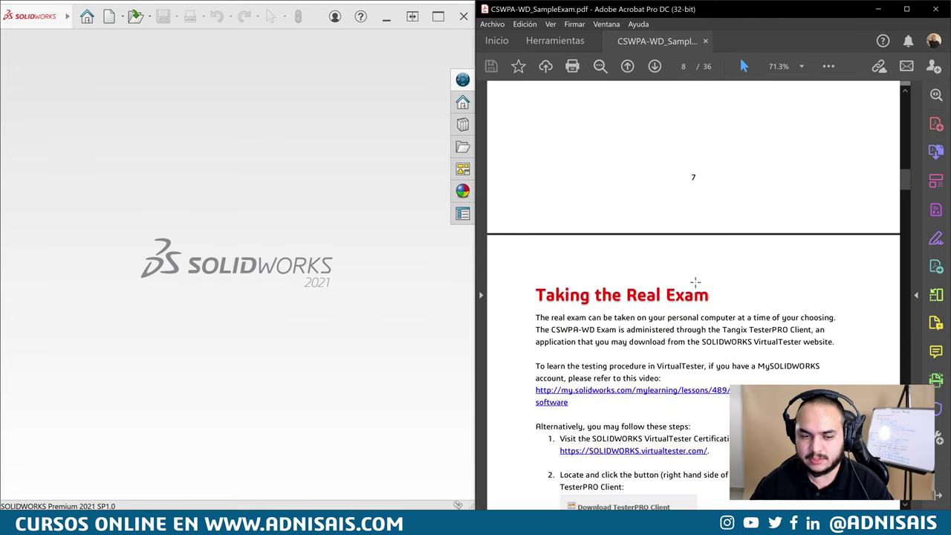
pyautogui.scroll(-8, 694, 282)
pyautogui.scroll(-2, 713, 267)
pyautogui.scroll(-2, 720, 256)
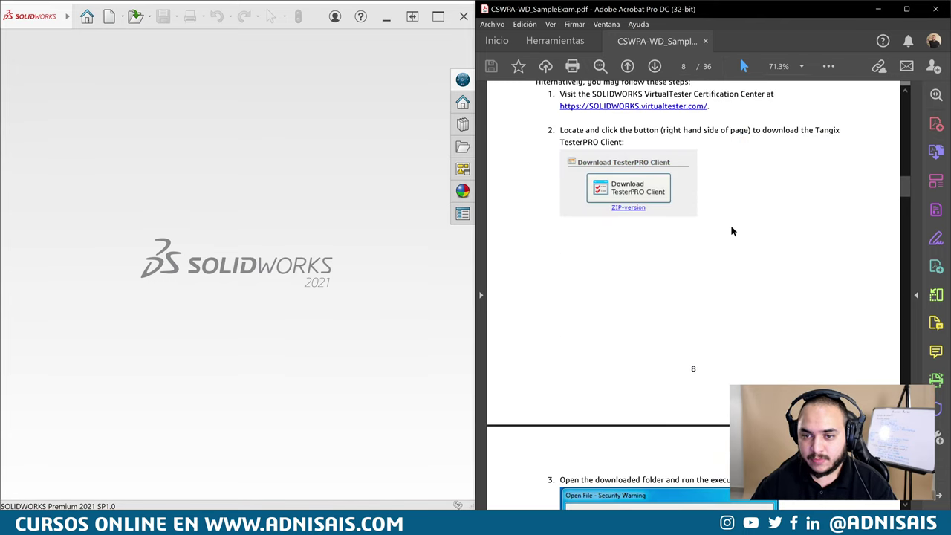
pyautogui.scroll(-5, 731, 234)
pyautogui.scroll(-5, 735, 245)
pyautogui.scroll(-3, 750, 258)
pyautogui.scroll(-5, 813, 256)
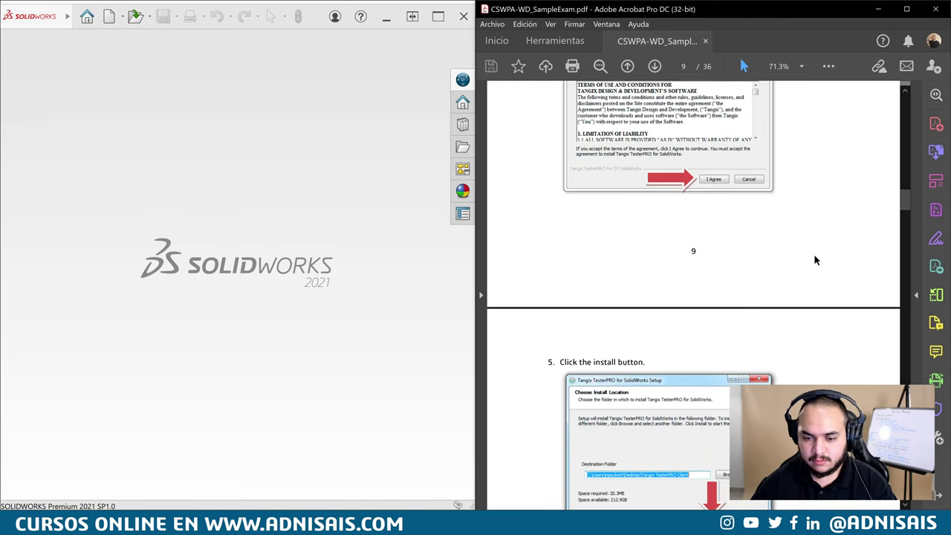
pyautogui.scroll(-5, 813, 271)
pyautogui.scroll(-3, 854, 238)
pyautogui.moveTo(904, 204); pyautogui.dragTo(903, 260)
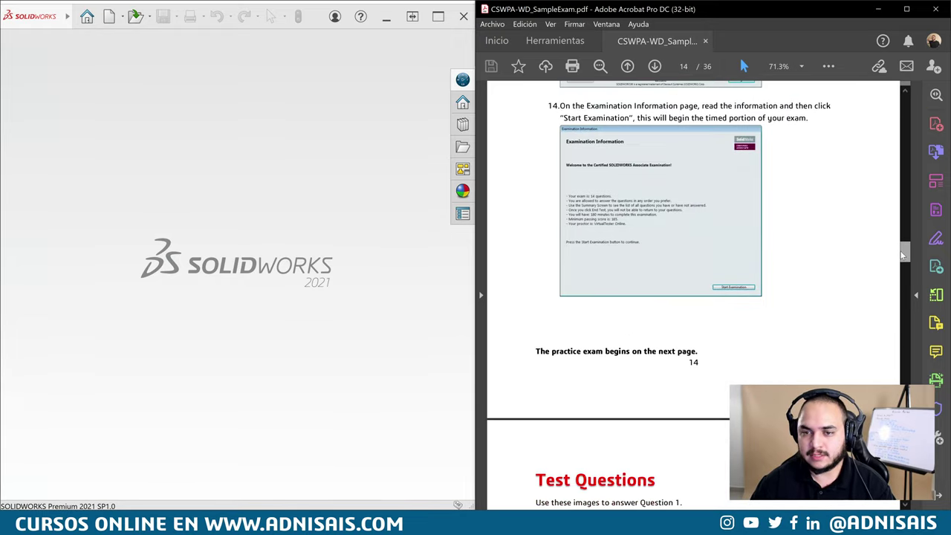
# Go back up to page 7, then down to where Test Questions begins
pyautogui.scroll(3, 760, 209)
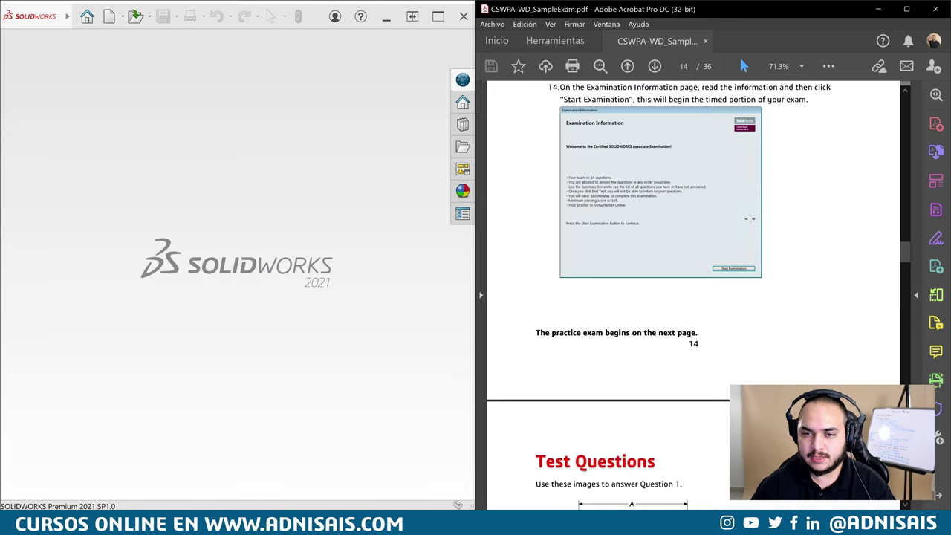
pyautogui.scroll(2, 711, 325)
pyautogui.scroll(4, 722, 274)
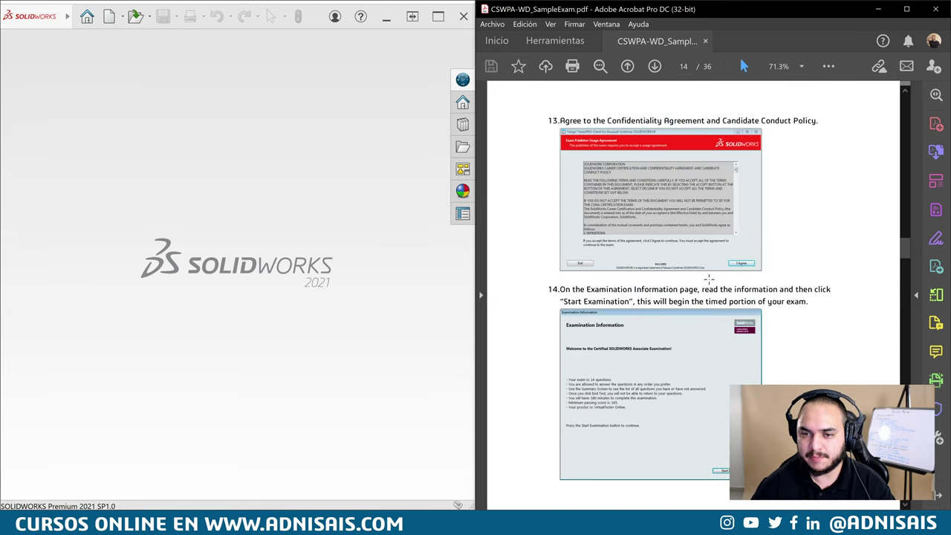
pyautogui.scroll(2, 723, 275)
pyautogui.moveTo(908, 257); pyautogui.dragTo(908, 189)
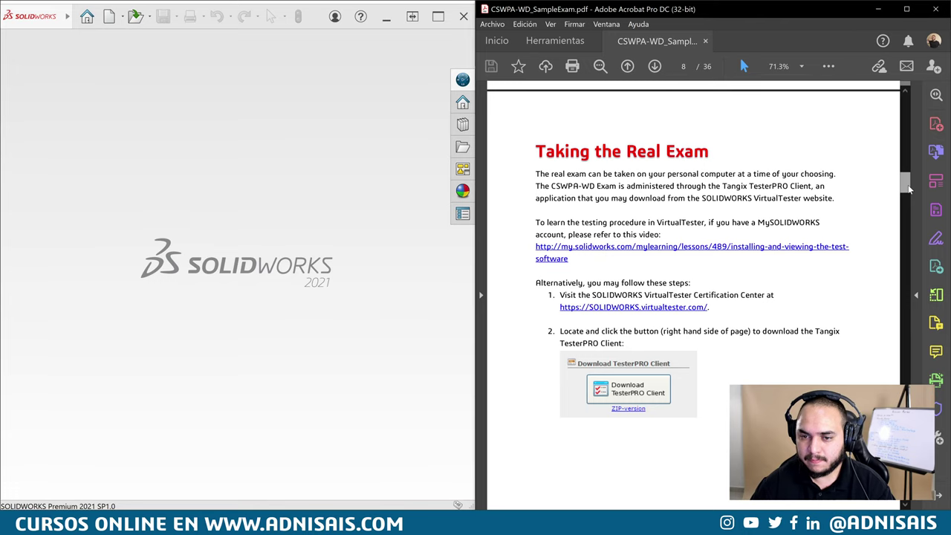
pyautogui.moveTo(908, 189); pyautogui.dragTo(909, 181)
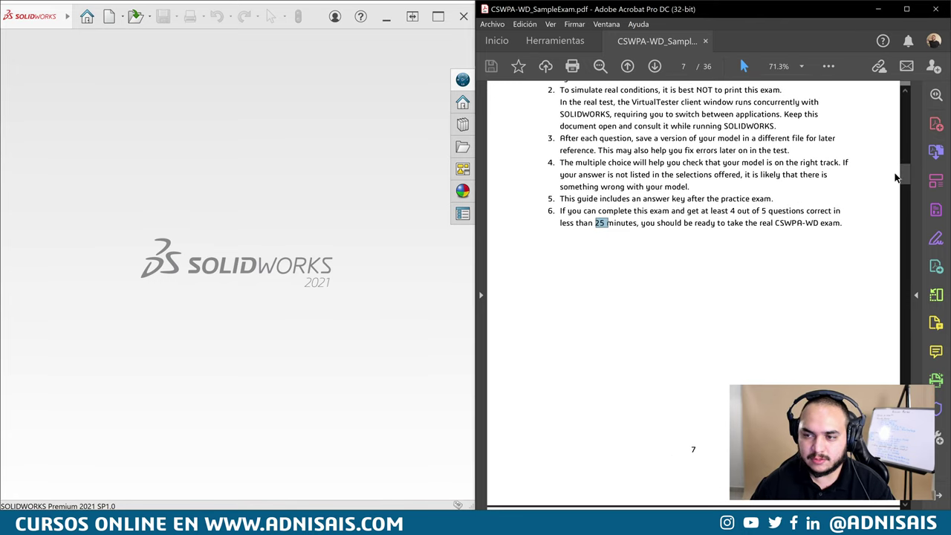
pyautogui.moveTo(902, 178); pyautogui.dragTo(905, 259)
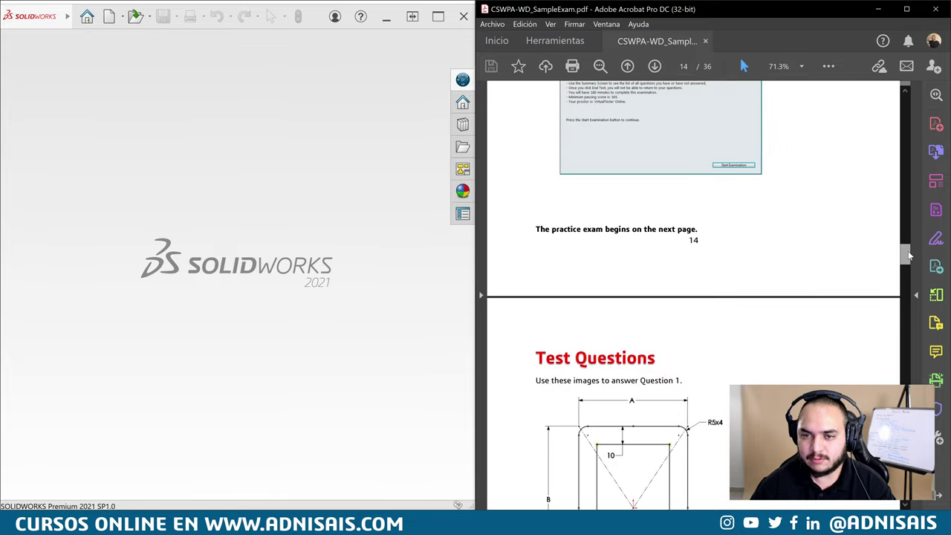
# Select the Question 1 frame drawing, then scroll to page 16's Weldment Profile (A = 60, B = 90)
pyautogui.moveTo(904, 259); pyautogui.dragTo(913, 261)
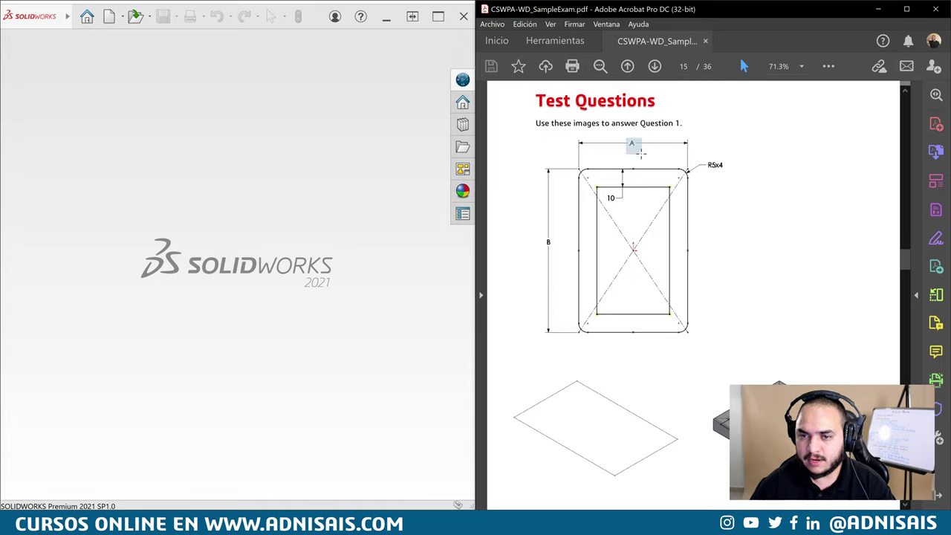
pyautogui.click(657, 164)
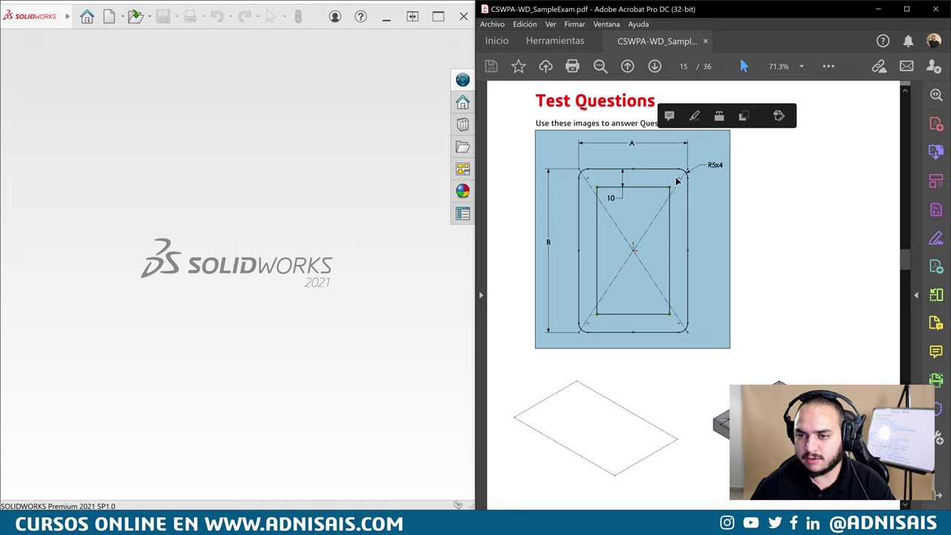
pyautogui.scroll(-2, 776, 278)
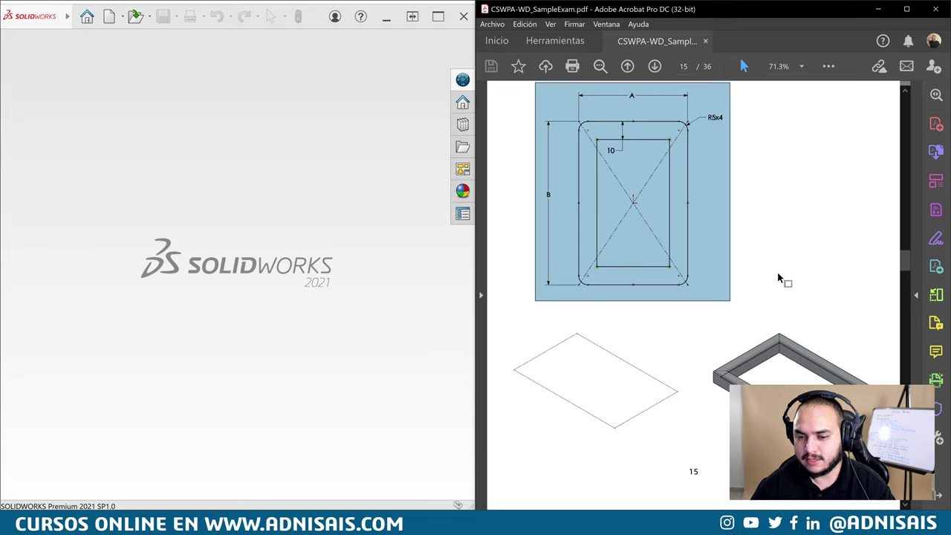
pyautogui.scroll(-3, 772, 264)
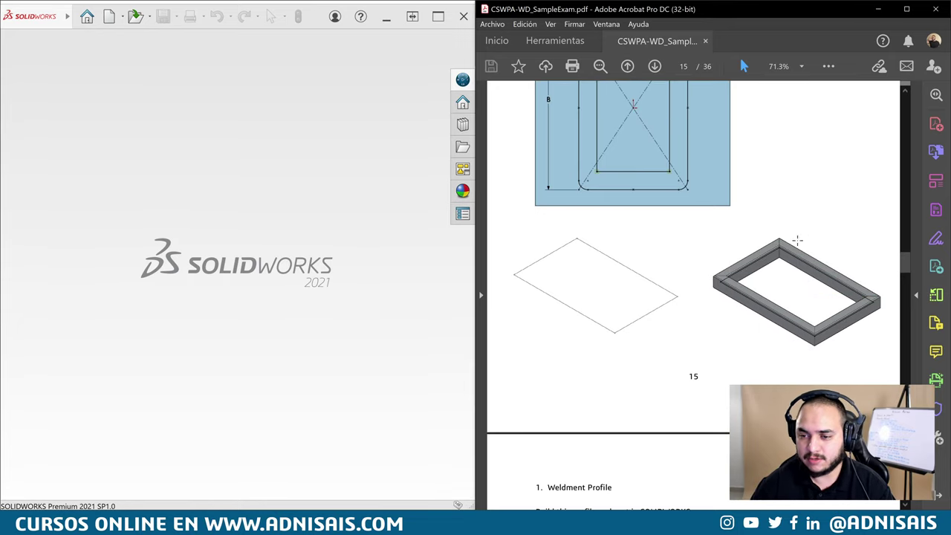
pyautogui.scroll(-4, 753, 263)
pyautogui.scroll(-3, 738, 255)
pyautogui.scroll(-3, 604, 220)
# Highlight the units, decimal places, 1060 Aluminum Alloy, 0.0027 g/mm^3 density and Note 1 lines
pyautogui.scroll(-2, 588, 195)
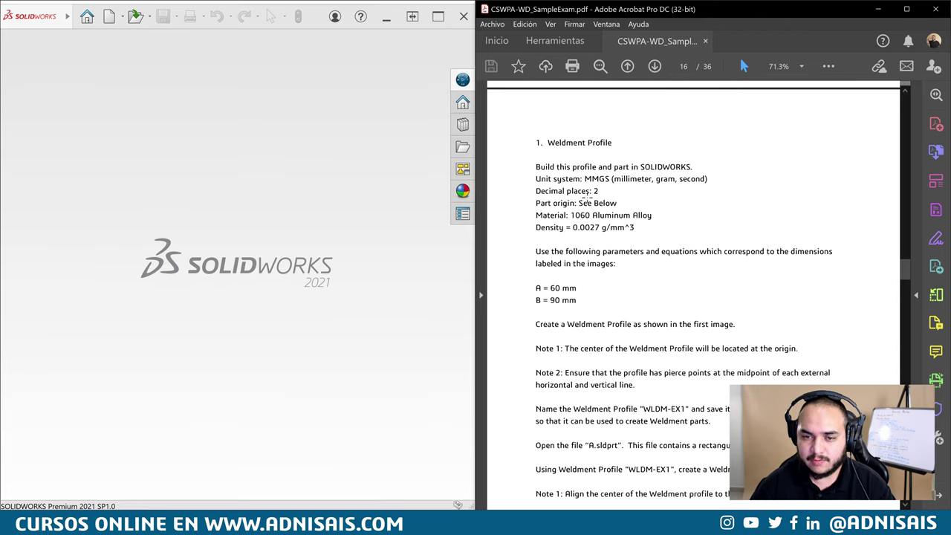
pyautogui.scroll(-1, 588, 194)
pyautogui.scroll(-1, 553, 134)
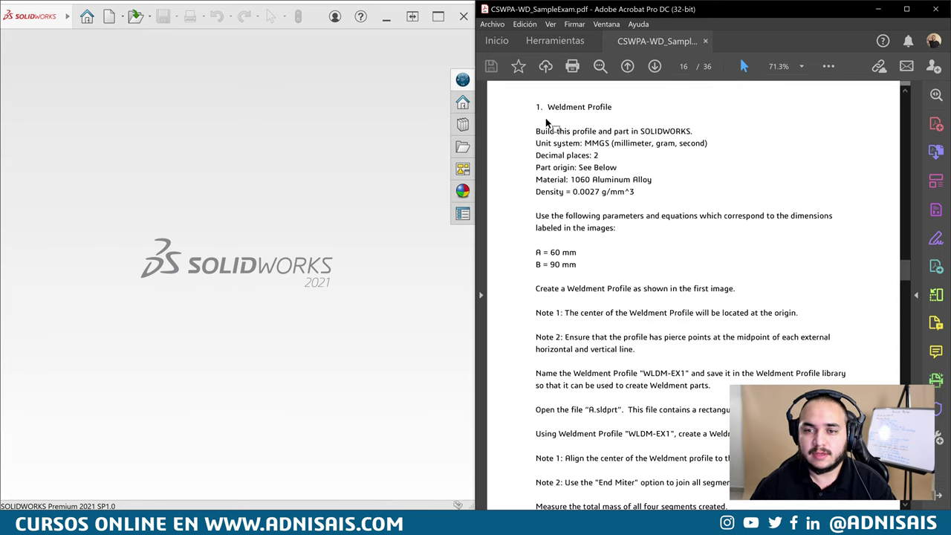
pyautogui.moveTo(584, 142); pyautogui.dragTo(628, 144)
pyautogui.doubleClick(597, 155)
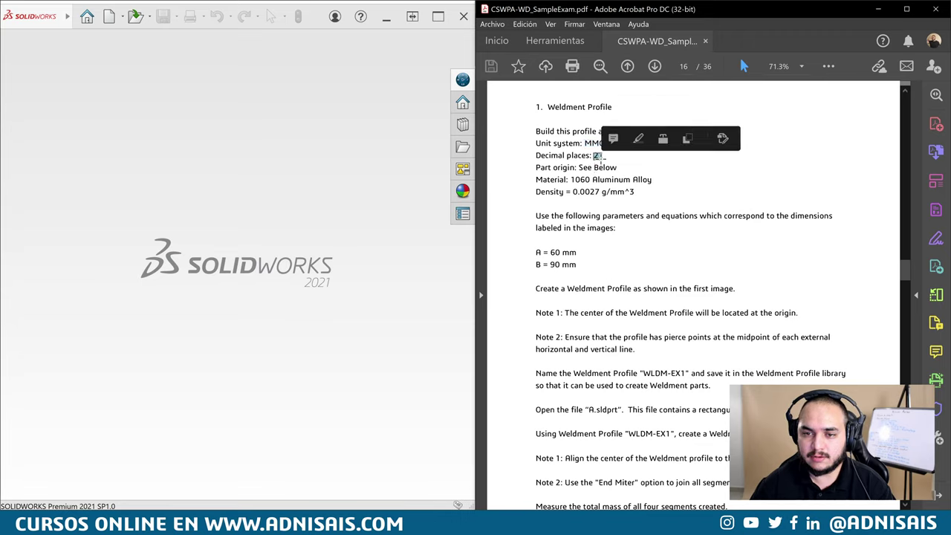
pyautogui.moveTo(572, 179); pyautogui.dragTo(668, 184)
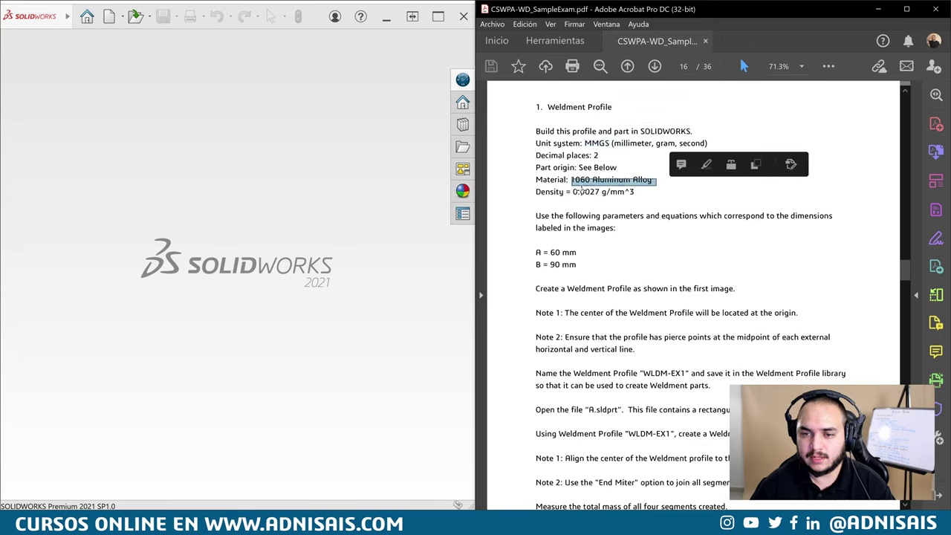
pyautogui.click(582, 207)
pyautogui.moveTo(572, 191); pyautogui.dragTo(635, 192)
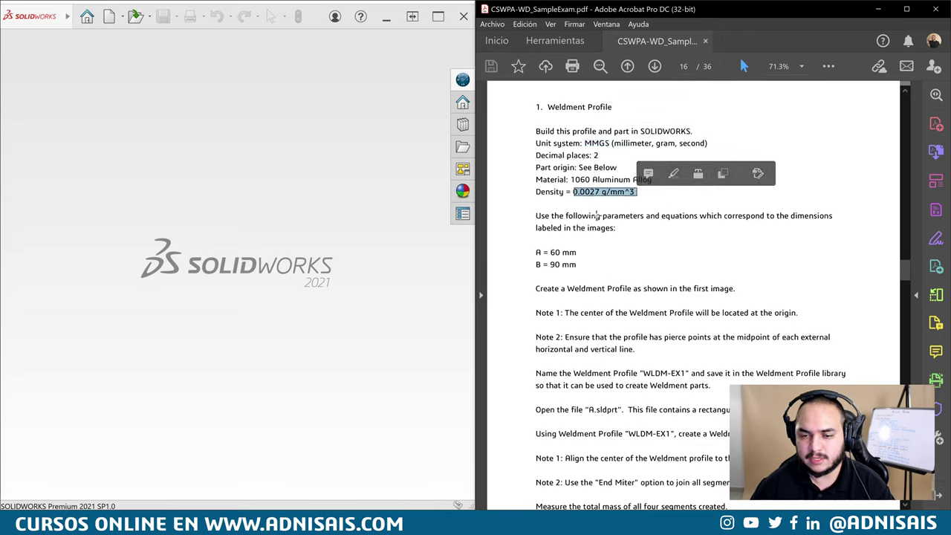
pyautogui.moveTo(535, 215); pyautogui.dragTo(661, 216)
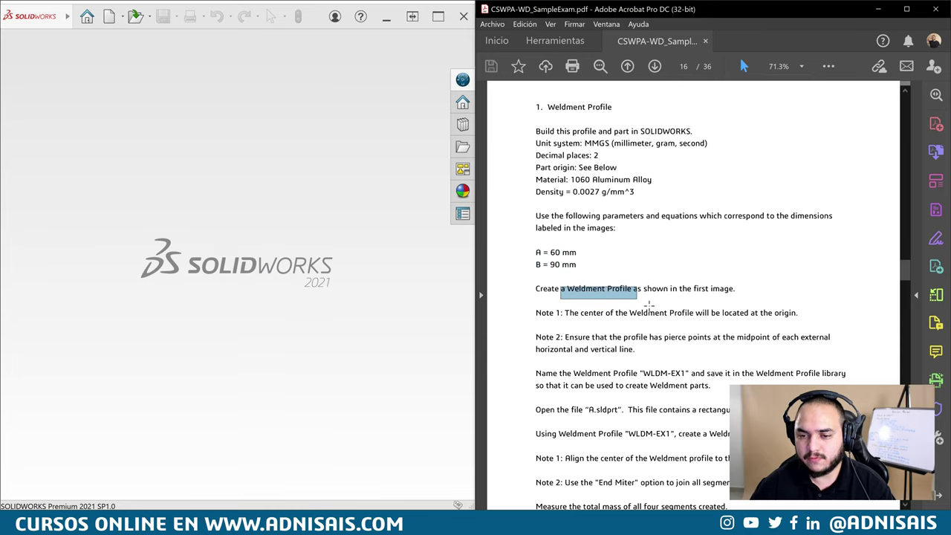
pyautogui.tripleClick(626, 312)
# Highlight the Note 2 pierce point, 3D sketch alignment and End Miter notes
pyautogui.scroll(-1, 628, 308)
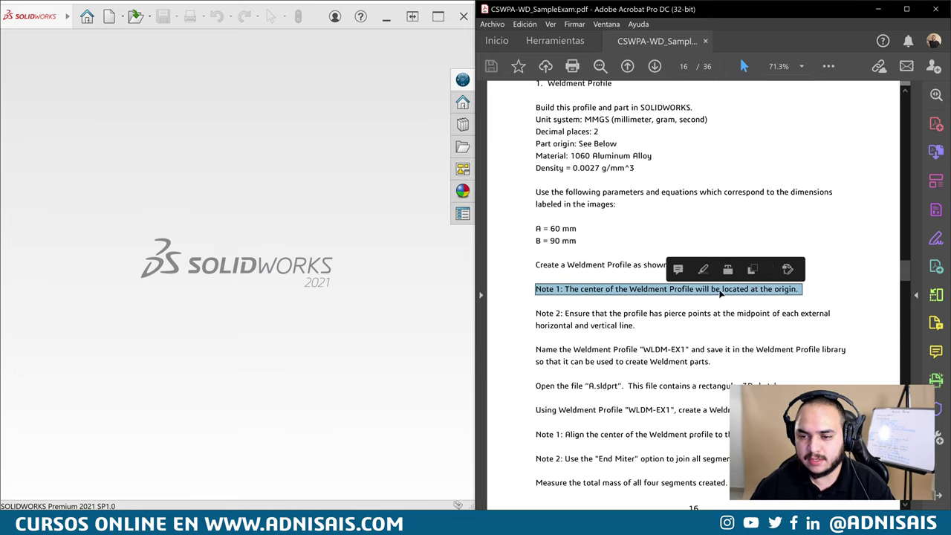
pyautogui.moveTo(565, 314); pyautogui.dragTo(717, 318)
pyautogui.keyDown('shift'); pyautogui.click(624, 318); pyautogui.keyUp('shift')
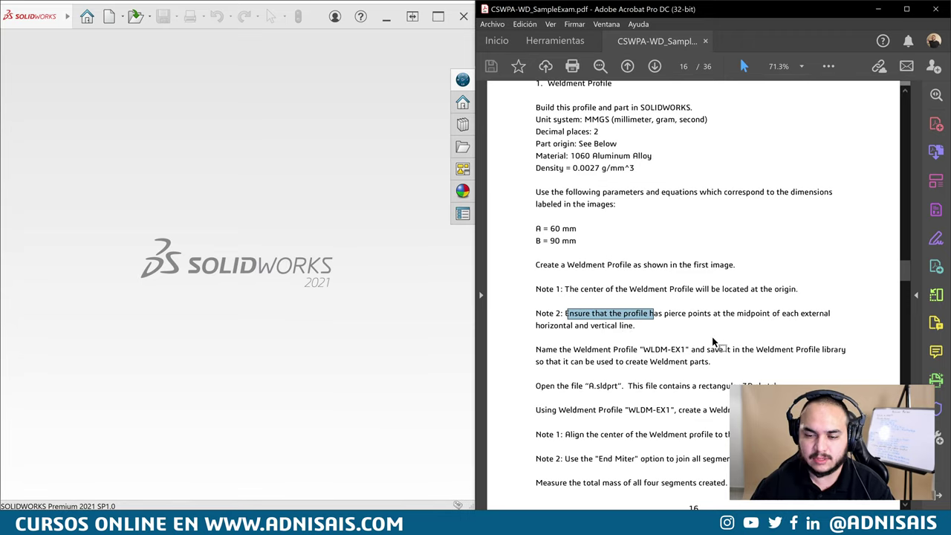
pyautogui.scroll(-1, 709, 335)
pyautogui.scroll(-1, 676, 304)
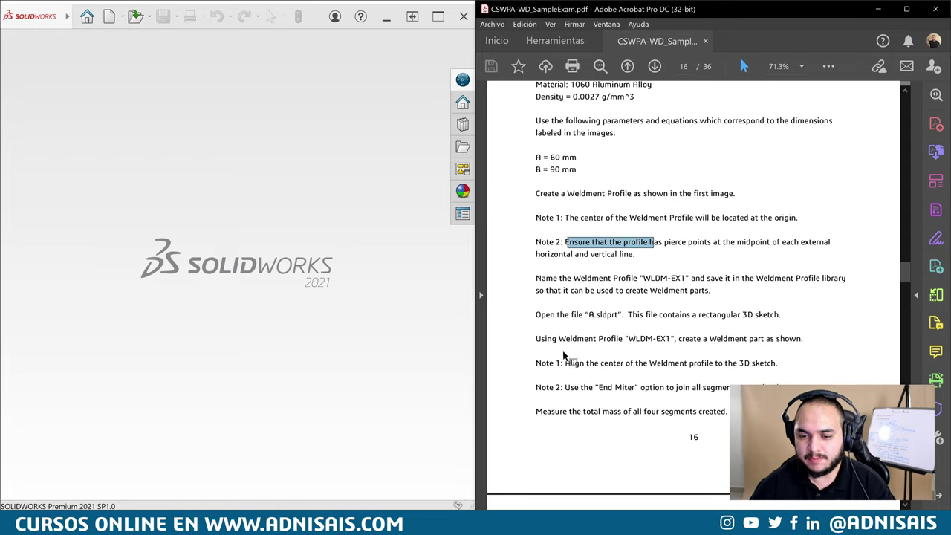
pyautogui.moveTo(564, 361); pyautogui.dragTo(782, 371)
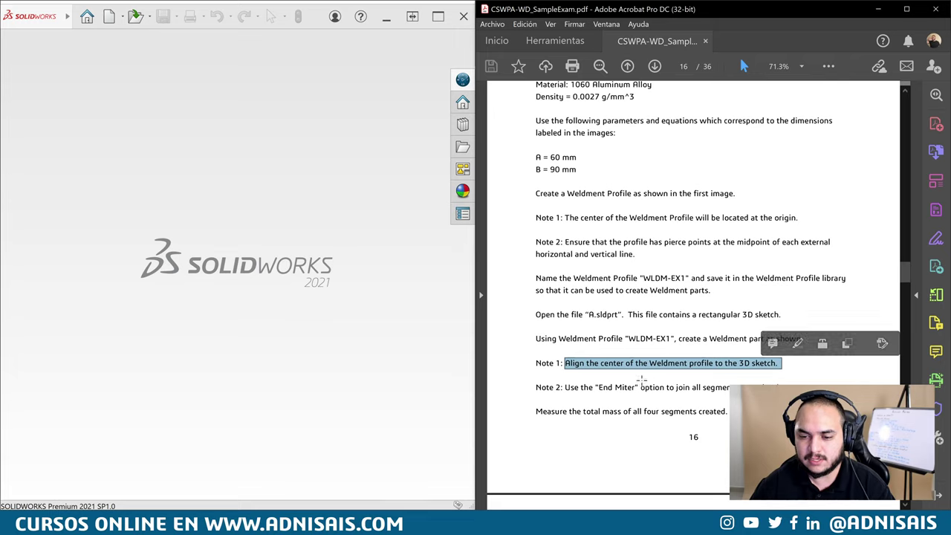
pyautogui.click(568, 382)
pyautogui.moveTo(595, 382); pyautogui.dragTo(637, 399)
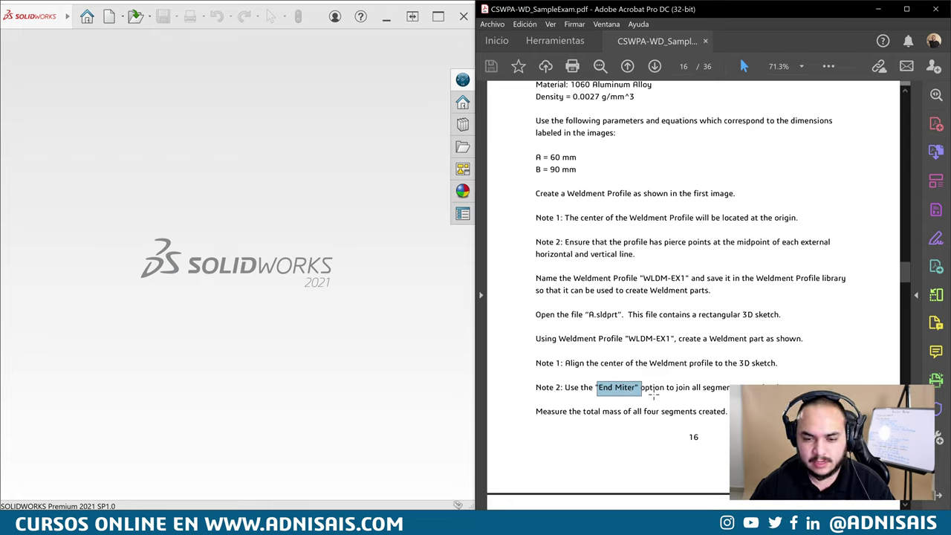
pyautogui.tripleClick(633, 387)
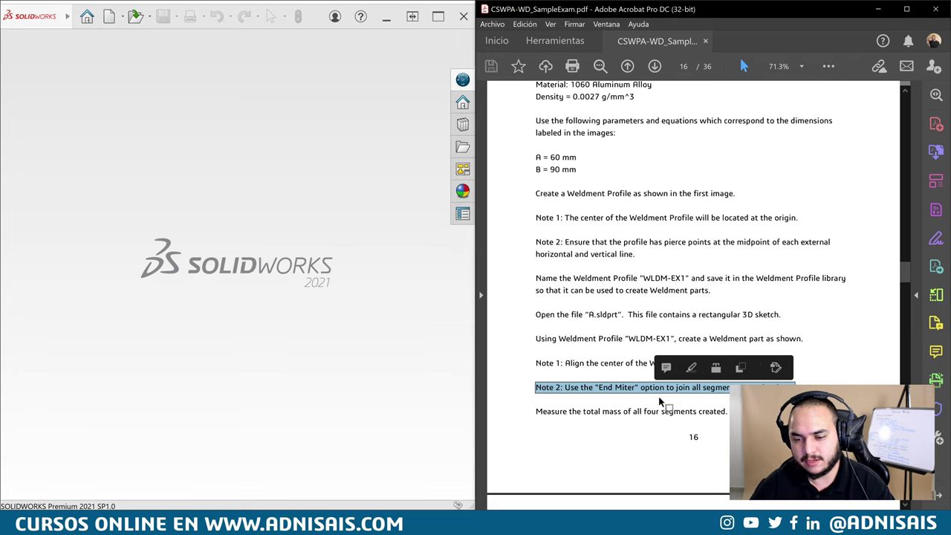
pyautogui.click(694, 392)
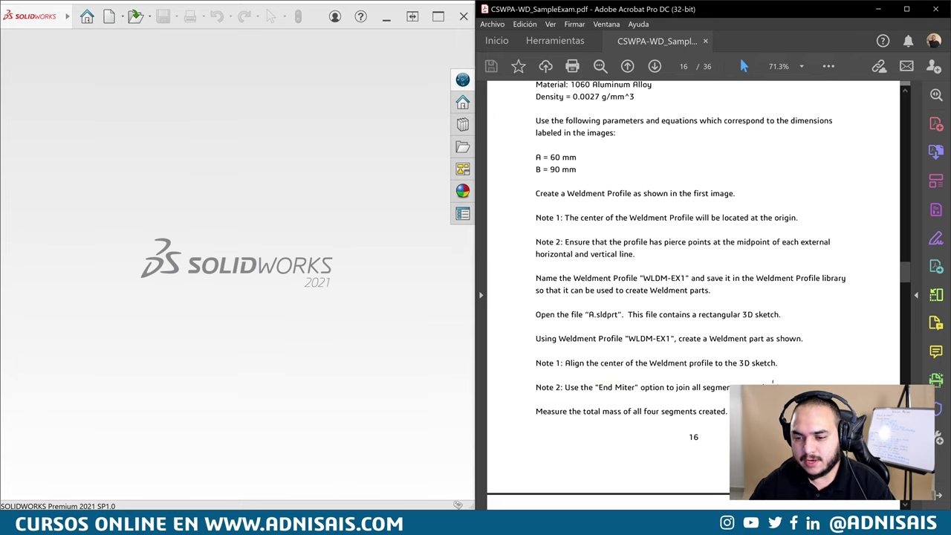
# Highlight the total mass measurement instruction
pyautogui.scroll(-2, 594, 364)
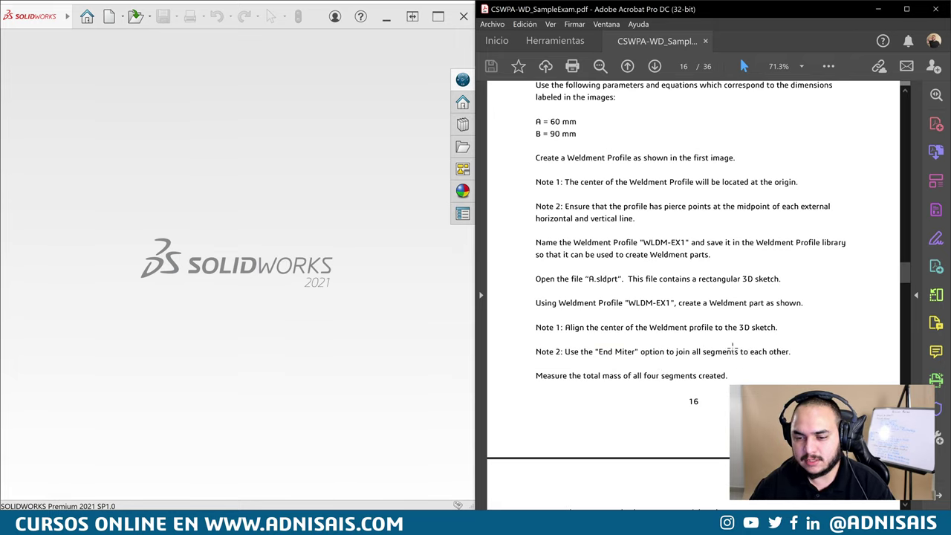
pyautogui.scroll(-1, 649, 349)
pyautogui.moveTo(536, 295); pyautogui.dragTo(747, 324)
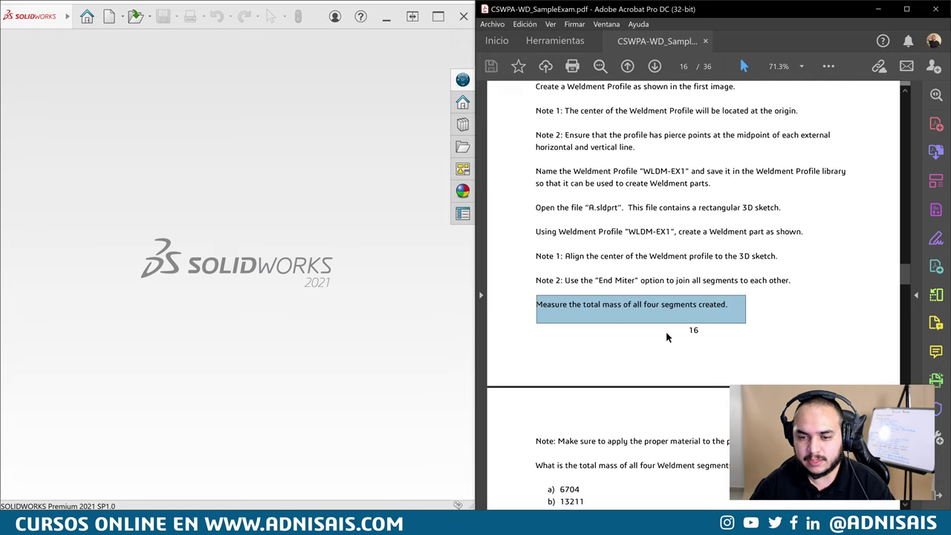
# Scroll back up to the page 15 frame drawing and bring SOLIDWORKS to the front
pyautogui.scroll(-1, 665, 338)
pyautogui.scroll(-1, 672, 335)
pyautogui.scroll(-1, 646, 342)
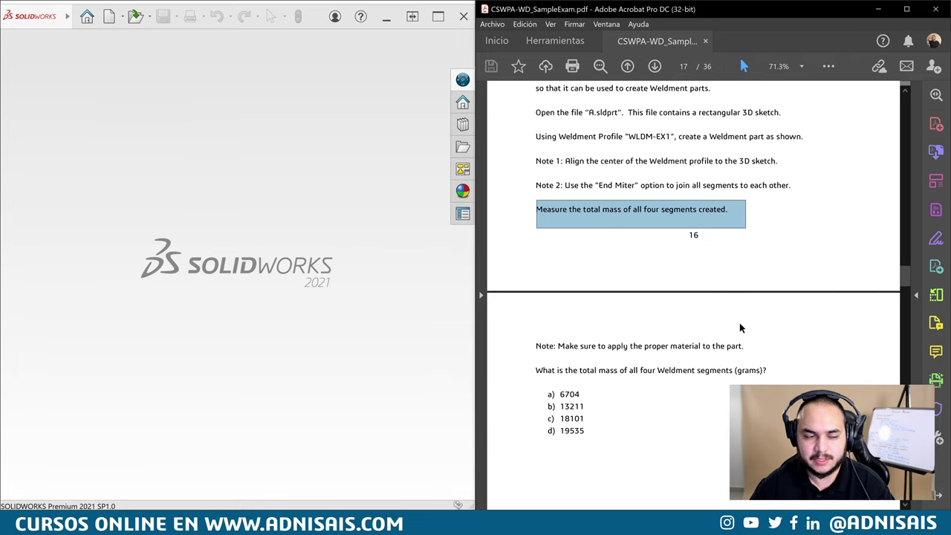
pyautogui.scroll(2, 756, 332)
pyautogui.scroll(5, 756, 335)
pyautogui.scroll(3, 756, 335)
pyautogui.scroll(5, 754, 334)
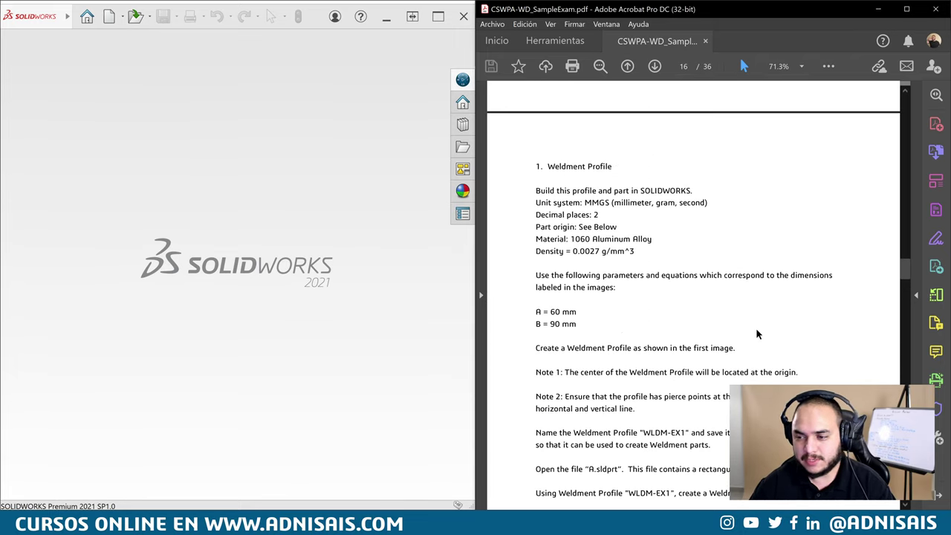
pyautogui.scroll(4, 754, 332)
pyautogui.scroll(2, 754, 333)
pyautogui.scroll(8, 750, 331)
pyautogui.scroll(2, 747, 329)
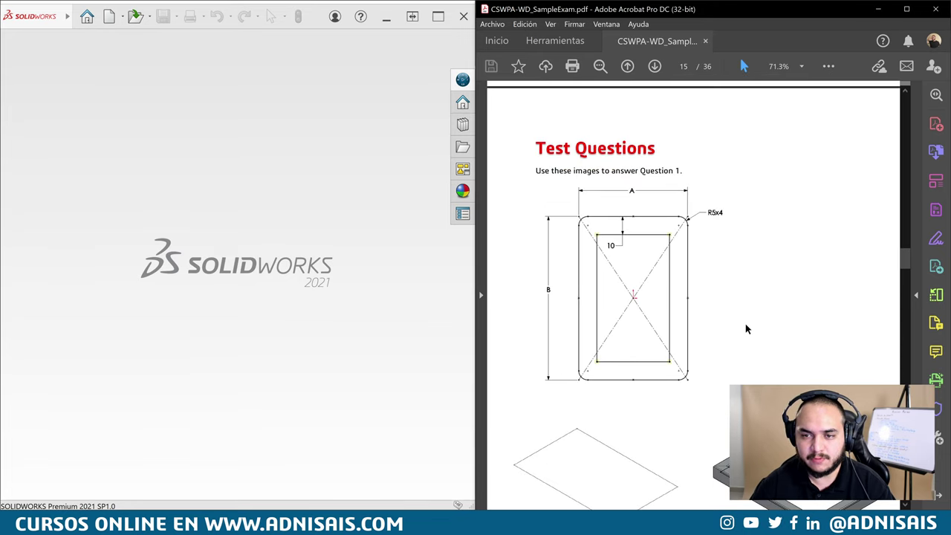
pyautogui.click(191, 145)
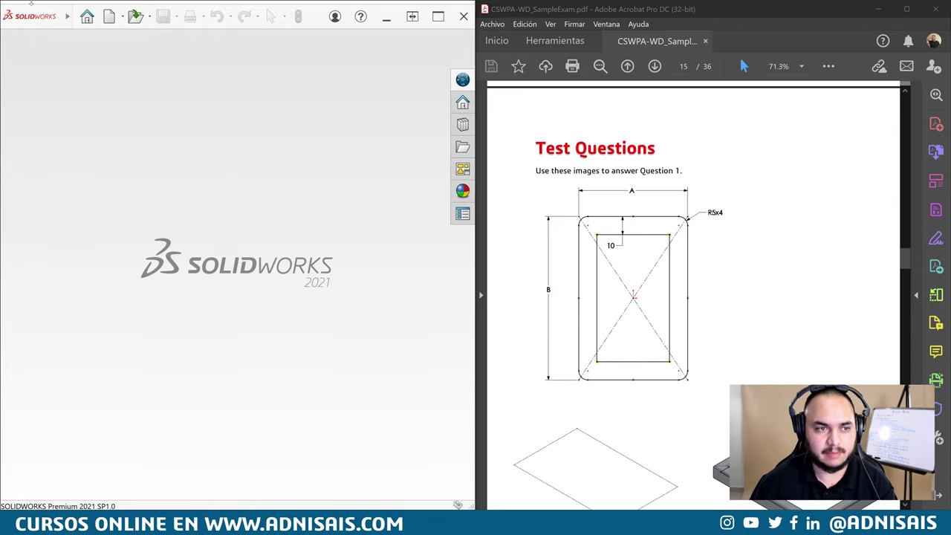
# Create a new part and draw a center rectangle from the origin on the Alzado plane
pyautogui.click(121, 16)
pyautogui.click(89, 34)
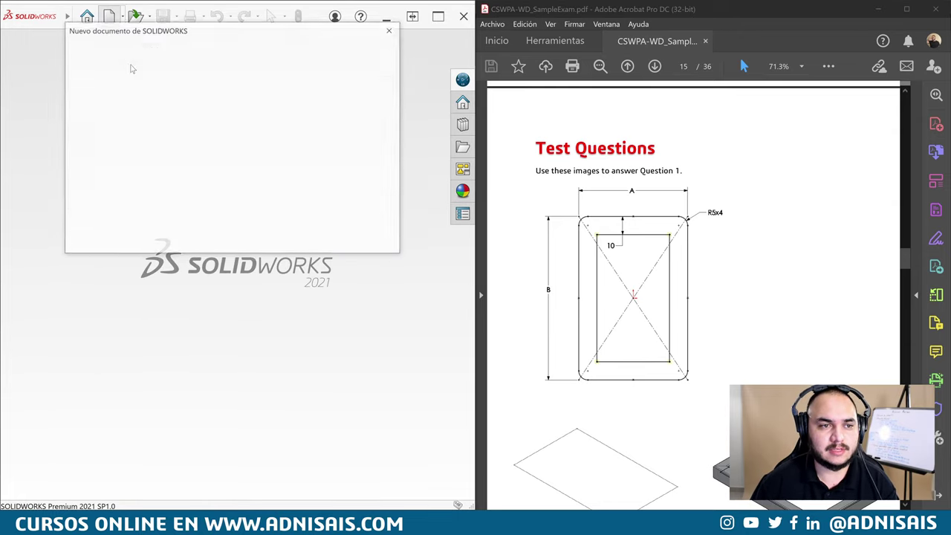
pyautogui.click(268, 236)
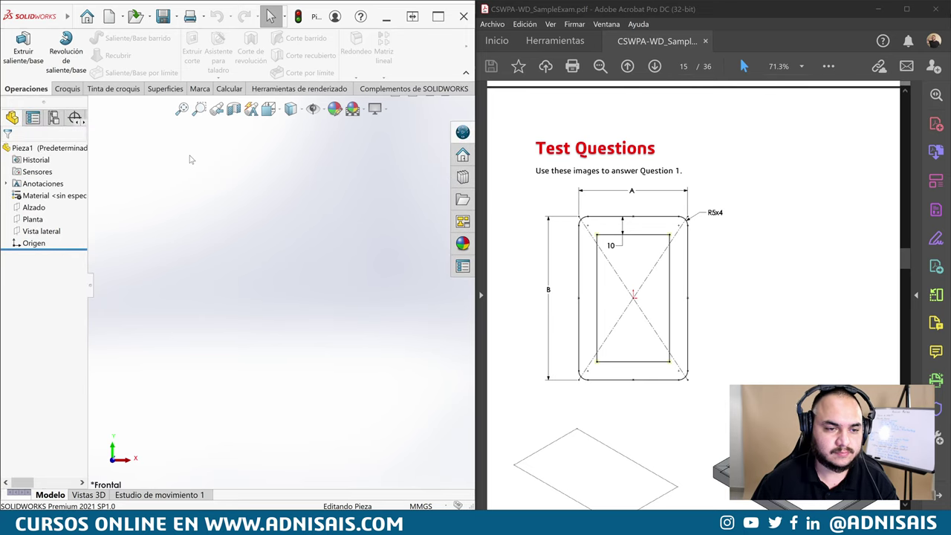
pyautogui.click(32, 207)
pyautogui.click(32, 194)
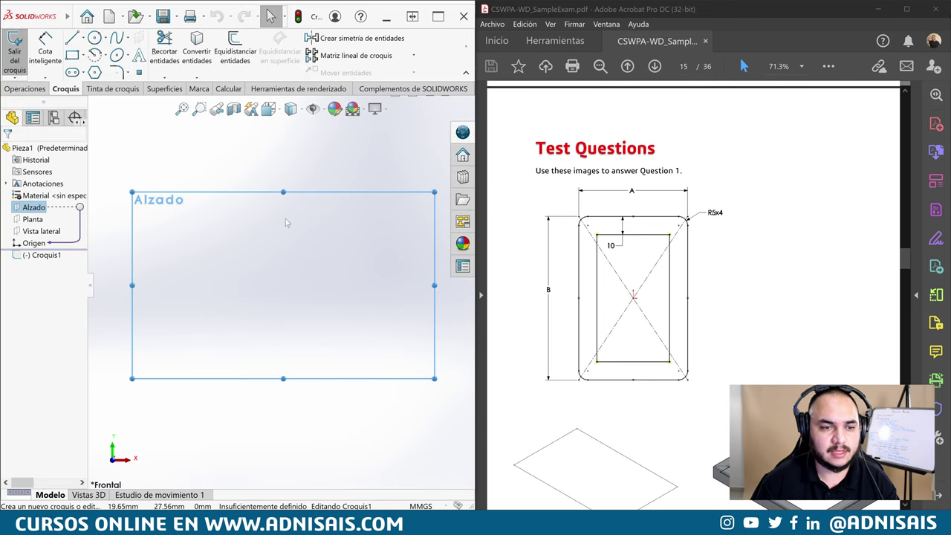
pyautogui.click(72, 55)
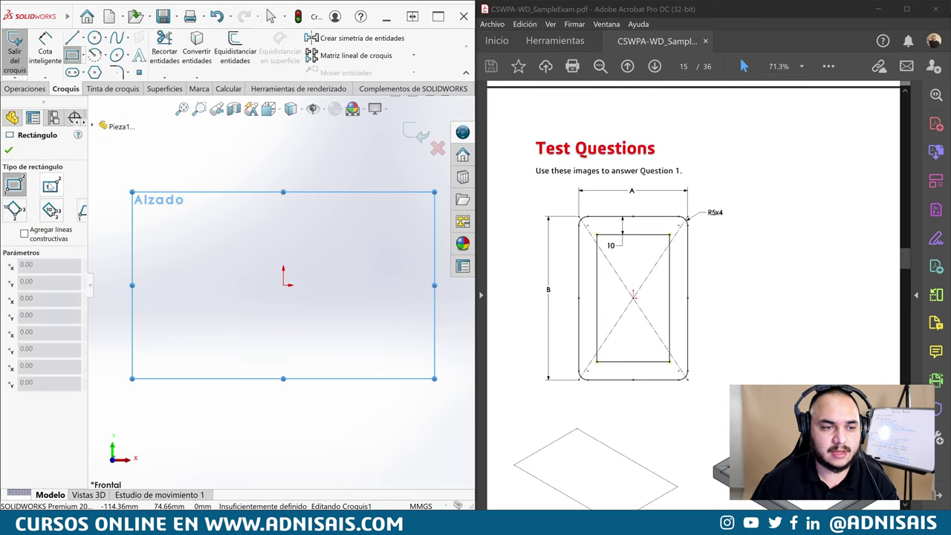
pyautogui.click(50, 186)
pyautogui.click(284, 286)
pyautogui.click(329, 196)
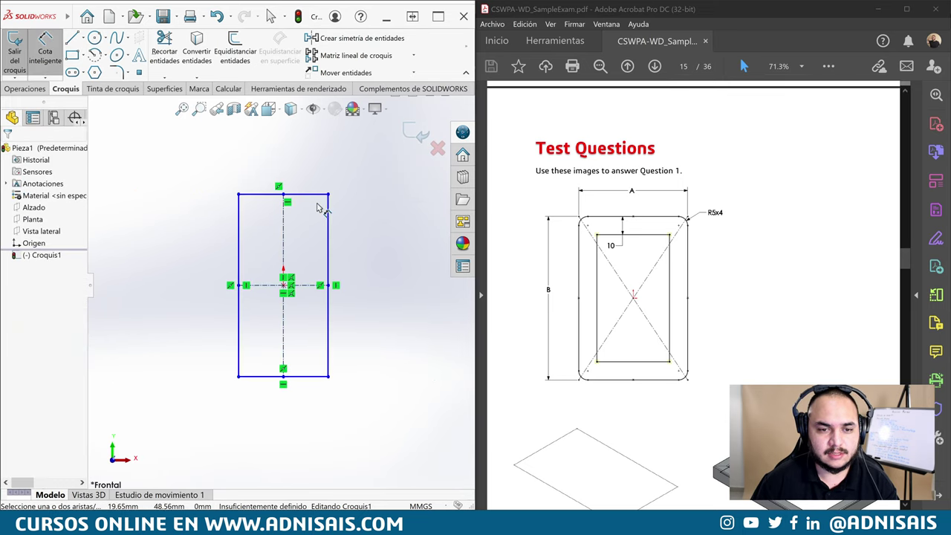
# Dimension the rectangle 60 mm wide and 90 mm tall
pyautogui.click(319, 195)
pyautogui.click(282, 174)
pyautogui.write('60')
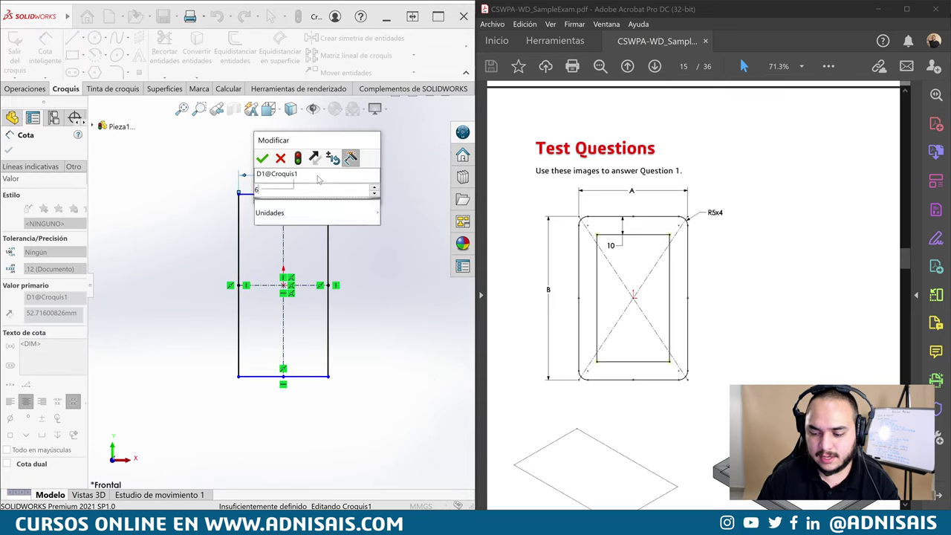
pyautogui.press('Return')
pyautogui.click(329, 240)
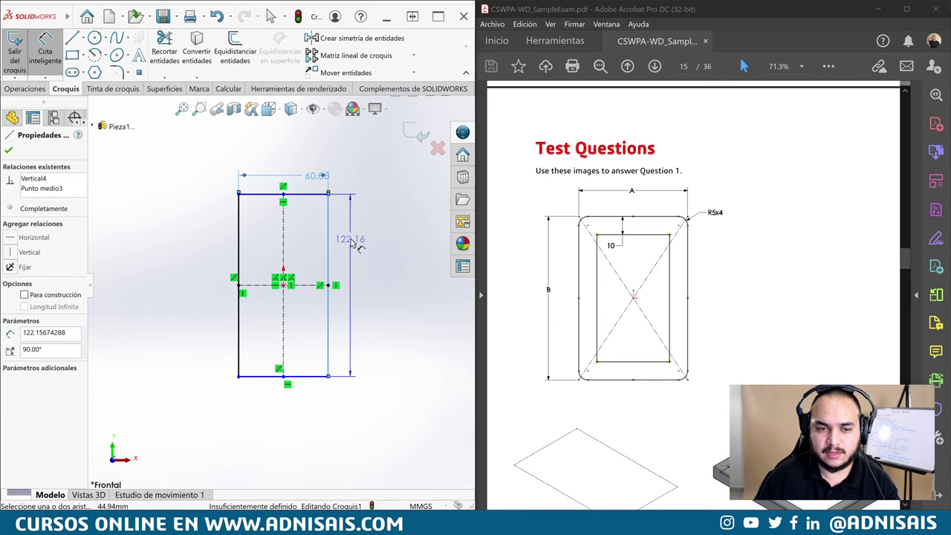
pyautogui.click(352, 243)
pyautogui.write('90')
pyautogui.press('Return')
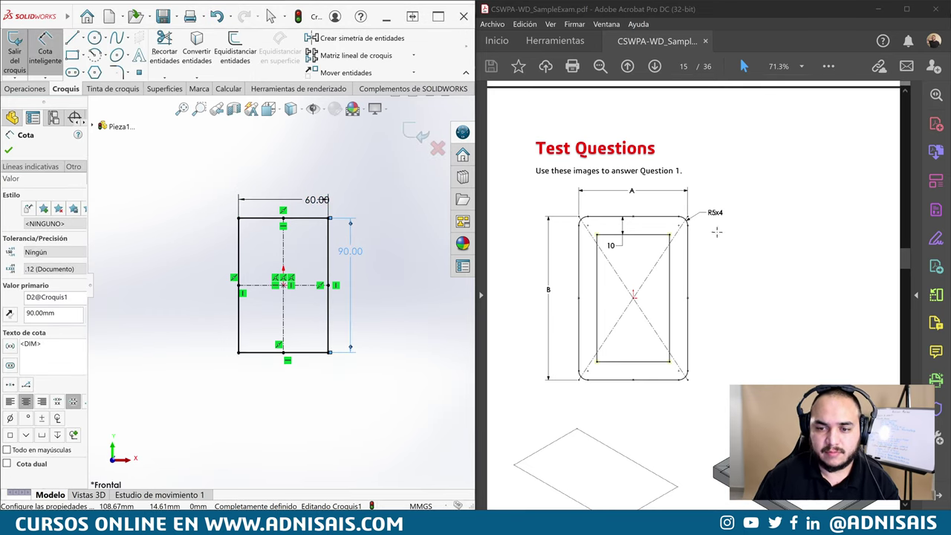
pyautogui.rightClick(259, 187)
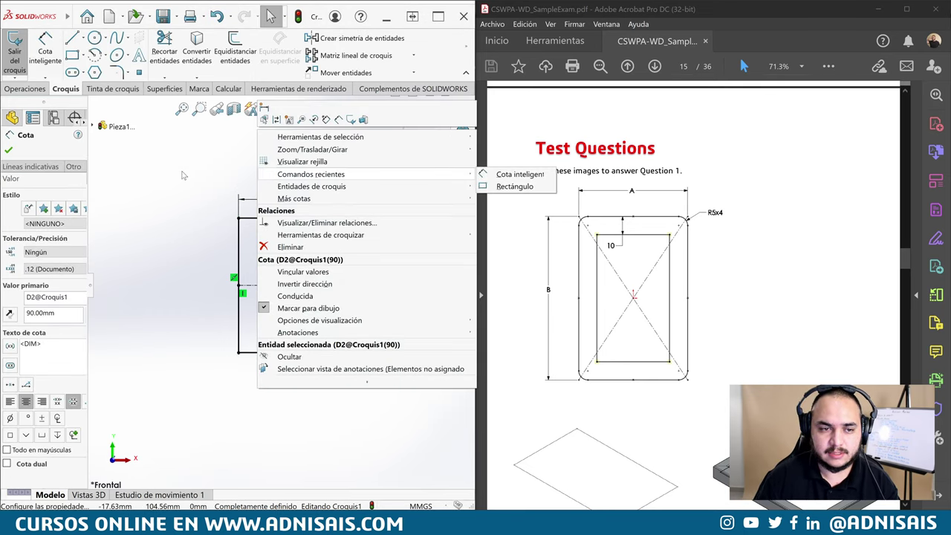
pyautogui.click(199, 175)
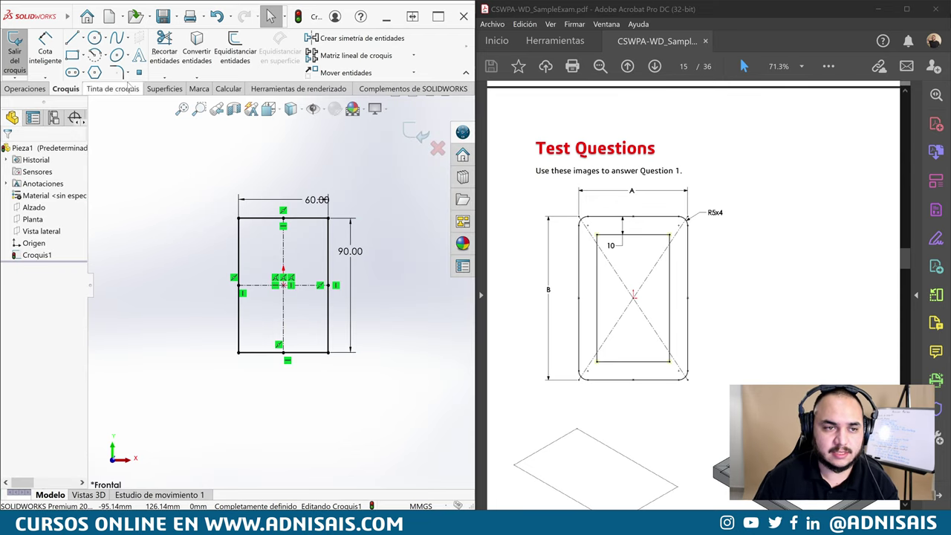
# Offset the rectangle 10 mm inward
pyautogui.click(234, 55)
pyautogui.click(268, 217)
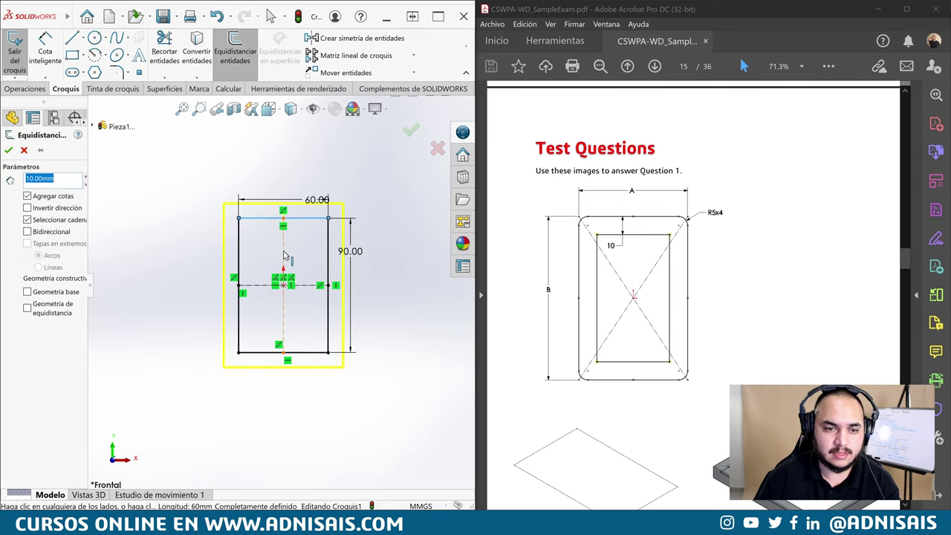
pyautogui.press('Return')
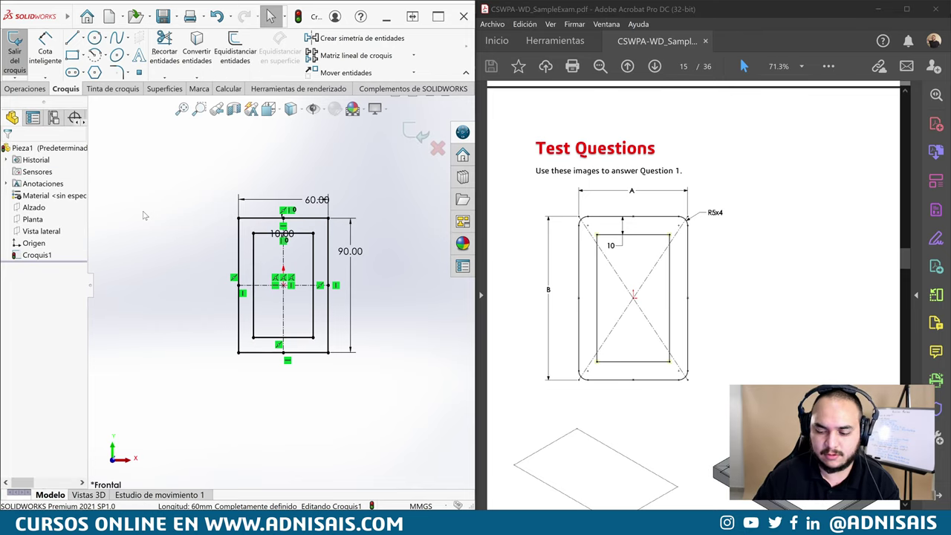
# Abandon a 5 mm sketch fillet attempt and undo the inner offset rectangle
pyautogui.click(116, 72)
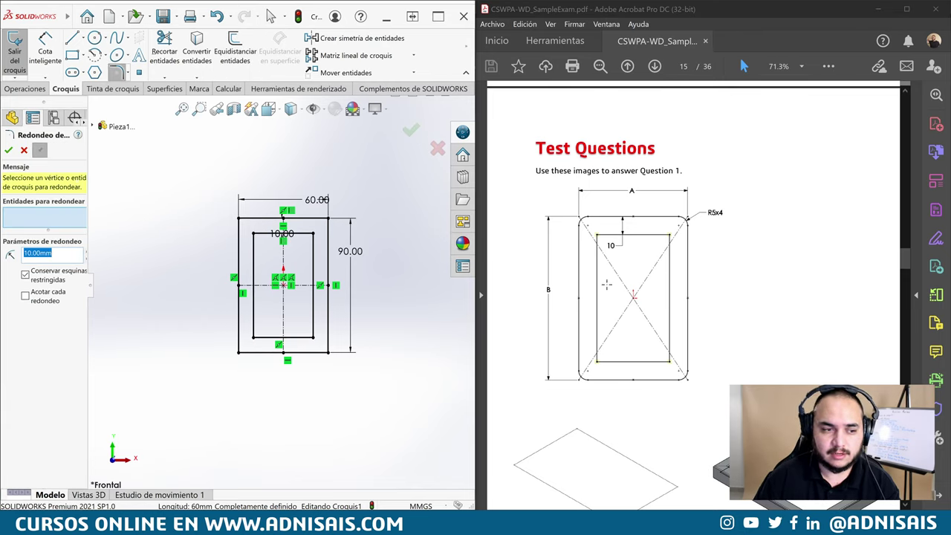
pyautogui.write('5')
pyautogui.press('Return')
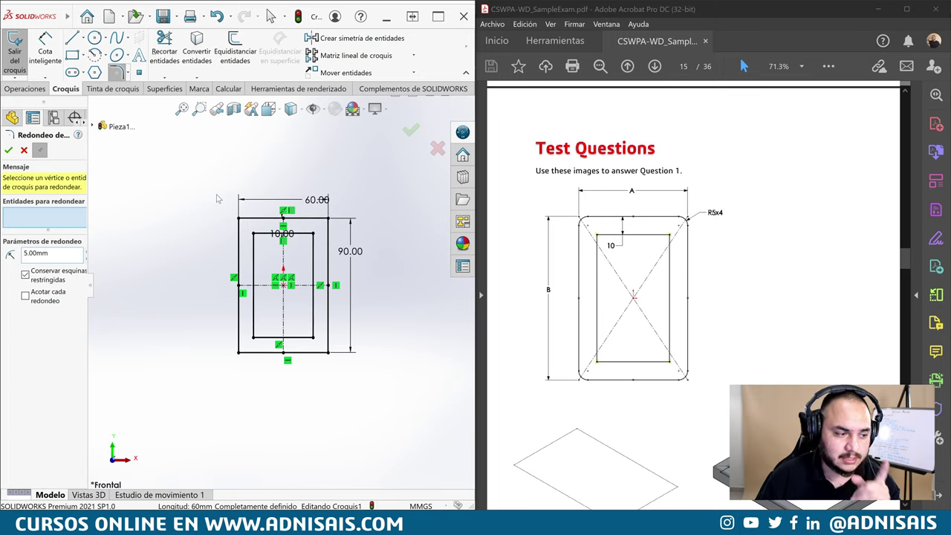
pyautogui.press('Escape')
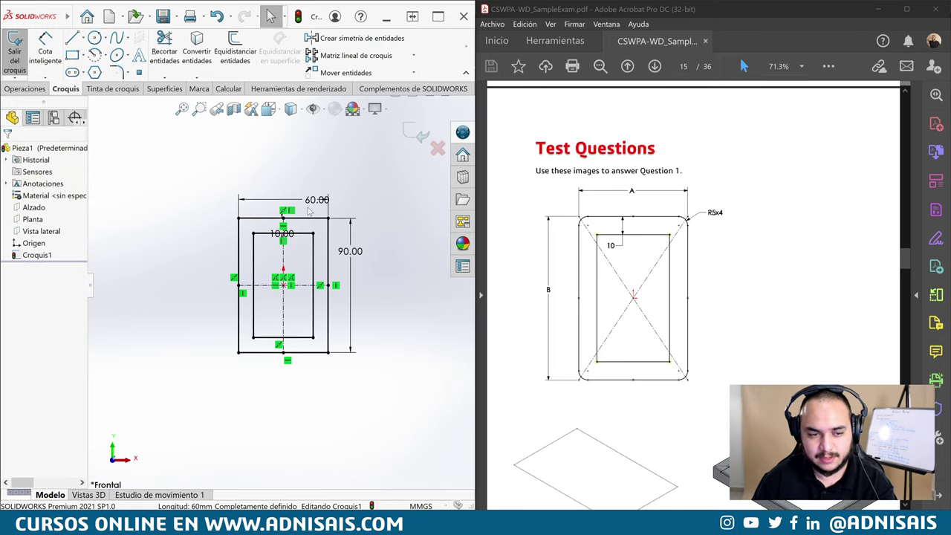
pyautogui.click(306, 214)
pyautogui.hotkey('ctrl', 'z')
pyautogui.click(185, 202)
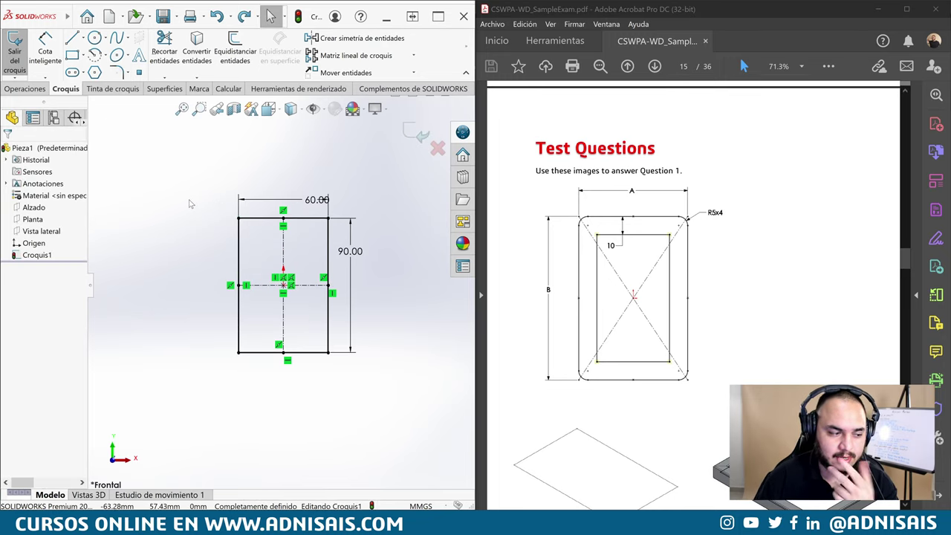
# Fillet all four rectangle corners at 5 mm, dismissing the fillet relations warning
pyautogui.click(117, 72)
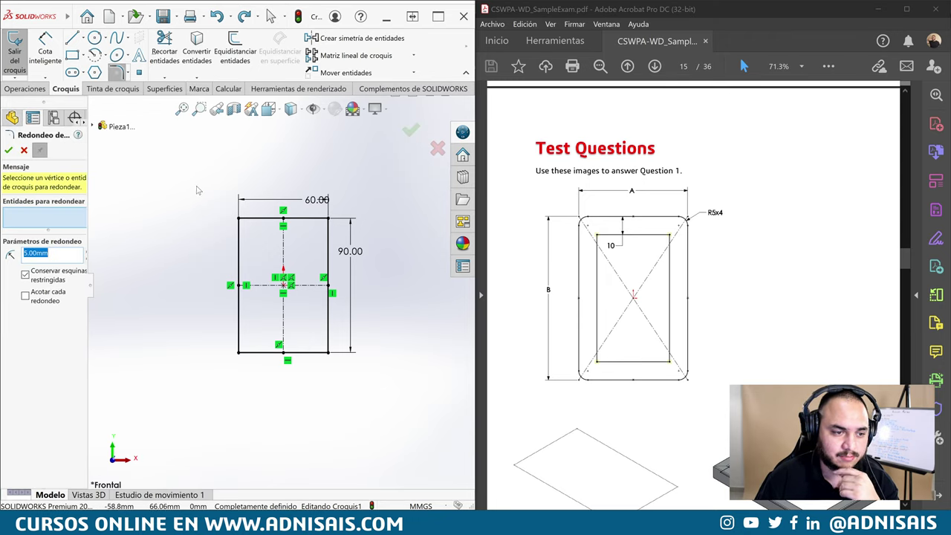
pyautogui.moveTo(192, 170); pyautogui.dragTo(397, 407)
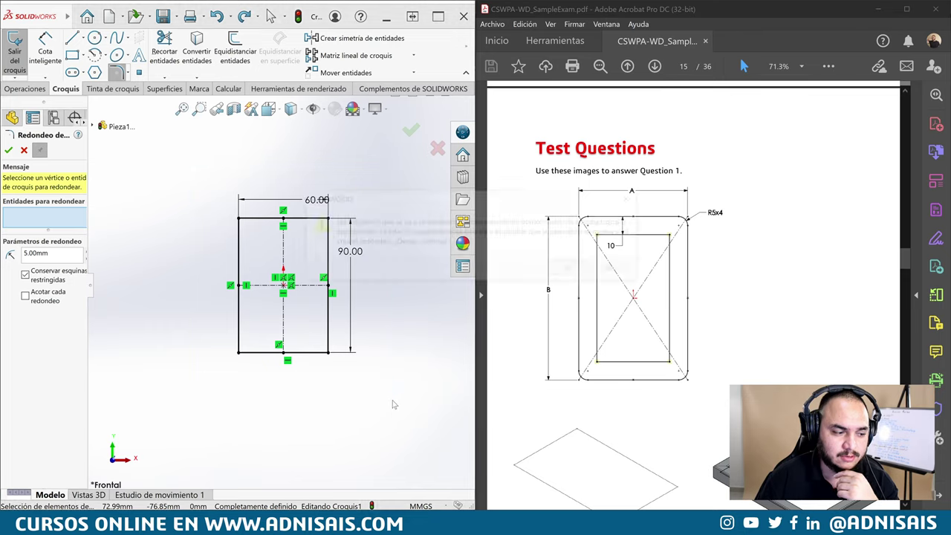
pyautogui.click(571, 268)
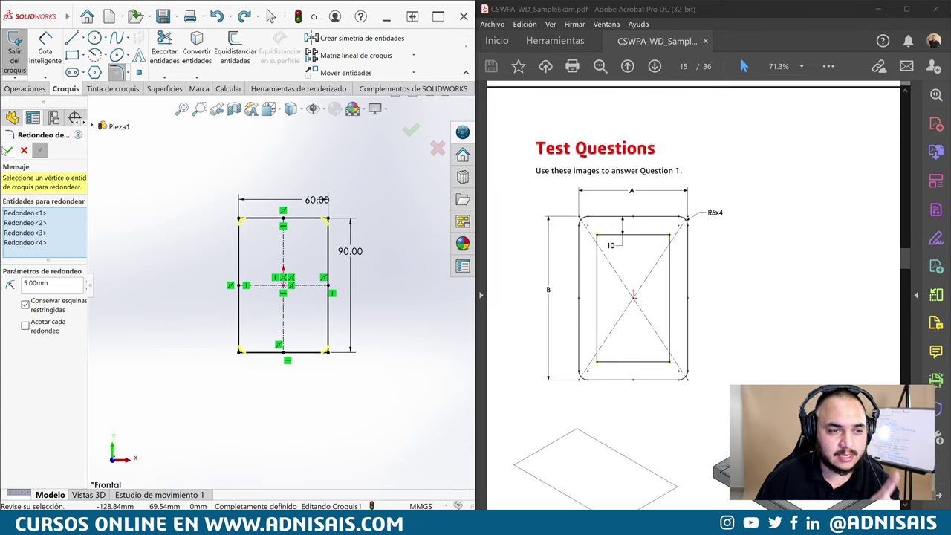
pyautogui.click(7, 150)
# Offset the rounded rectangle outline 10 mm inward with Reverse checked to form the inner boundary
pyautogui.click(7, 151)
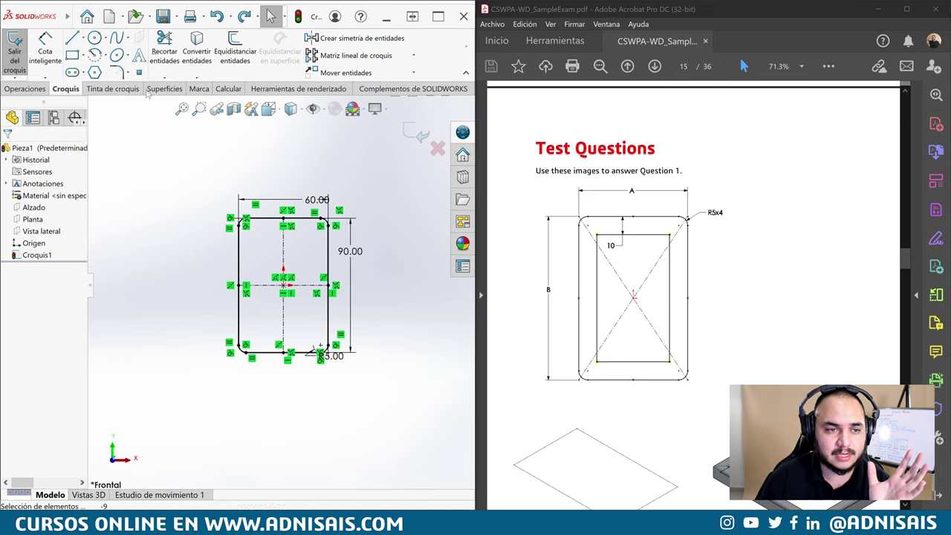
pyautogui.click(234, 53)
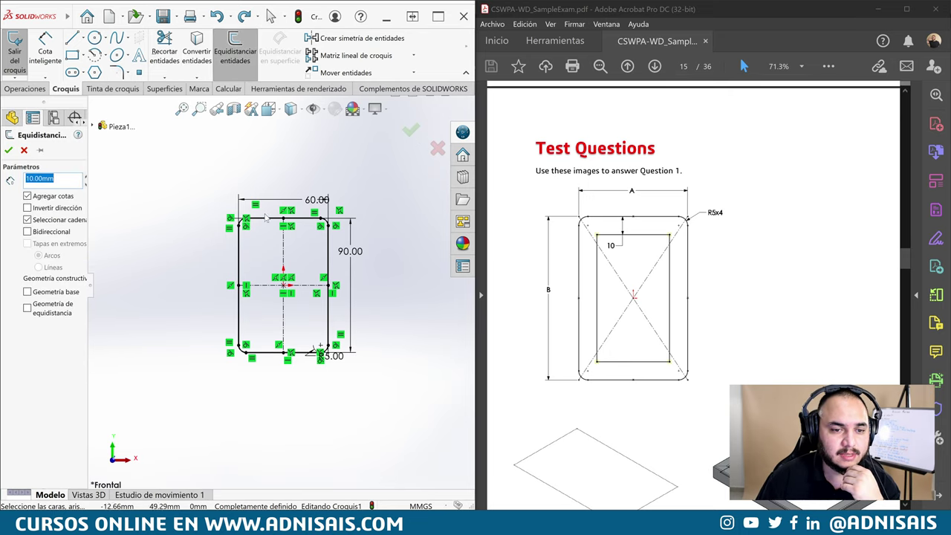
pyautogui.click(239, 256)
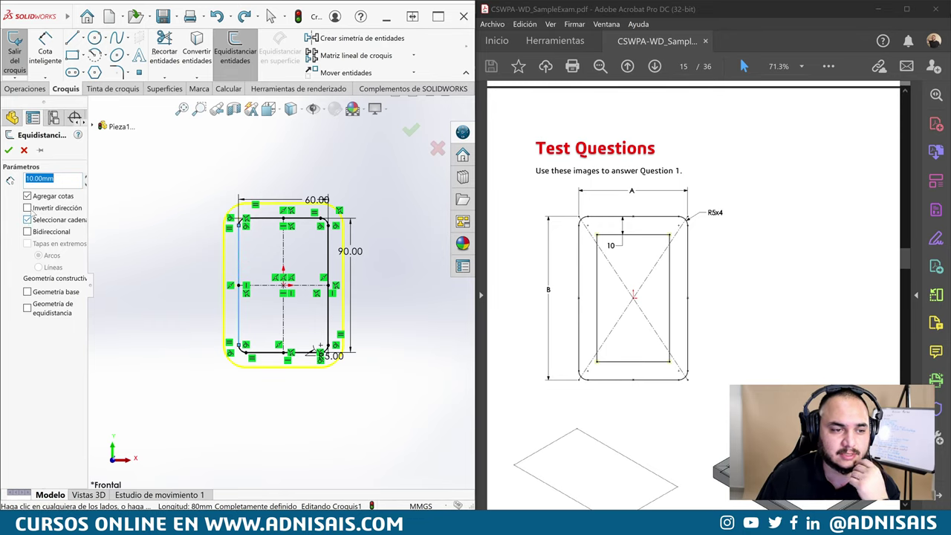
pyautogui.click(33, 213)
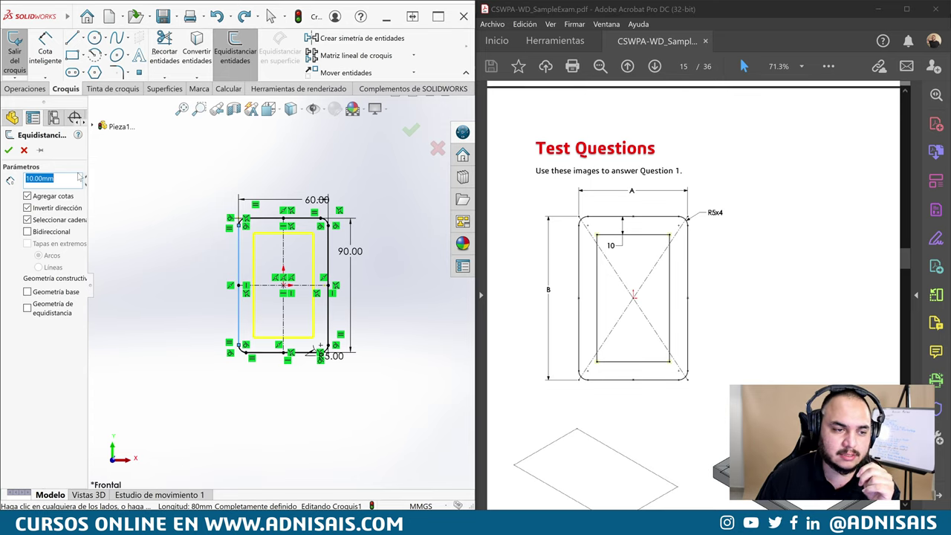
pyautogui.click(8, 150)
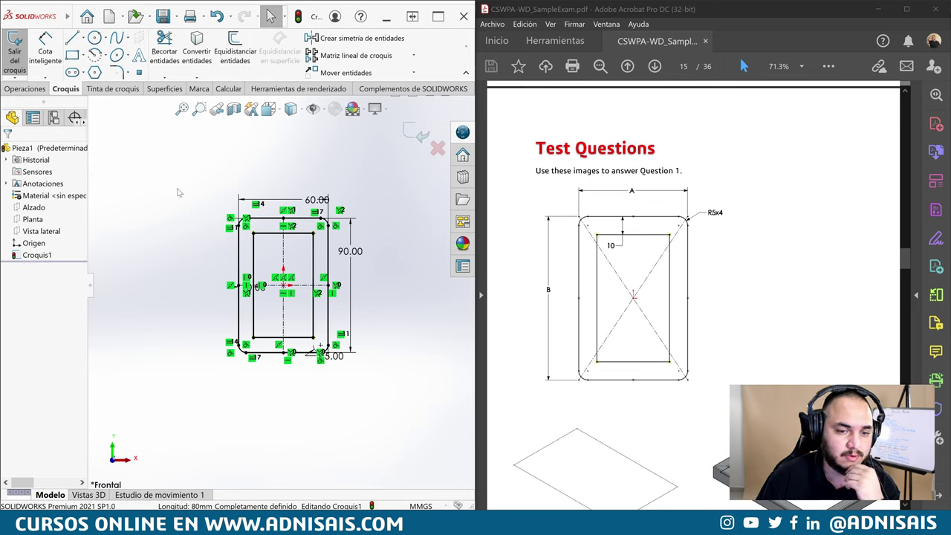
pyautogui.click(596, 228)
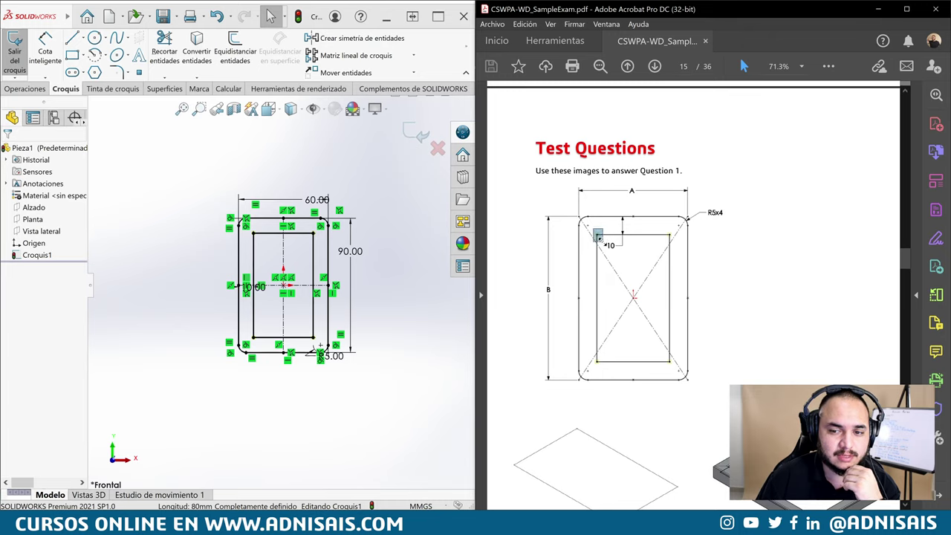
# Zoom into the corner on the reference drawing PDF and on the sketch to compare them
pyautogui.keyDown('ctrl'); pyautogui.scroll(3, 598, 239); pyautogui.keyUp('ctrl')
pyautogui.keyDown('ctrl'); pyautogui.scroll(3, 598, 239); pyautogui.keyUp('ctrl')
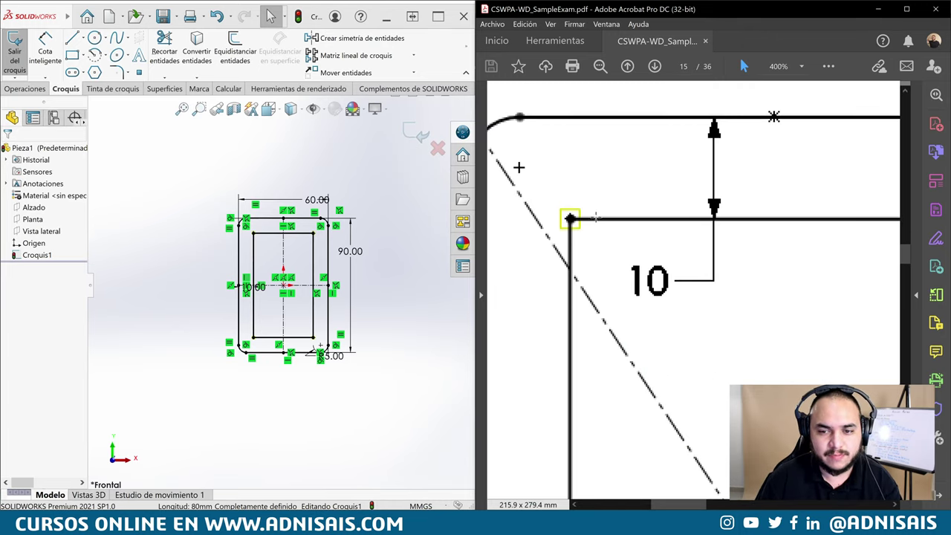
pyautogui.click(265, 240)
pyautogui.scroll(-3, 256, 237)
pyautogui.scroll(-3, 248, 230)
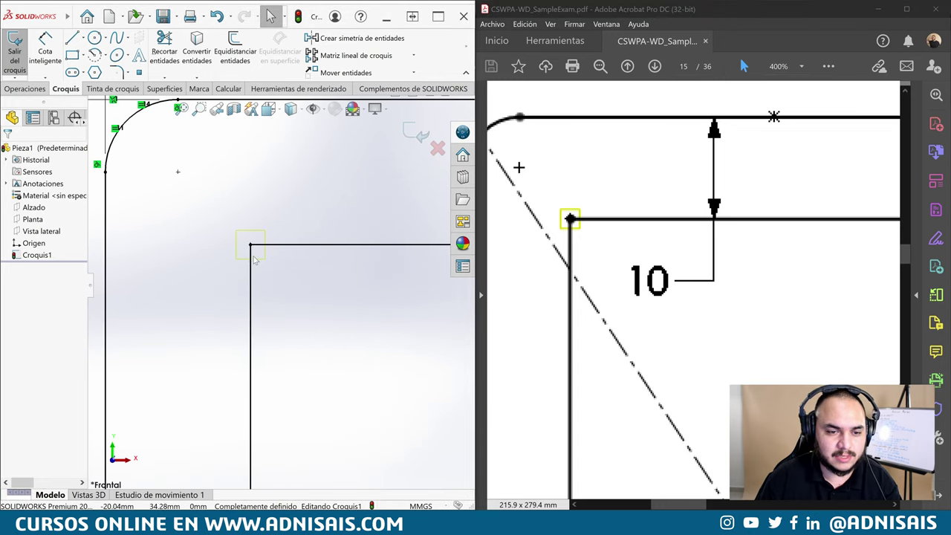
pyautogui.scroll(-3, 242, 222)
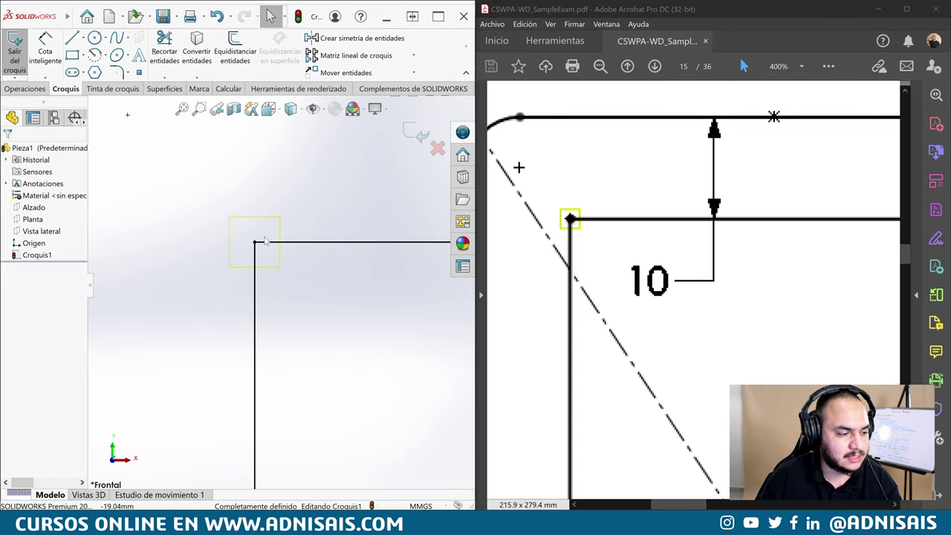
pyautogui.scroll(2, 359, 268)
pyautogui.scroll(2, 349, 297)
pyautogui.scroll(2, 338, 327)
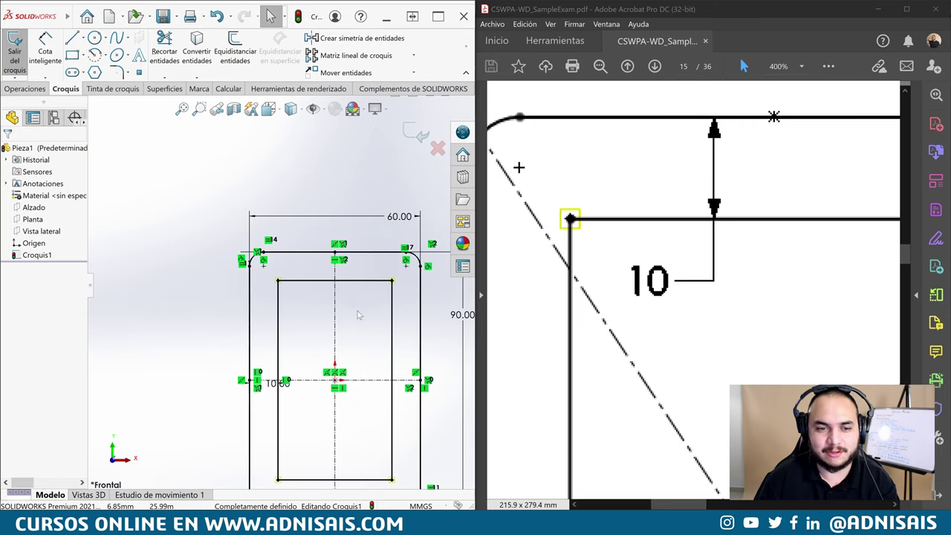
pyautogui.scroll(2, 324, 353)
# Zoom back out, exit Croquis1 and clear the selection
pyautogui.scroll(-2, 341, 368)
pyautogui.scroll(-1, 349, 372)
pyautogui.keyDown('ctrl'); pyautogui.scroll(2, 665, 247); pyautogui.keyUp('ctrl')
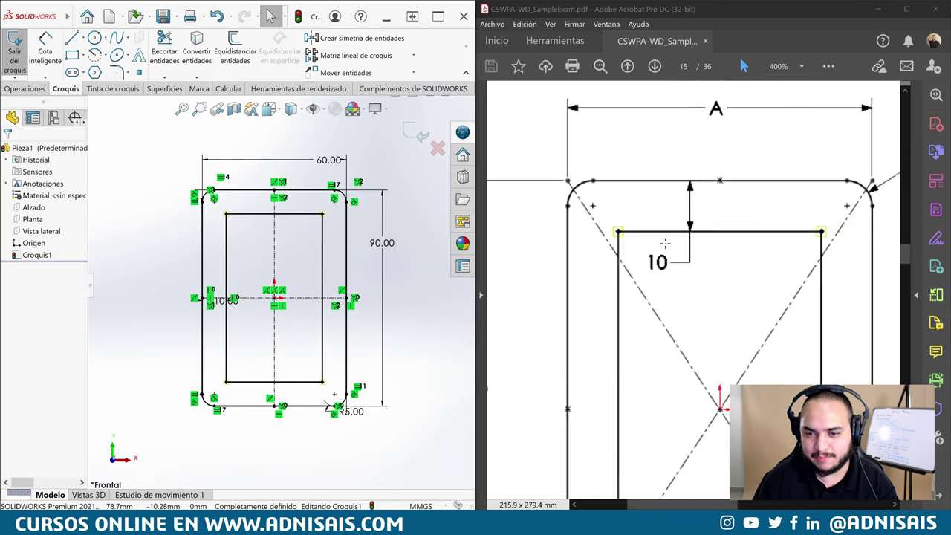
pyautogui.keyDown('ctrl'); pyautogui.scroll(1, 687, 254); pyautogui.keyUp('ctrl')
pyautogui.keyDown('ctrl'); pyautogui.scroll(-1, 698, 263); pyautogui.keyUp('ctrl')
pyautogui.scroll(-1, 715, 273)
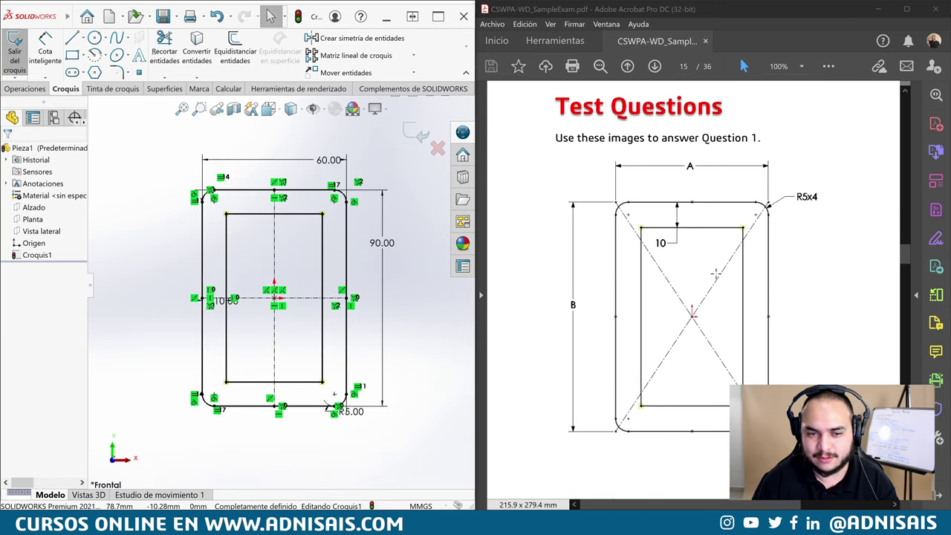
pyautogui.keyDown('ctrl'); pyautogui.scroll(-1, 800, 278); pyautogui.keyUp('ctrl')
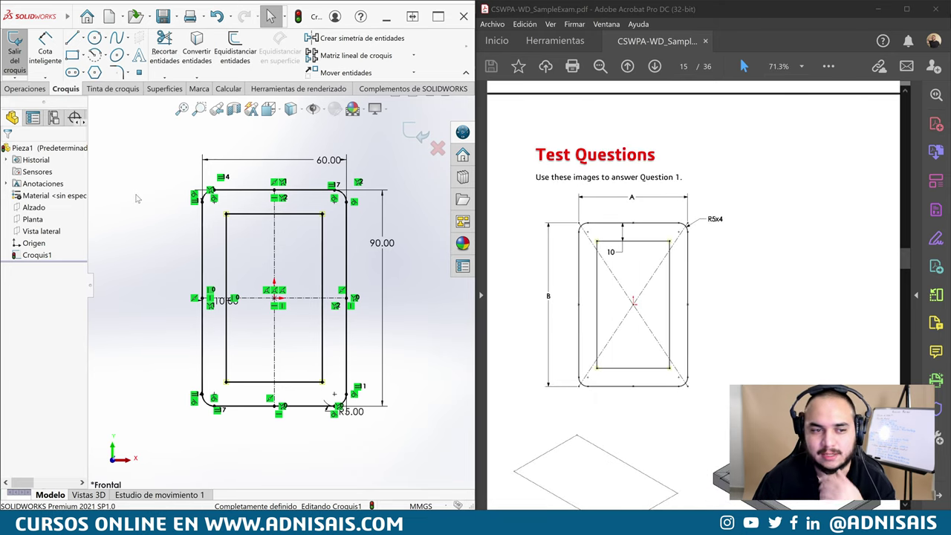
pyautogui.click(415, 134)
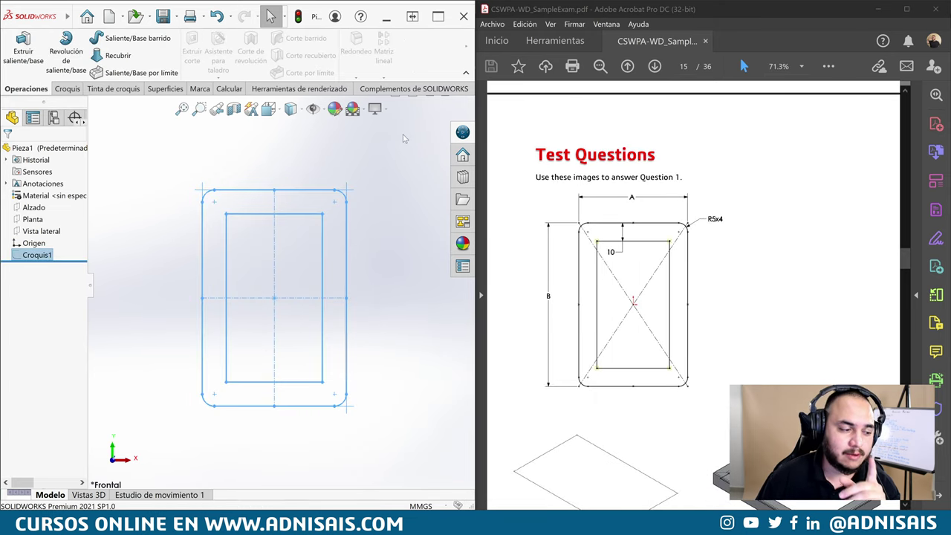
pyautogui.click(300, 167)
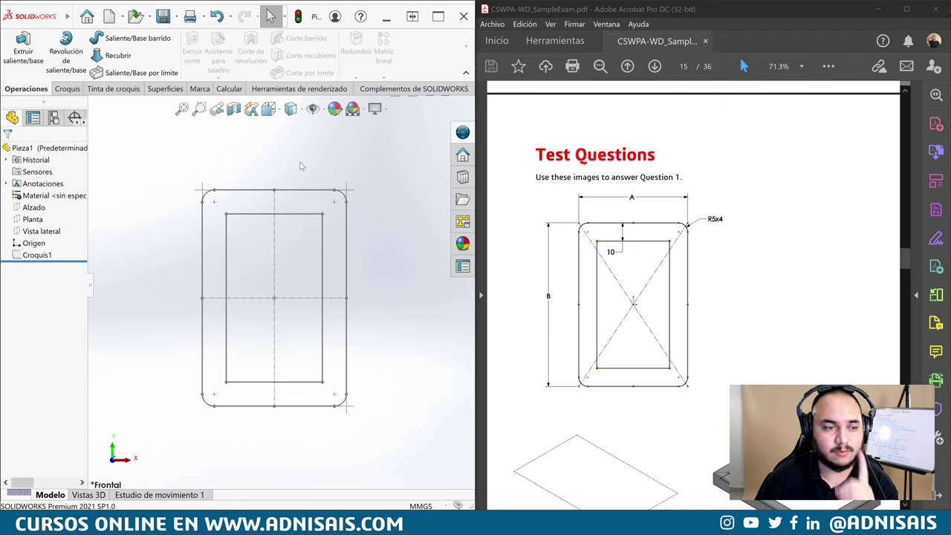
pyautogui.click(32, 255)
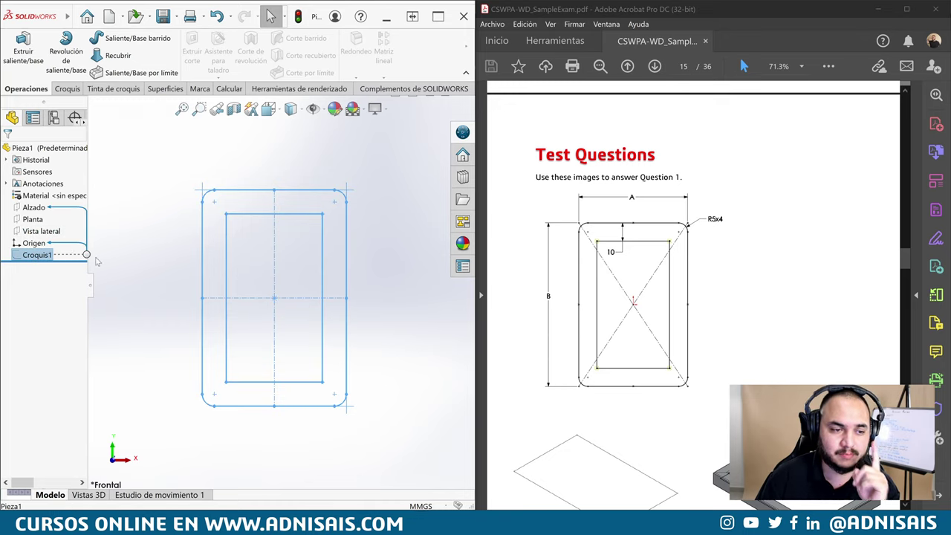
pyautogui.click(84, 16)
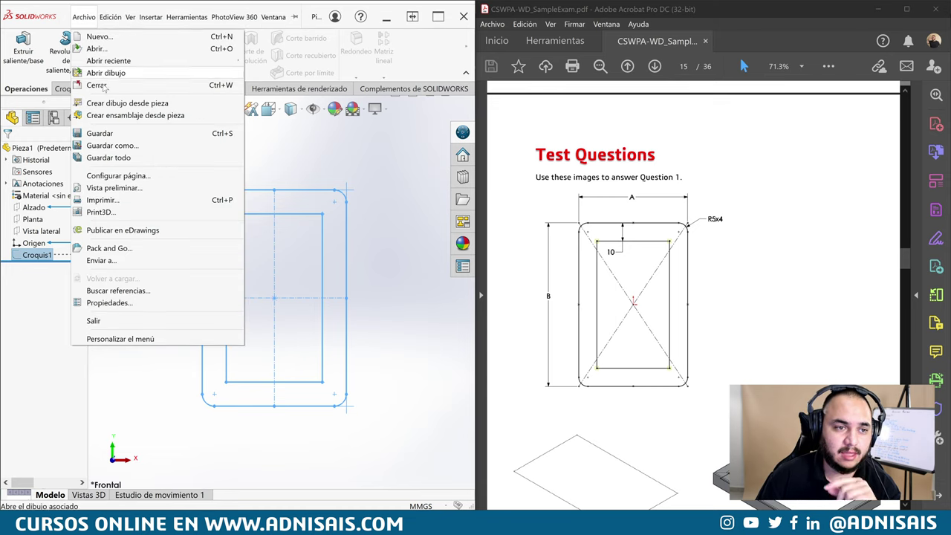
pyautogui.click(107, 146)
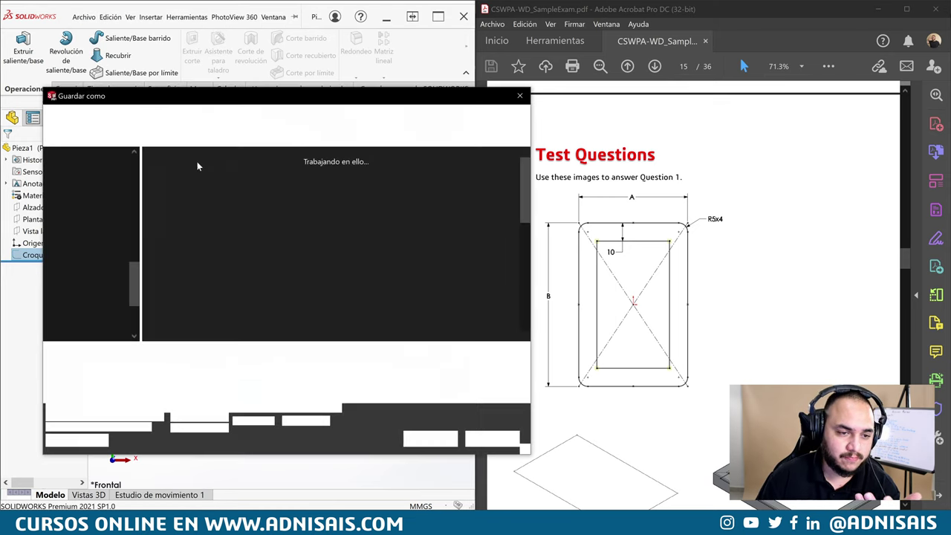
pyautogui.click(260, 367)
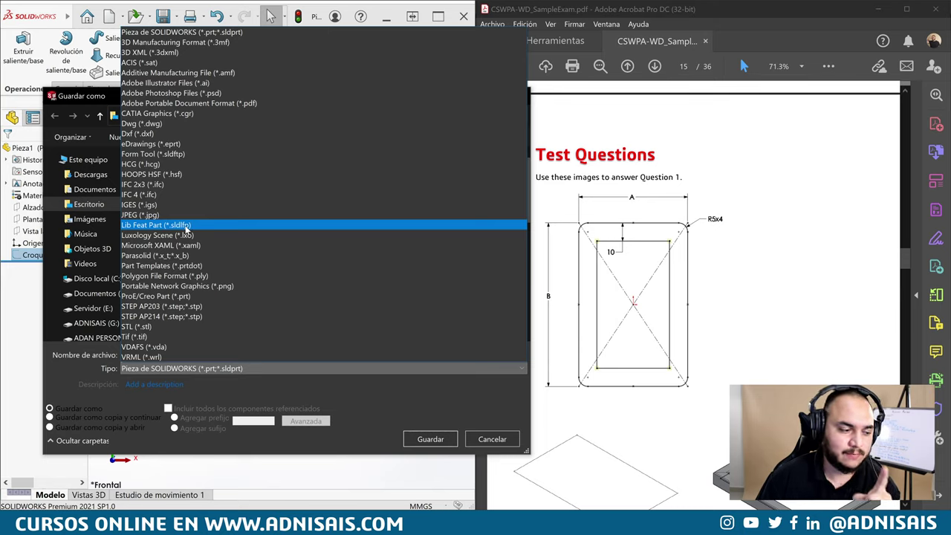
pyautogui.click(186, 225)
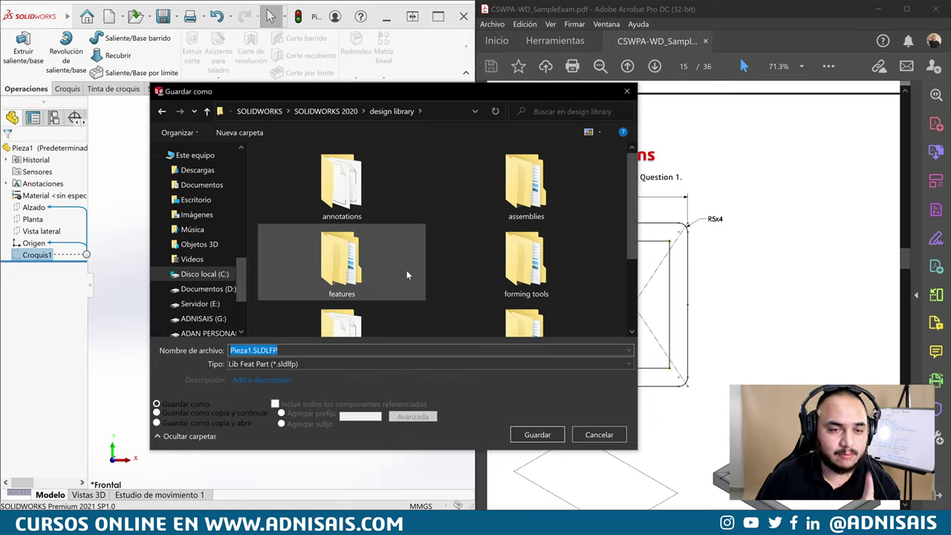
pyautogui.click(622, 435)
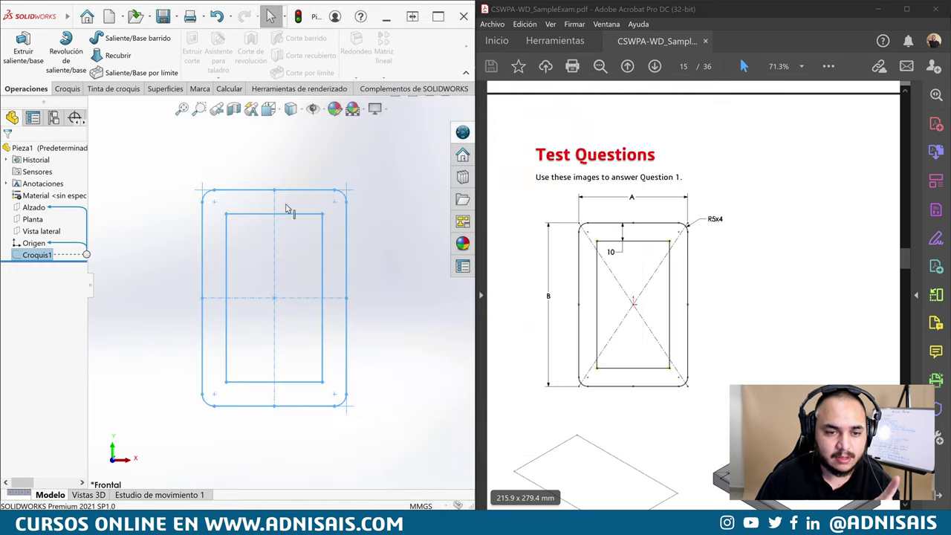
pyautogui.click(275, 156)
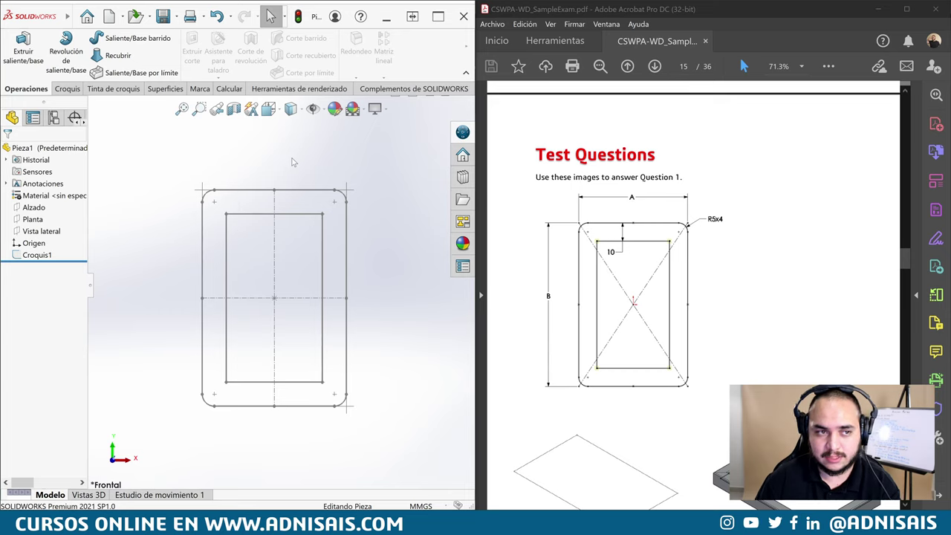
# Show Weldment Profiles in System Options > File Locations and read its lang\spanish\weldment profiles path
pyautogui.click(169, 17)
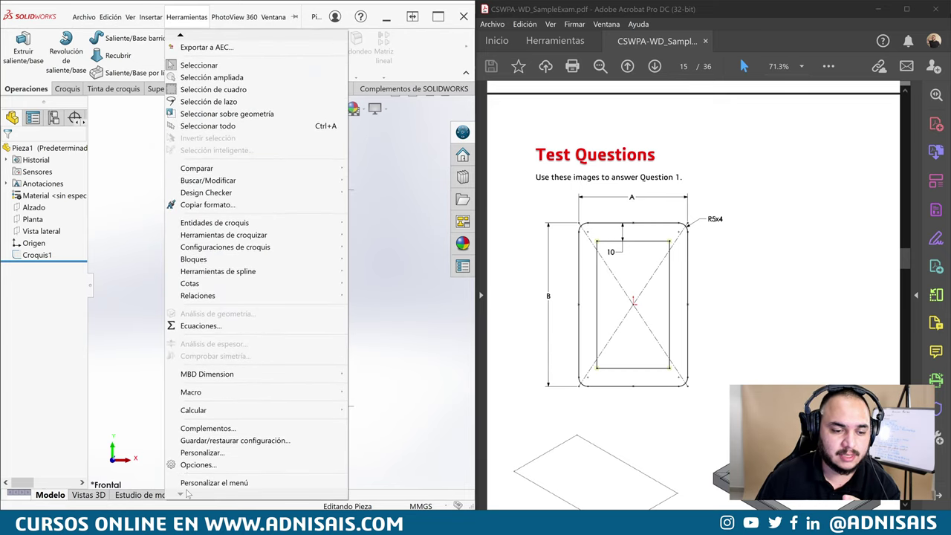
pyautogui.click(197, 466)
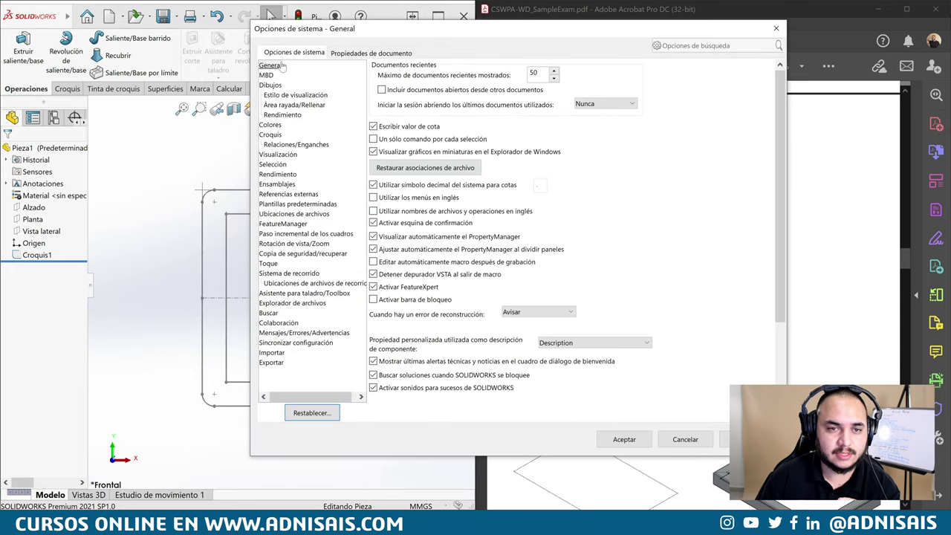
pyautogui.click(291, 214)
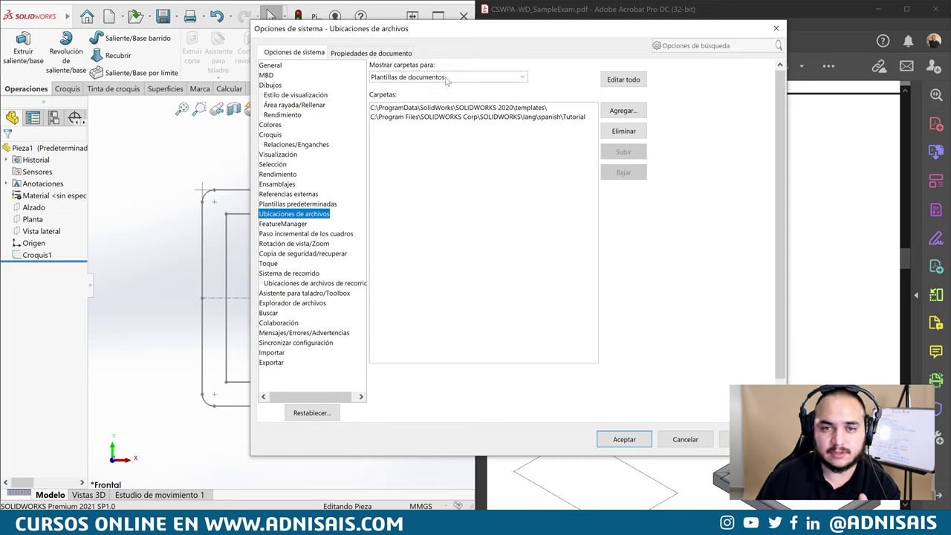
pyautogui.click(523, 78)
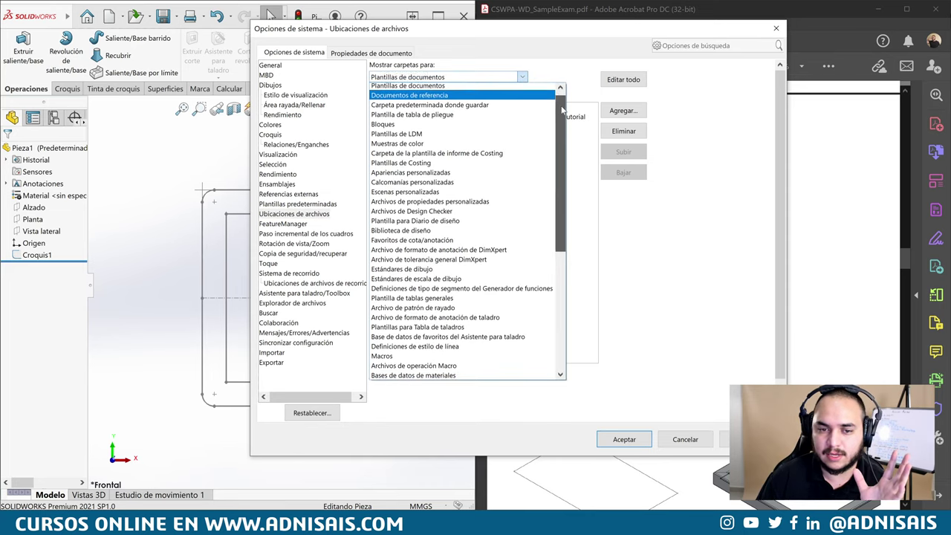
pyautogui.moveTo(562, 110); pyautogui.dragTo(562, 210)
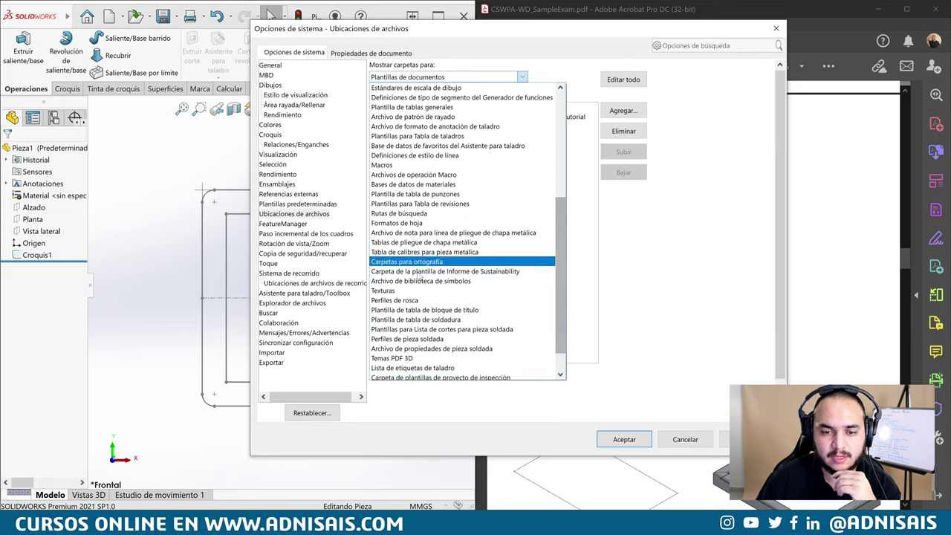
pyautogui.click(403, 340)
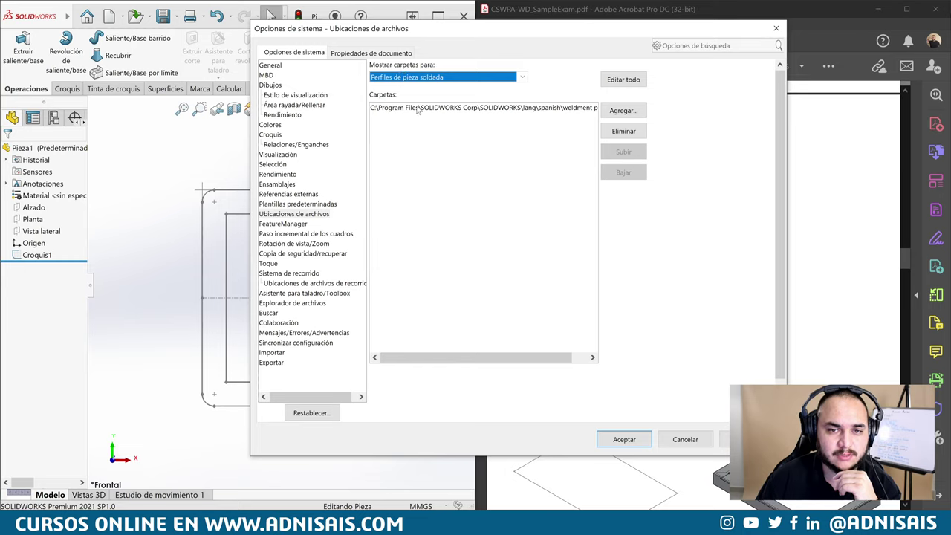
pyautogui.click(391, 108)
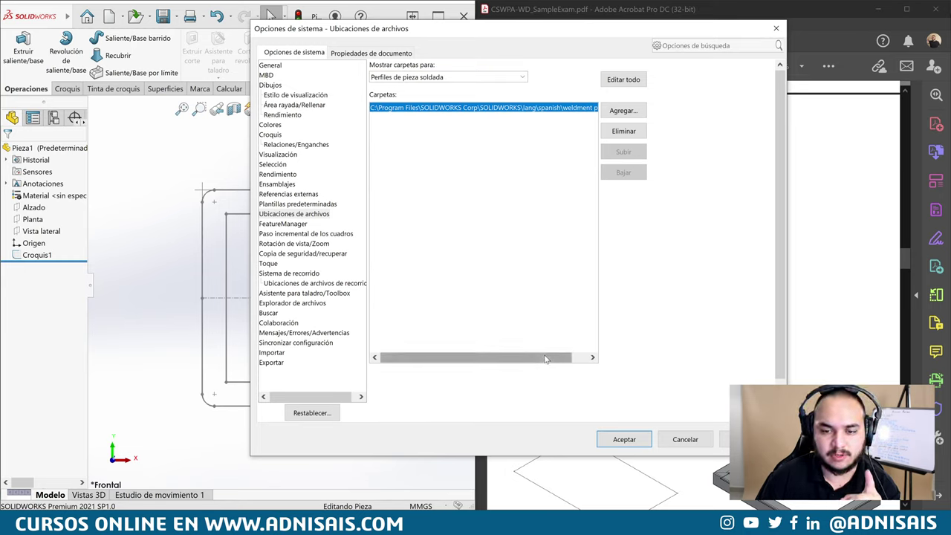
pyautogui.moveTo(545, 356); pyautogui.dragTo(585, 357)
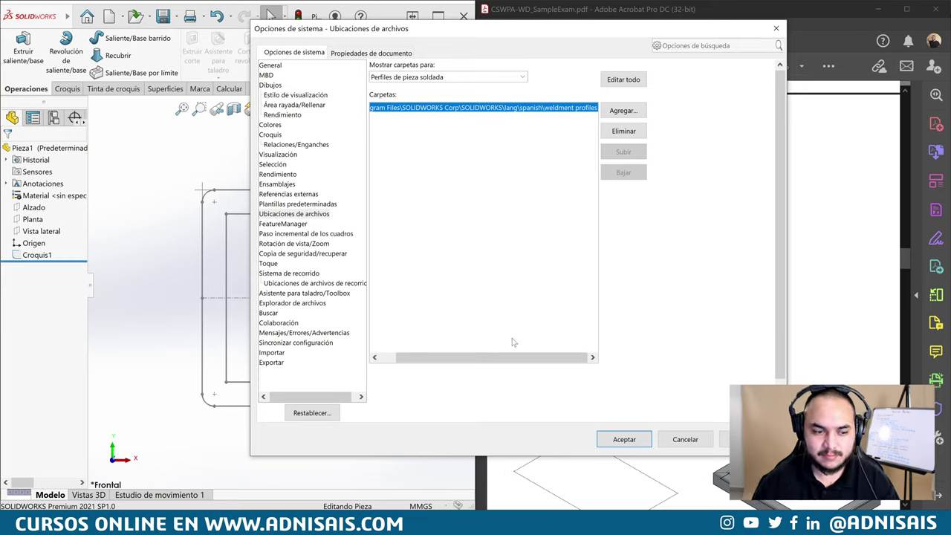
pyautogui.moveTo(405, 357); pyautogui.dragTo(389, 357)
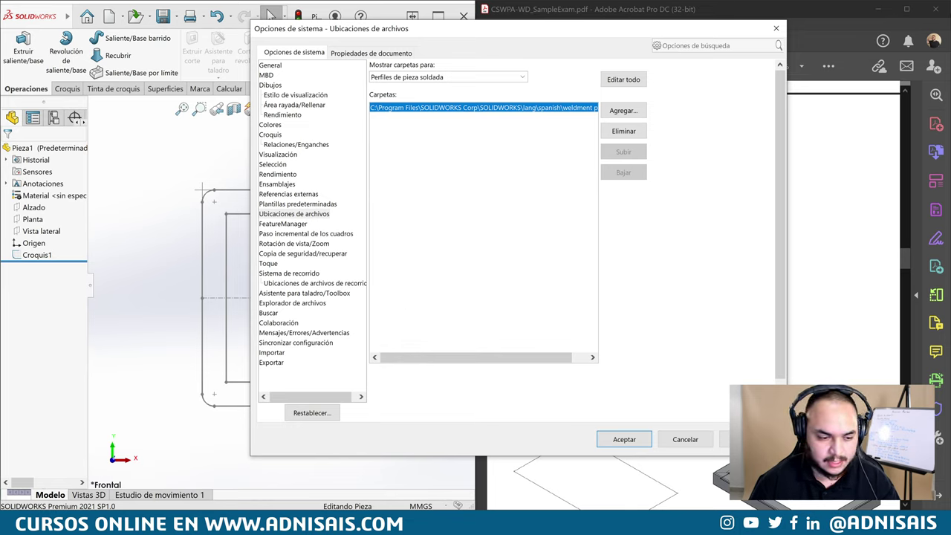
# Bring up File Explorer on the C: drive, docked beside SOLIDWORKS
pyautogui.click(459, 475)
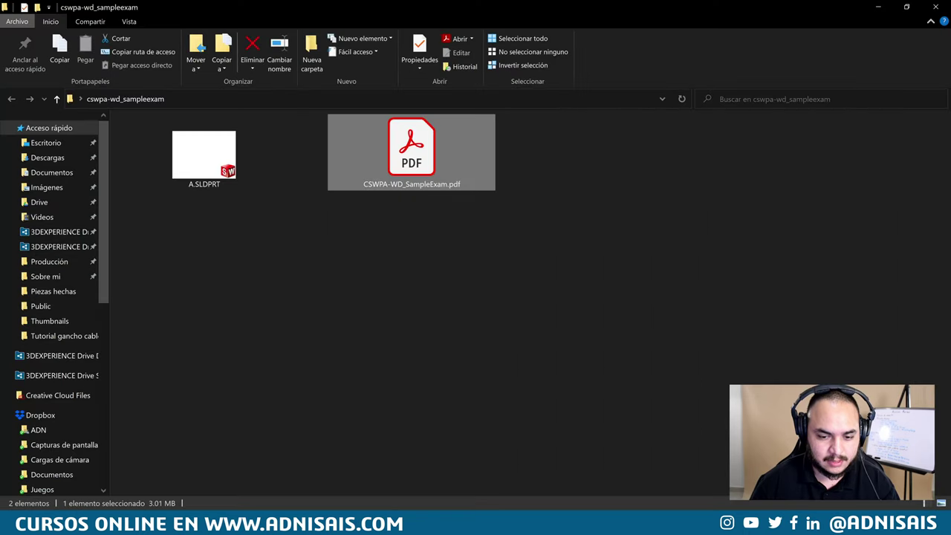
pyautogui.scroll(-6, 74, 401)
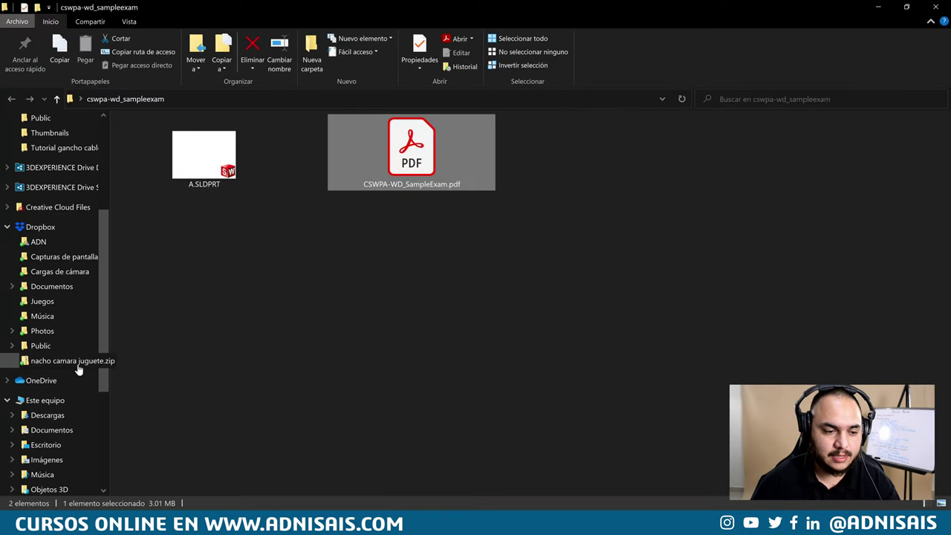
pyautogui.click(54, 435)
pyautogui.press('super+Down')
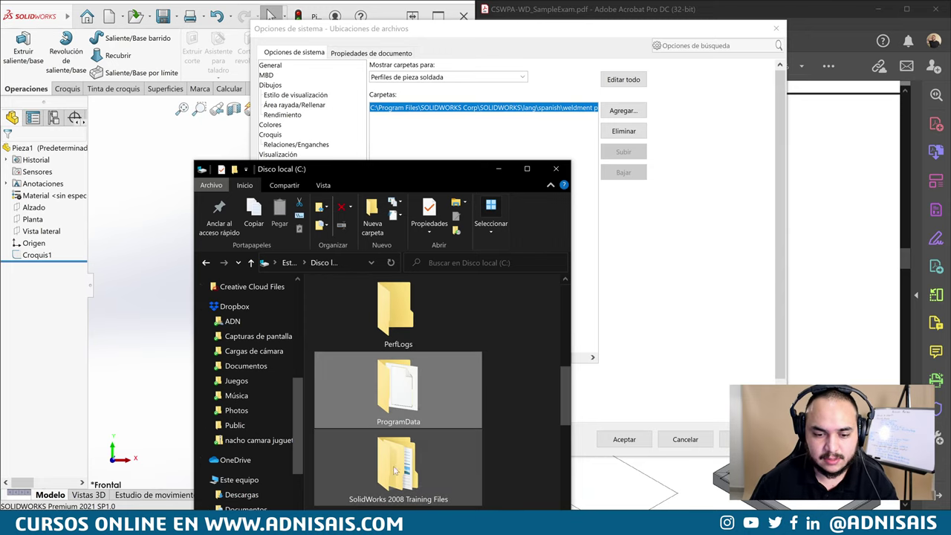
pyautogui.scroll(-2, 404, 415)
pyautogui.scroll(-3, 446, 424)
pyautogui.scroll(-2, 450, 408)
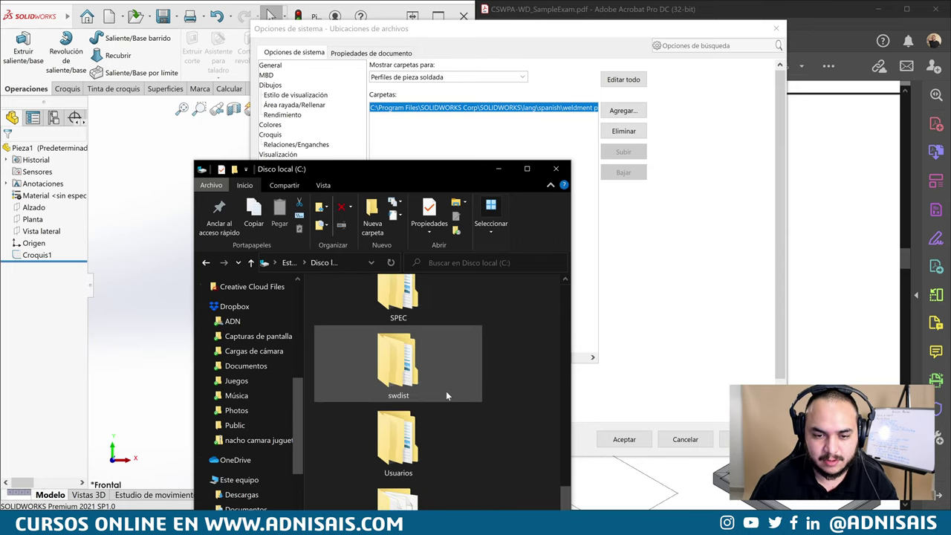
pyautogui.scroll(1, 417, 401)
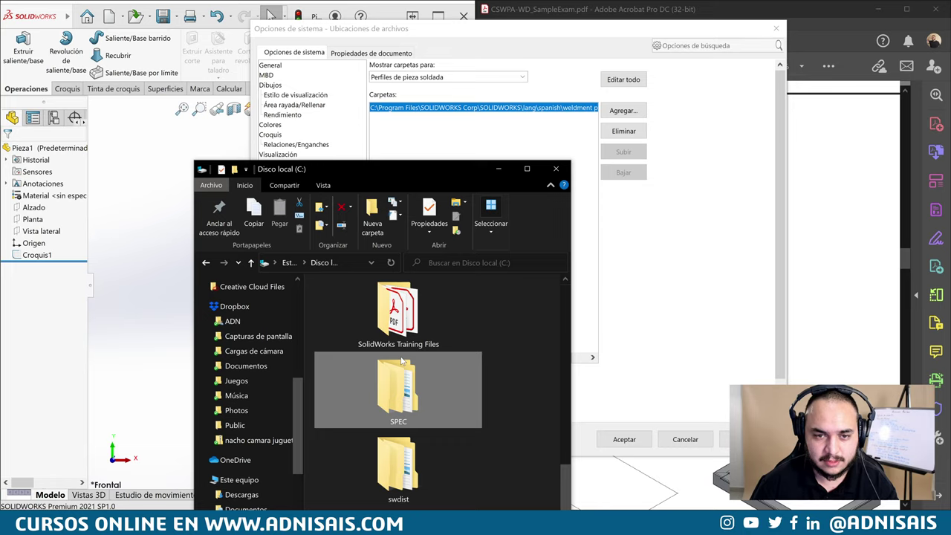
pyautogui.scroll(5, 401, 360)
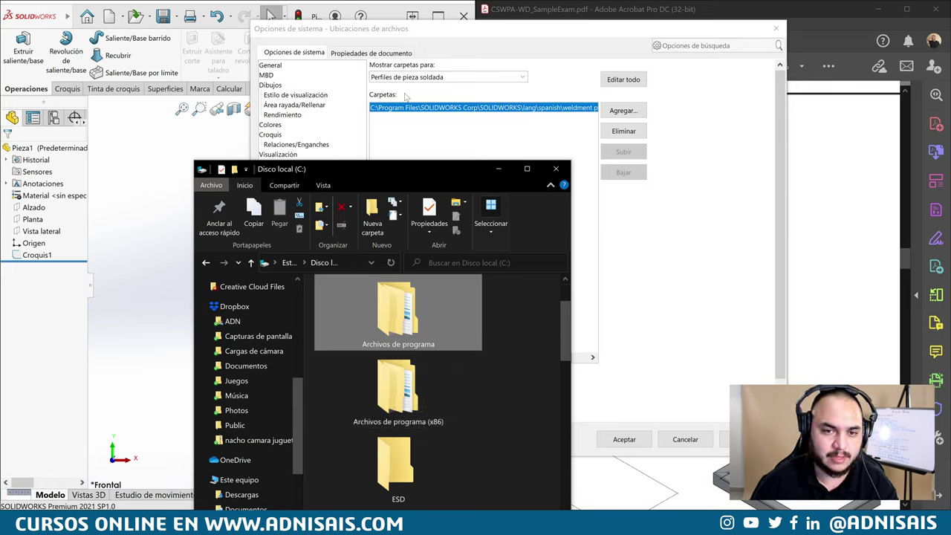
# Navigate Archivos de programa > SOLIDWORKS Corp > SOLIDWORKS > lang > spanish into weldment profiles
pyautogui.doubleClick(416, 320)
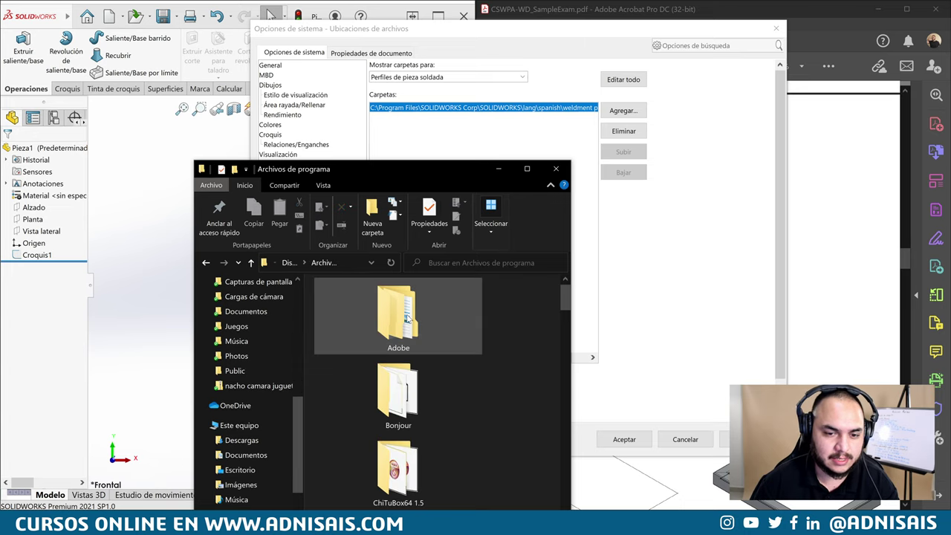
pyautogui.press('s')
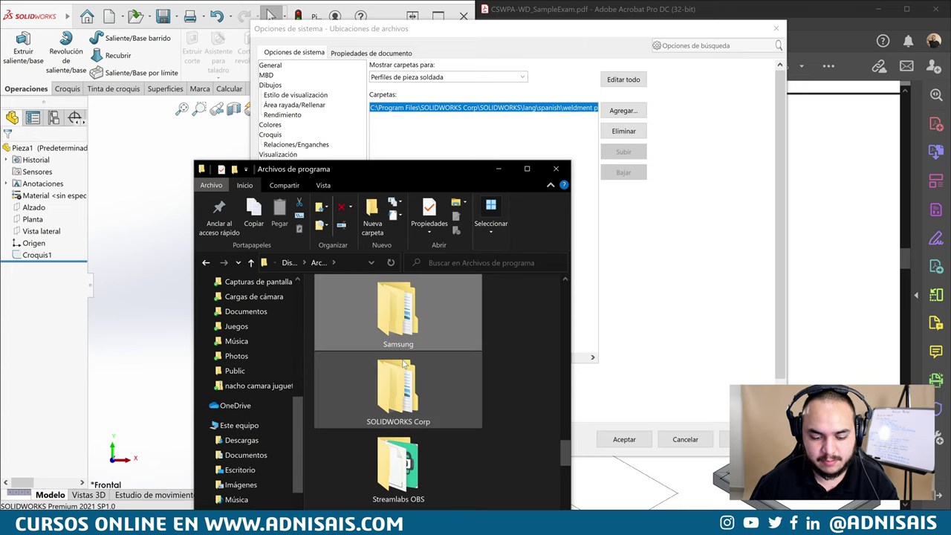
pyautogui.doubleClick(403, 391)
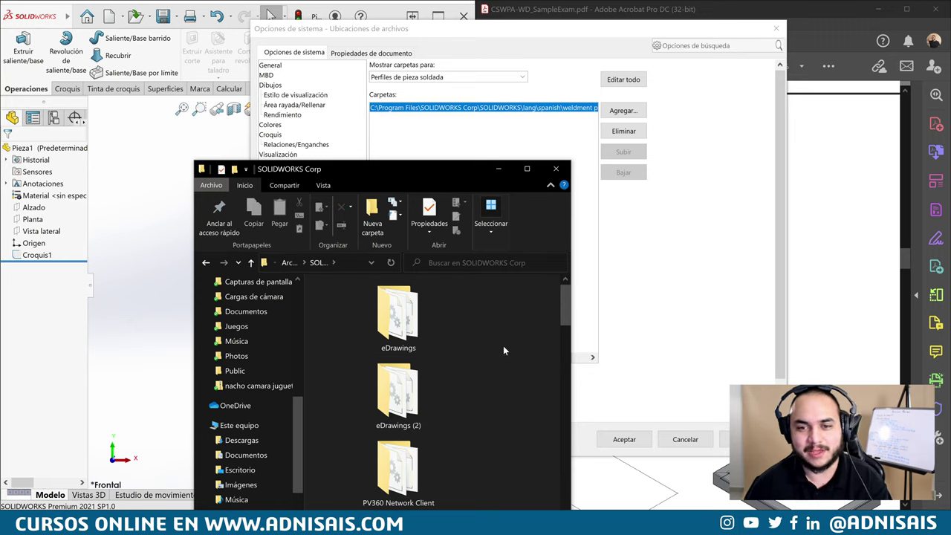
pyautogui.click(413, 315)
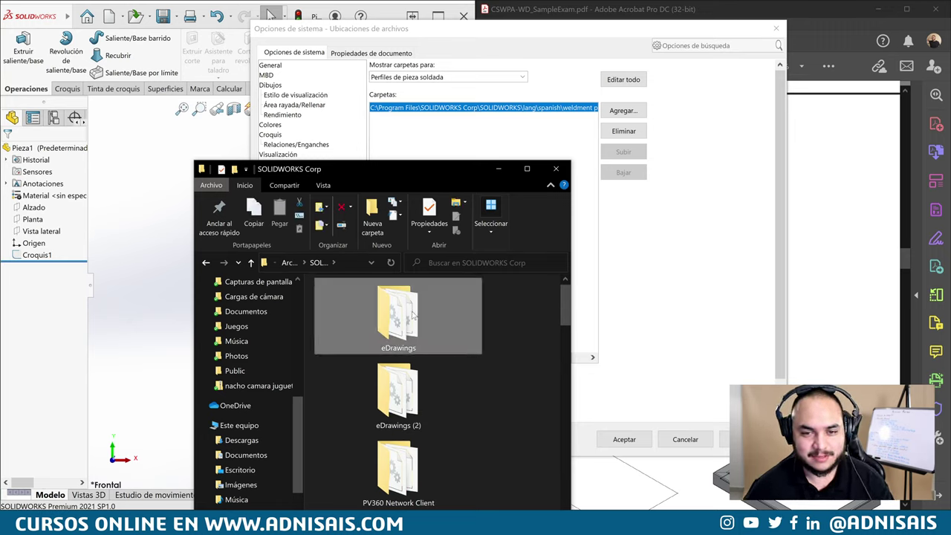
pyautogui.scroll(-5, 409, 319)
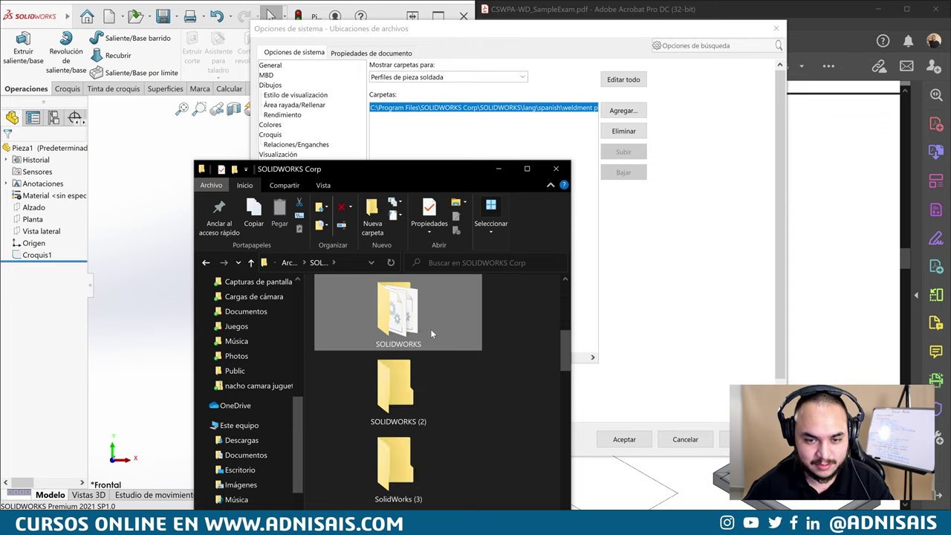
pyautogui.doubleClick(399, 324)
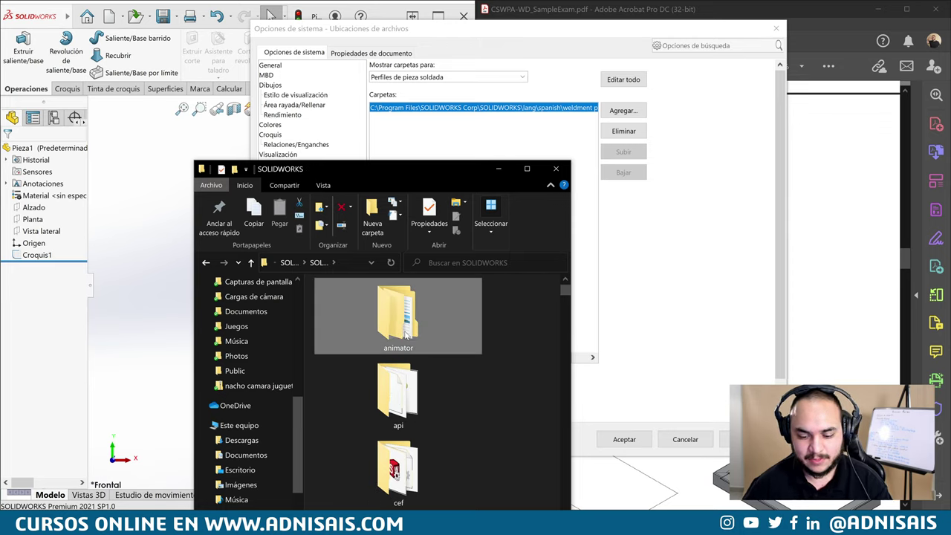
pyautogui.doubleClick(408, 315)
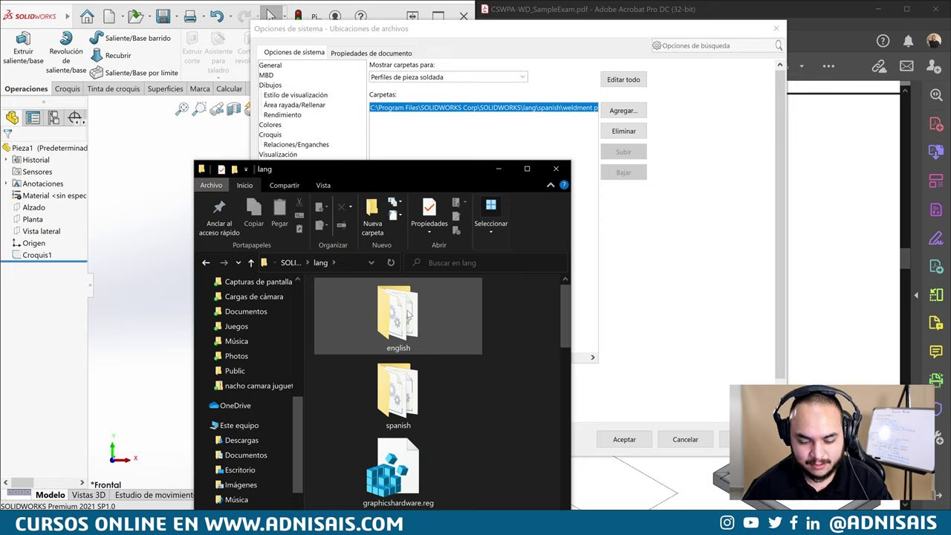
pyautogui.doubleClick(415, 389)
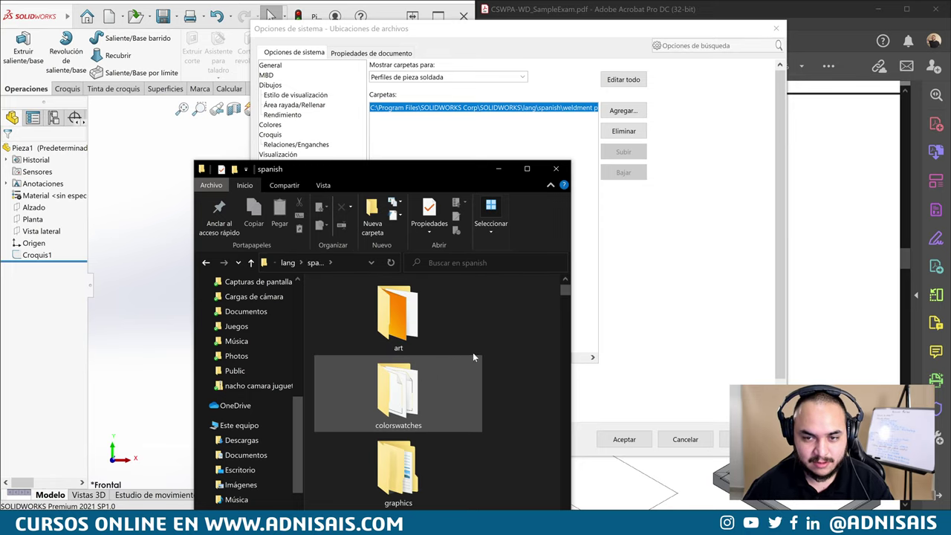
pyautogui.click(460, 367)
pyautogui.scroll(-3, 403, 342)
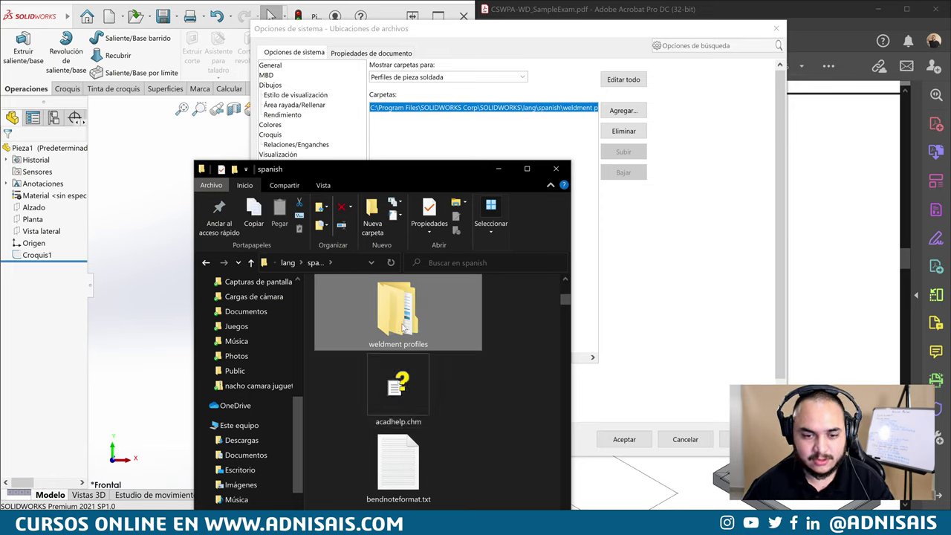
pyautogui.doubleClick(403, 327)
# Create a new folder named 'Examen de muestra' in the weldment profiles folder
pyautogui.moveTo(421, 171)
pyautogui.mouseDown()
pyautogui.moveTo(536, 90)
pyautogui.moveTo(532, 65)
pyautogui.mouseUp()
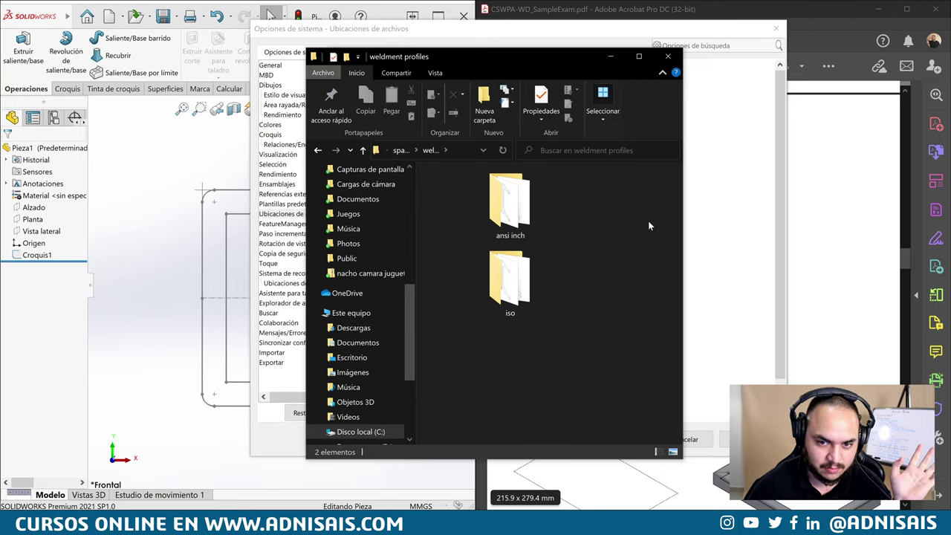
pyautogui.click(523, 233)
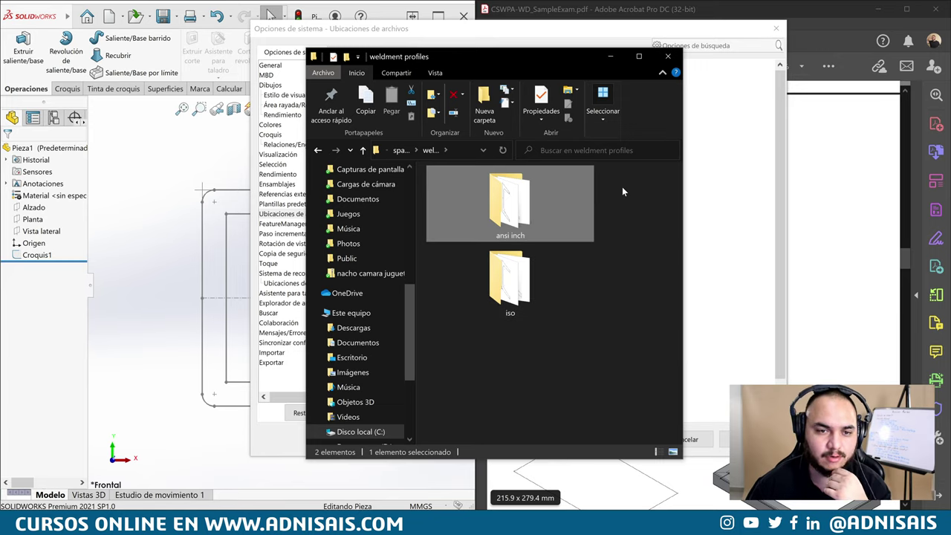
pyautogui.rightClick(534, 371)
pyautogui.moveTo(411, 342)
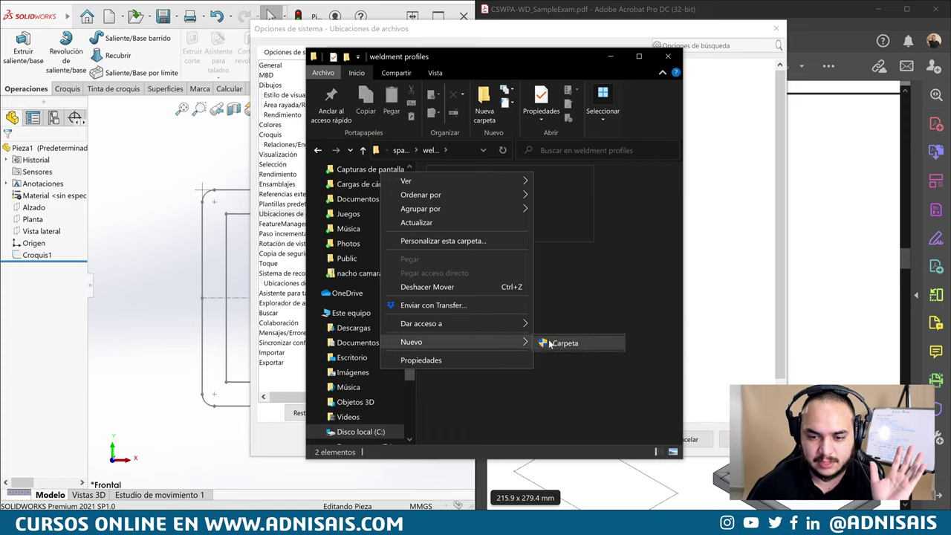
pyautogui.click(559, 343)
pyautogui.press('BackSpace')
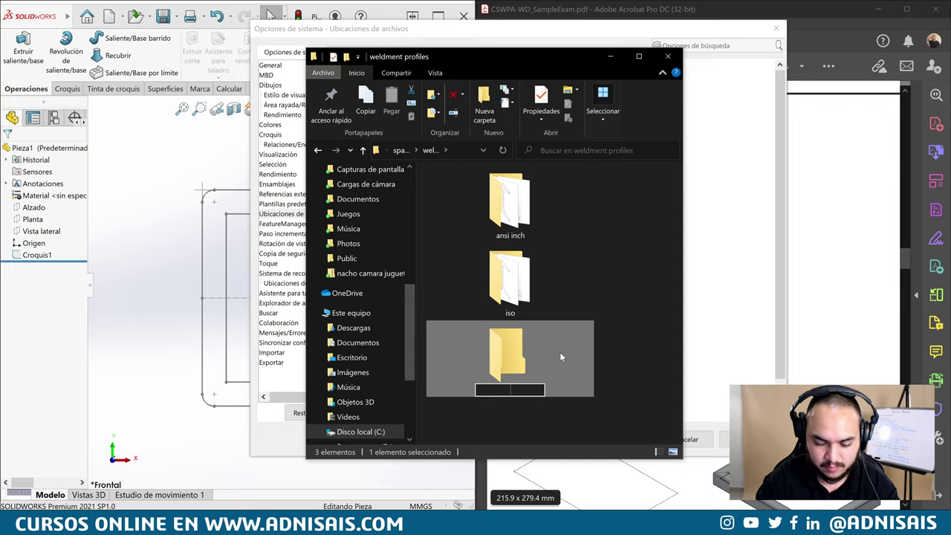
pyautogui.write('Examen de m')
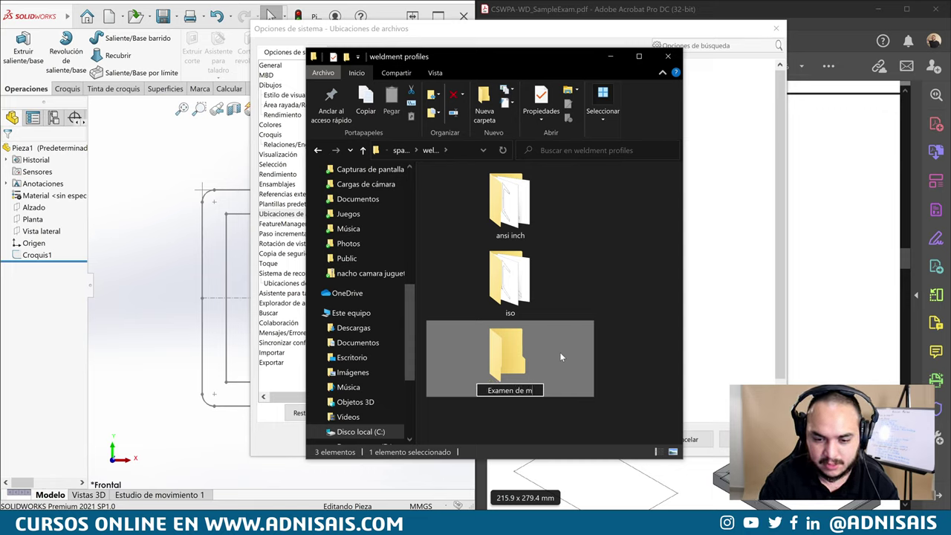
pyautogui.write('uestra')
pyautogui.press('Return')
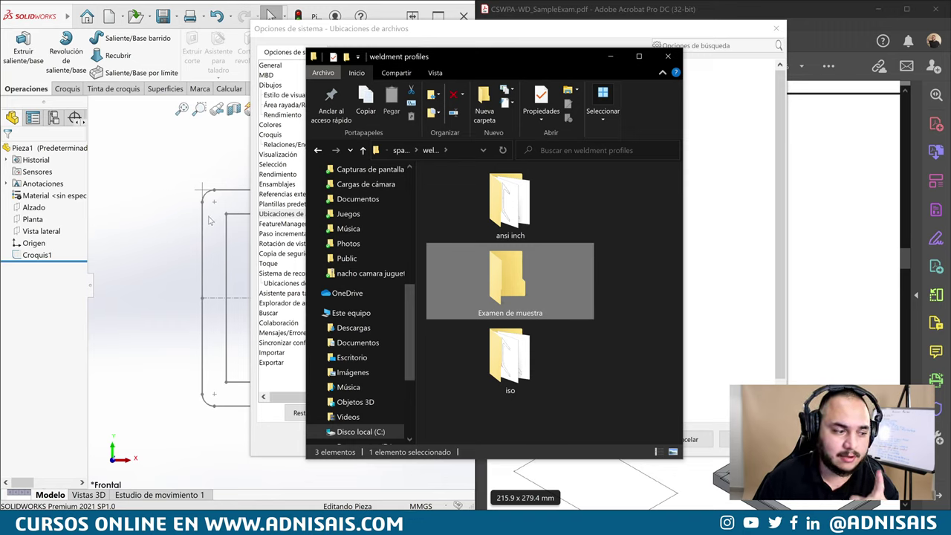
# Inside Examen de muestra, create a folder named 'Perfil cuadradito', granting permission
pyautogui.doubleClick(515, 286)
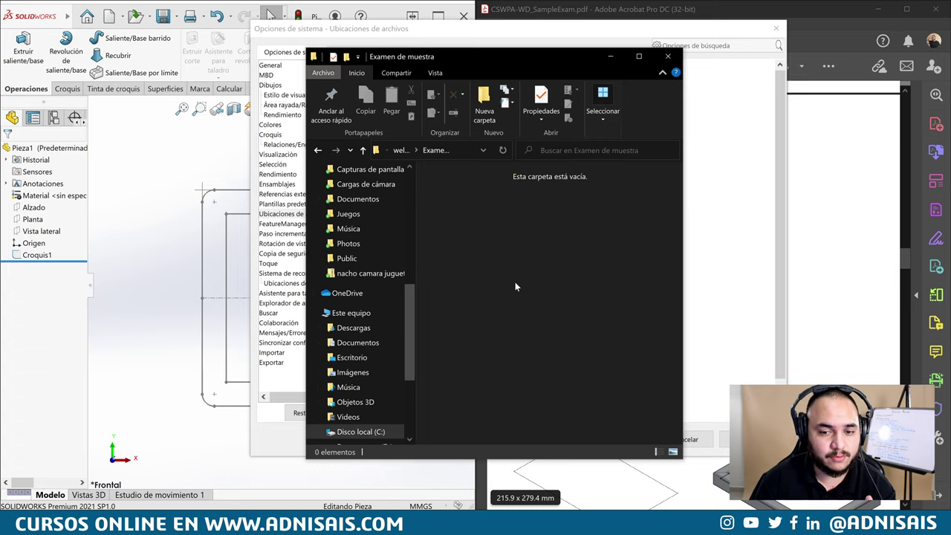
pyautogui.click(484, 110)
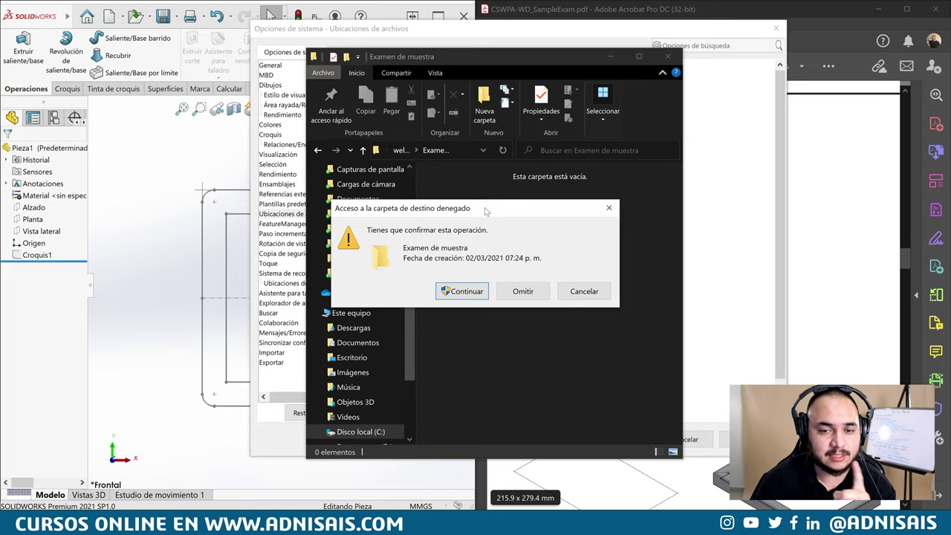
pyautogui.click(483, 287)
pyautogui.press('BackSpace')
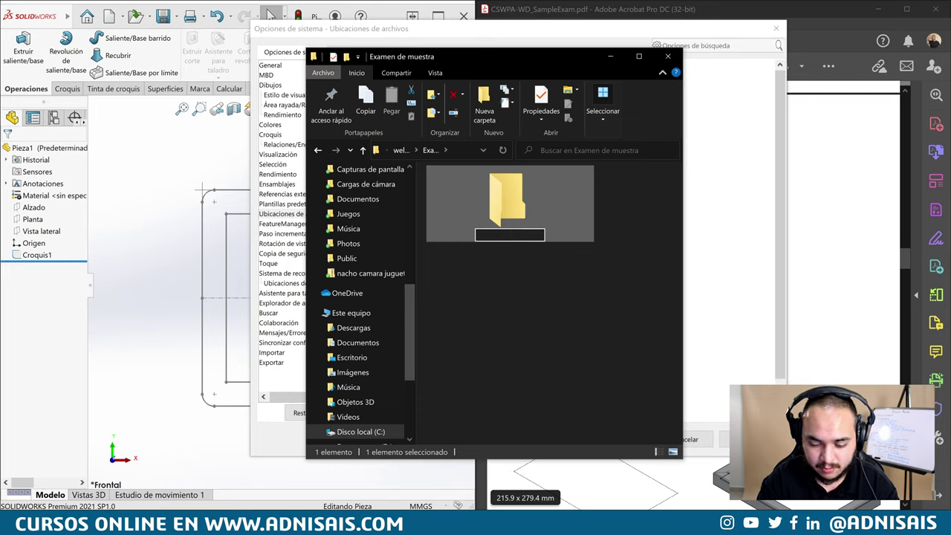
pyautogui.write('Perfil cuad')
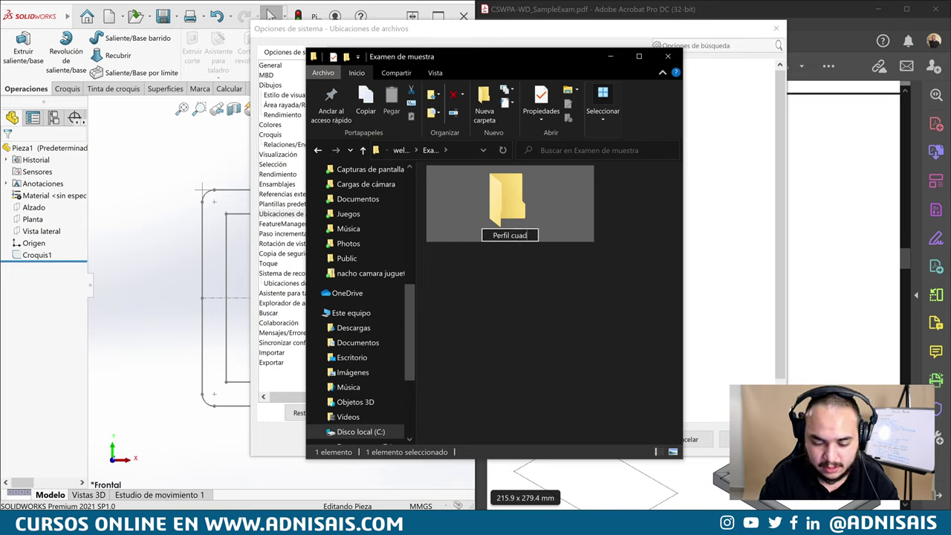
pyautogui.write('radito')
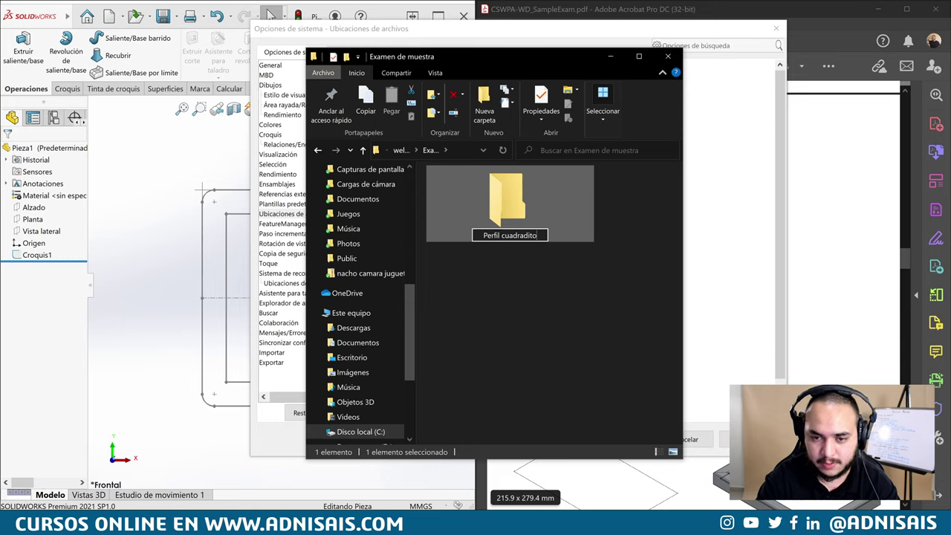
pyautogui.press('Return')
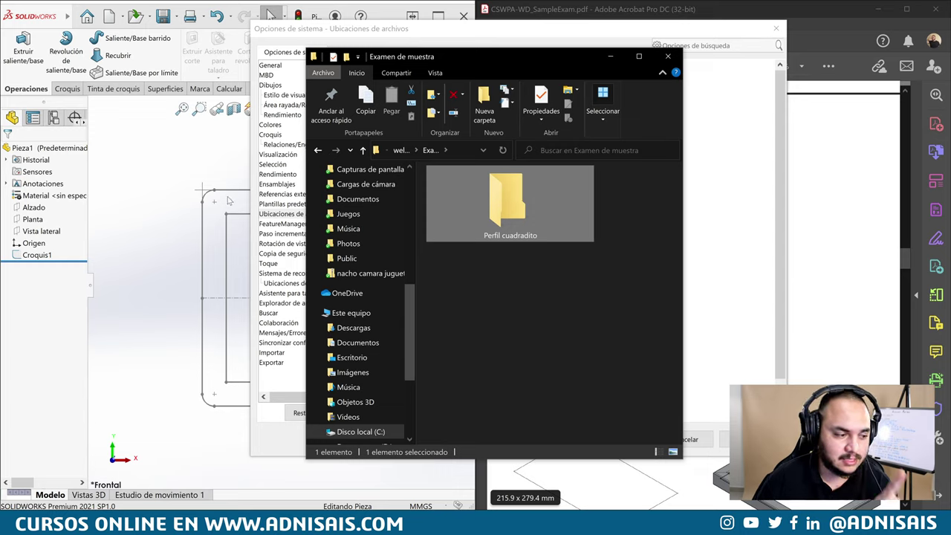
# Copy the Perfil cuadradito folder path and close the SOLIDWORKS System Options dialog
pyautogui.doubleClick(496, 206)
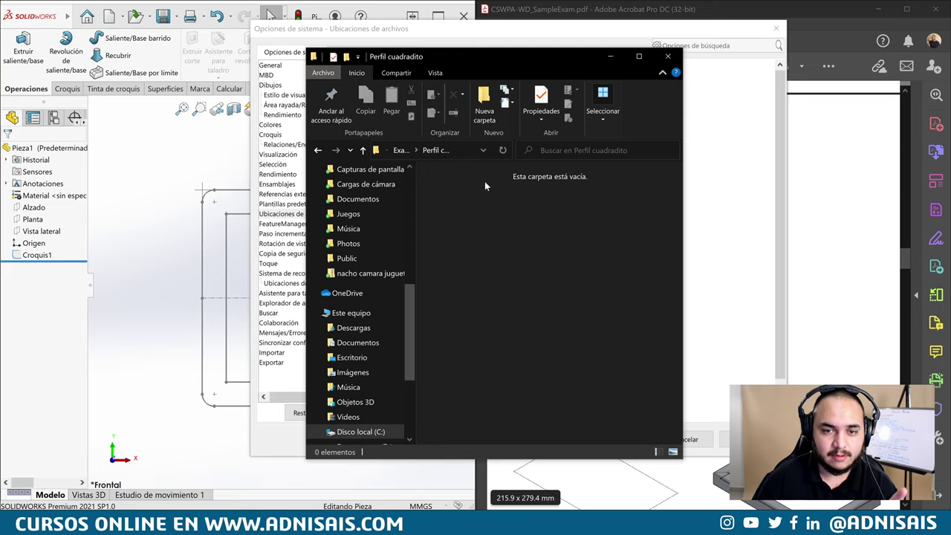
pyautogui.click(475, 150)
pyautogui.rightClick(438, 152)
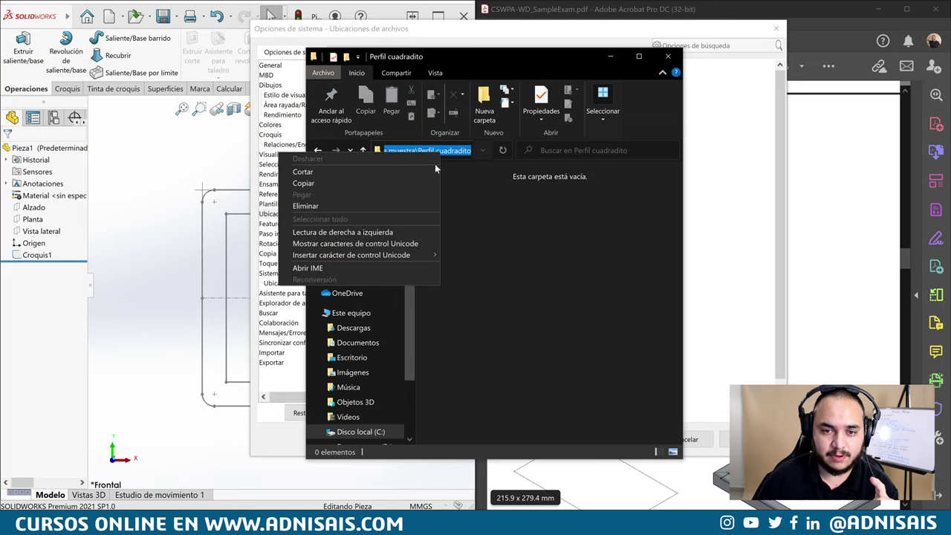
pyautogui.click(333, 185)
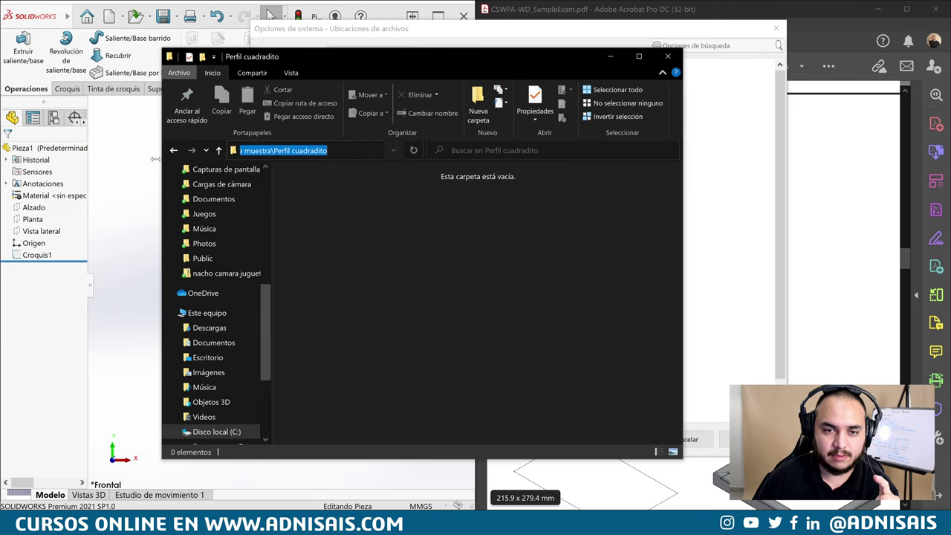
pyautogui.moveTo(305, 159); pyautogui.dragTo(255, 171)
pyautogui.click(176, 130)
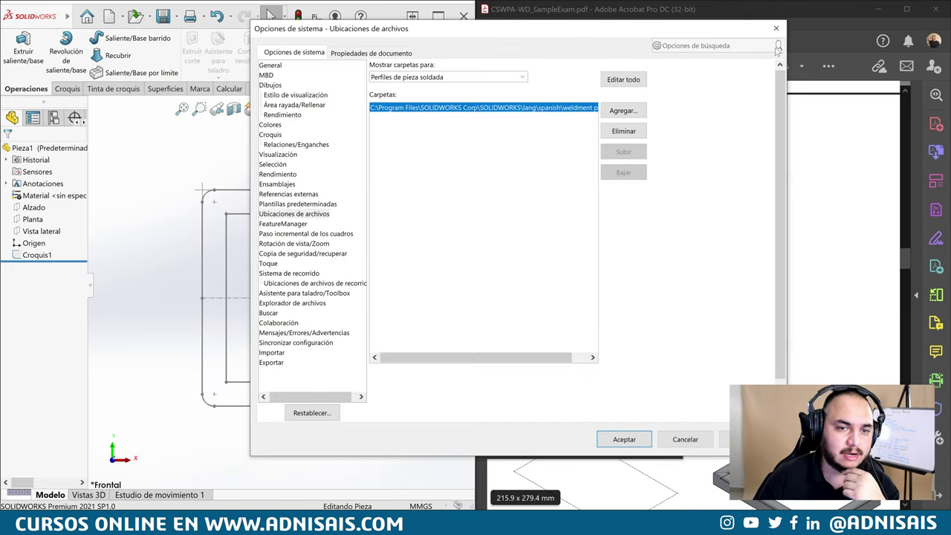
pyautogui.press('Escape')
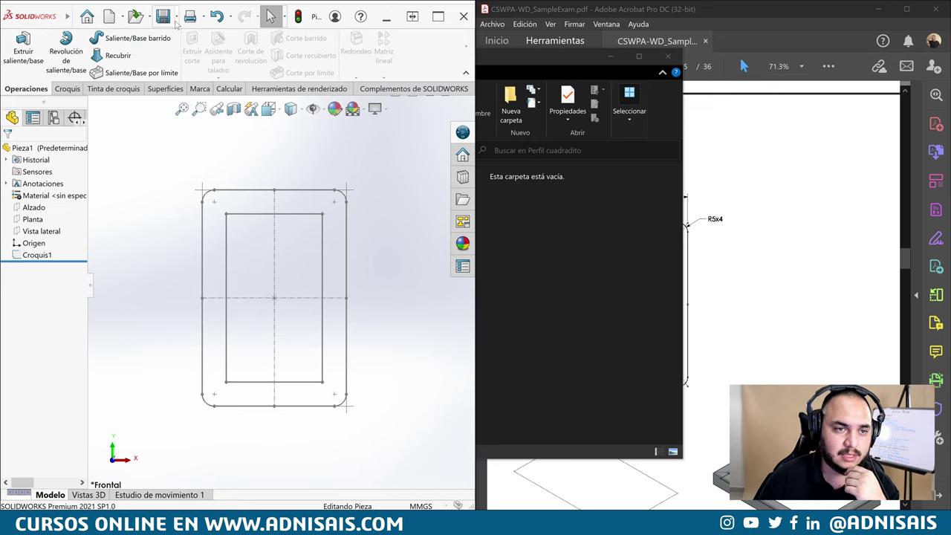
# Cancel an initial Save As and select the profile sketch Croquis1
pyautogui.click(84, 16)
pyautogui.click(105, 146)
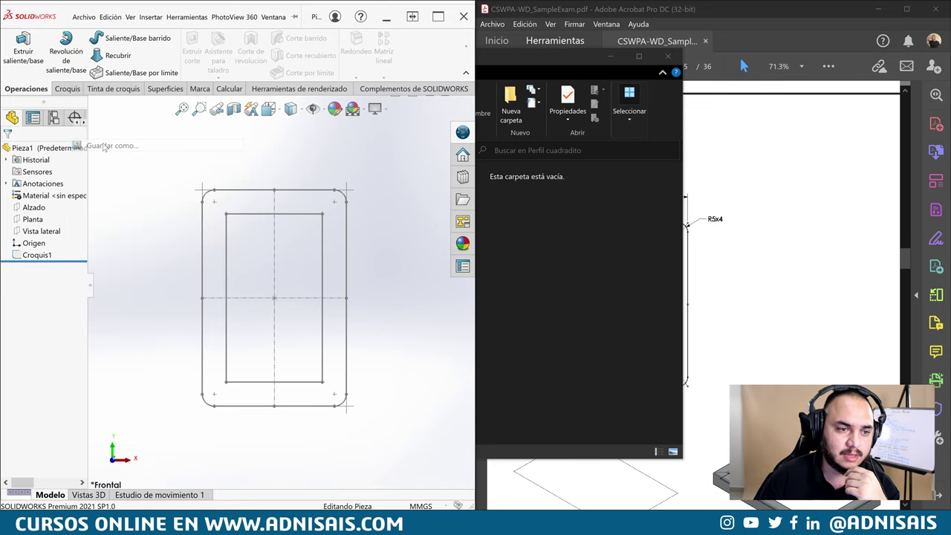
pyautogui.click(523, 94)
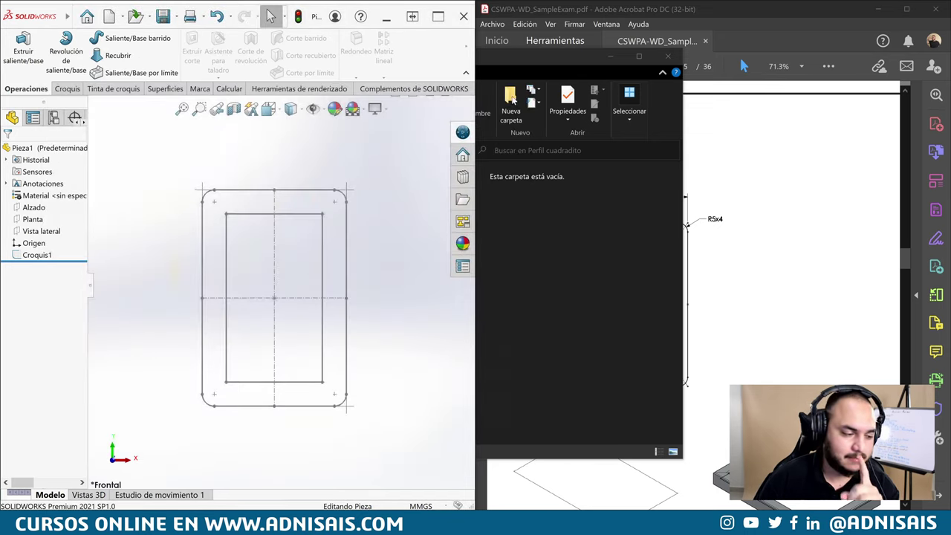
pyautogui.click(33, 255)
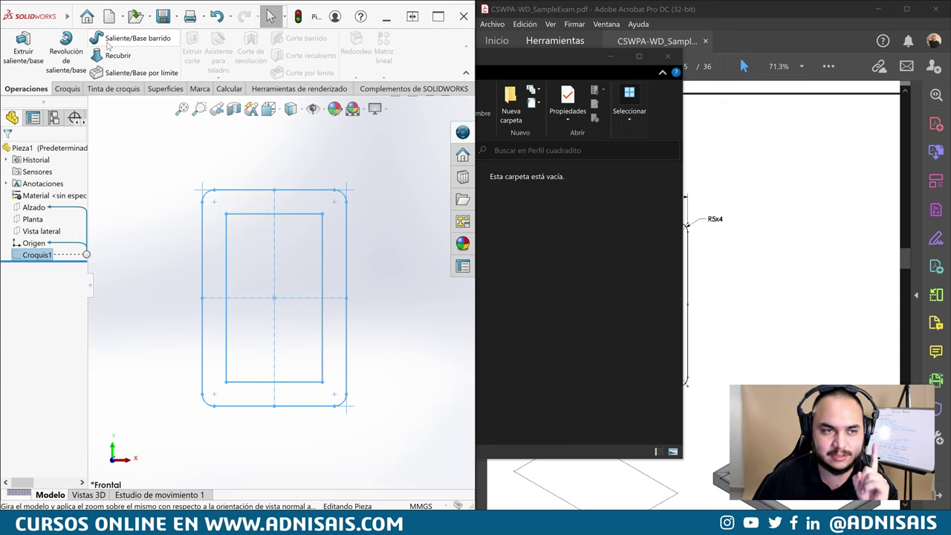
# Save As with type Lib Feat Part (*.sldlfp), pointed at the pasted Perfil cuadradito path
pyautogui.click(85, 16)
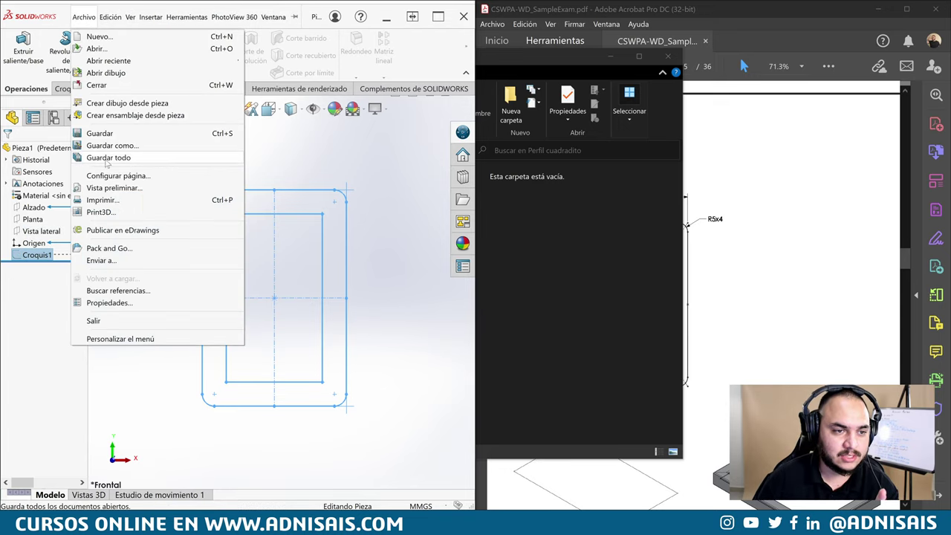
pyautogui.click(111, 142)
pyautogui.click(160, 369)
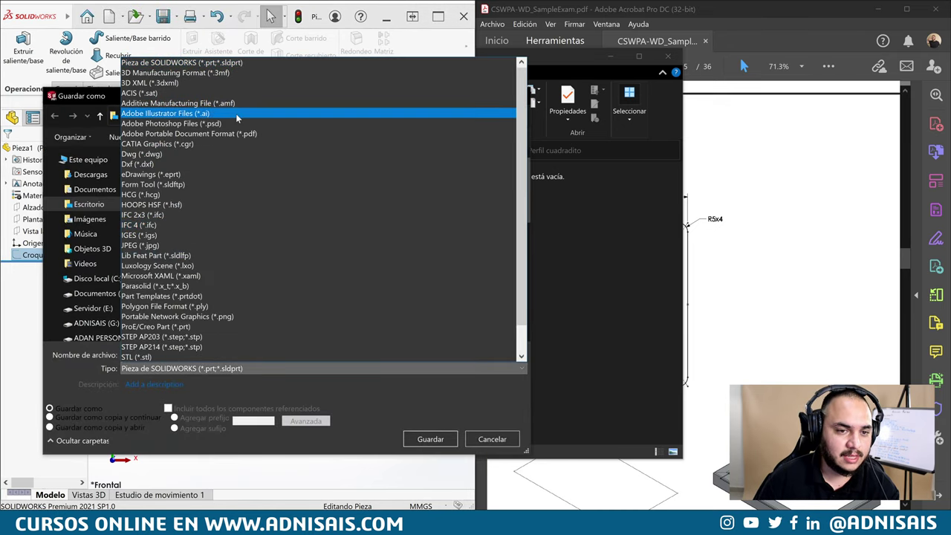
pyautogui.click(193, 227)
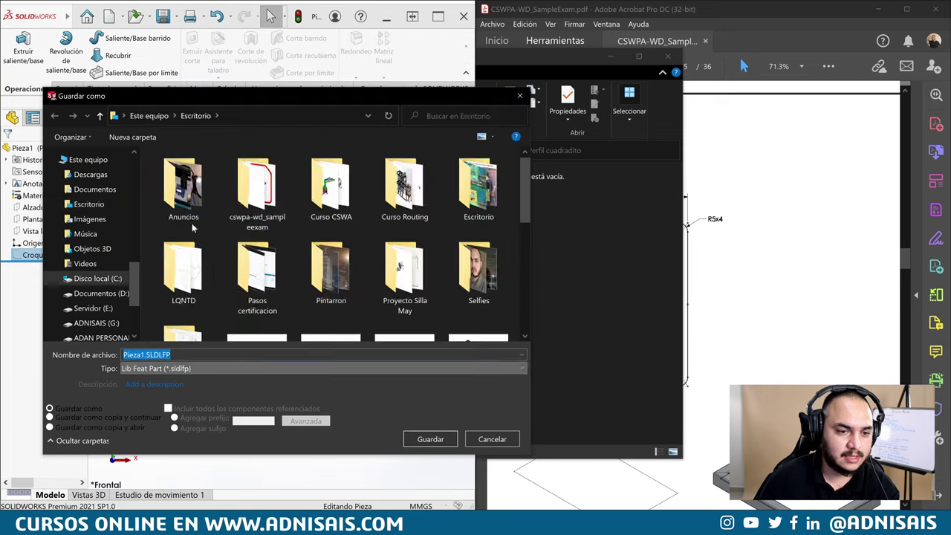
pyautogui.click(338, 116)
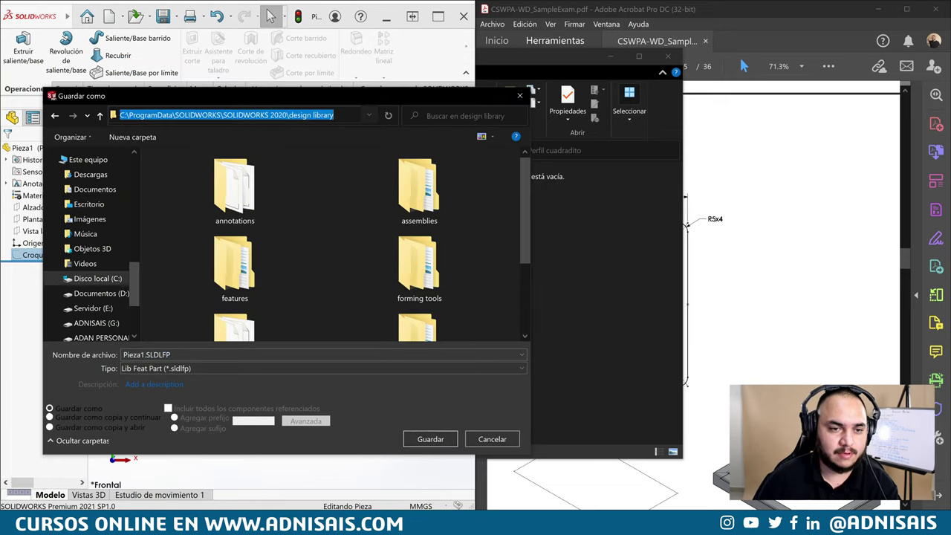
pyautogui.hotkey('ctrl', 'v')
pyautogui.press('Return')
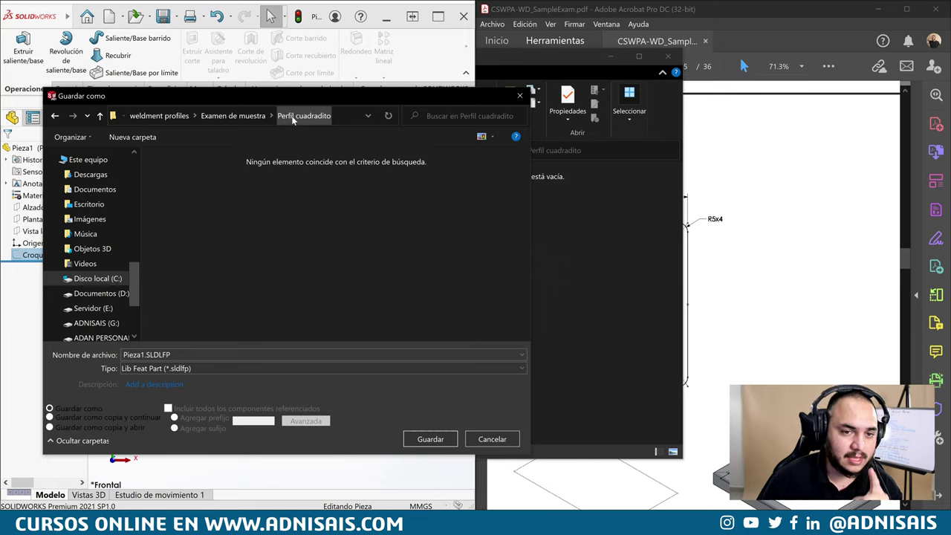
# Check the exam PDF for the profile name and start entering WLDM-EX1 as the file name
pyautogui.doubleClick(211, 355)
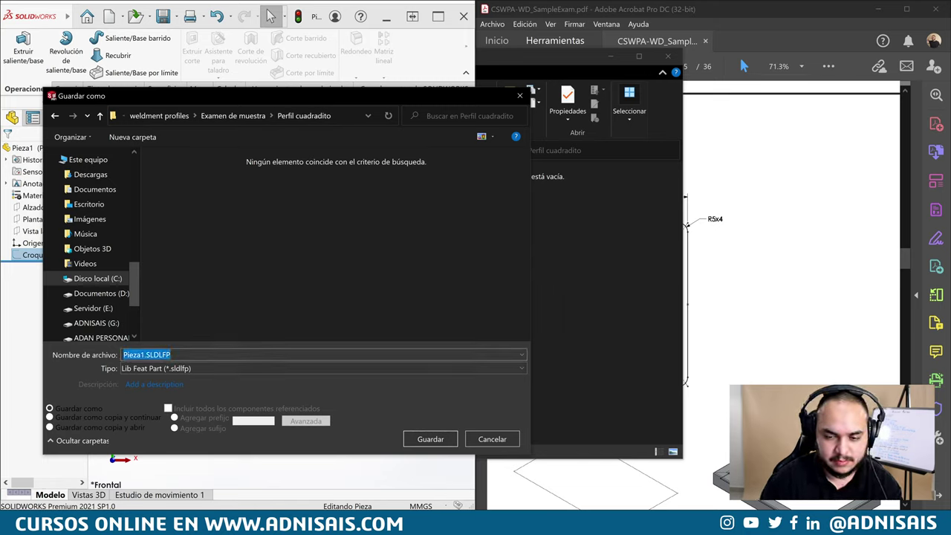
pyautogui.click(764, 225)
pyautogui.scroll(-5, 750, 245)
pyautogui.scroll(-5, 732, 282)
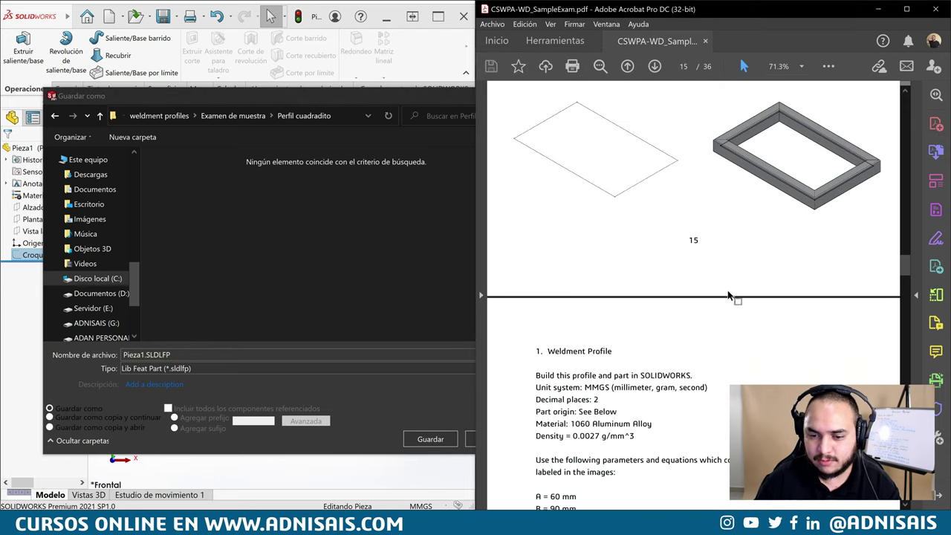
pyautogui.scroll(-5, 728, 296)
pyautogui.scroll(-2, 706, 305)
pyautogui.scroll(-2, 683, 316)
pyautogui.scroll(-1, 642, 327)
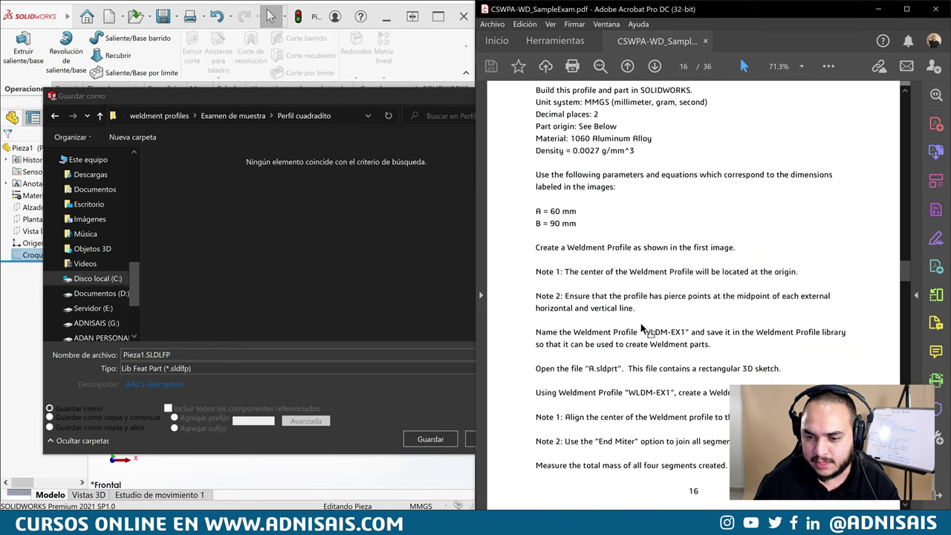
pyautogui.click(215, 377)
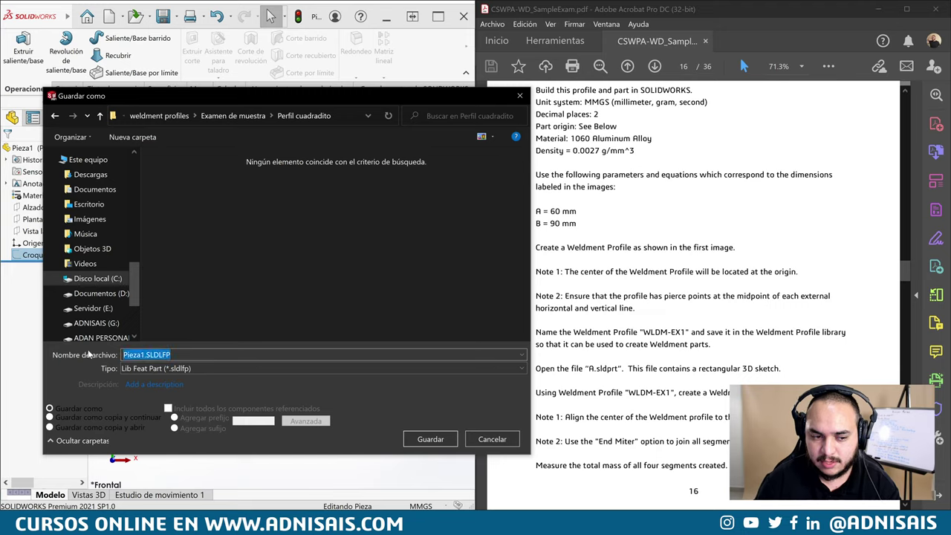
pyautogui.write('WLDM-EX1')
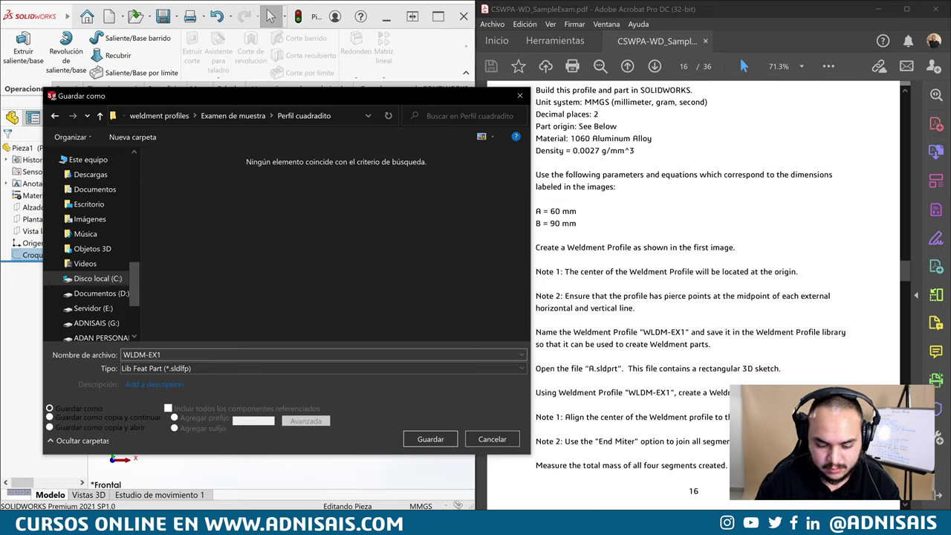
# After the permission warning refuses Perfil cuadradito, save WLDM-EX1 to the Desktop (Escritorio) instead
pyautogui.click(430, 439)
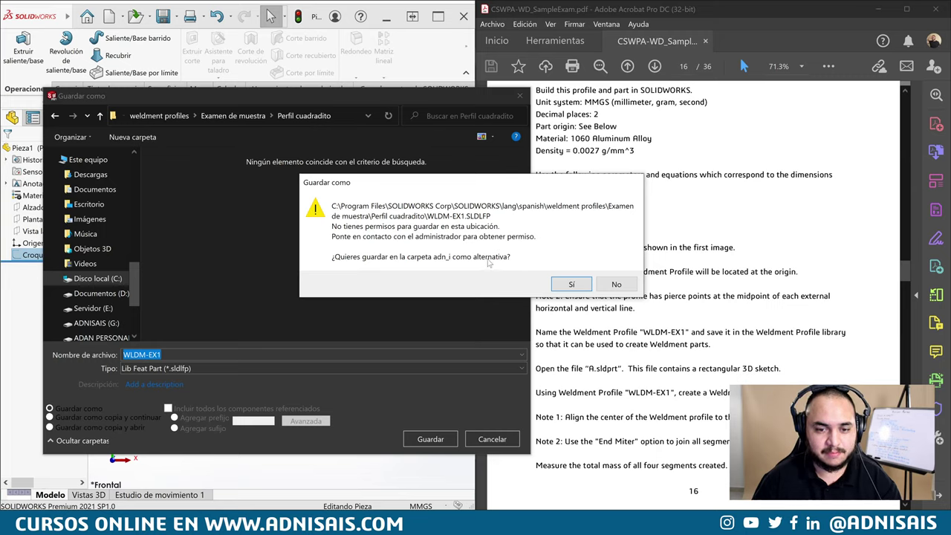
pyautogui.click(630, 286)
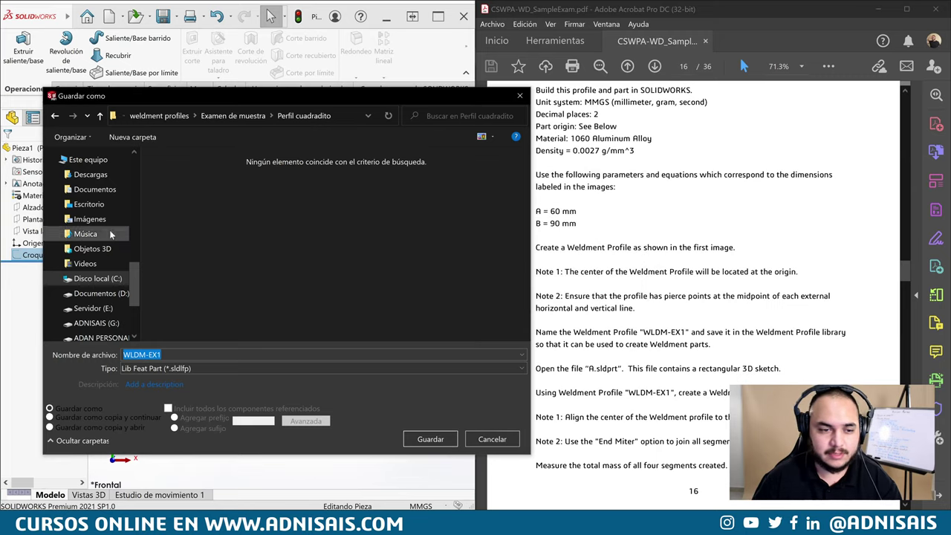
pyautogui.click(96, 205)
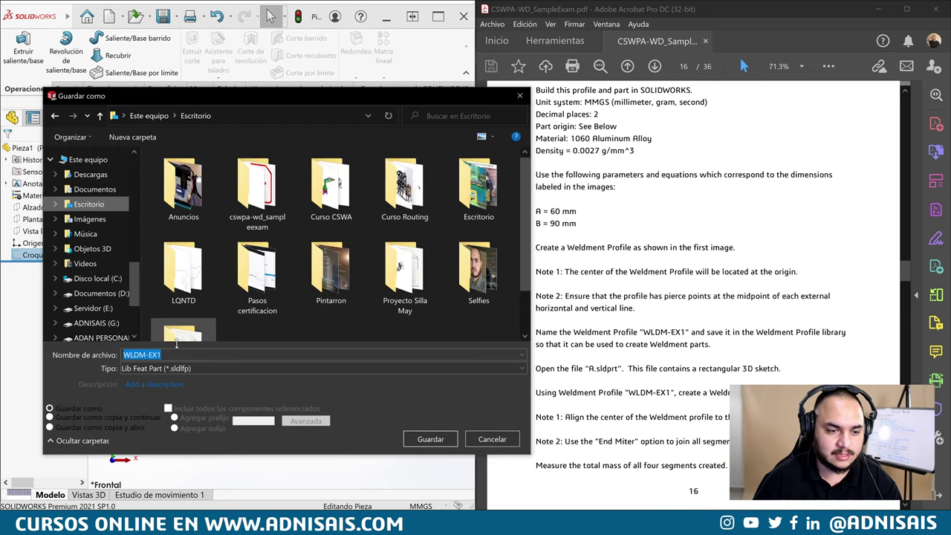
pyautogui.click(437, 440)
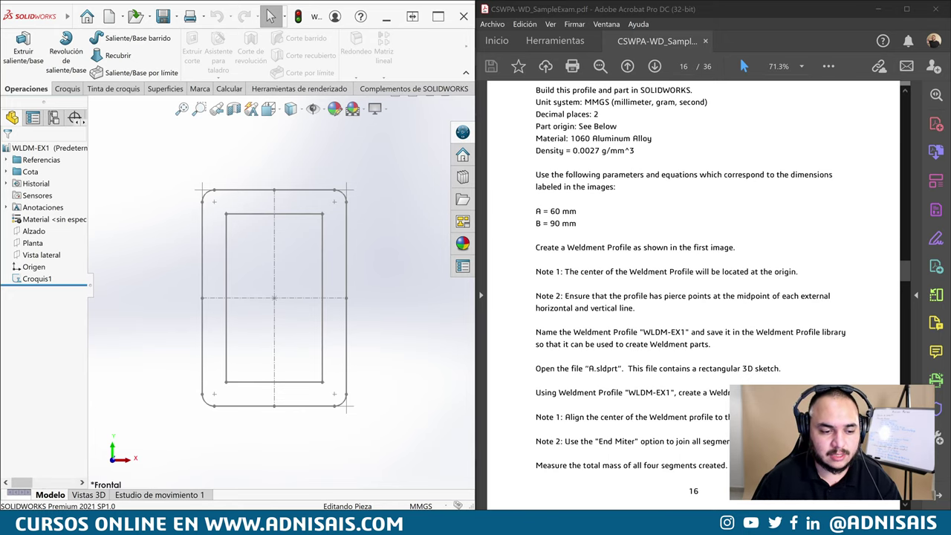
# Copy WLDM-EX1.SLDLFP from the Desktop into Perfil cuadradito, granting administrator permission
pyautogui.click(438, 459)
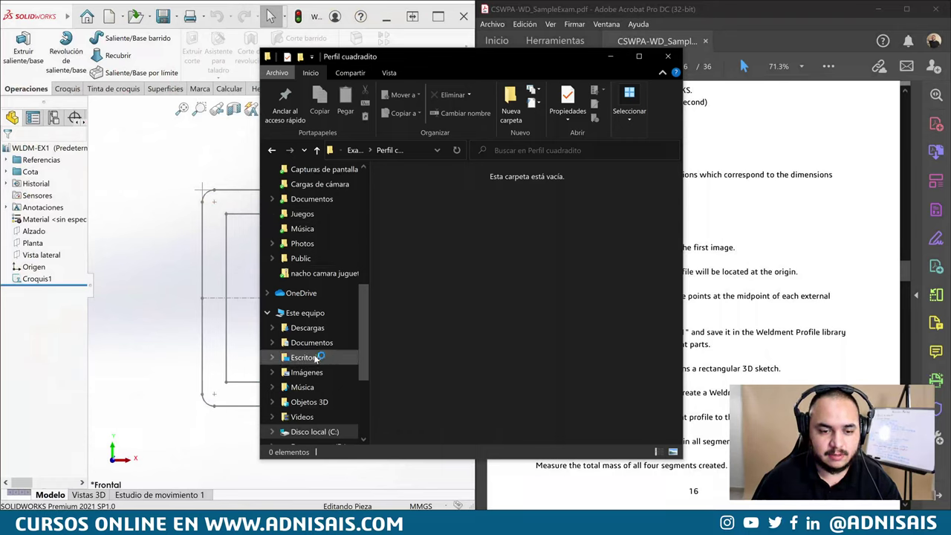
pyautogui.click(304, 357)
pyautogui.scroll(-3, 578, 236)
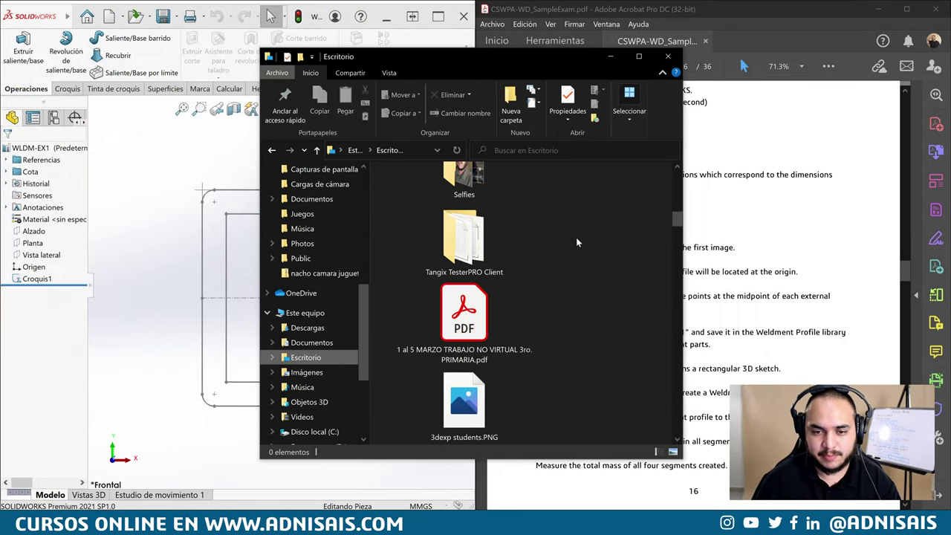
pyautogui.scroll(-5, 576, 242)
pyautogui.scroll(-5, 569, 246)
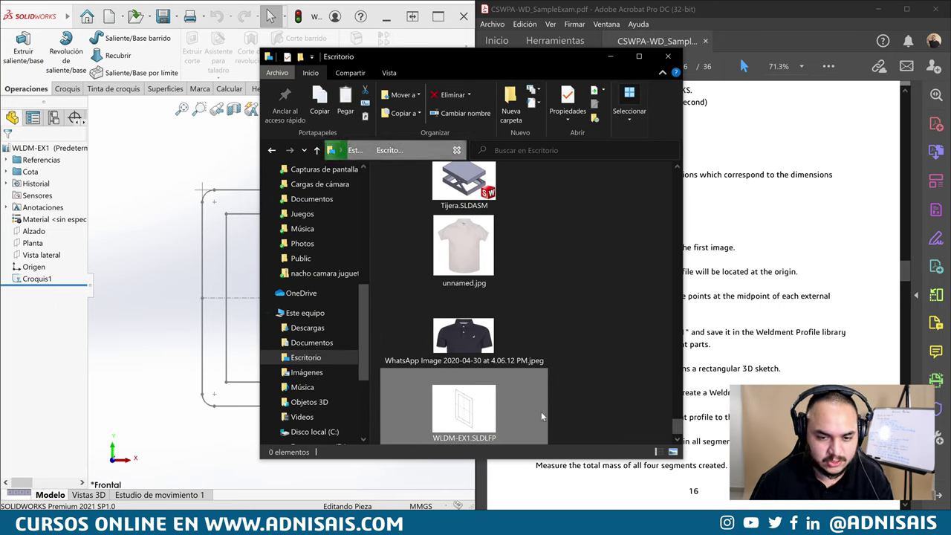
pyautogui.click(273, 150)
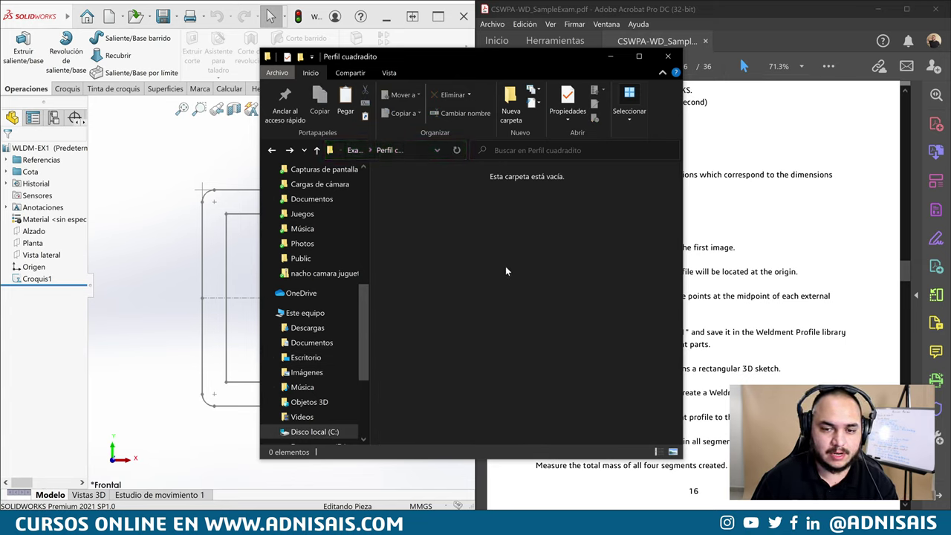
pyautogui.hotkey('ctrl', 'v')
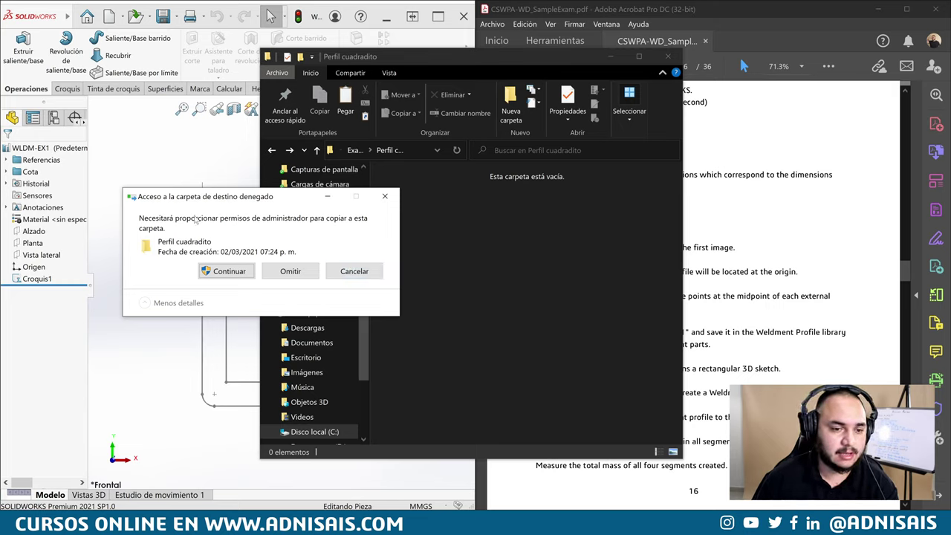
pyautogui.click(227, 277)
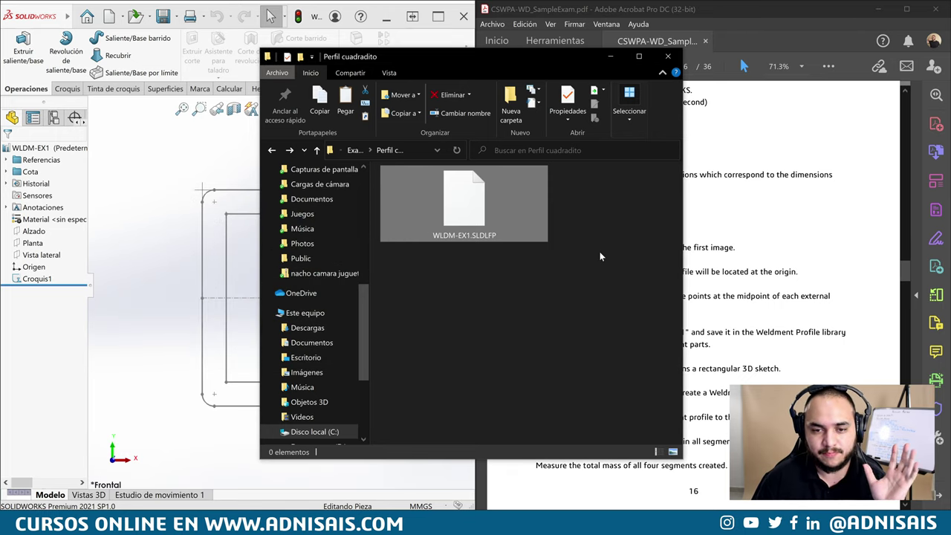
pyautogui.click(600, 256)
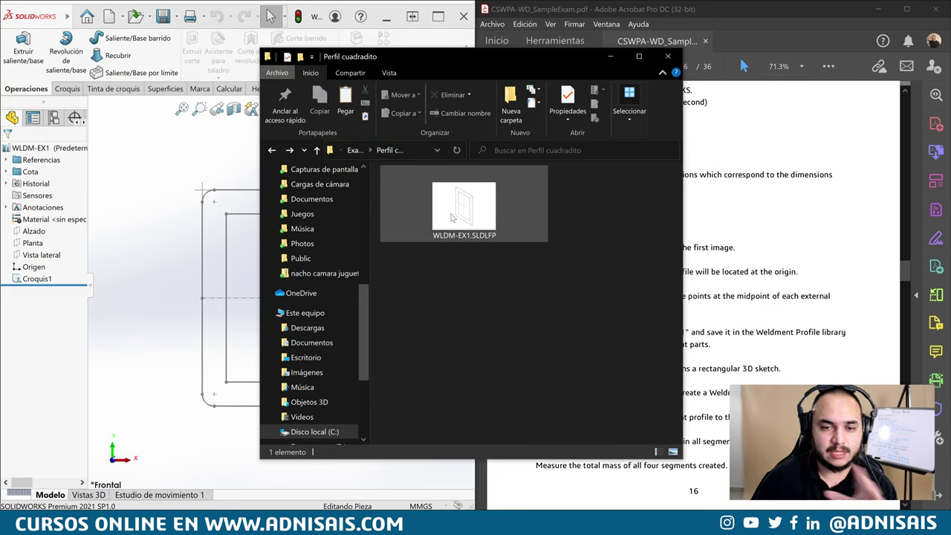
pyautogui.click(438, 126)
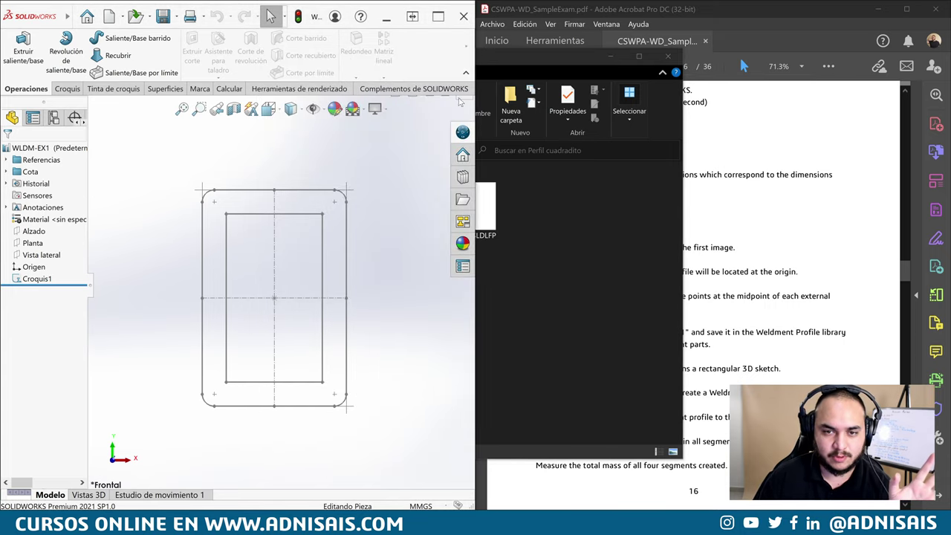
# Close WLDM-EX1, go back in Explorer to cswpa-wd_sampleexam and open A.SLDPRT
pyautogui.hotkey('ctrl', 'w')
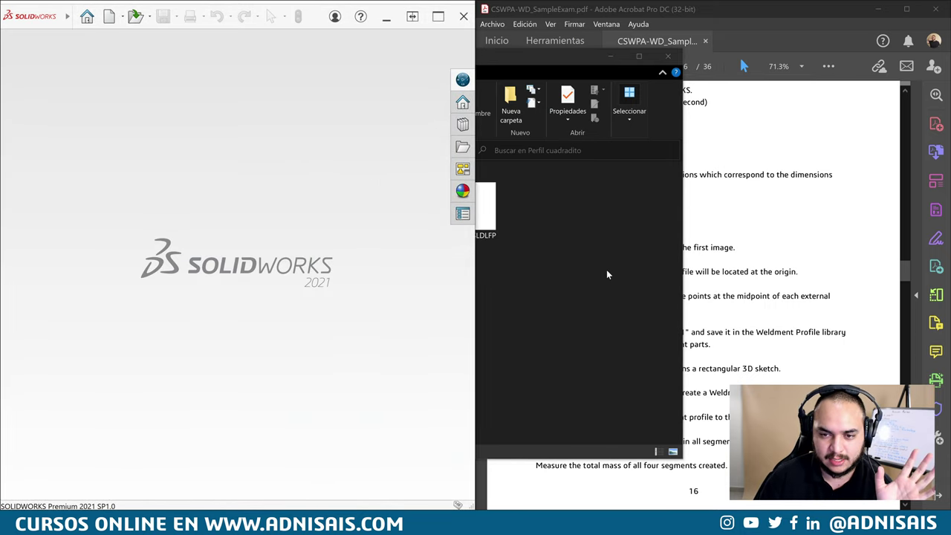
pyautogui.click(601, 274)
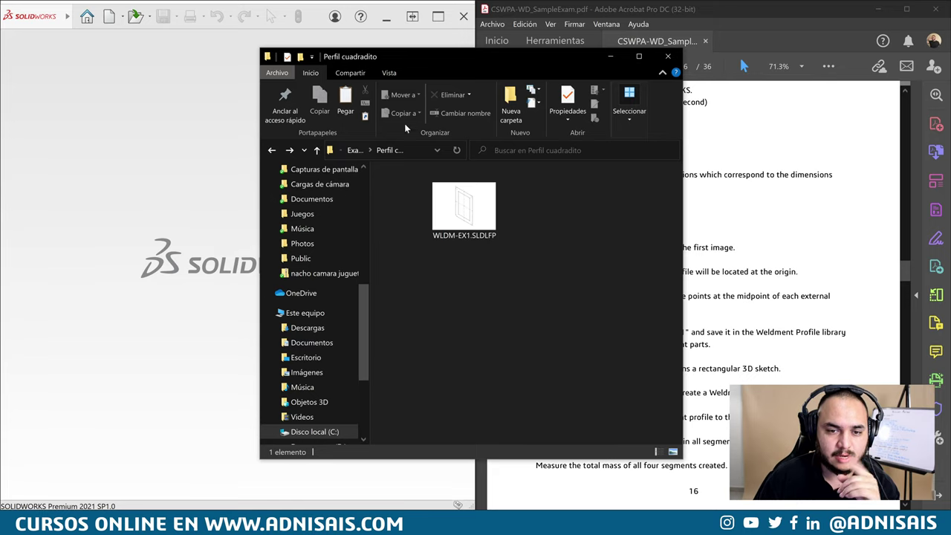
pyautogui.click(273, 151)
pyautogui.click(272, 151)
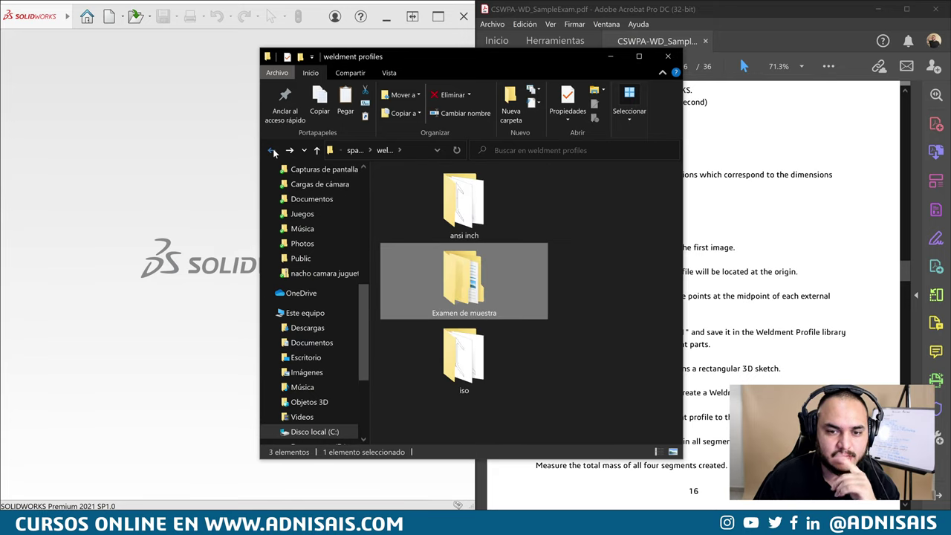
pyautogui.click(273, 151)
pyautogui.click(272, 150)
pyautogui.click(272, 151)
pyautogui.click(272, 150)
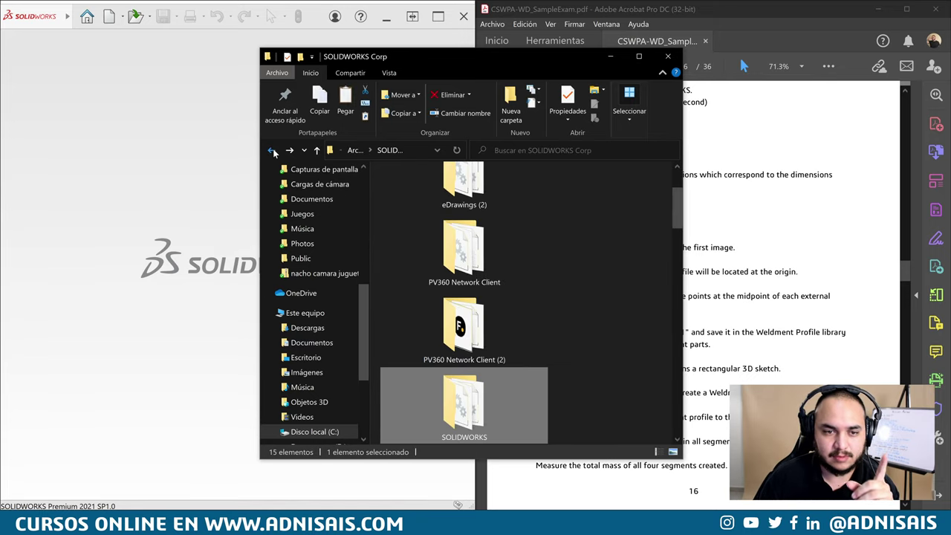
pyautogui.click(273, 151)
pyautogui.click(272, 151)
pyautogui.click(272, 151)
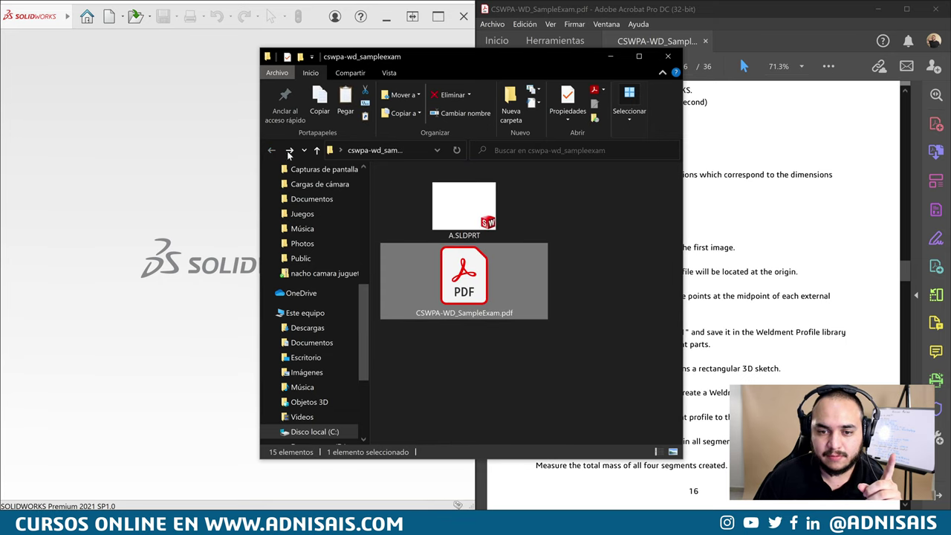
pyautogui.click(746, 256)
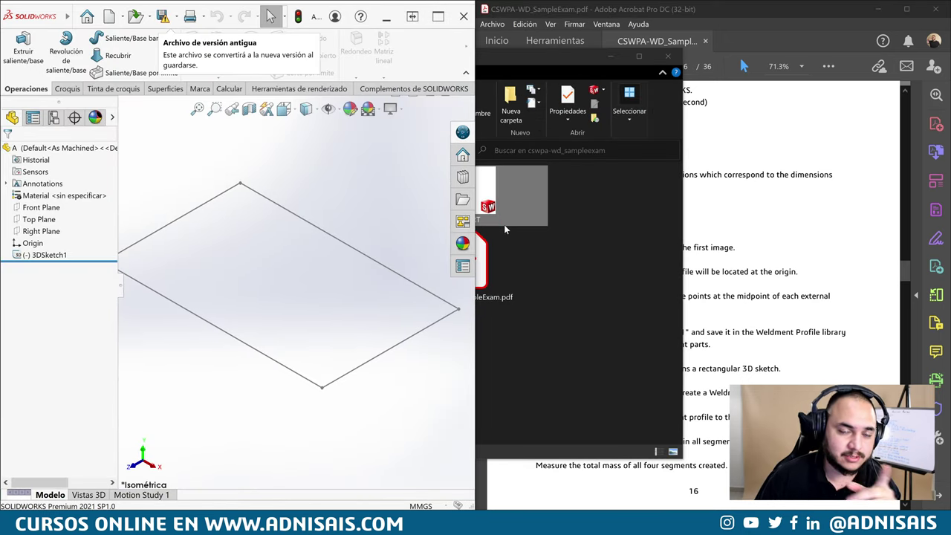
# Step forward in Explorer to return to the Perfil cuadradito folder
pyautogui.click(598, 273)
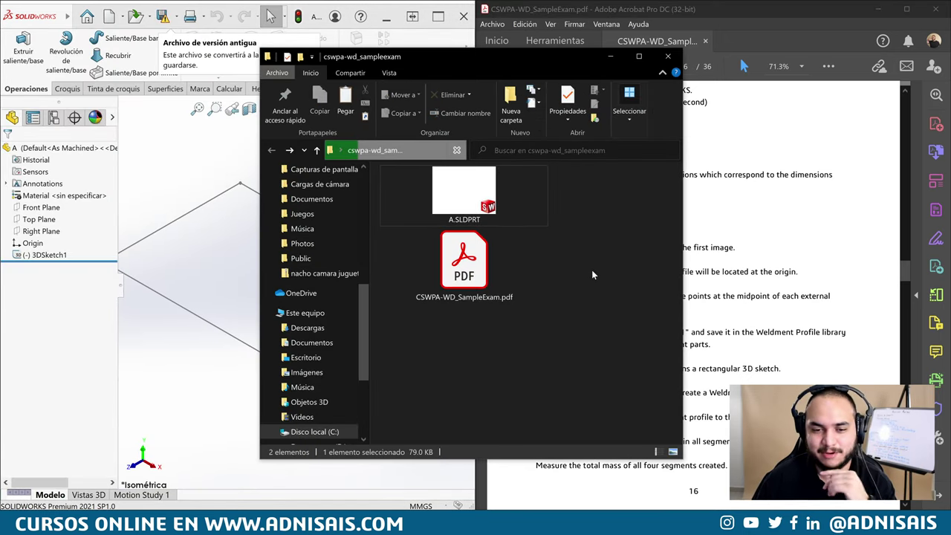
pyautogui.click(291, 151)
pyautogui.click(291, 150)
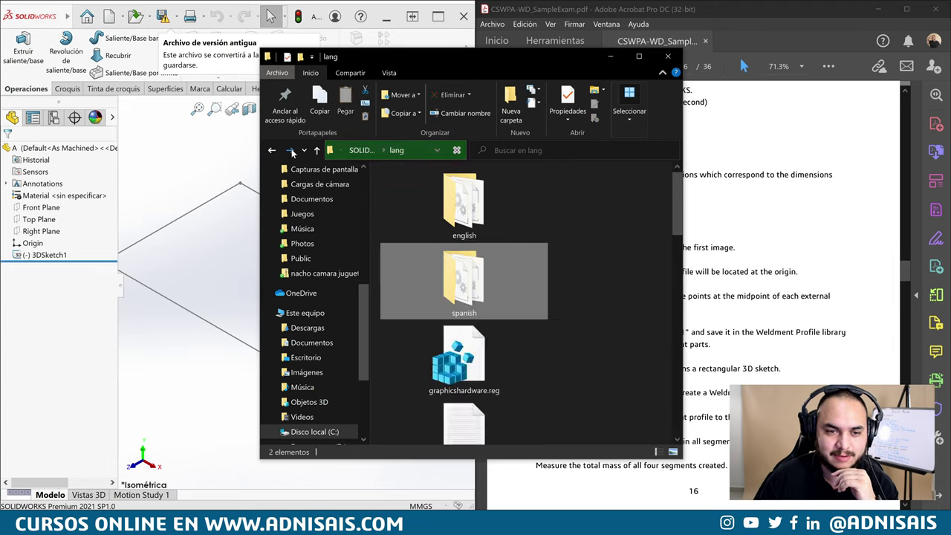
pyautogui.click(291, 151)
pyautogui.click(291, 151)
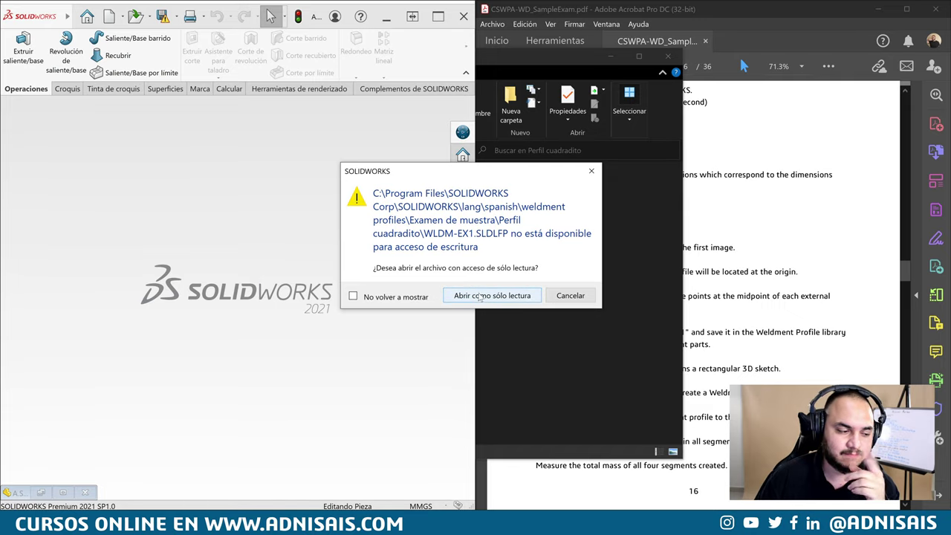
# Cancel opening WLDM-EX1.SLDLFP read-only and bring the Perfil cuadradito window forward
pyautogui.click(570, 296)
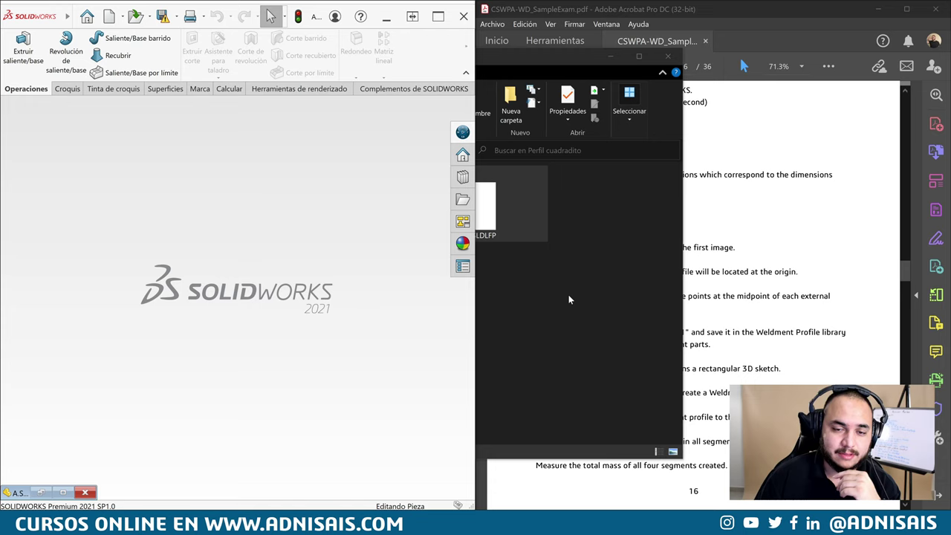
pyautogui.click(603, 267)
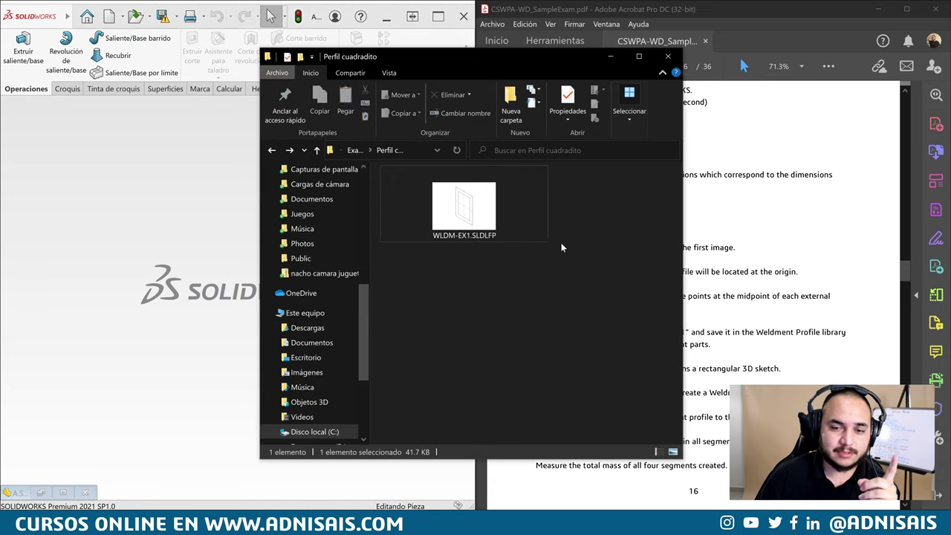
# Step back through the Explorer history from the profile folder to Archivos de programa
pyautogui.click(272, 150)
pyautogui.click(271, 151)
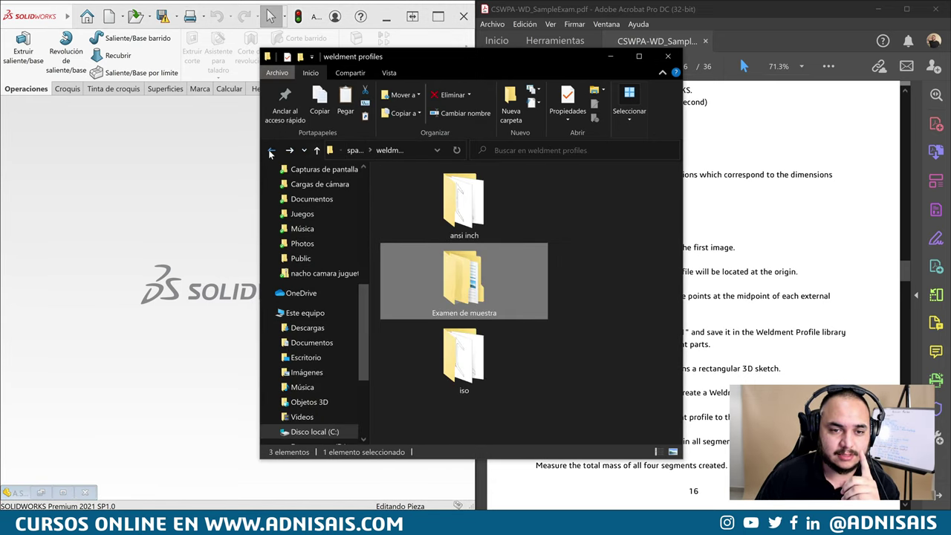
pyautogui.click(271, 152)
pyautogui.click(271, 151)
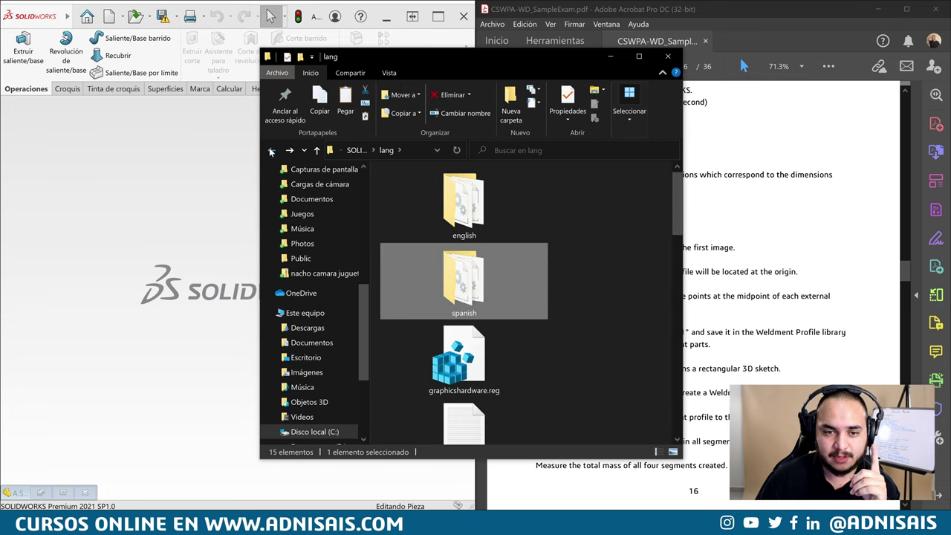
pyautogui.click(271, 151)
pyautogui.click(271, 151)
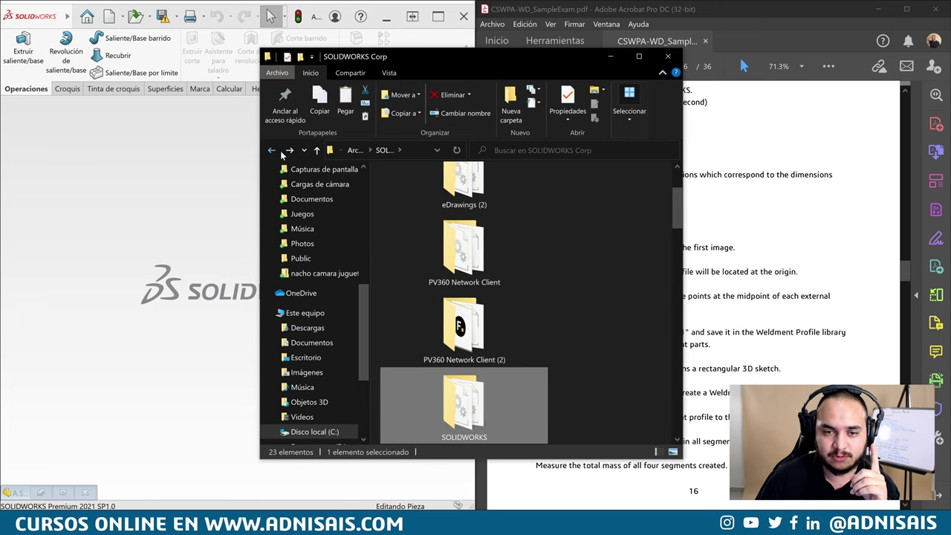
pyautogui.click(271, 151)
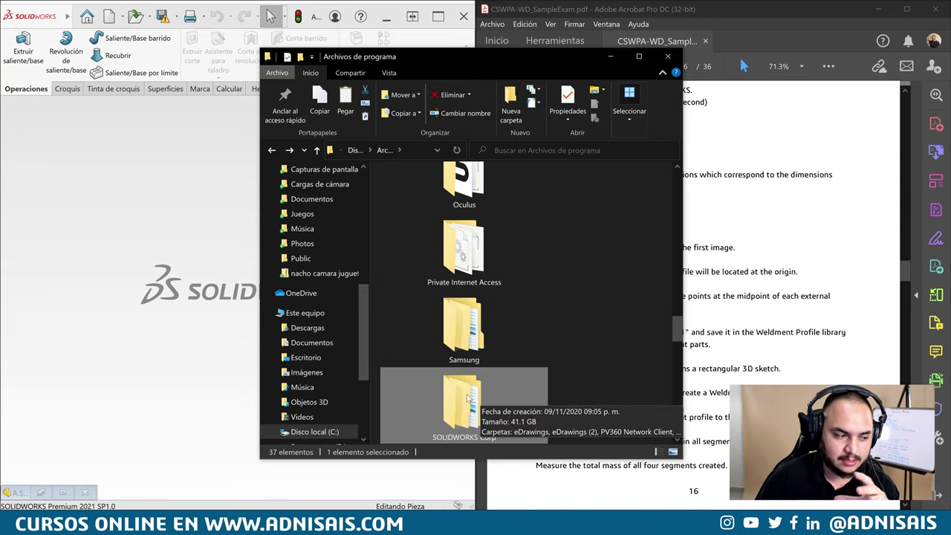
# Open the SOLIDWORKS Corp Propiedades, go to Seguridad, and show its Opciones avanzadas
pyautogui.rightClick(468, 398)
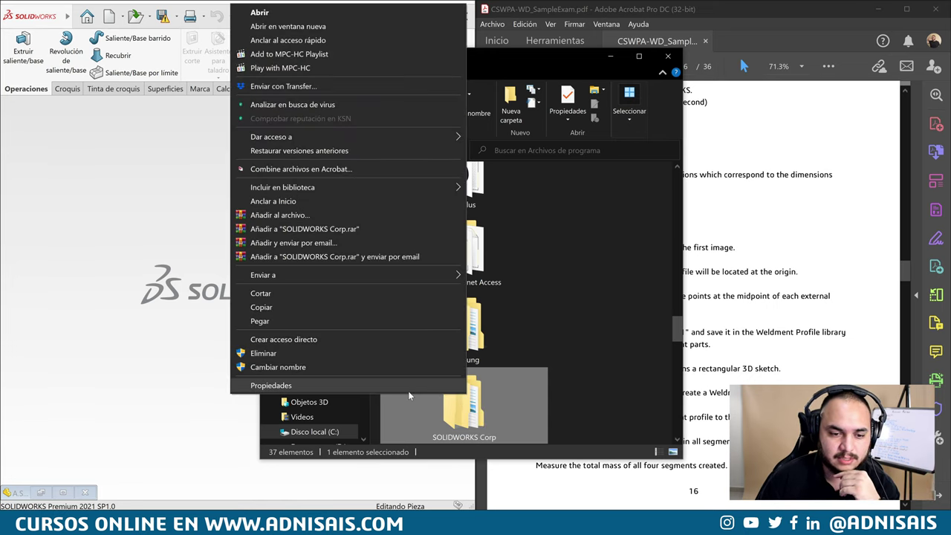
pyautogui.click(270, 385)
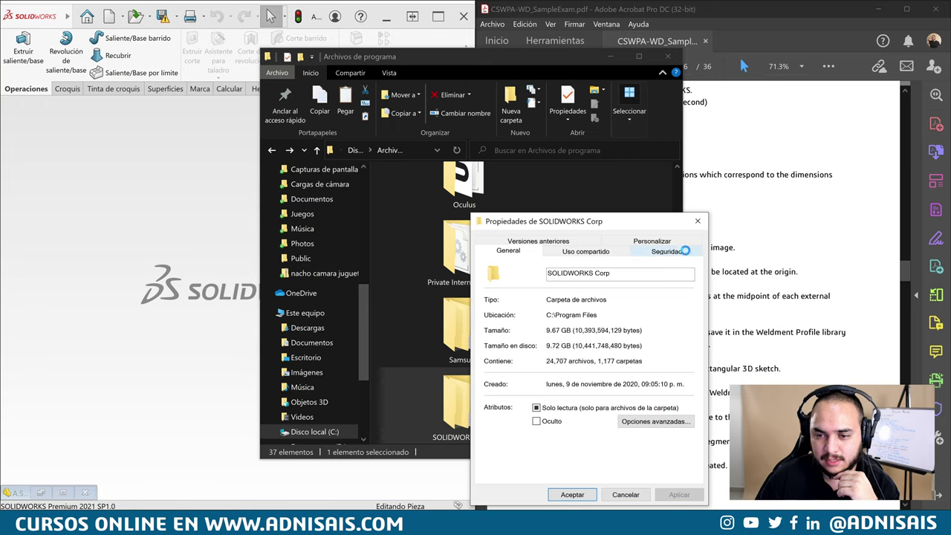
pyautogui.click(667, 251)
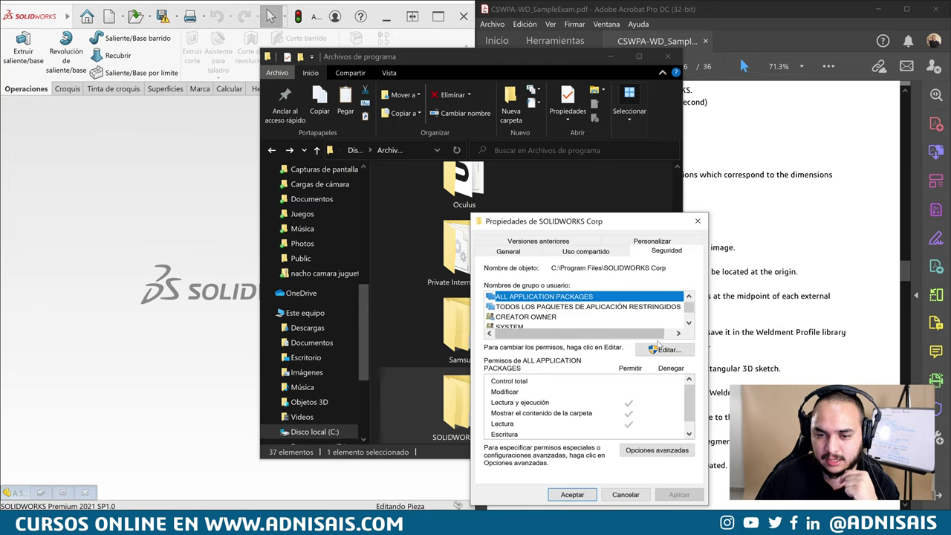
pyautogui.click(656, 449)
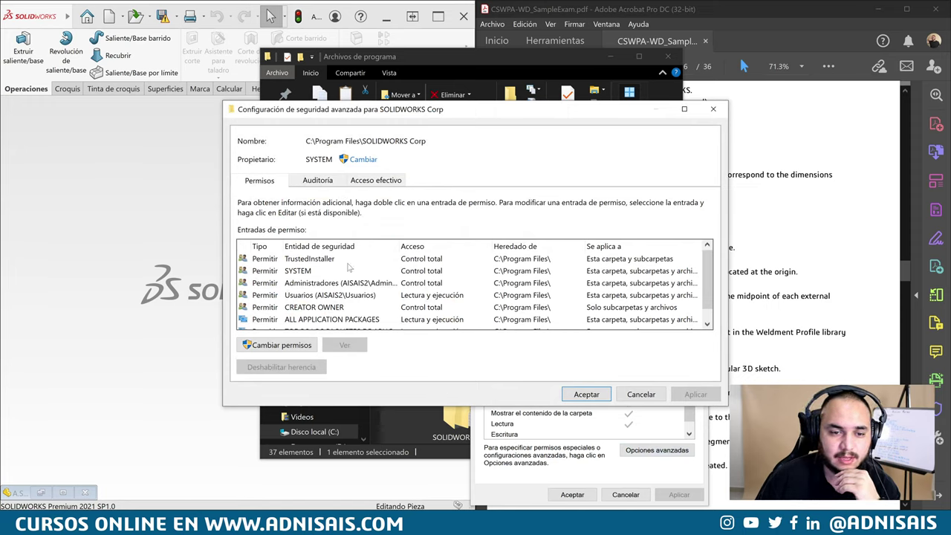
# Review the TrustedInstaller, Usuarios, Administradores and SYSTEM permission entries in the advanced settings
pyautogui.click(348, 260)
pyautogui.scroll(-1, 349, 268)
pyautogui.scroll(1, 366, 276)
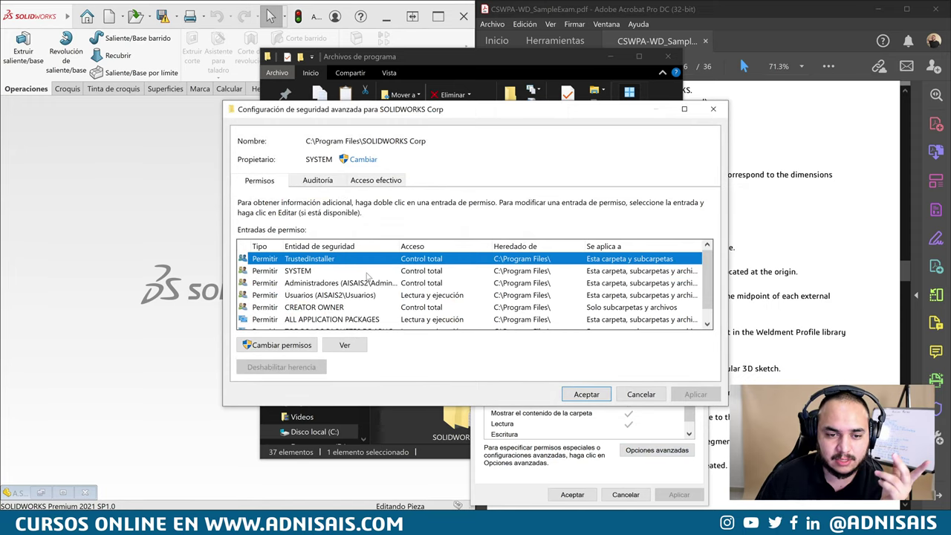
pyautogui.scroll(-1, 476, 271)
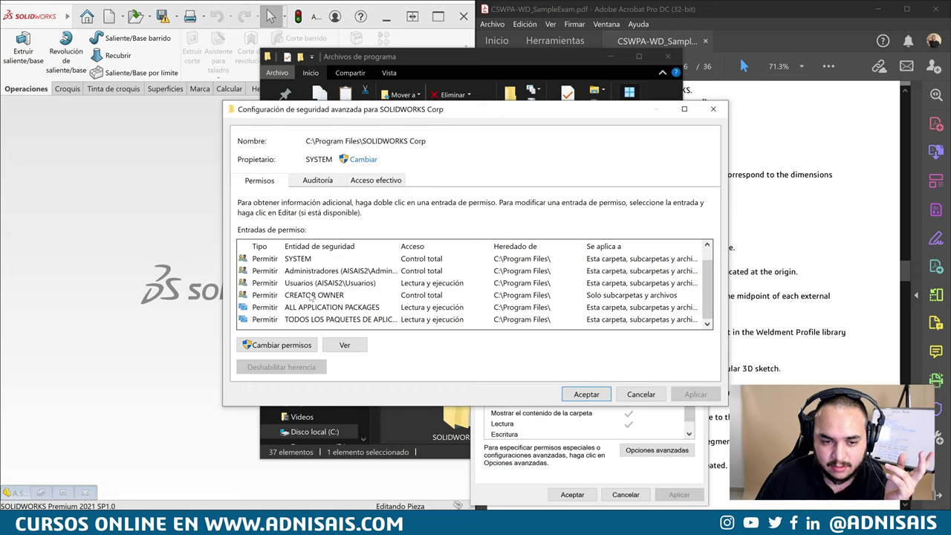
pyautogui.scroll(1, 355, 275)
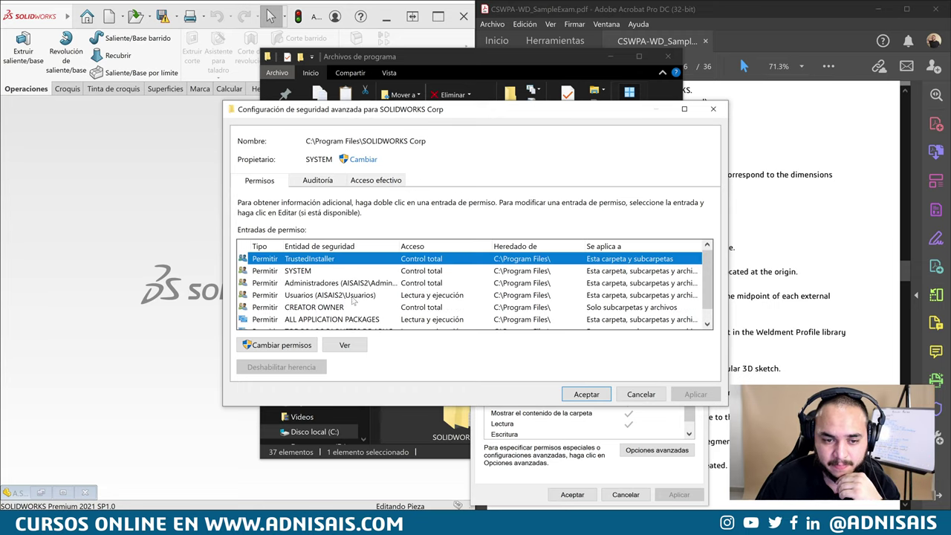
pyautogui.click(339, 296)
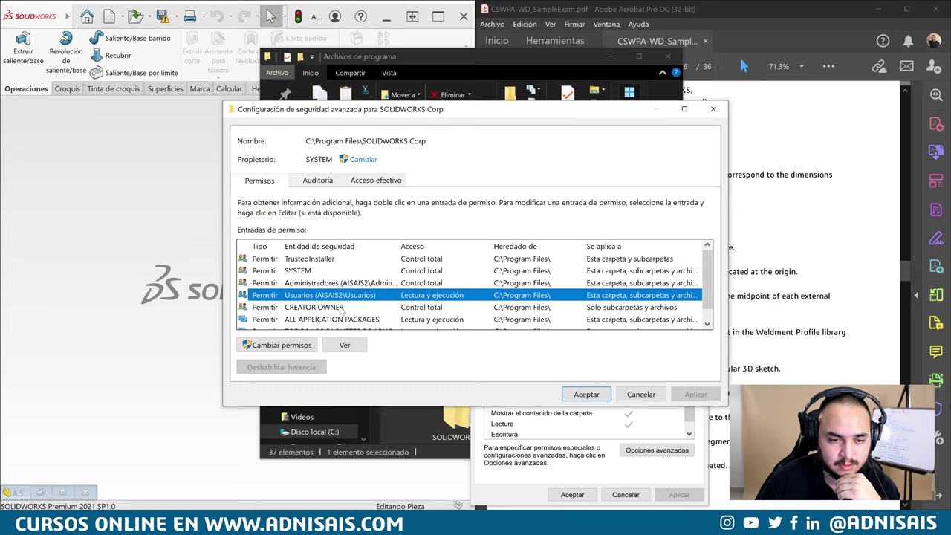
pyautogui.click(358, 286)
pyautogui.click(293, 272)
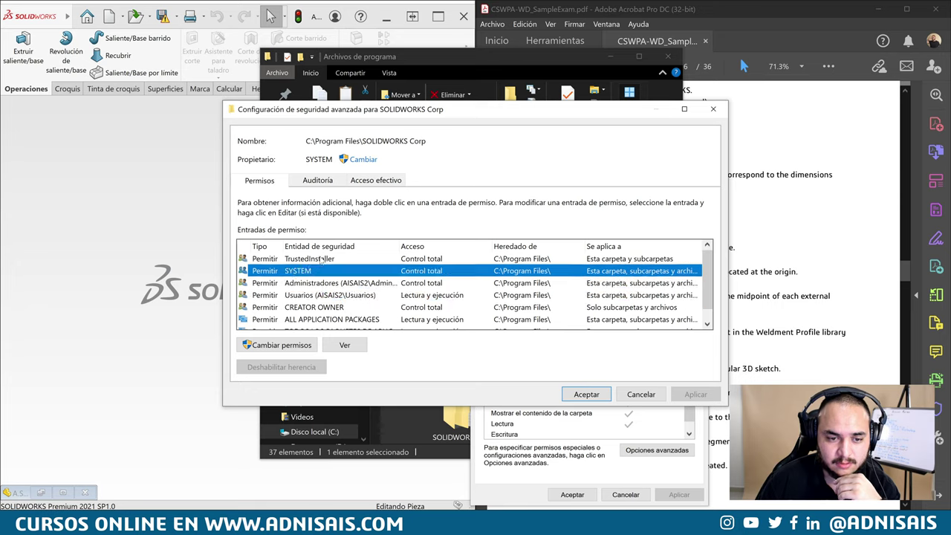
pyautogui.click(367, 260)
pyautogui.scroll(-1, 364, 265)
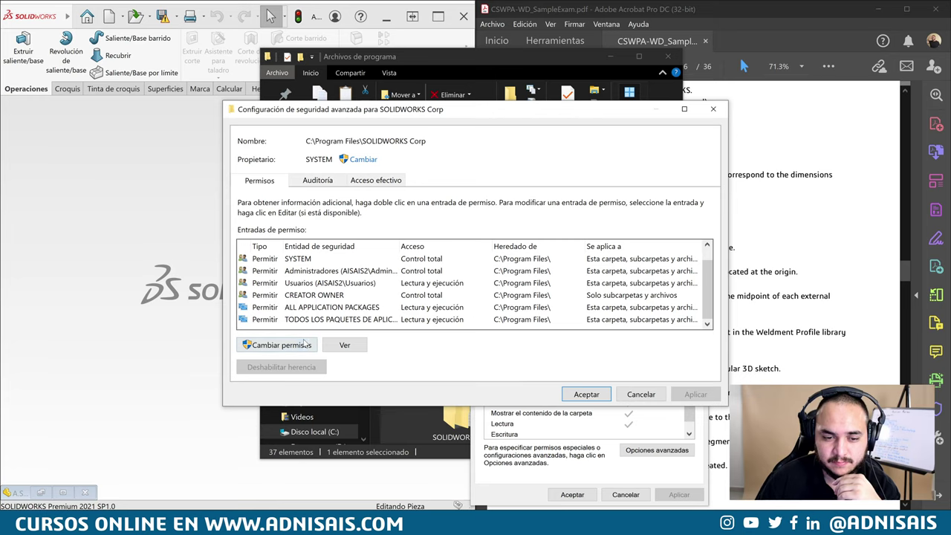
# Unlock the entries, inspect the Usuarios entry details, select CREATOR OWNER, and close with Aceptar
pyautogui.click(304, 343)
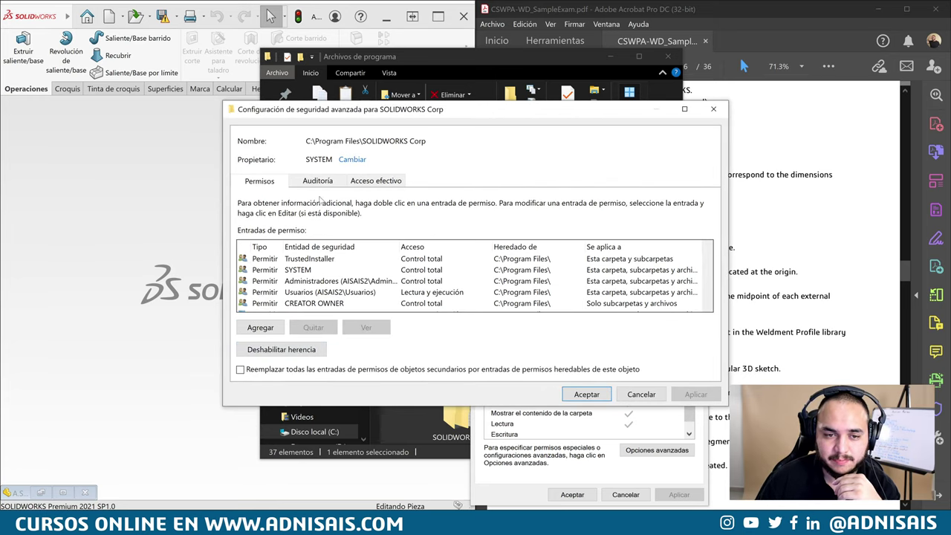
pyautogui.click(329, 259)
pyautogui.scroll(-1, 460, 270)
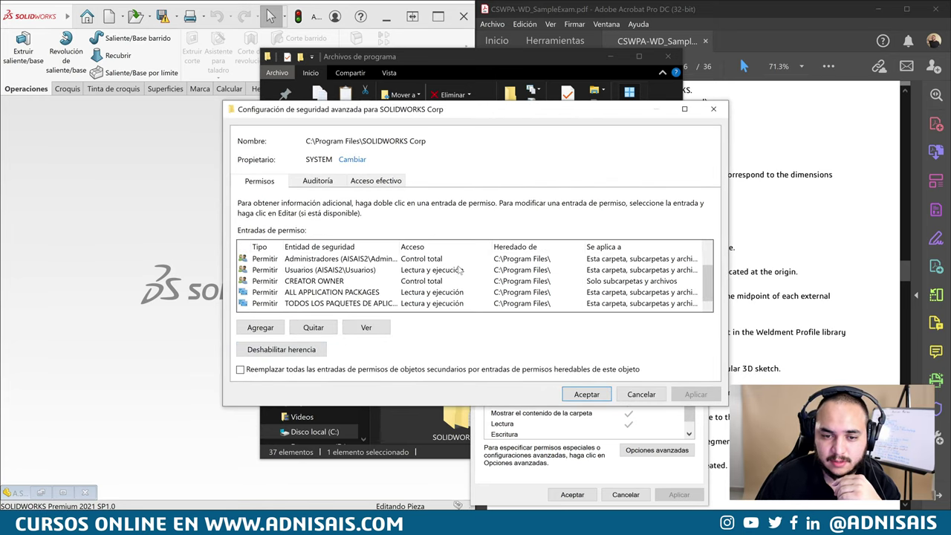
pyautogui.click(362, 272)
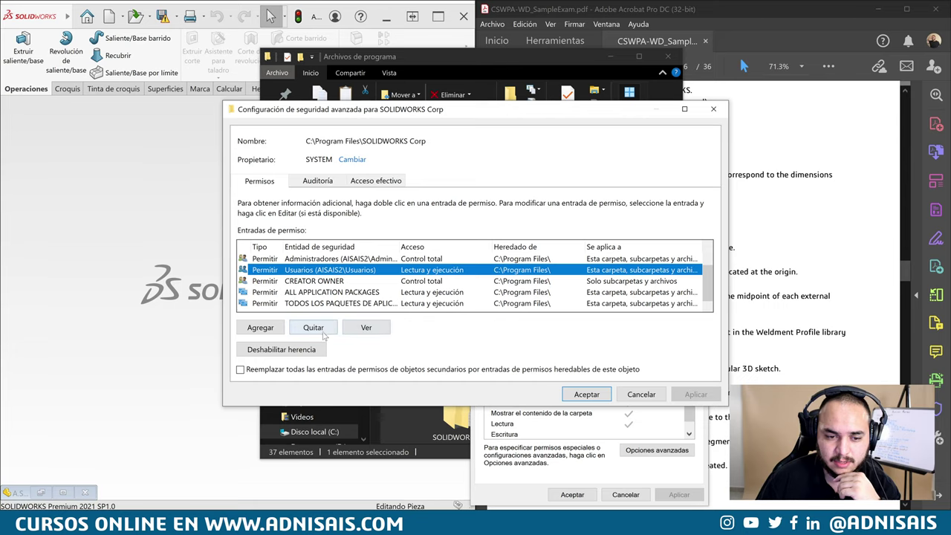
pyautogui.doubleClick(405, 272)
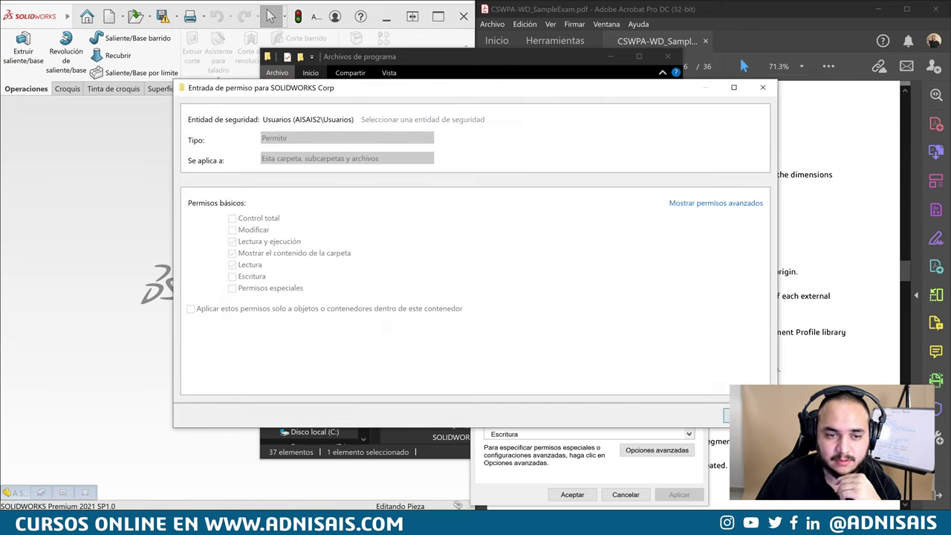
pyautogui.press('Escape')
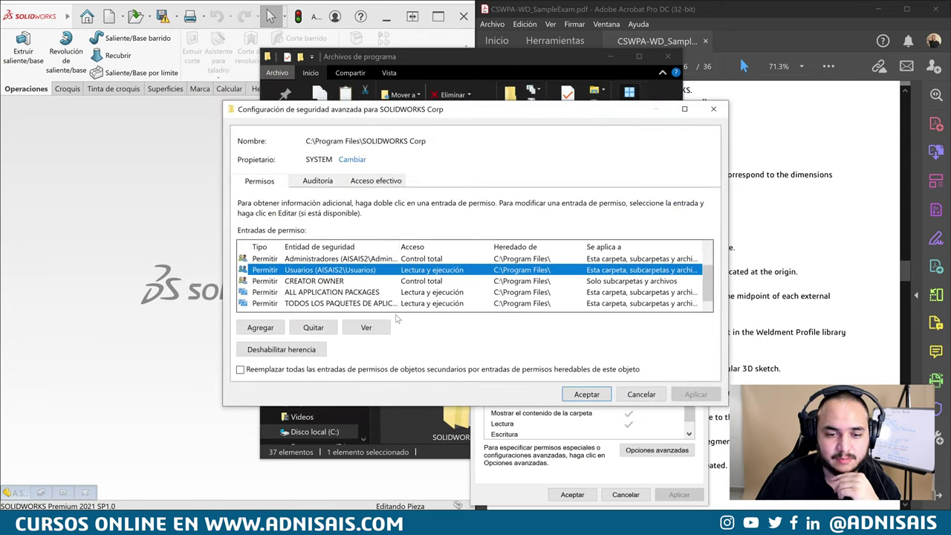
pyautogui.click(322, 284)
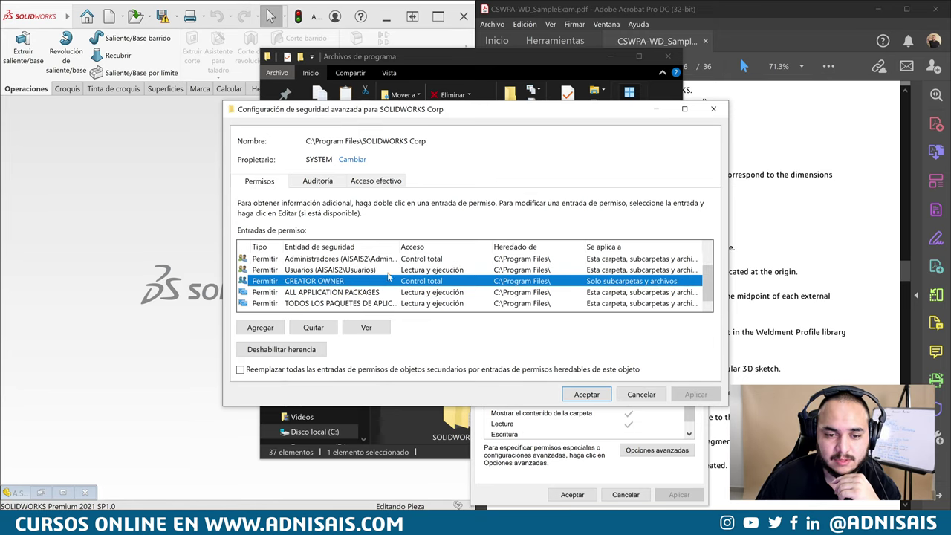
pyautogui.click(585, 398)
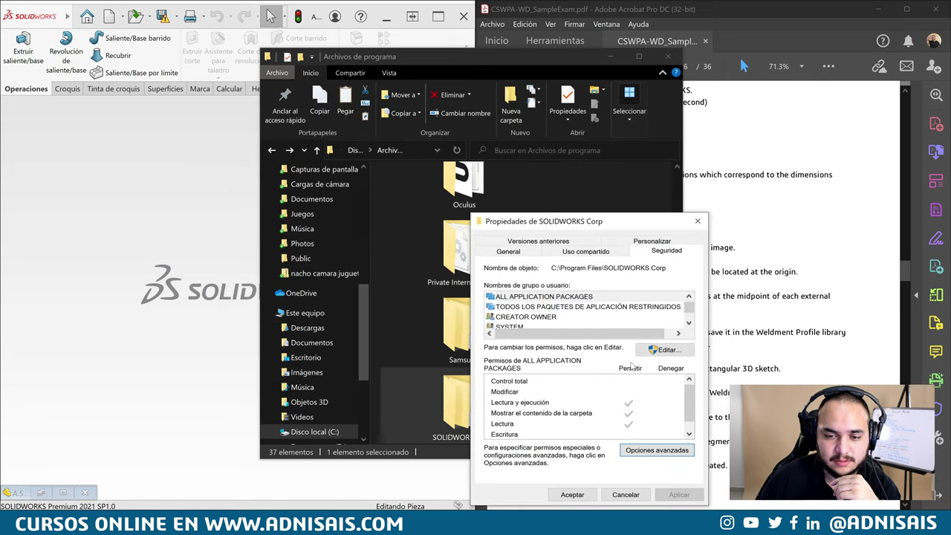
# Grant the Usuarios group Control total on SOLIDWORKS Corp and apply it to all files
pyautogui.click(678, 352)
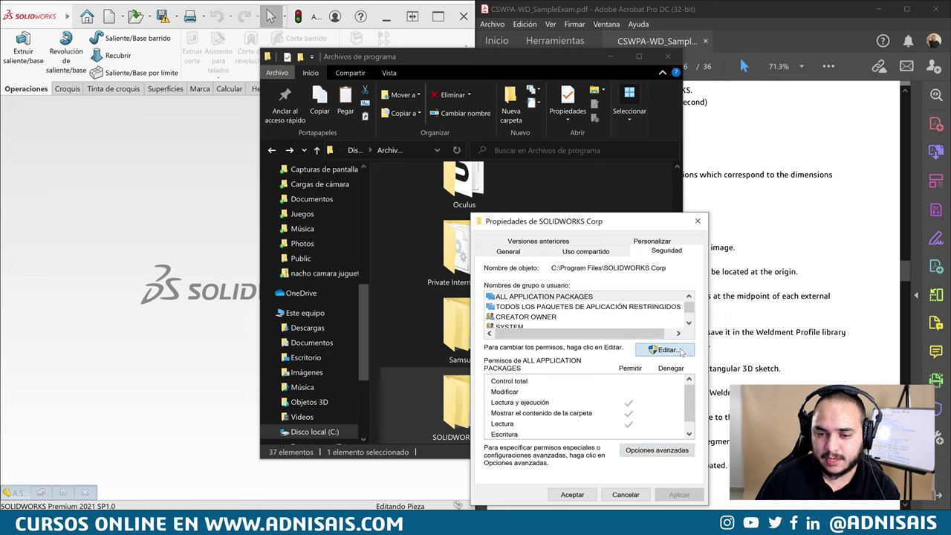
pyautogui.moveTo(589, 253); pyautogui.dragTo(426, 97)
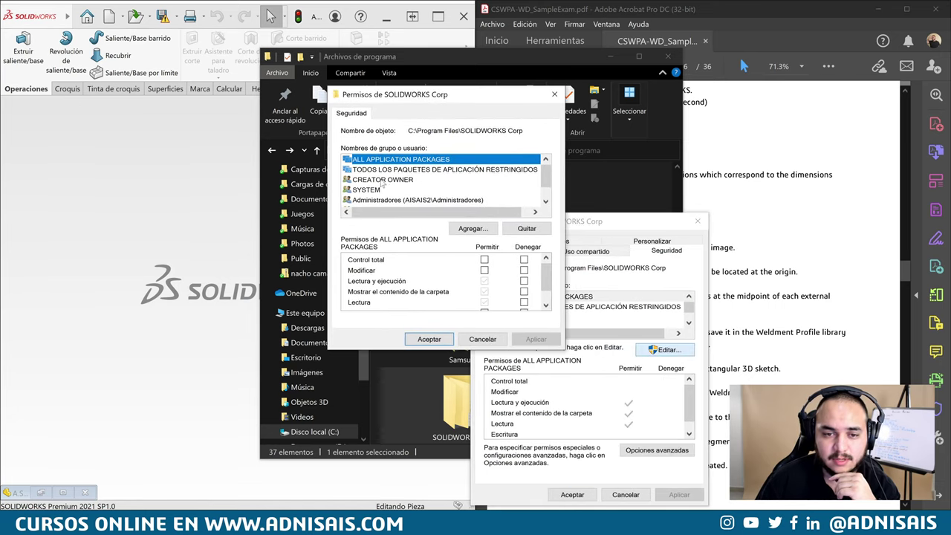
pyautogui.scroll(-1, 445, 192)
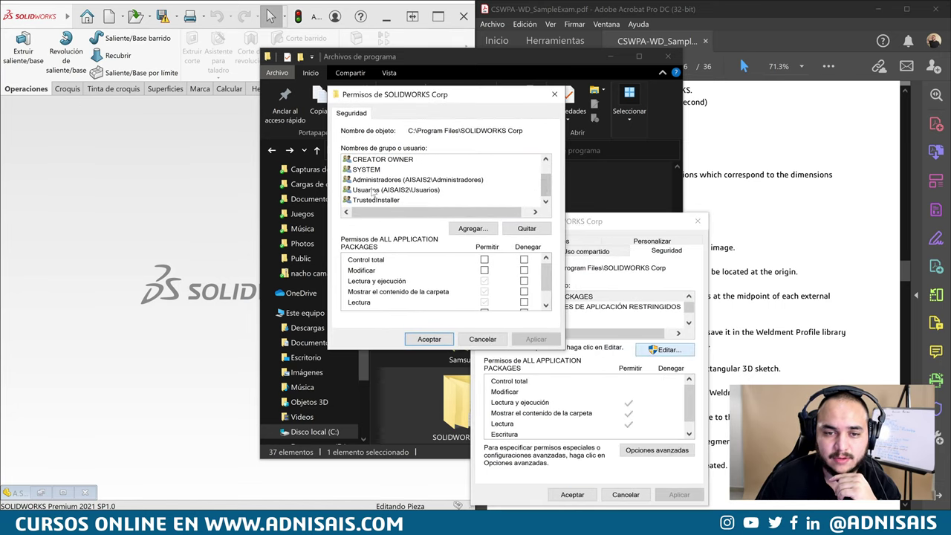
pyautogui.click(421, 190)
pyautogui.click(484, 259)
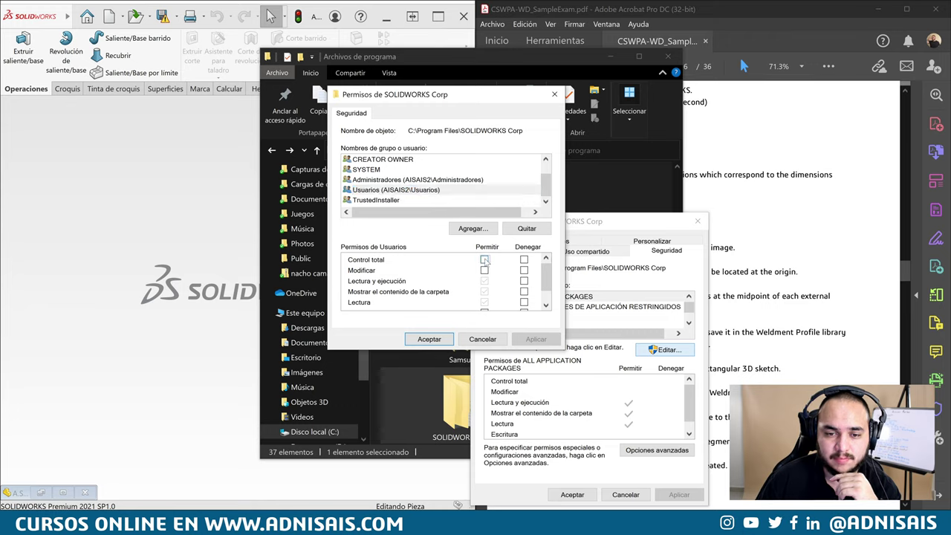
pyautogui.click(535, 339)
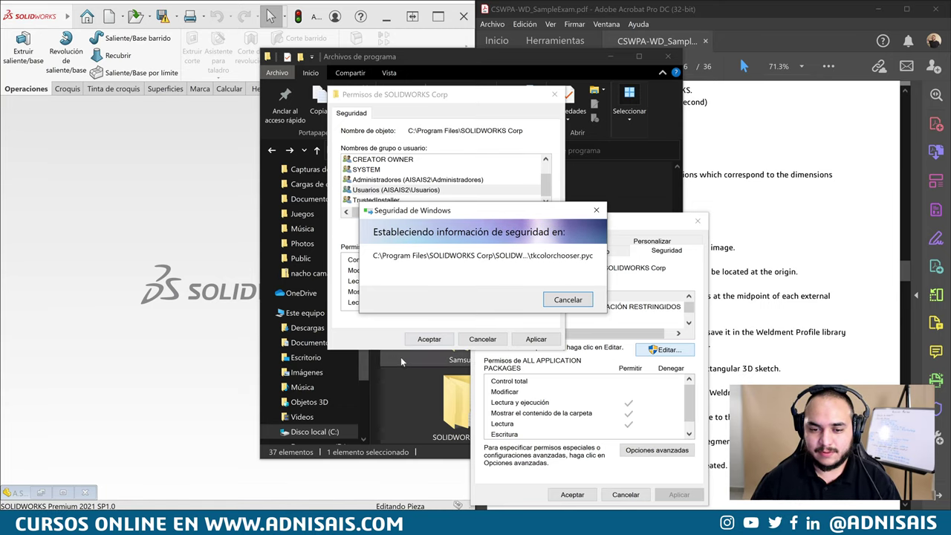
pyautogui.click(381, 365)
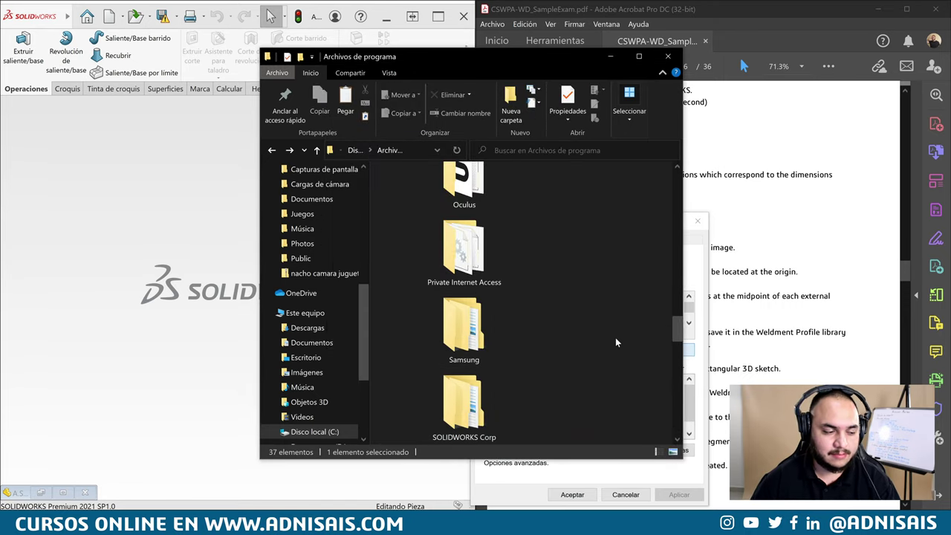
# Go forward to the Perfil cuadradito folder and open WLDM-EX1.SLDLFP in SOLIDWORKS
pyautogui.hotkey('alt', 'Right')
pyautogui.hotkey('alt', 'Right')
pyautogui.hotkey('alt', 'Right')
pyautogui.hotkey('alt', 'Right')
pyautogui.hotkey('alt', 'Right')
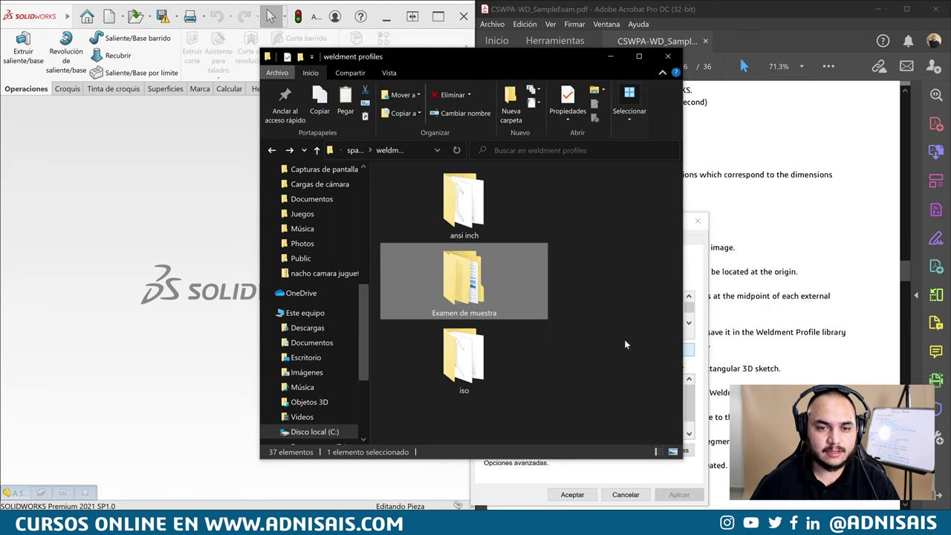
pyautogui.hotkey('alt', 'Right')
pyautogui.hotkey('alt', 'Right')
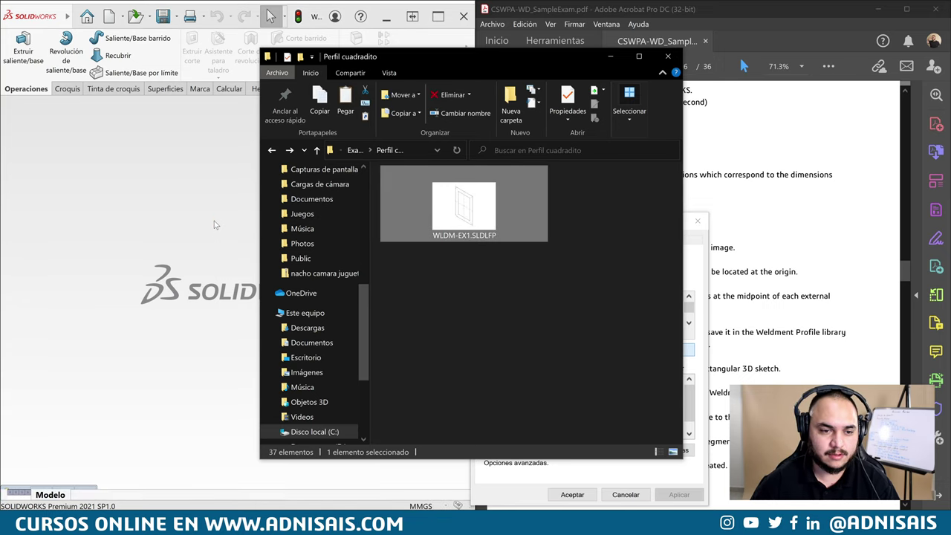
pyautogui.click(193, 178)
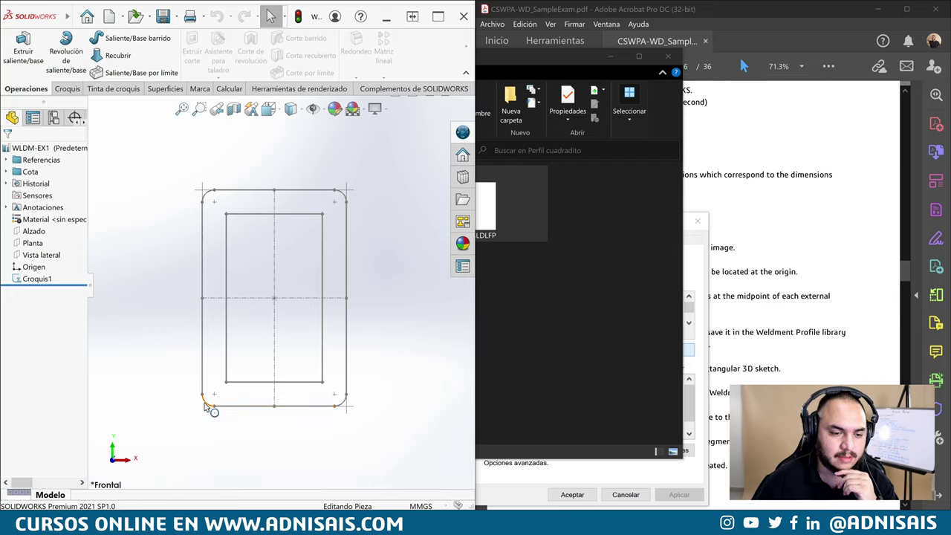
# Edit the WLDM-EX1 profile sketch, check its bottom and top corner point coordinates, then exit
pyautogui.click(37, 279)
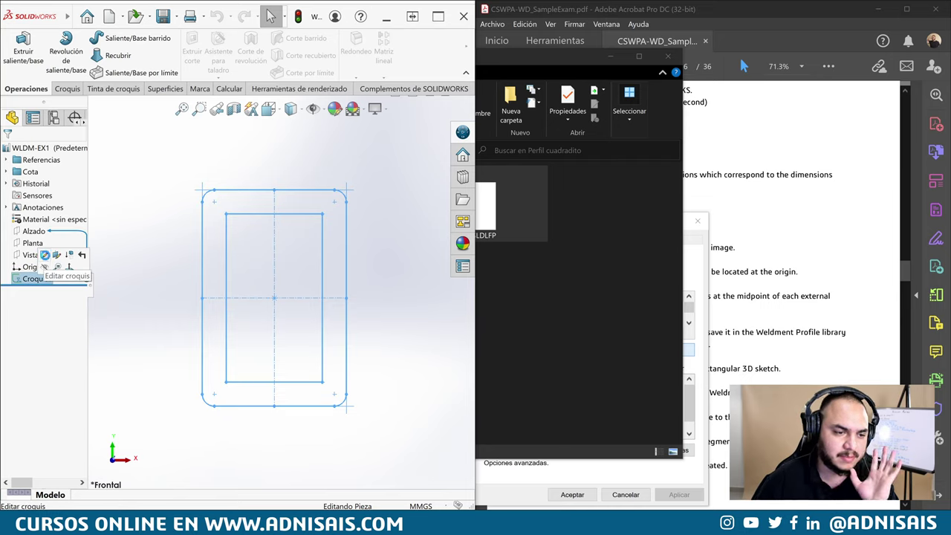
pyautogui.click(46, 257)
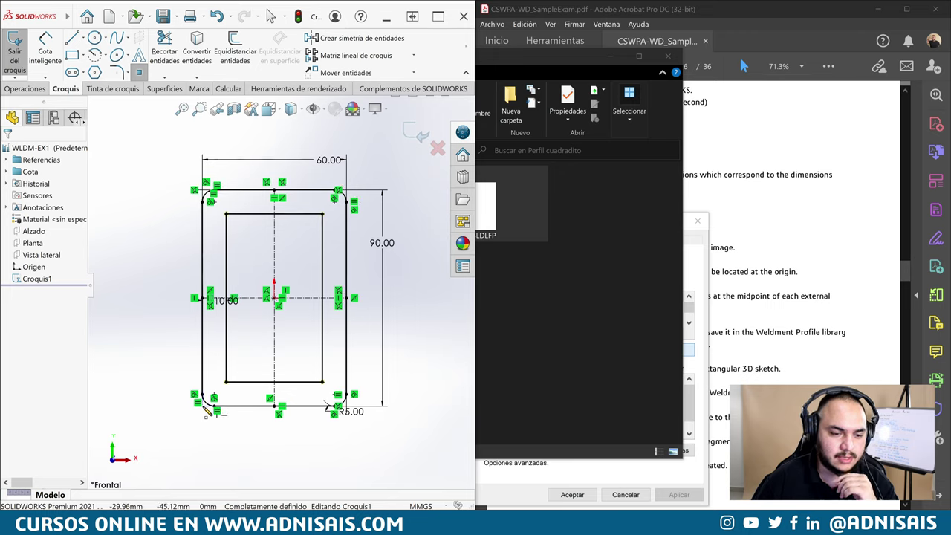
pyautogui.click(328, 407)
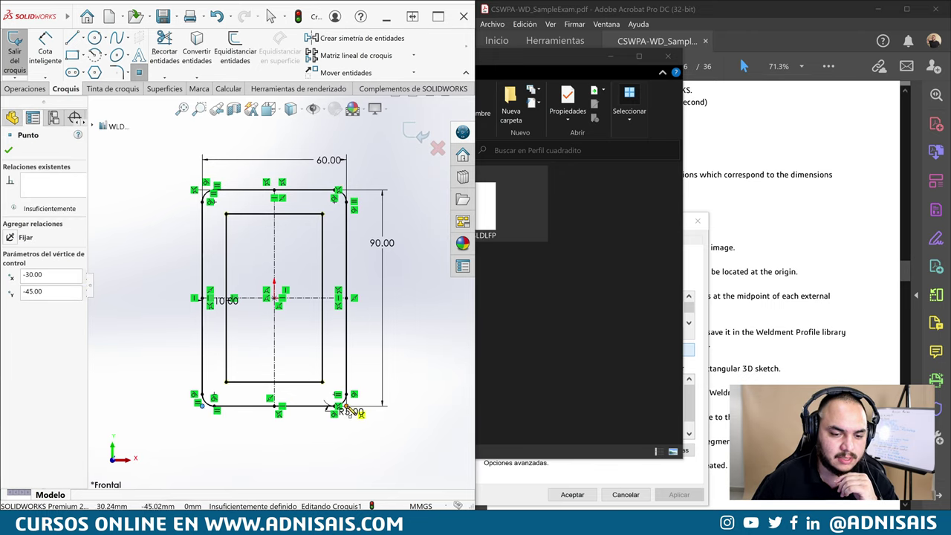
pyautogui.write('30')
pyautogui.click(345, 191)
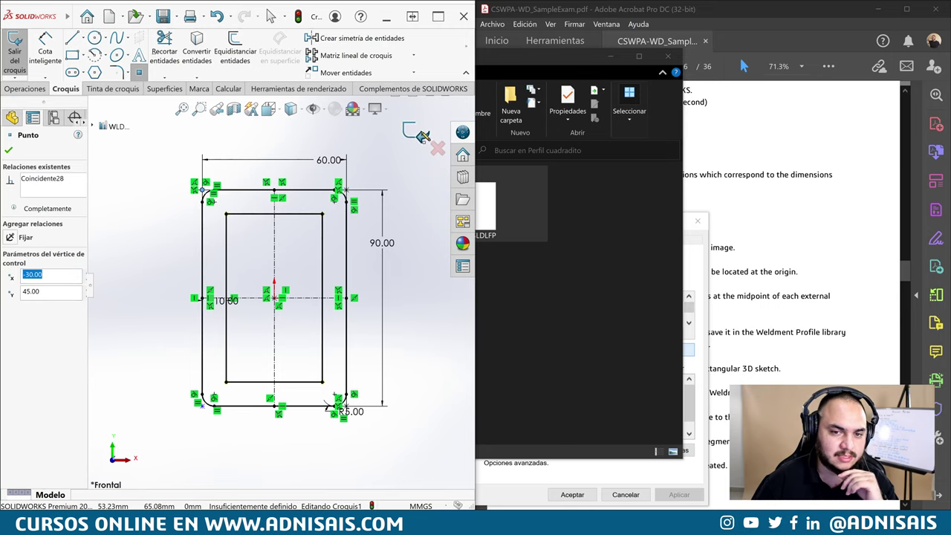
pyautogui.press('Escape')
pyautogui.hotkey('ctrl', 'b')
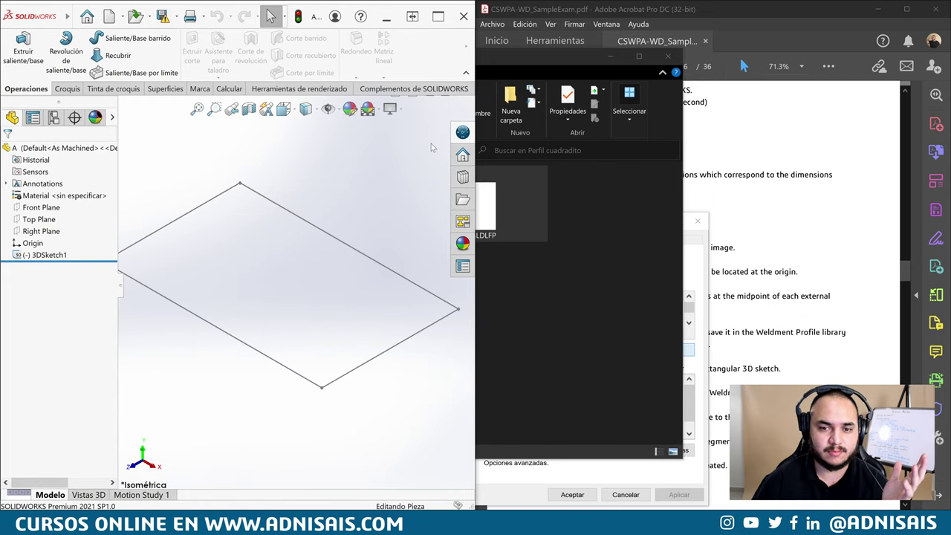
# Close the Permisos and Properties dialogs with Aceptar and close the Perfil cuadradito window
pyautogui.click(569, 240)
pyautogui.click(687, 349)
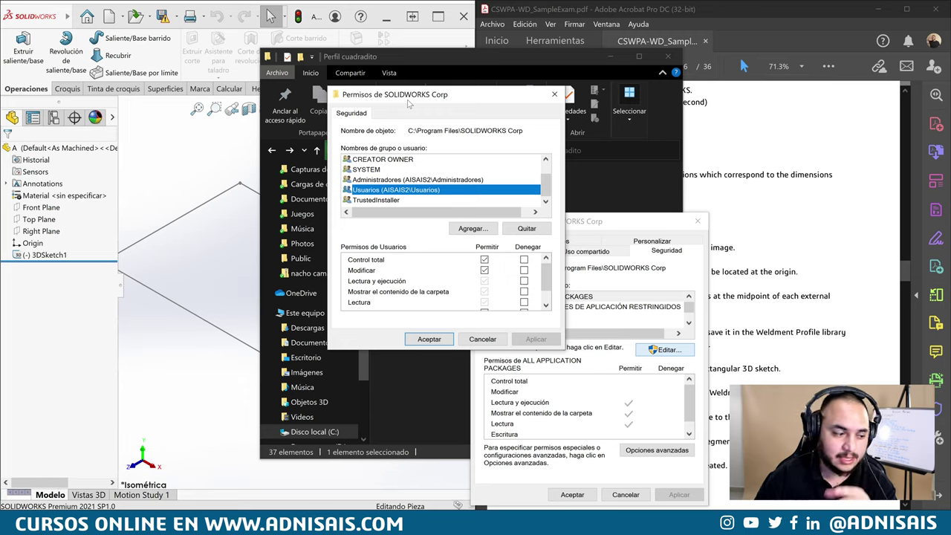
pyautogui.click(442, 339)
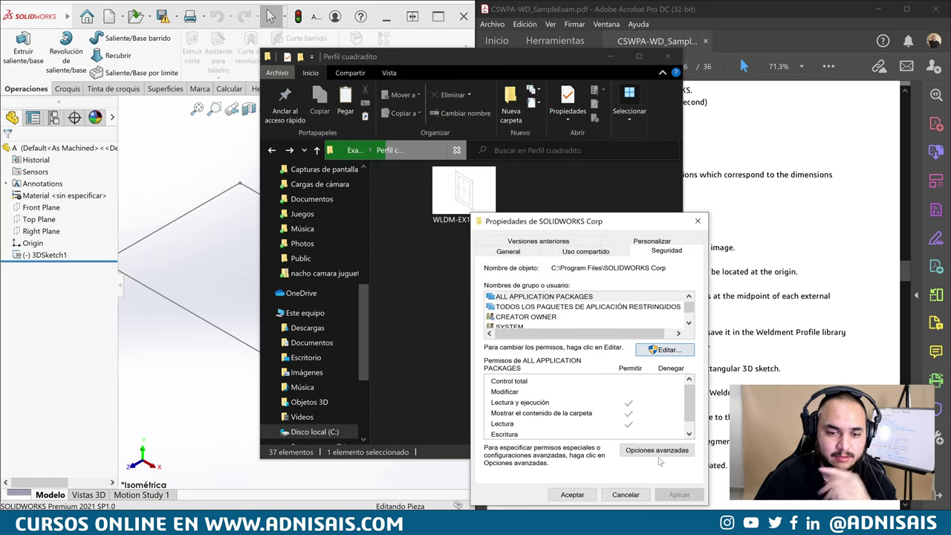
pyautogui.click(572, 494)
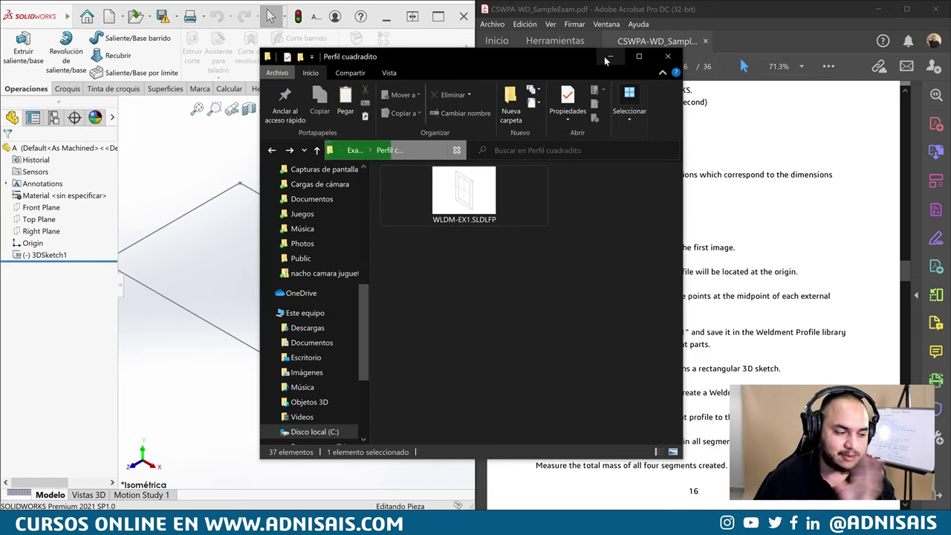
pyautogui.hotkey('alt', 'F4')
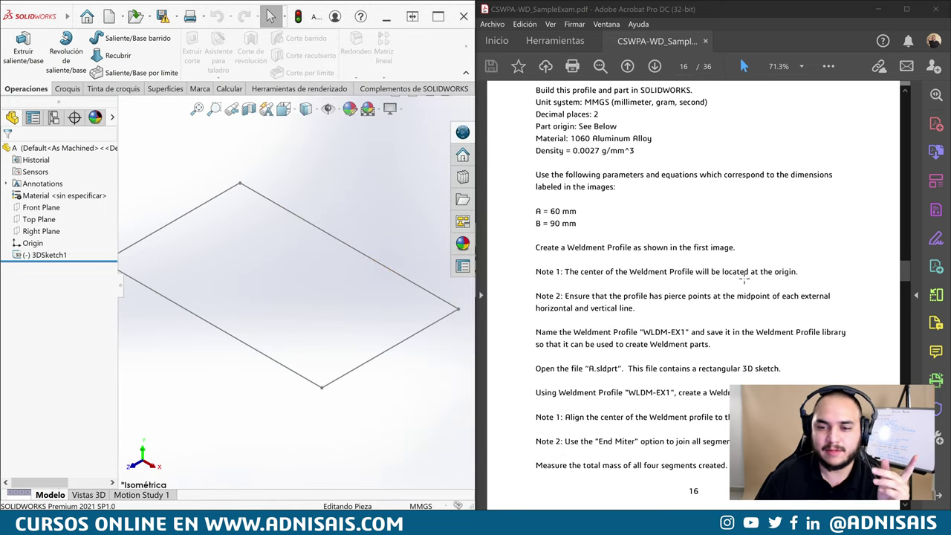
# Back in SOLIDWORKS, add the Weldments tab to the CommandManager and display it
pyautogui.click(720, 244)
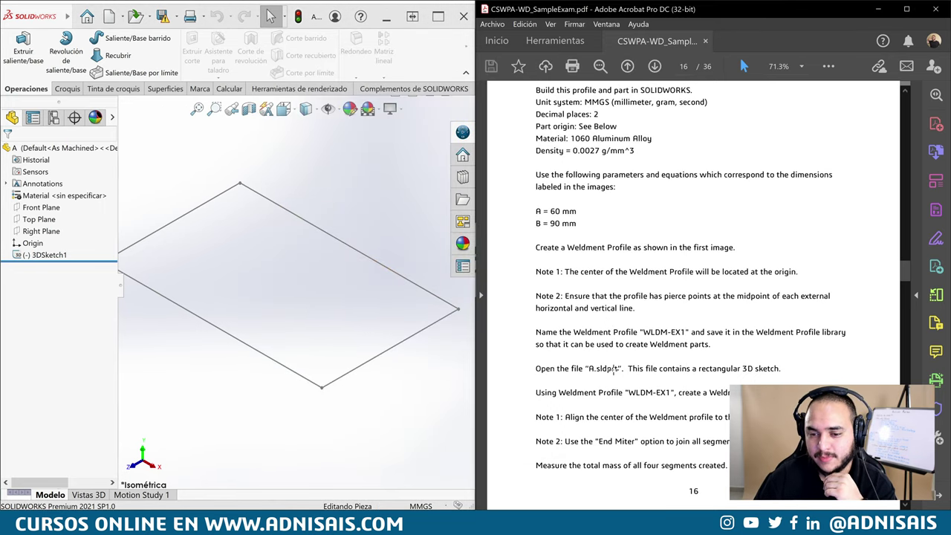
pyautogui.click(186, 153)
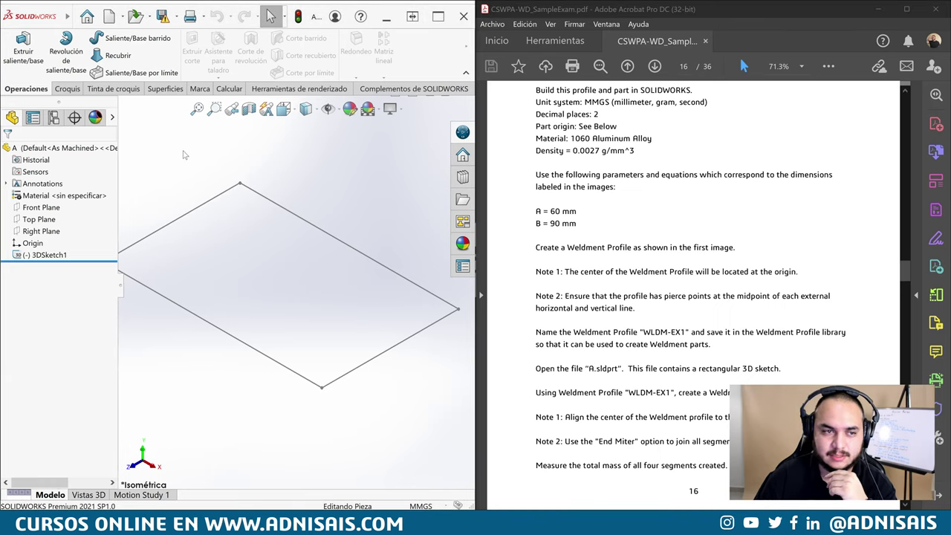
pyautogui.rightClick(168, 91)
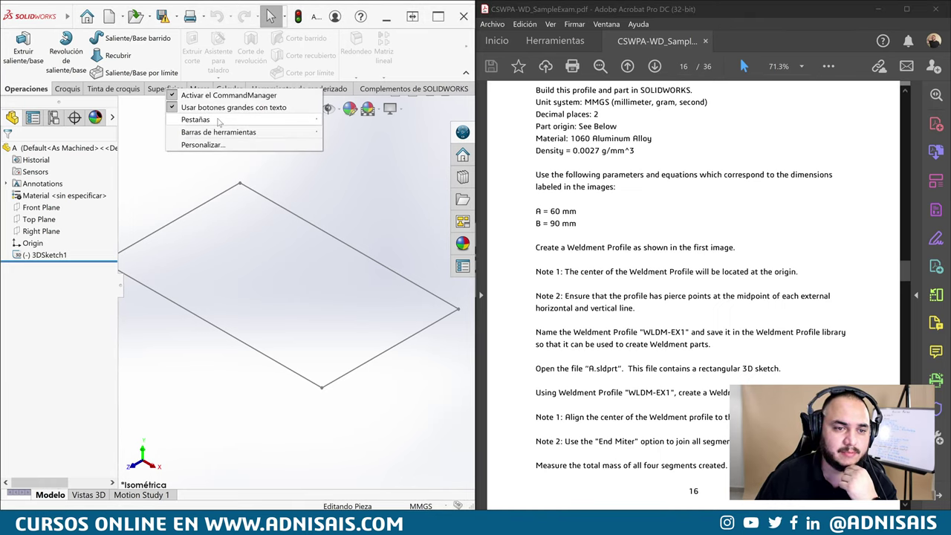
pyautogui.moveTo(196, 120)
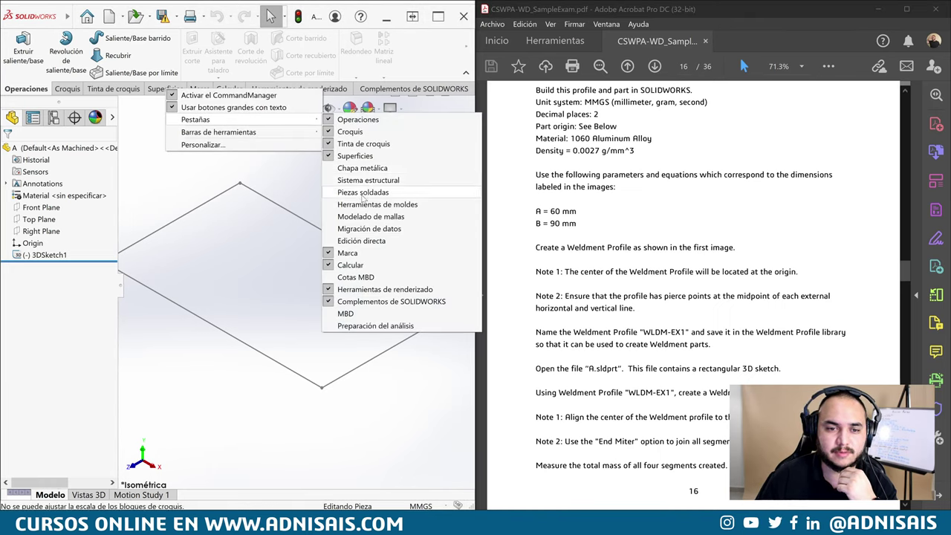
pyautogui.click(362, 191)
pyautogui.click(223, 88)
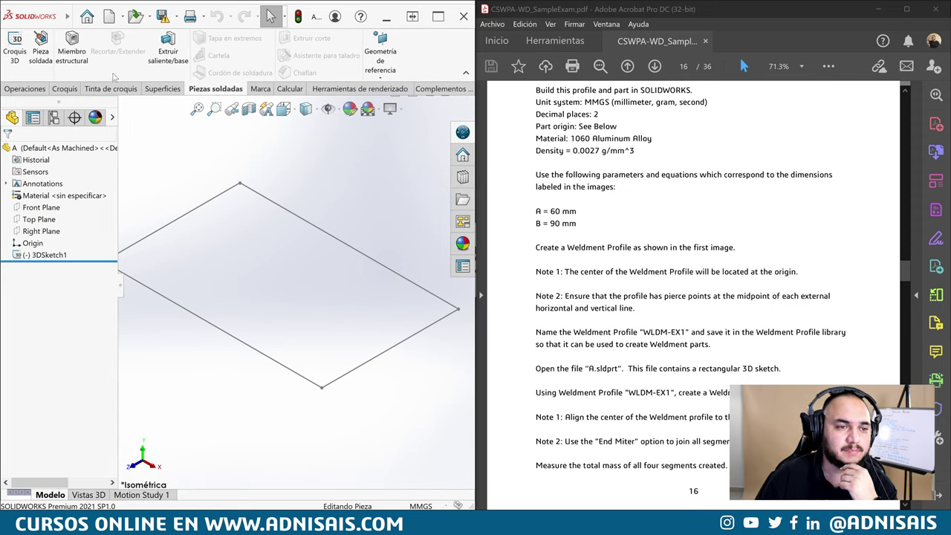
# Start a Structural Member with Standard Examen de muestra, Type Perfil cuadradito, picking the lower-left line
pyautogui.click(82, 58)
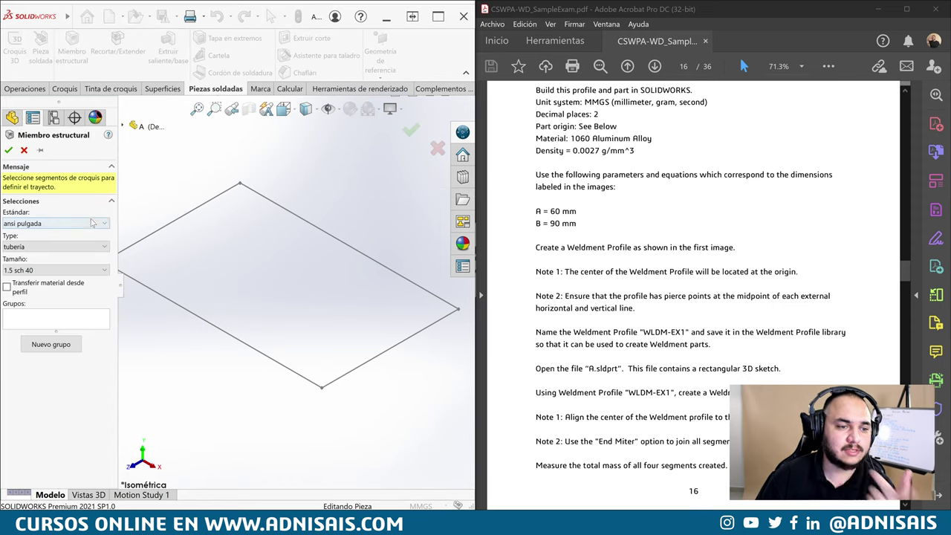
pyautogui.click(91, 223)
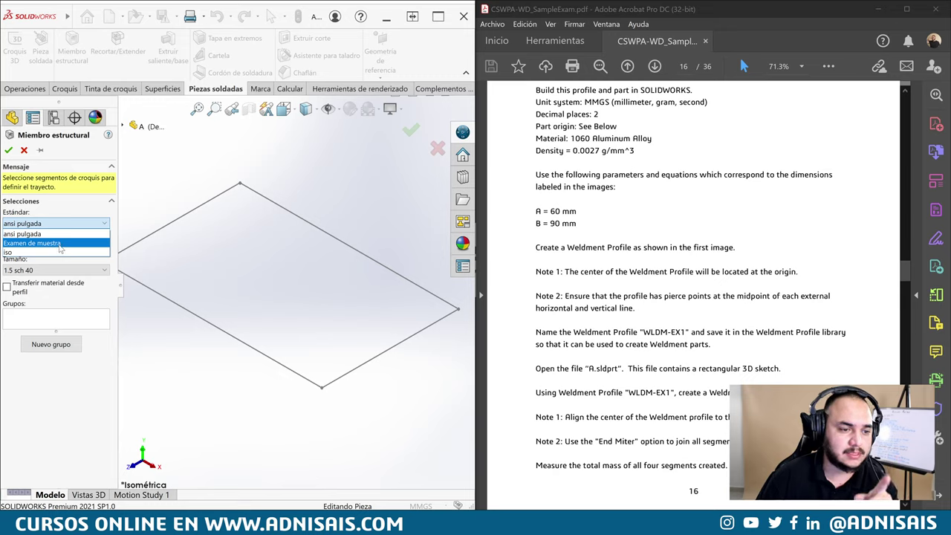
pyautogui.click(61, 245)
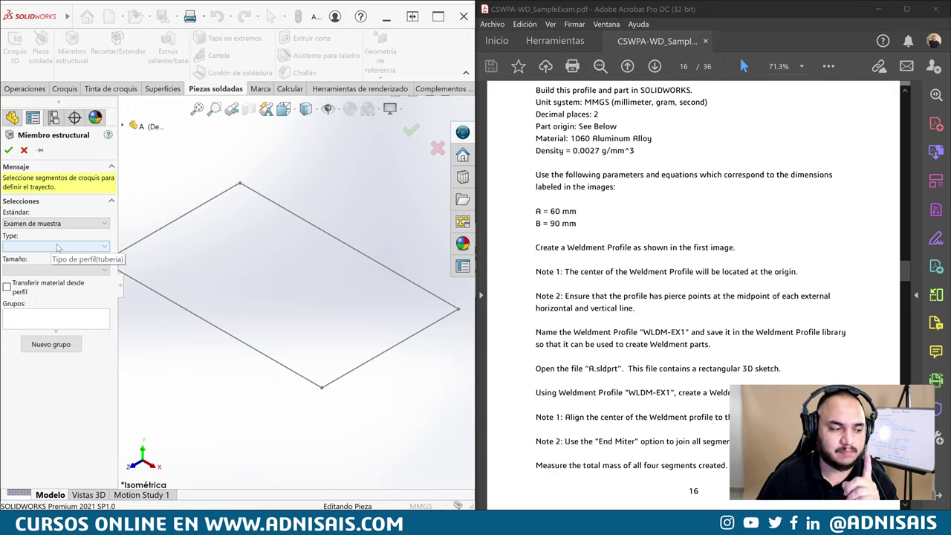
pyautogui.click(58, 247)
pyautogui.click(49, 257)
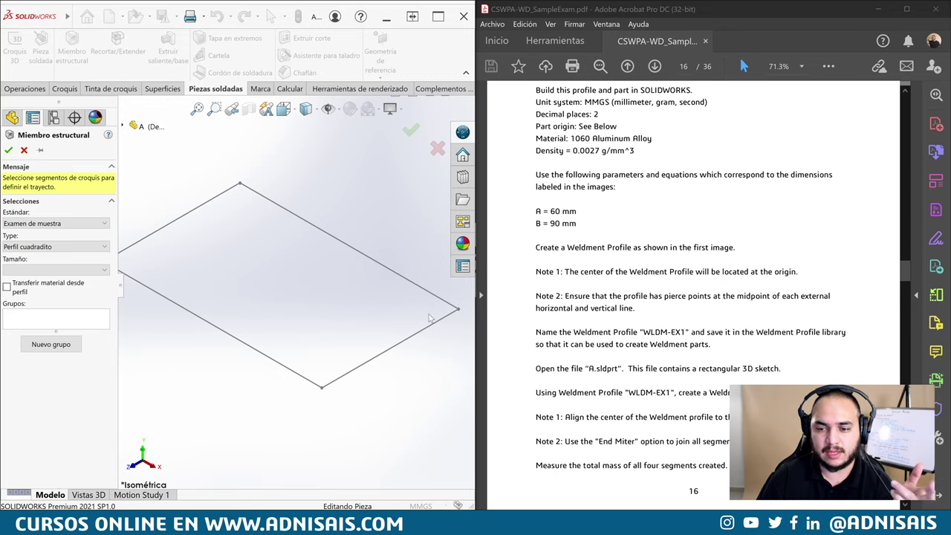
pyautogui.click(157, 294)
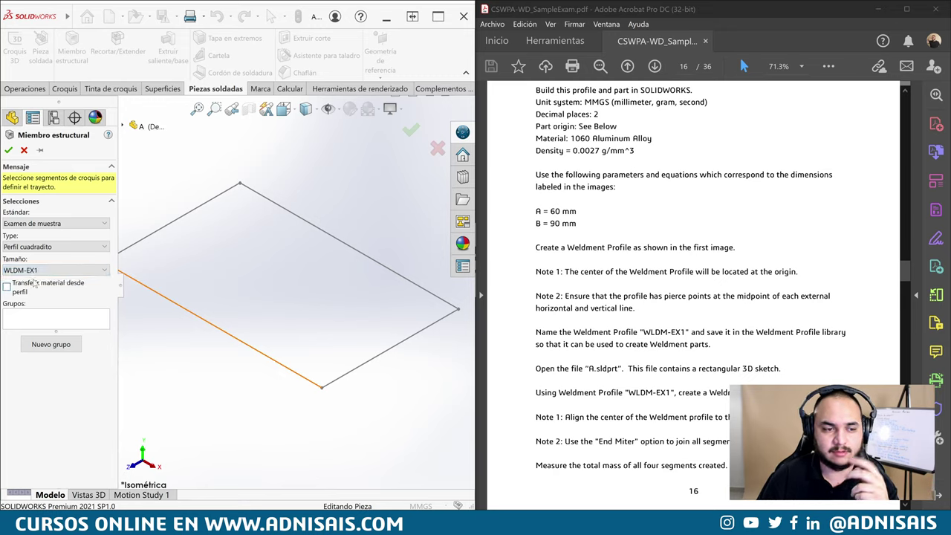
pyautogui.click(61, 315)
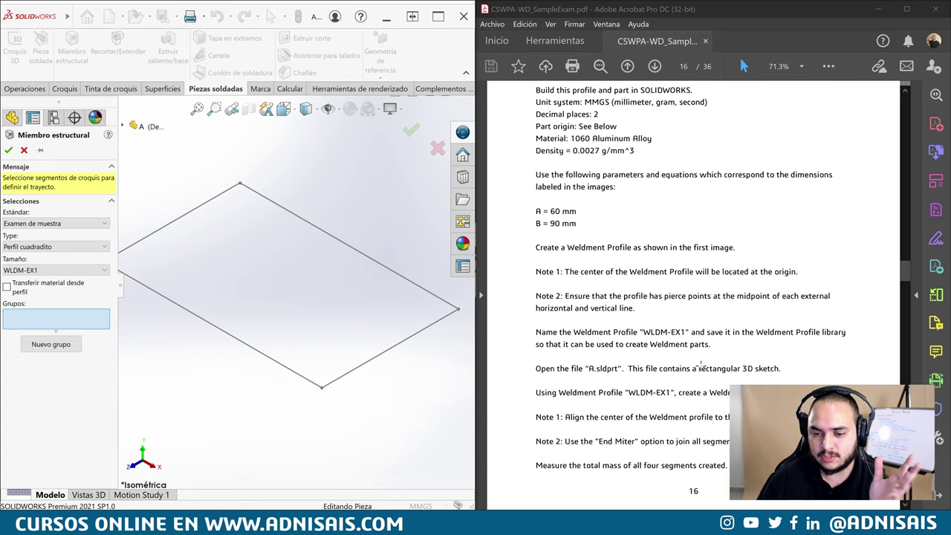
pyautogui.scroll(-2, 679, 334)
pyautogui.scroll(-1, 680, 334)
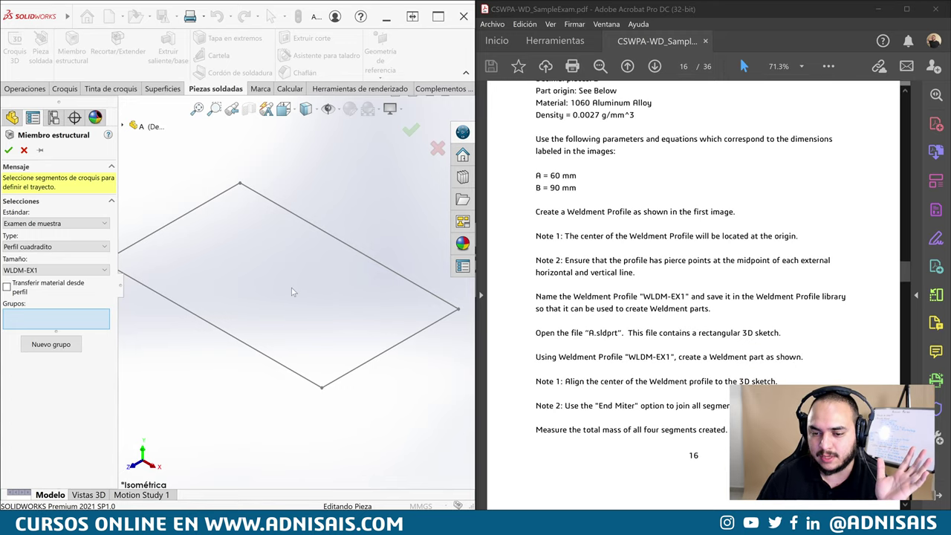
pyautogui.scroll(5, 678, 227)
pyautogui.scroll(5, 676, 223)
pyautogui.scroll(4, 672, 219)
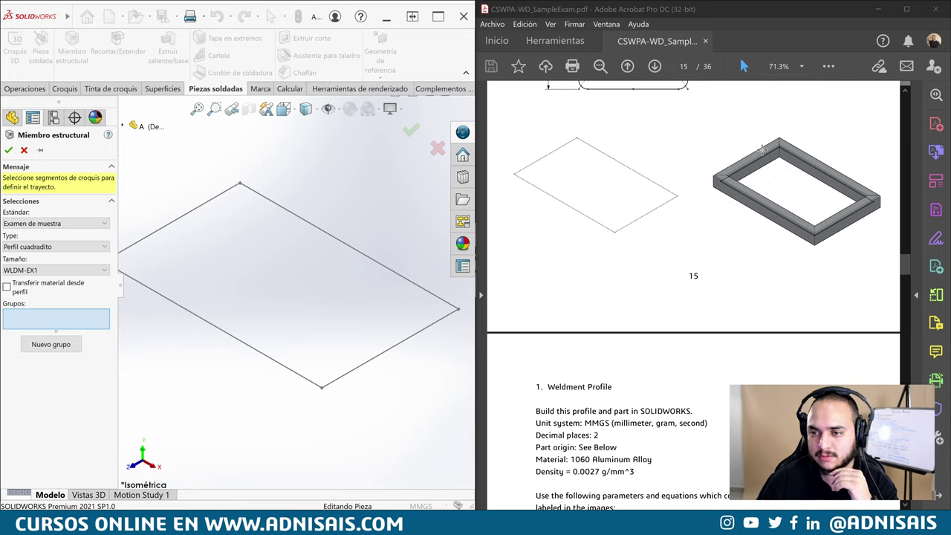
# Select all four 3D sketch edges as the path, set End Miter corners, and accept the member
pyautogui.click(196, 316)
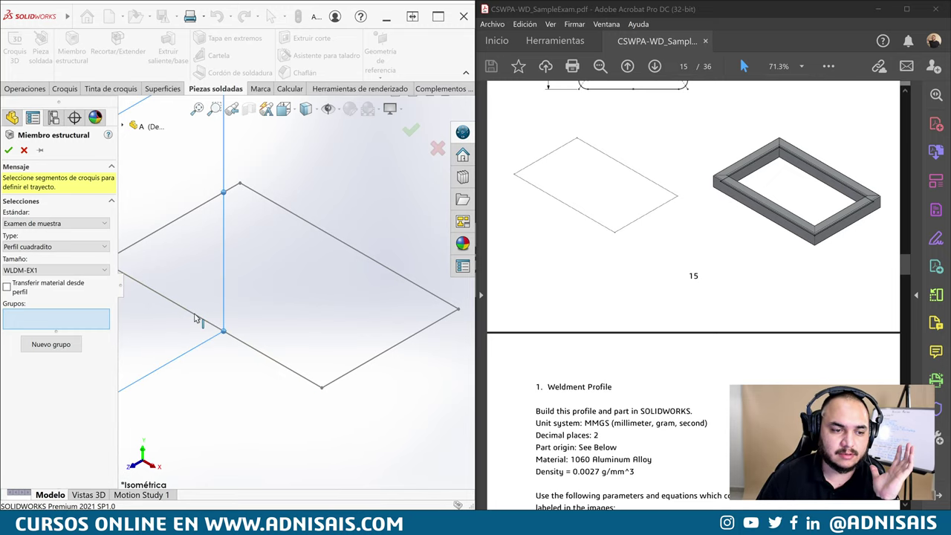
pyautogui.click(162, 226)
pyautogui.click(324, 230)
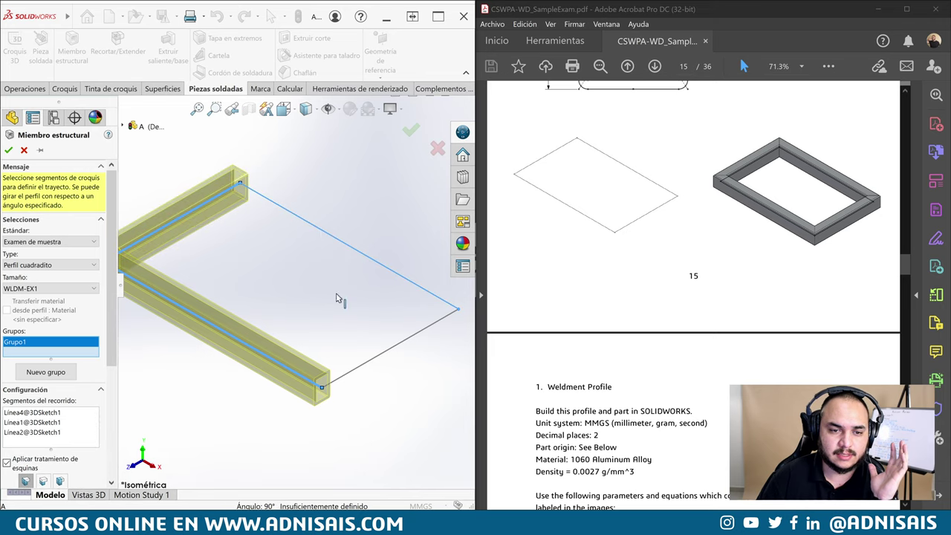
pyautogui.click(375, 362)
pyautogui.scroll(-3, 609, 318)
pyautogui.scroll(-4, 624, 317)
pyautogui.scroll(-3, 652, 315)
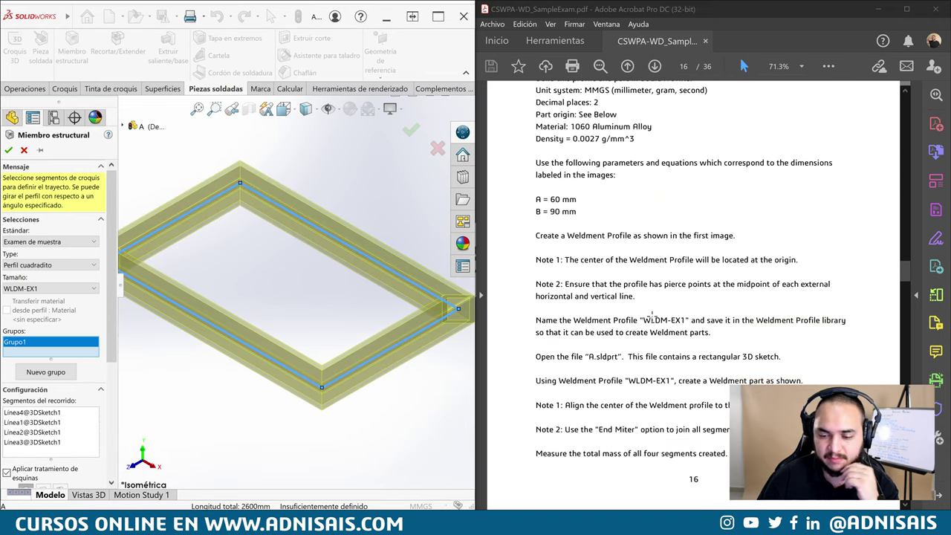
pyautogui.scroll(-3, 653, 317)
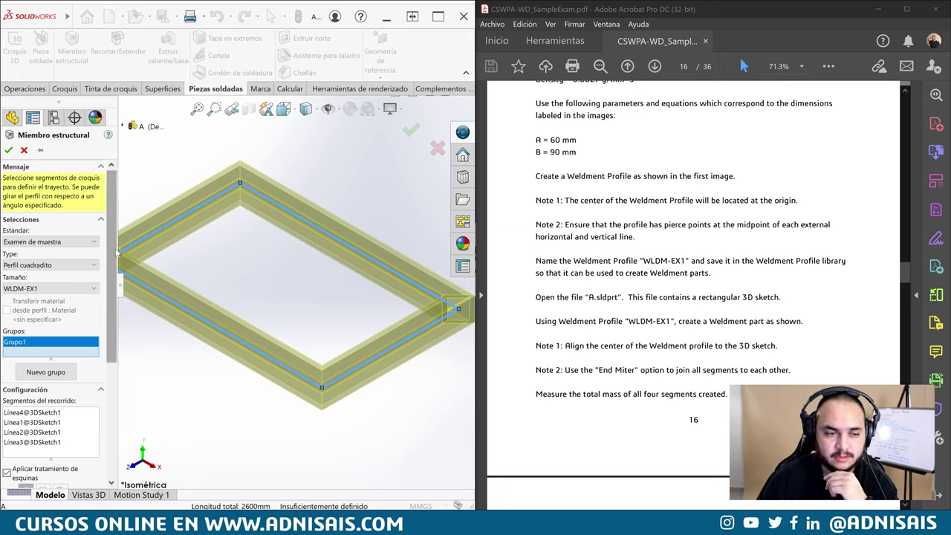
pyautogui.scroll(-3, 45, 334)
pyautogui.scroll(-2, 30, 353)
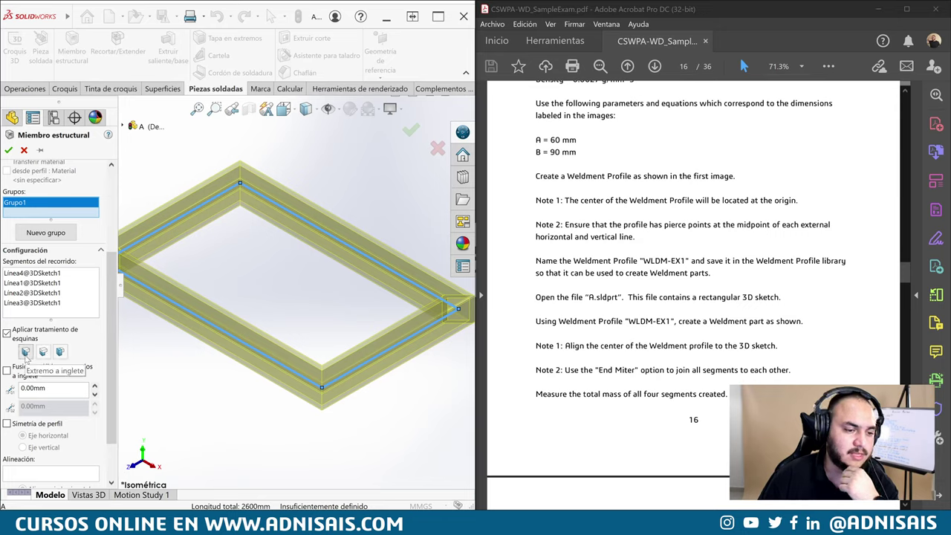
pyautogui.click(24, 351)
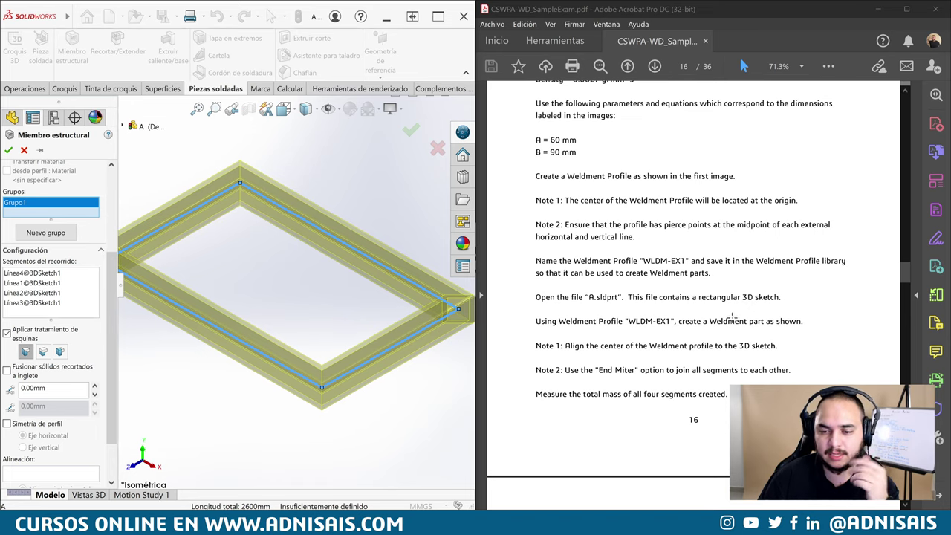
pyautogui.click(8, 150)
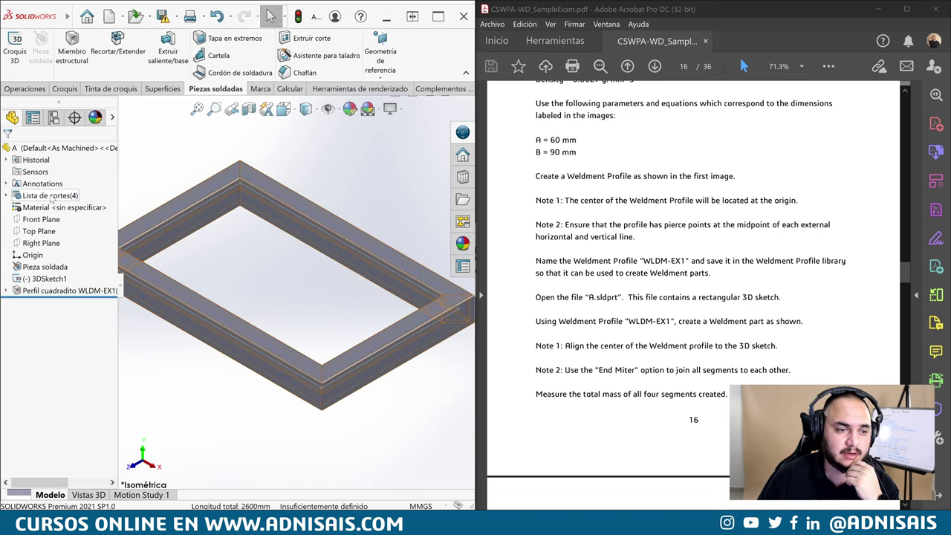
# Search the material library for '0601', then apply Aleación 1060 to part A and close
pyautogui.rightClick(33, 207)
pyautogui.click(82, 212)
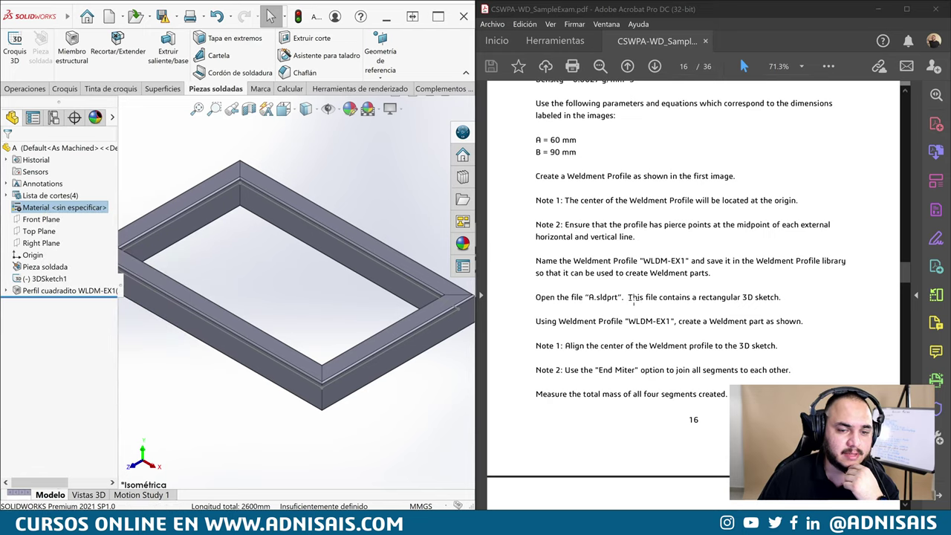
pyautogui.scroll(3, 621, 171)
pyautogui.scroll(1, 621, 171)
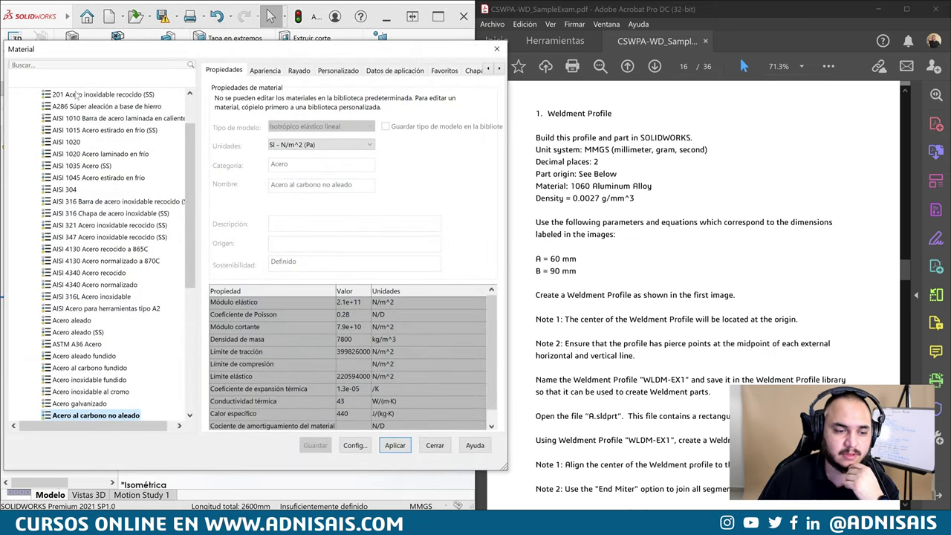
pyautogui.click(53, 65)
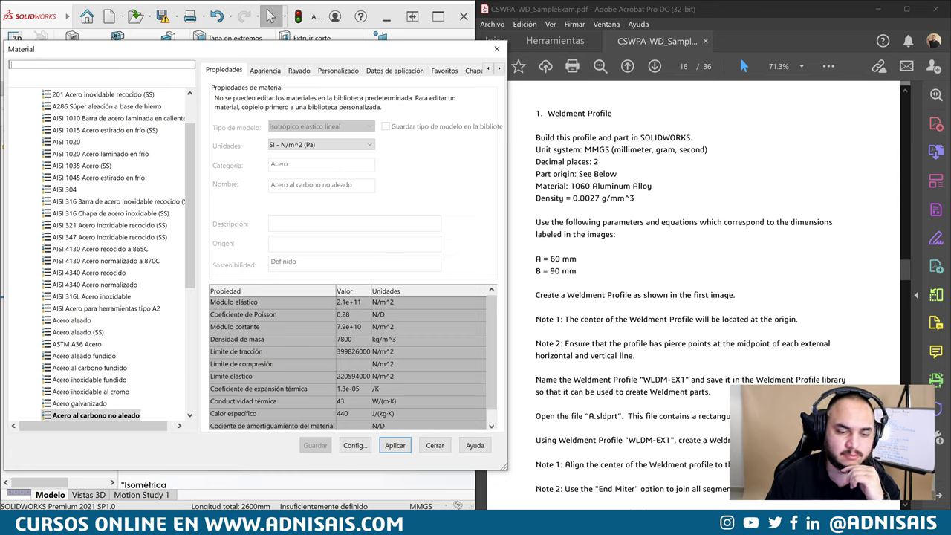
pyautogui.write('060')
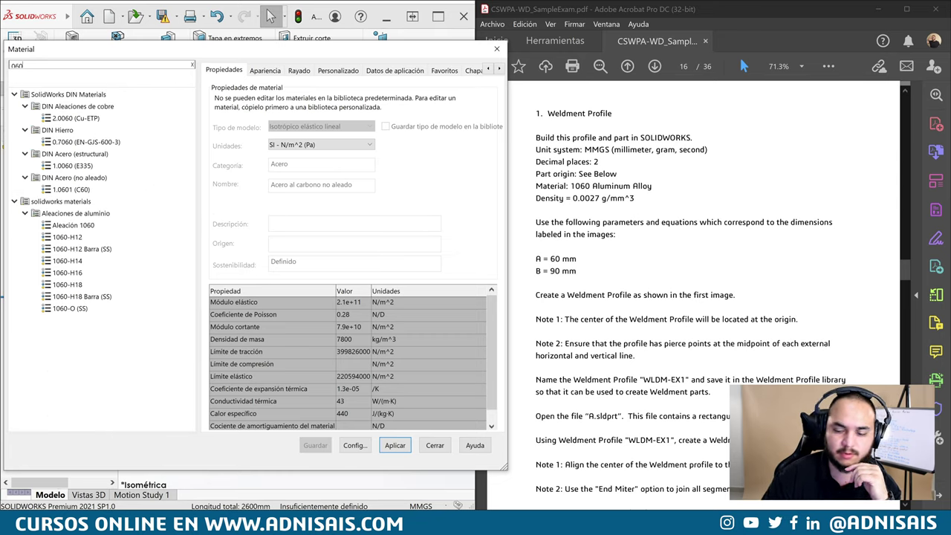
pyautogui.write('1')
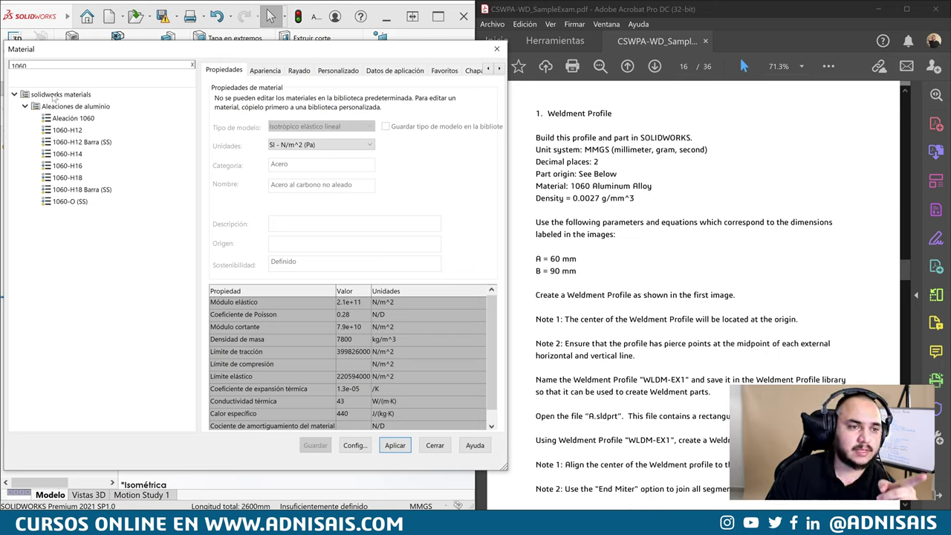
pyautogui.click(70, 118)
pyautogui.click(394, 445)
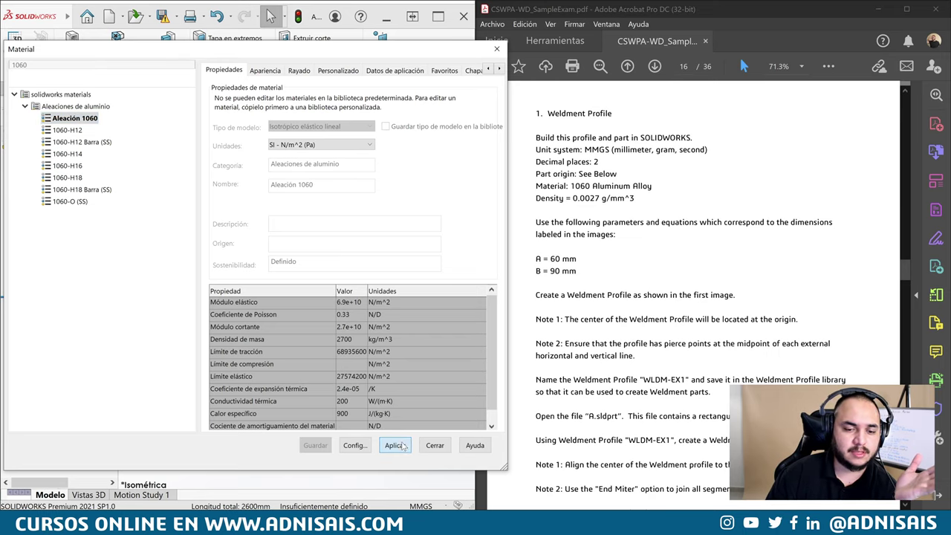
pyautogui.click(435, 445)
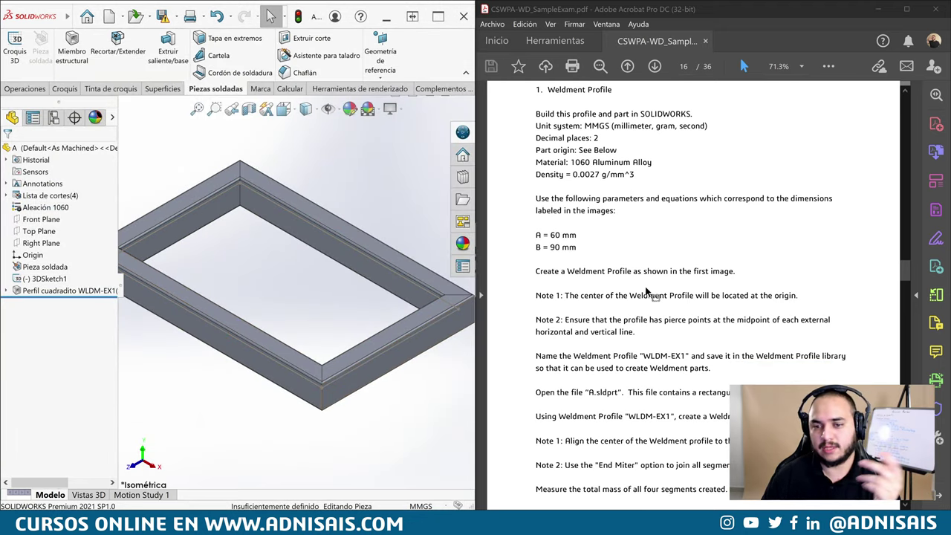
# Compute the frame's mass properties and match the 18101.41 g mass to exam answer c) 18101
pyautogui.scroll(-5, 656, 289)
pyautogui.scroll(-2, 657, 290)
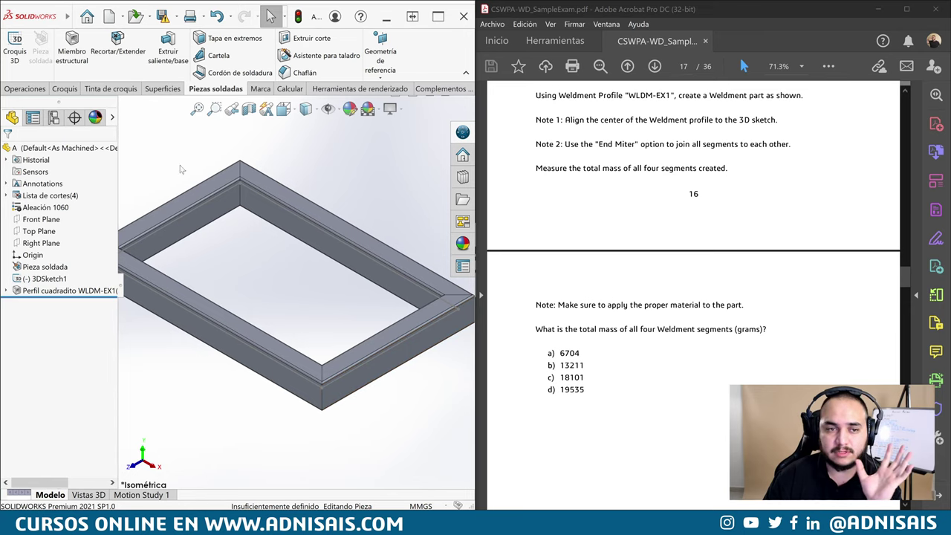
pyautogui.click(291, 91)
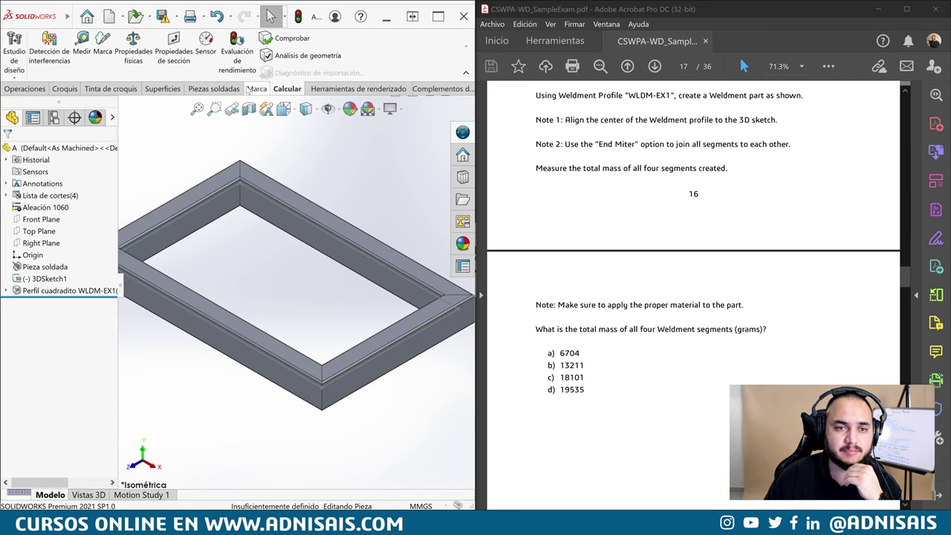
pyautogui.click(144, 75)
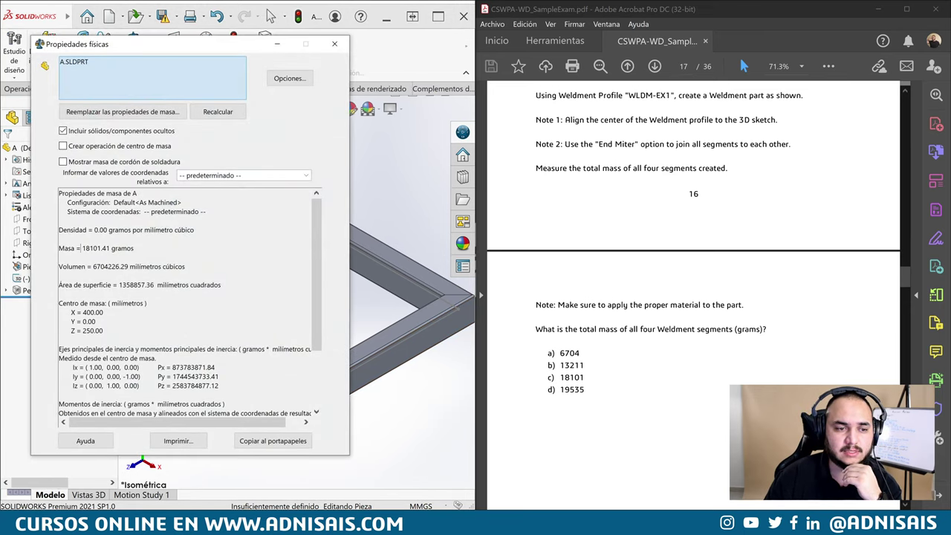
pyautogui.moveTo(80, 248); pyautogui.dragTo(134, 248)
pyautogui.click(547, 414)
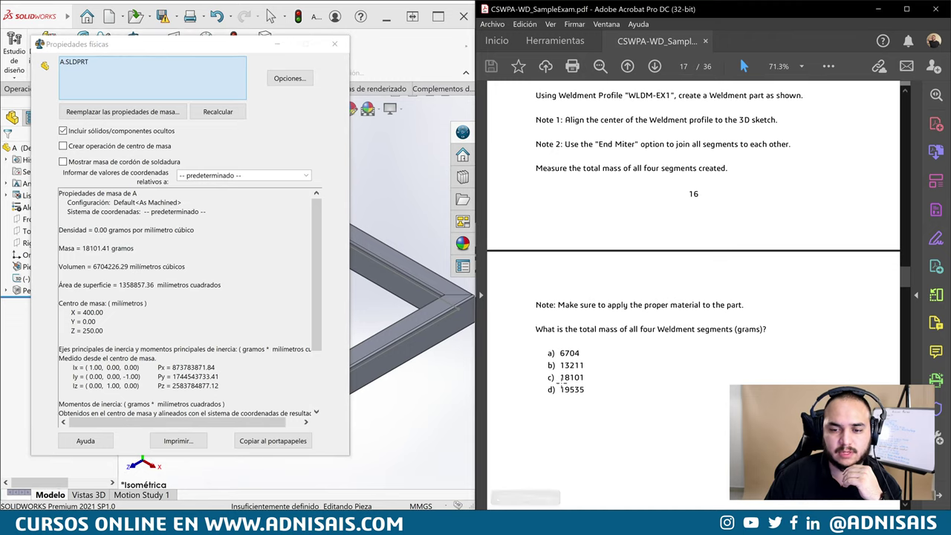
pyautogui.moveTo(551, 376); pyautogui.dragTo(598, 388)
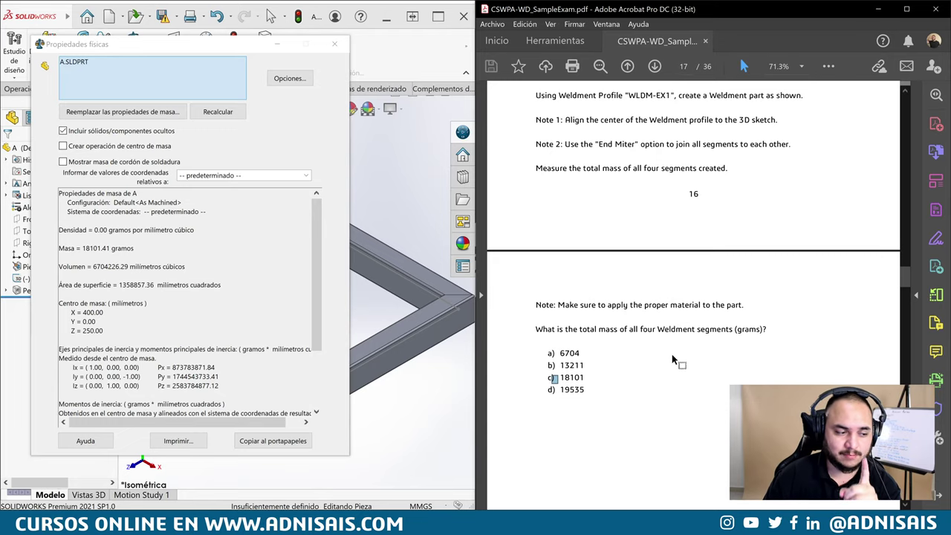
# Close the mass properties results and scroll the exam PDF down to page 18's Question 2 drawings
pyautogui.click(334, 44)
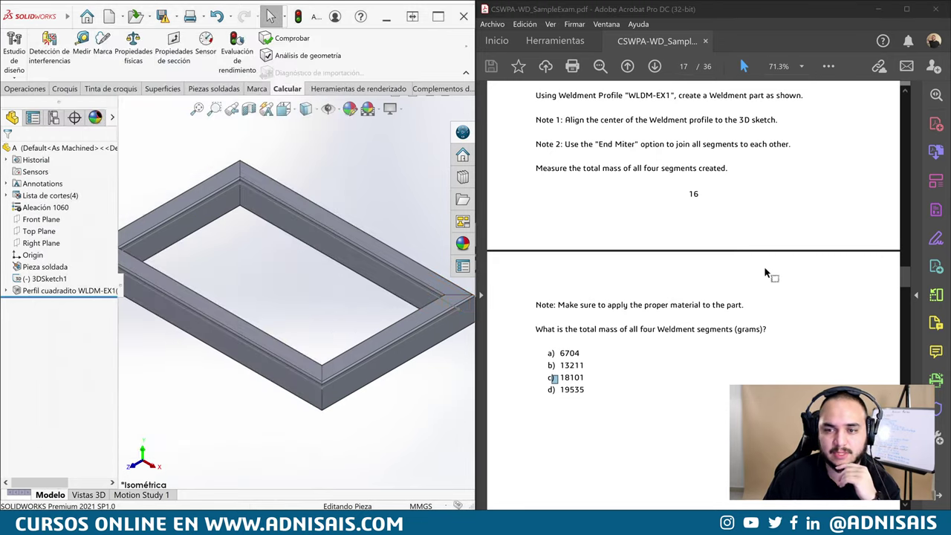
pyautogui.scroll(-3, 763, 267)
pyautogui.scroll(-4, 761, 275)
pyautogui.scroll(-4, 763, 271)
pyautogui.scroll(-2, 763, 245)
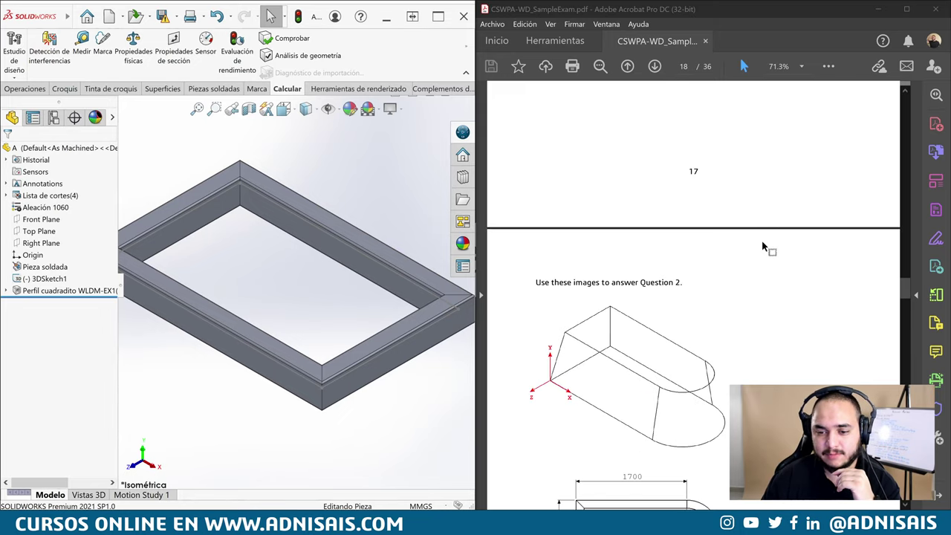
pyautogui.scroll(-3, 771, 255)
pyautogui.scroll(-1, 713, 223)
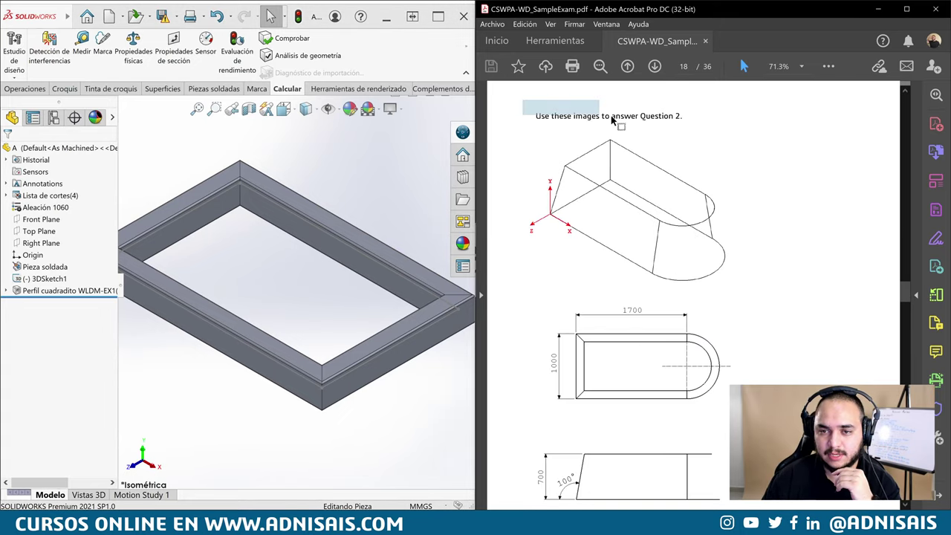
pyautogui.scroll(-2, 805, 201)
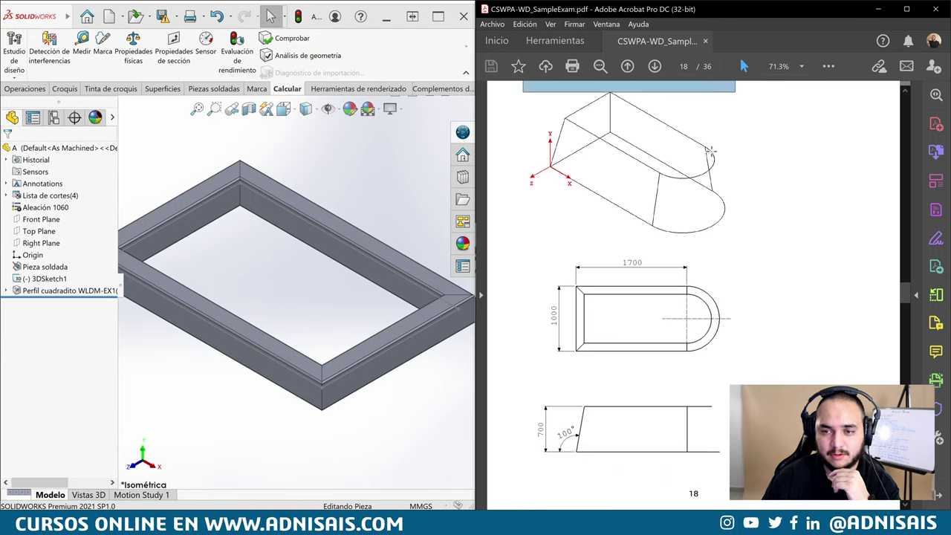
pyautogui.scroll(-1, 804, 208)
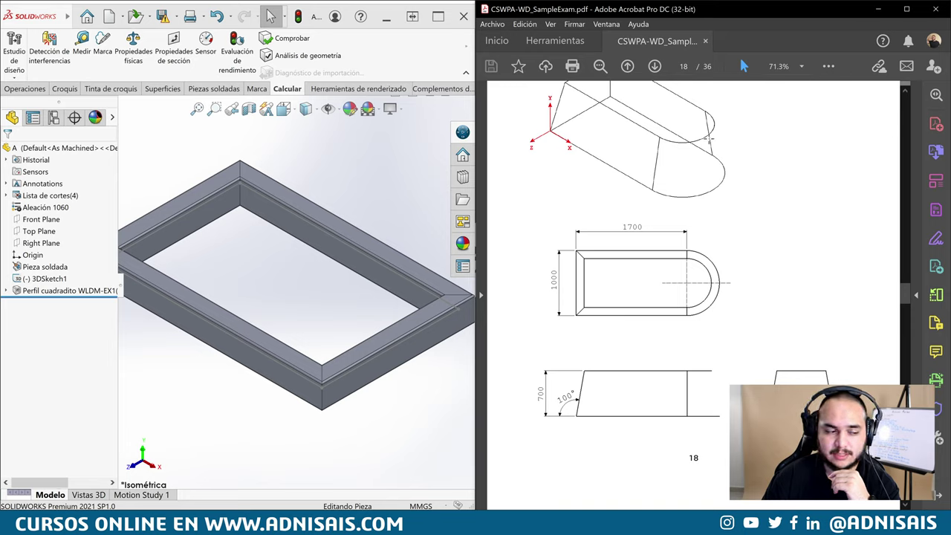
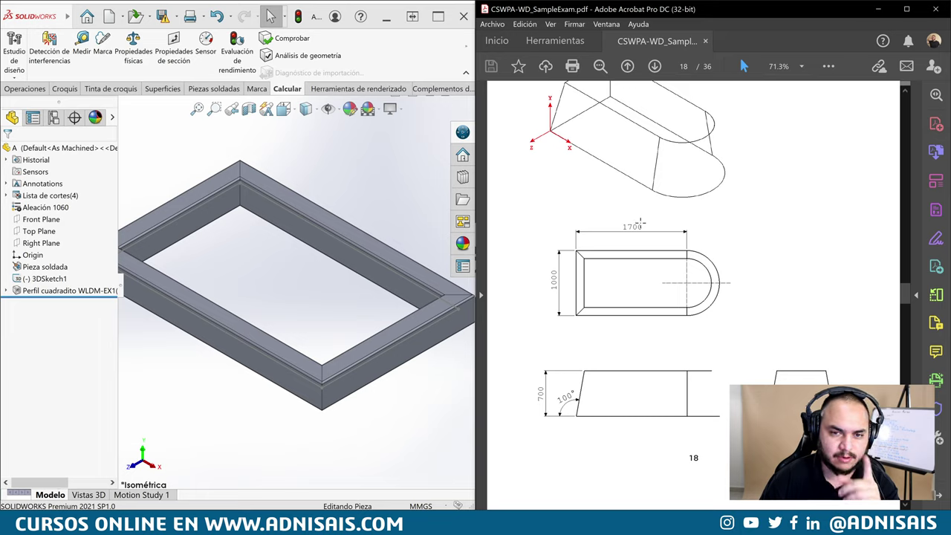
# Create a new blank part and start a sketch on the Planta (top) plane
pyautogui.click(324, 172)
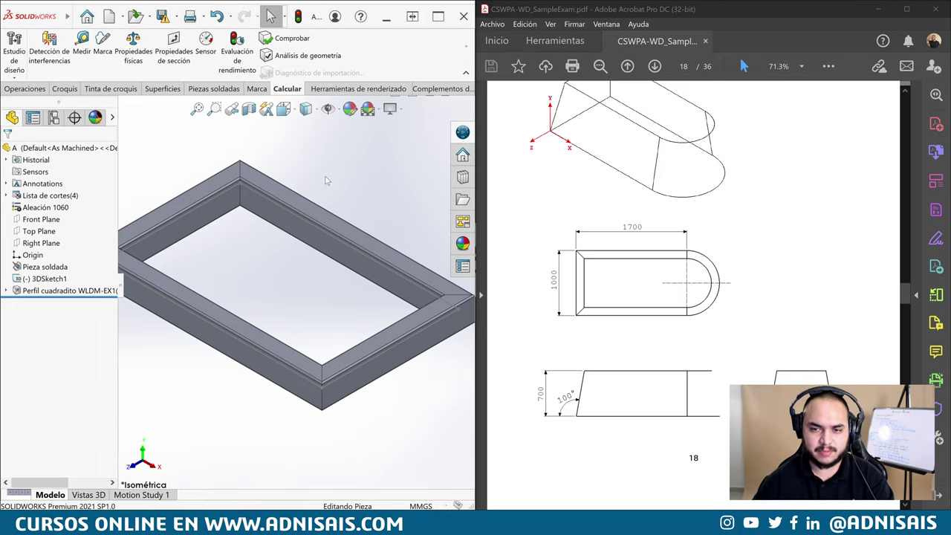
pyautogui.click(83, 16)
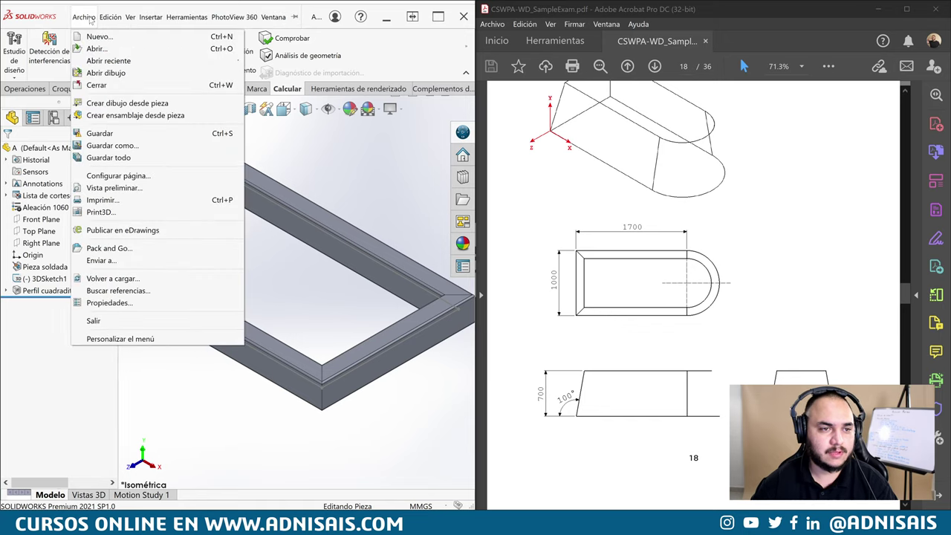
pyautogui.click(93, 36)
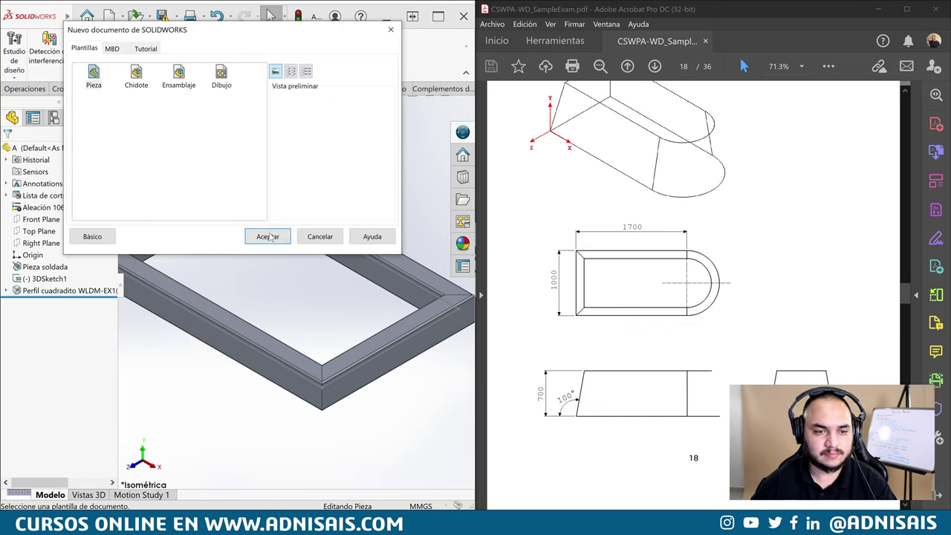
pyautogui.click(269, 236)
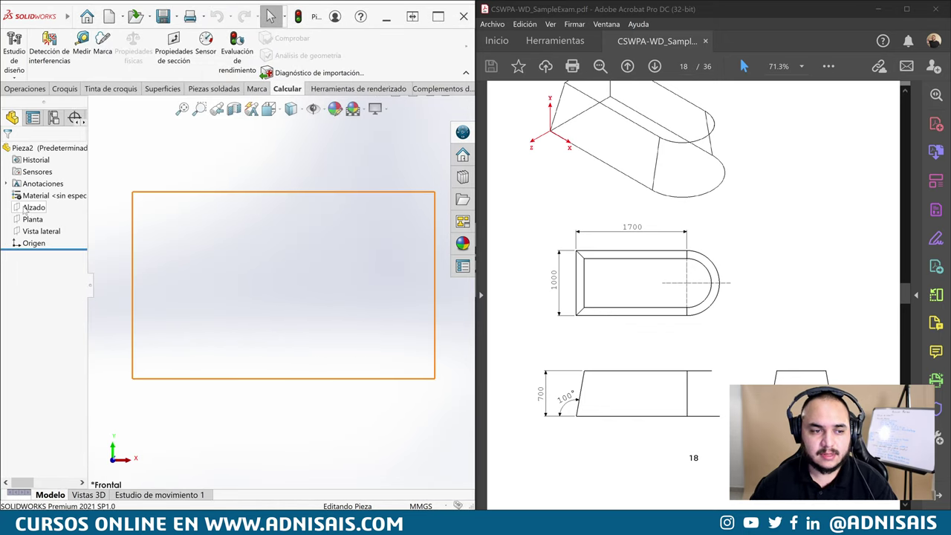
pyautogui.click(32, 219)
pyautogui.click(179, 211)
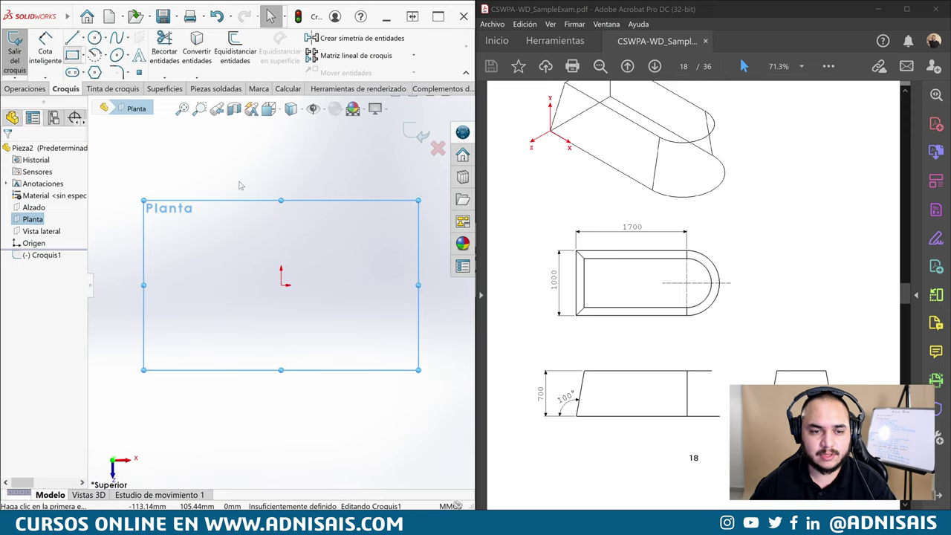
# Draw a corner rectangle starting from the origin
pyautogui.press('r')
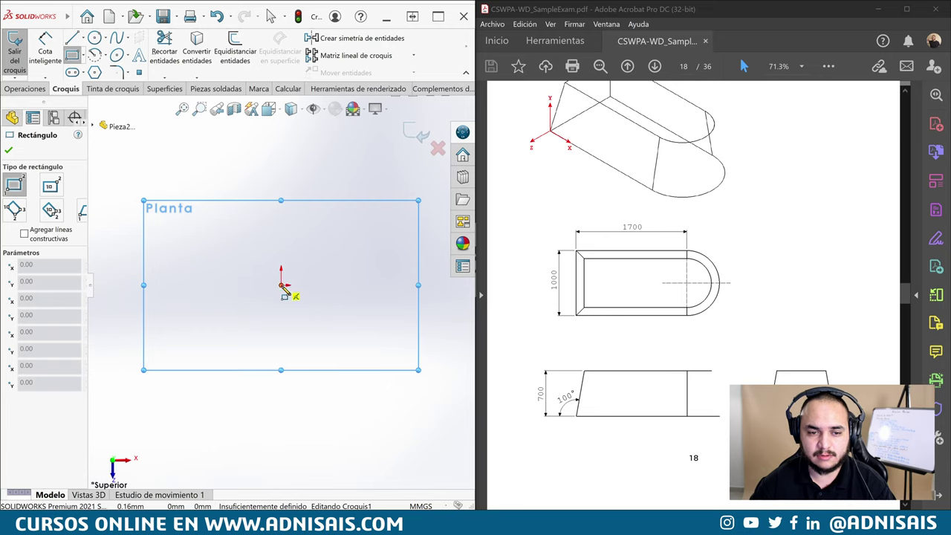
pyautogui.click(281, 286)
pyautogui.click(422, 188)
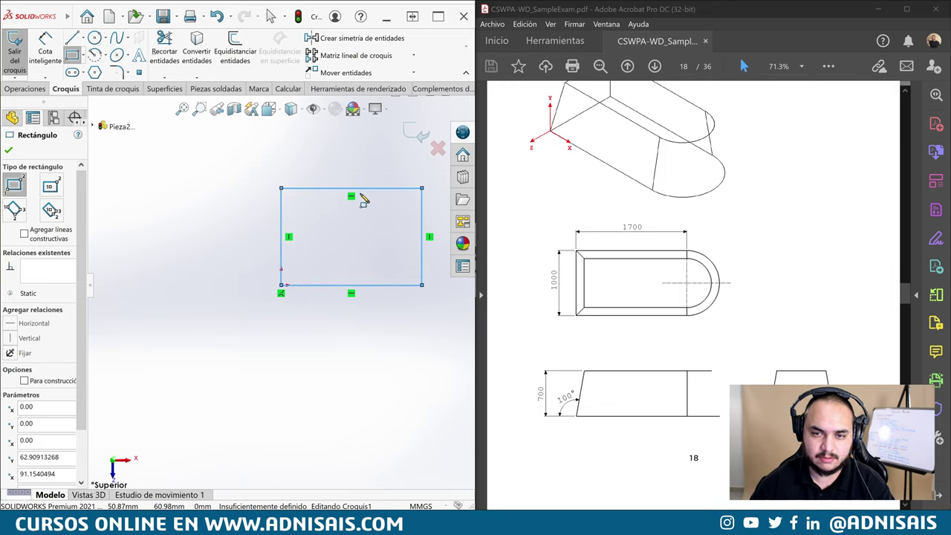
pyautogui.press('Escape')
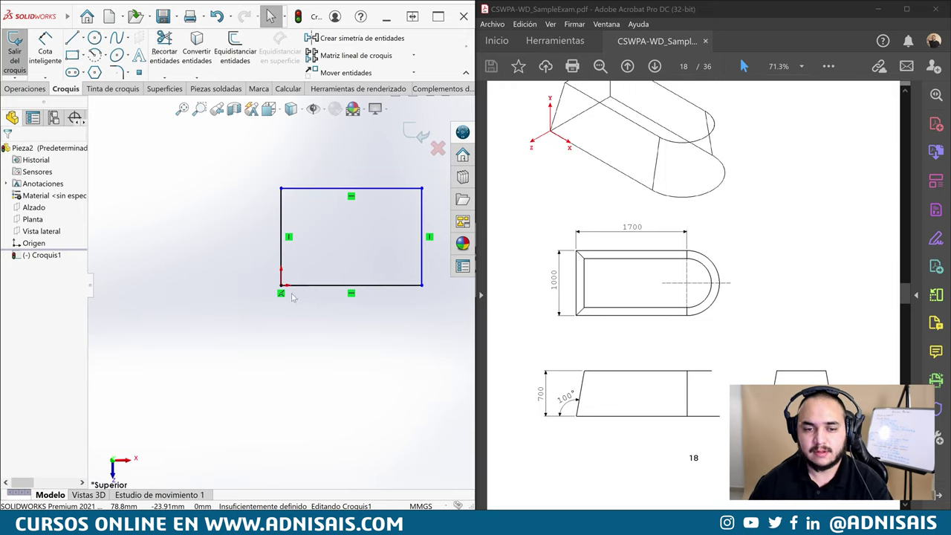
# Close the right side with a semicircular arc and make the right-hand line construction geometry
pyautogui.press('l')
pyautogui.click(421, 188)
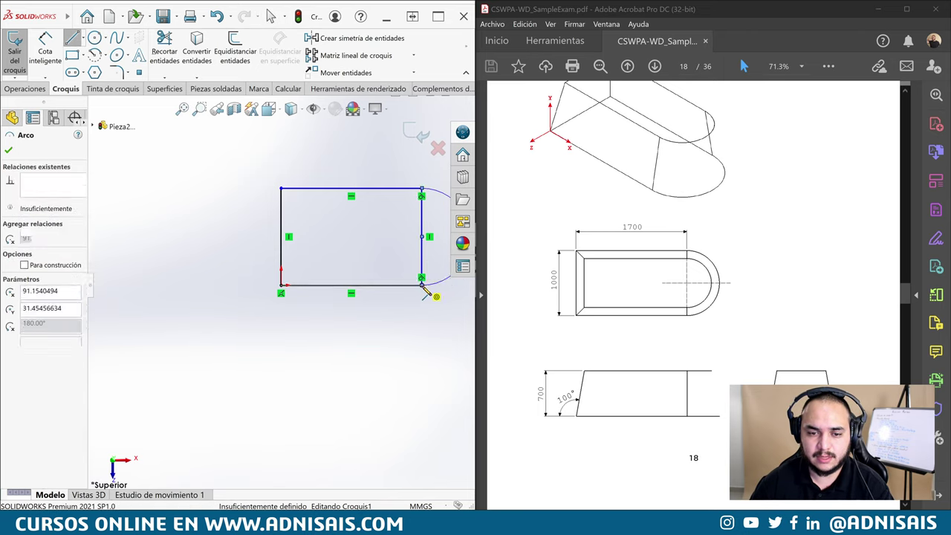
pyautogui.hotkey('ctrl', 'z')
pyautogui.scroll(-3, 421, 293)
pyautogui.press('Escape')
pyautogui.press('l')
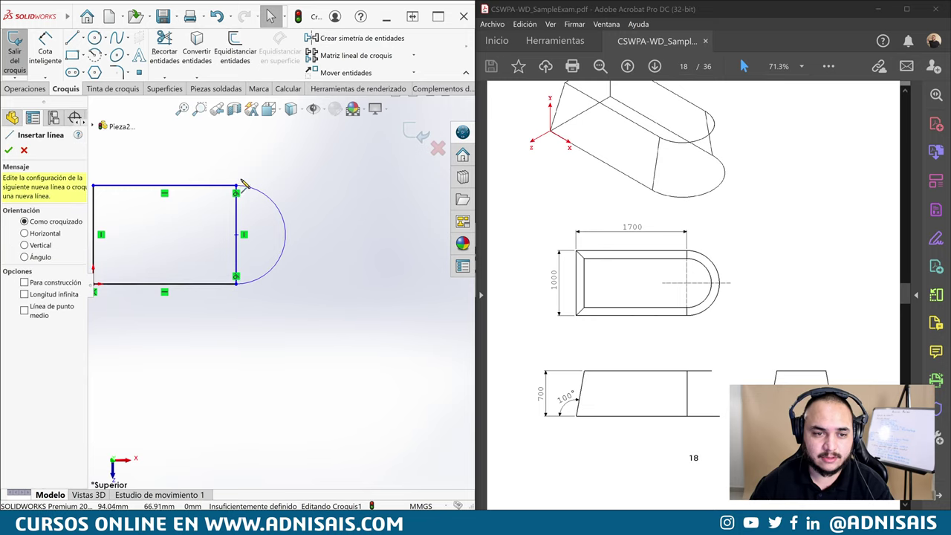
pyautogui.click(236, 187)
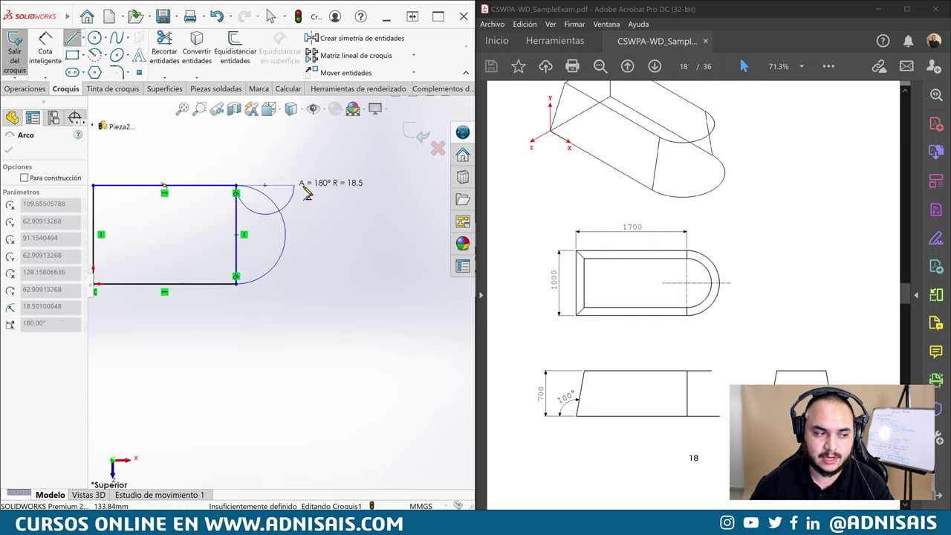
pyautogui.click(237, 282)
pyautogui.press('Escape')
pyautogui.click(244, 234)
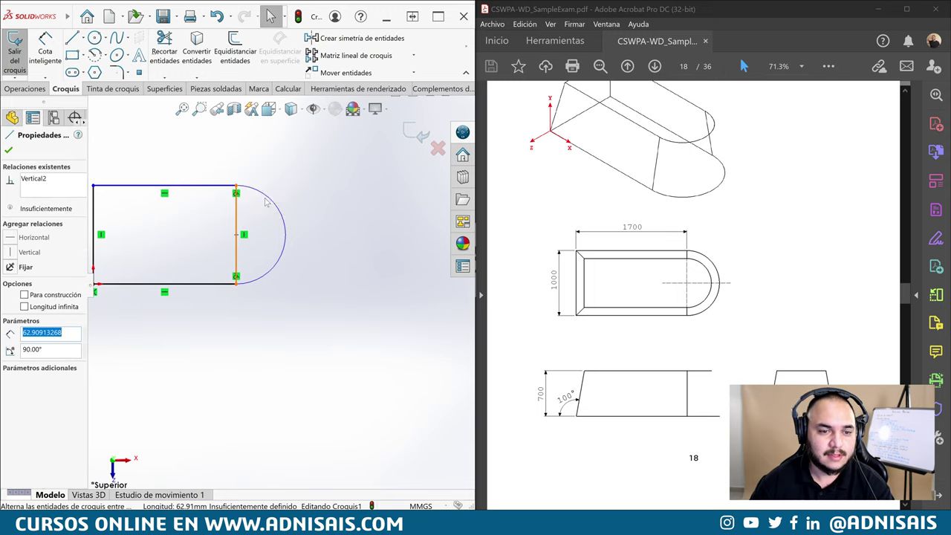
pyautogui.click(164, 256)
pyautogui.press('f')
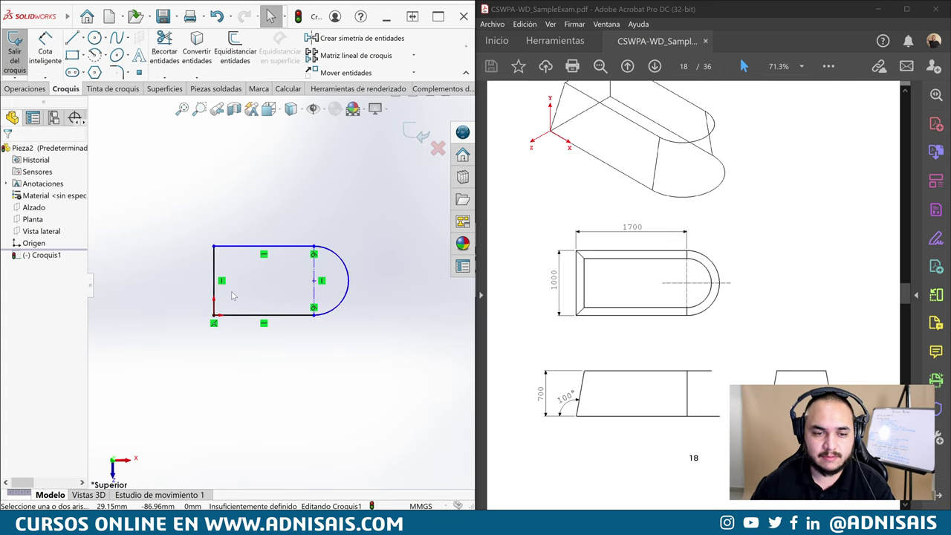
# Dimension the outline 1000 mm high and 1700 mm long
pyautogui.press('d')
pyautogui.click(213, 283)
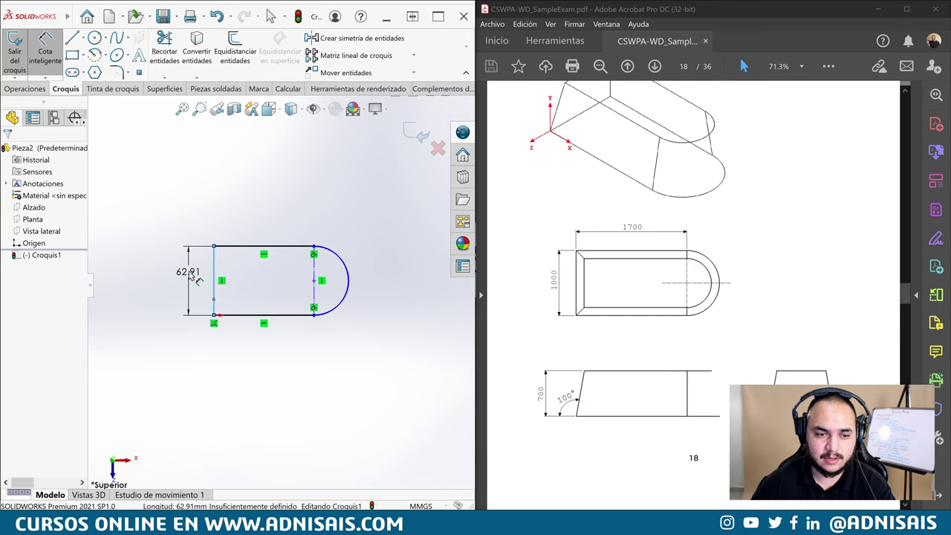
pyautogui.click(193, 274)
pyautogui.write('1000')
pyautogui.press('Return')
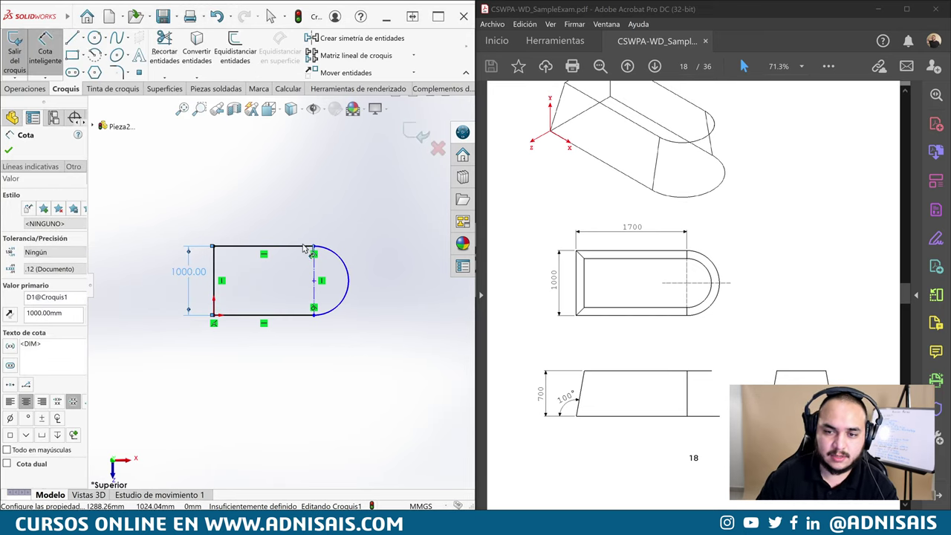
pyautogui.click(297, 247)
pyautogui.click(304, 227)
pyautogui.write('1700')
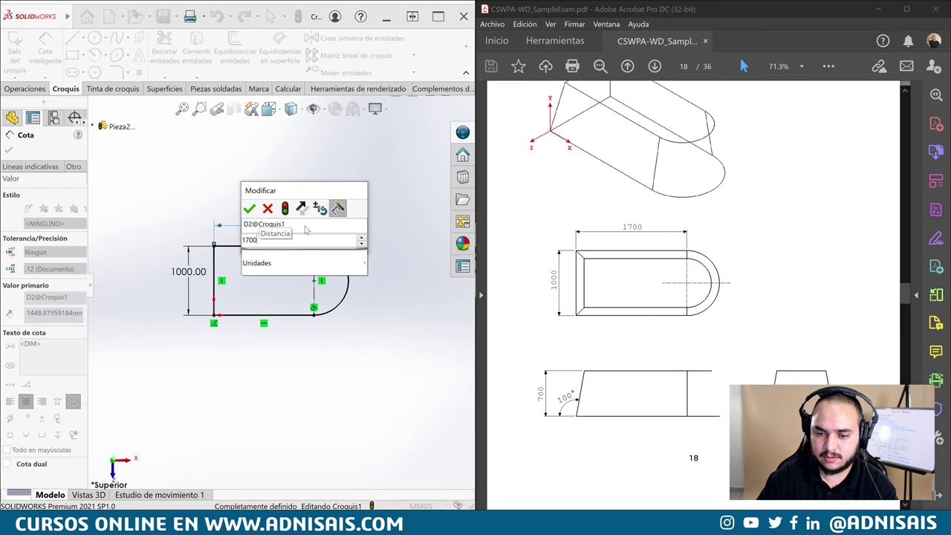
pyautogui.press('Return')
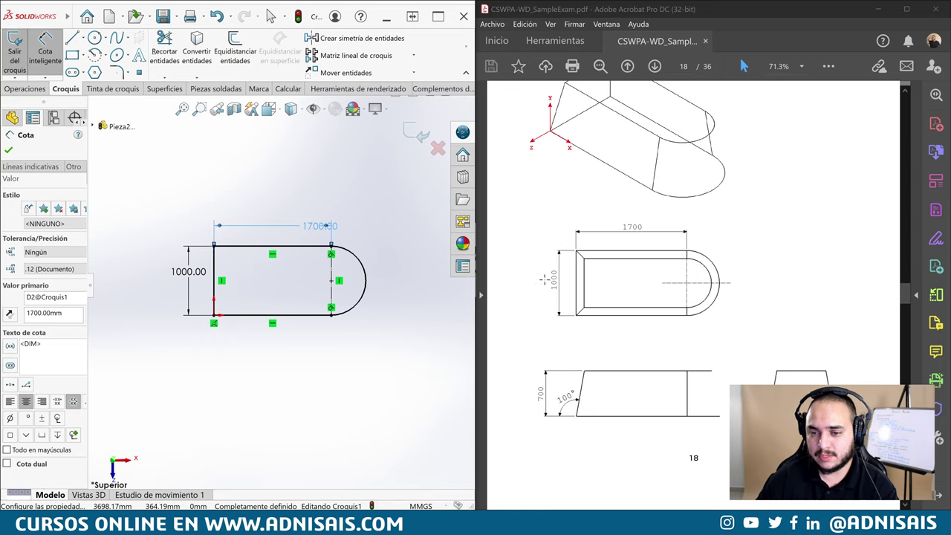
# Boss-extrude the sketch 700 mm deep with a 10° draft angle
pyautogui.click(25, 88)
pyautogui.click(23, 50)
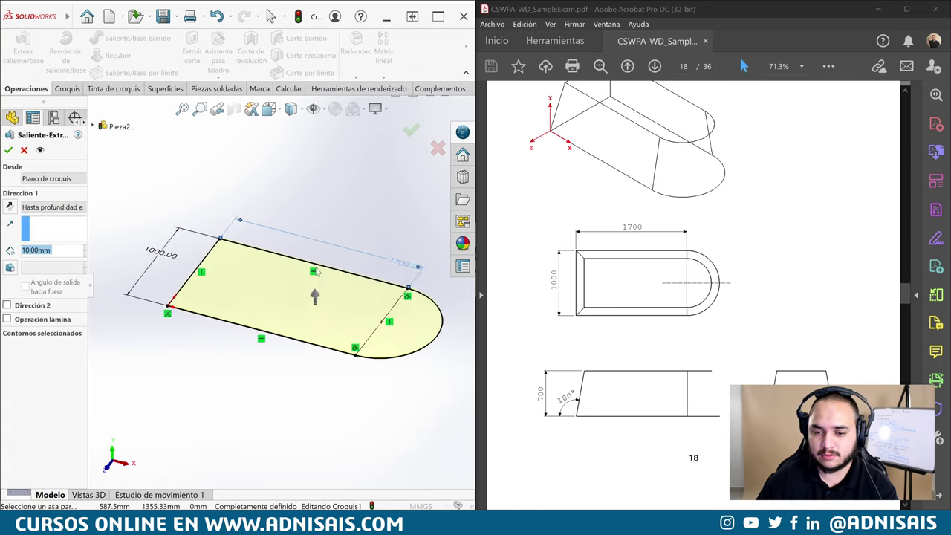
pyautogui.write('700')
pyautogui.press('Return')
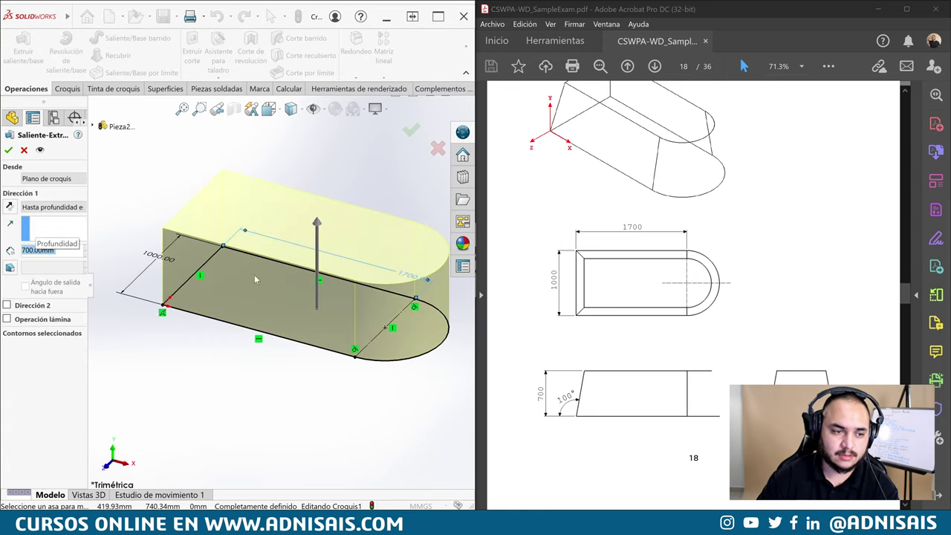
pyautogui.click(11, 267)
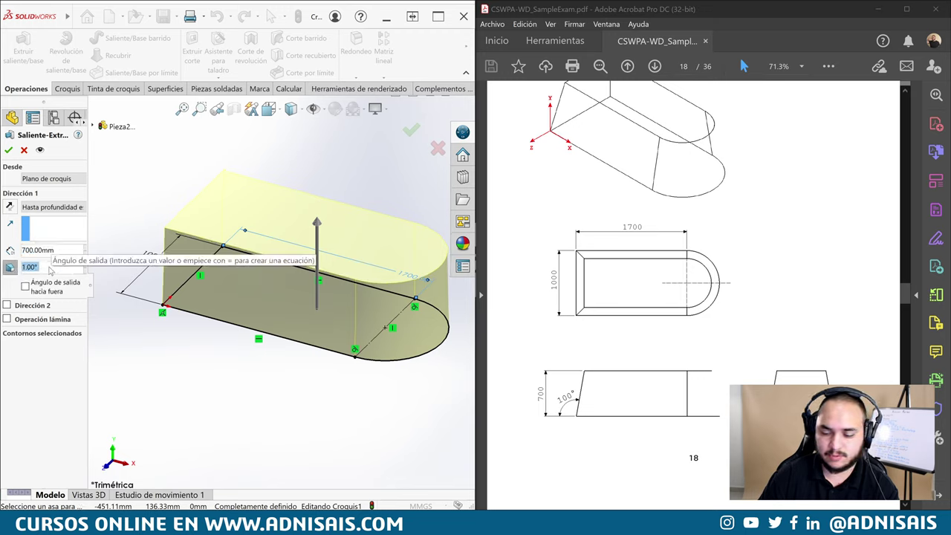
pyautogui.write('10')
pyautogui.press('Return')
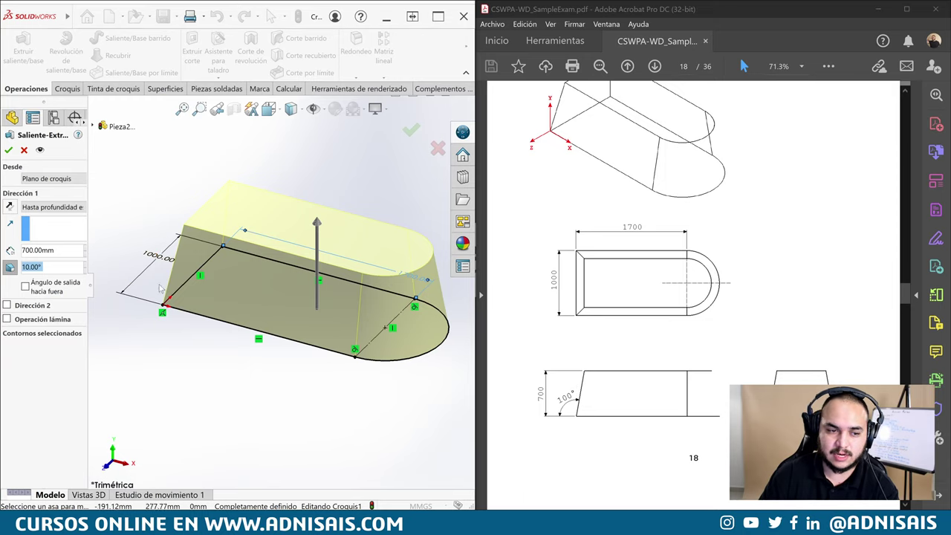
pyautogui.click(8, 151)
pyautogui.moveTo(248, 271)
pyautogui.mouseDown(button='middle')
pyautogui.moveTo(298, 279)
pyautogui.moveTo(280, 301)
pyautogui.mouseUp(button='middle')
pyautogui.click(188, 216)
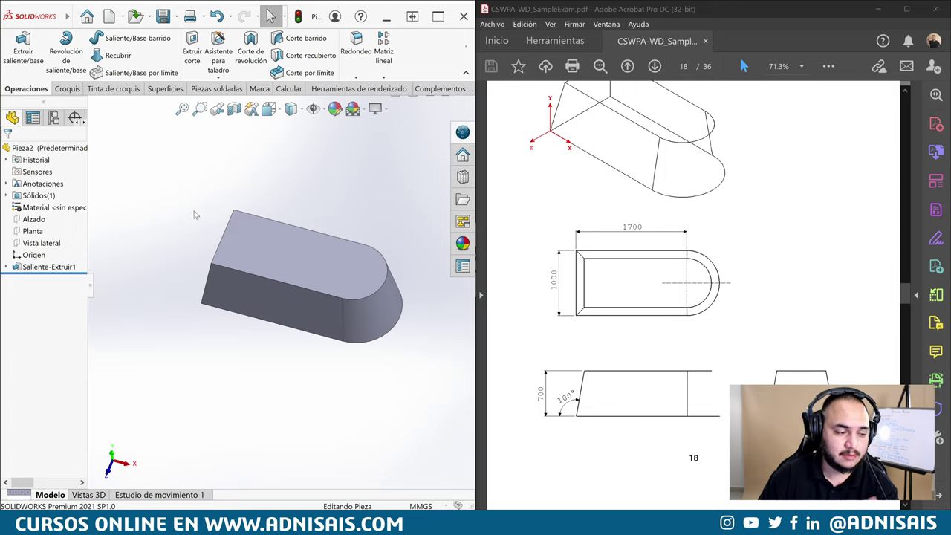
# Switch to top view and start a new 3D sketch
pyautogui.hotkey('ctrl', '5')
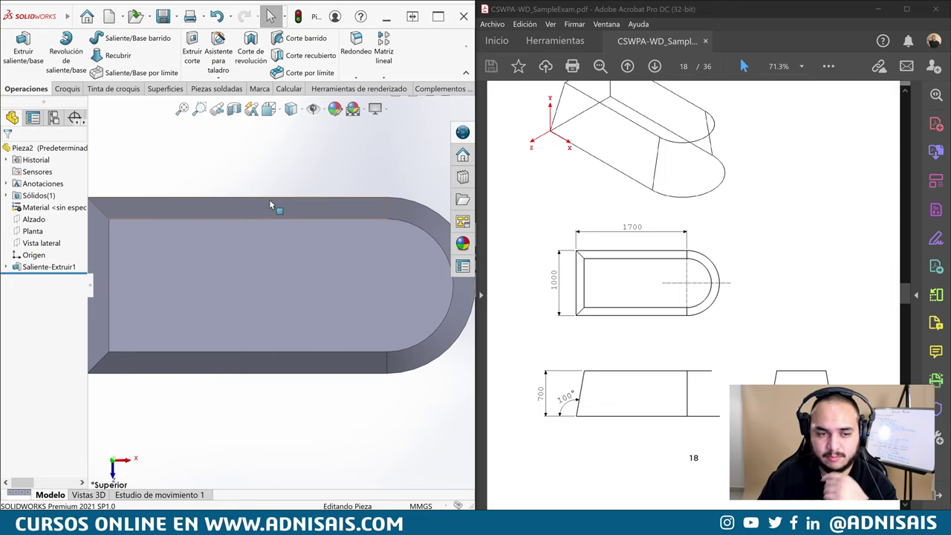
pyautogui.click(65, 89)
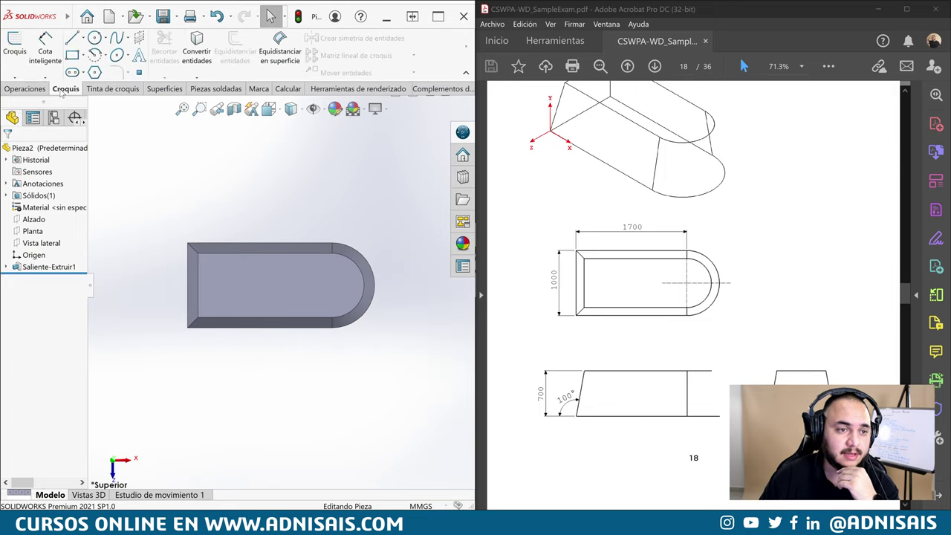
pyautogui.click(22, 78)
pyautogui.click(24, 101)
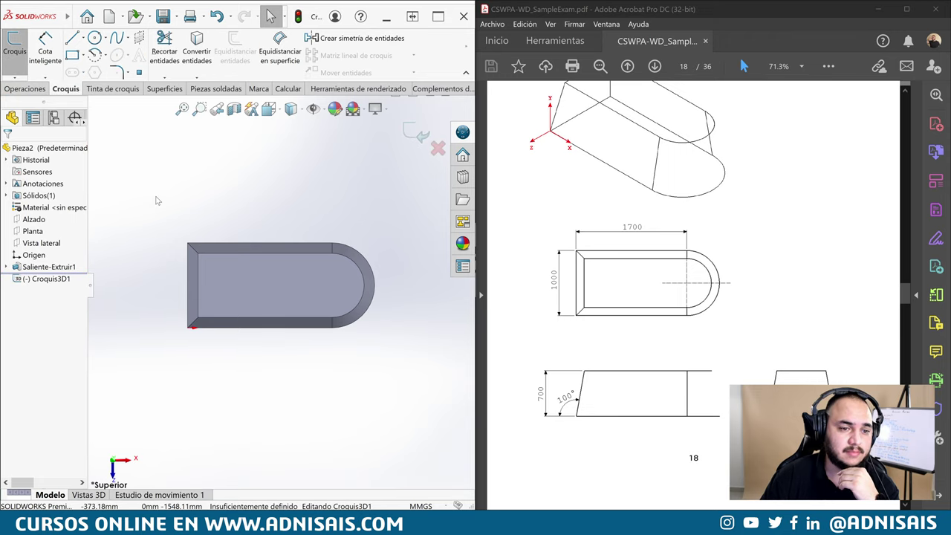
# Convert the solid's top outline edges into the 3D sketch and show the selection filter
pyautogui.moveTo(156, 200); pyautogui.dragTo(216, 213)
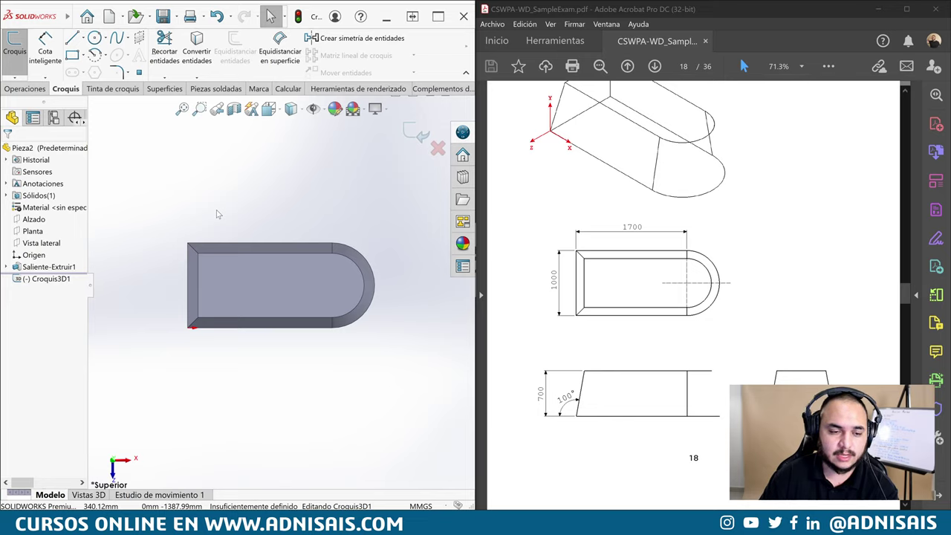
pyautogui.moveTo(139, 207); pyautogui.dragTo(394, 359)
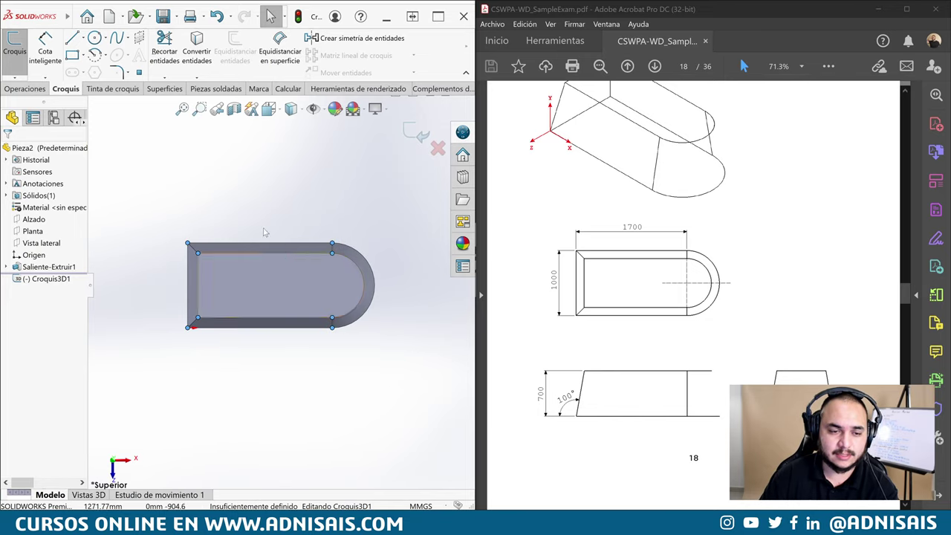
pyautogui.click(224, 196)
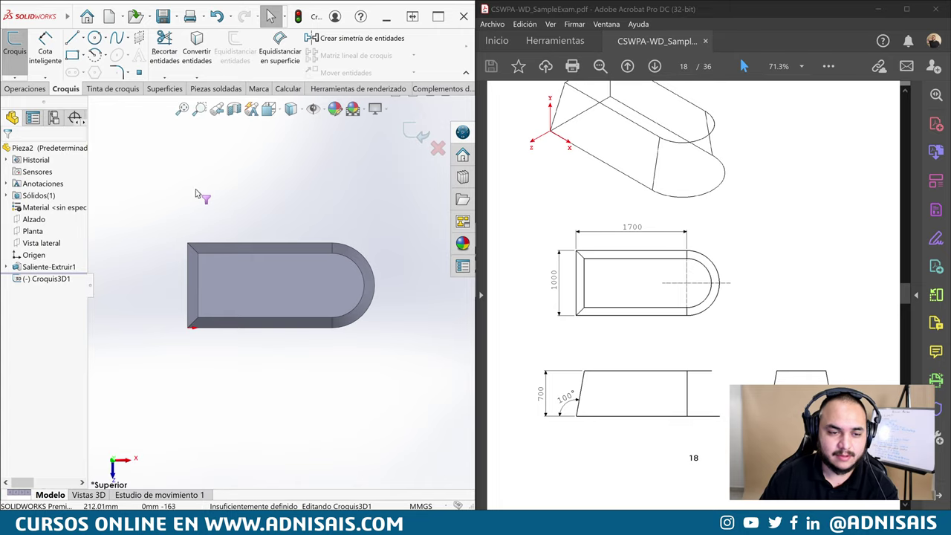
pyautogui.moveTo(167, 199); pyautogui.dragTo(393, 350)
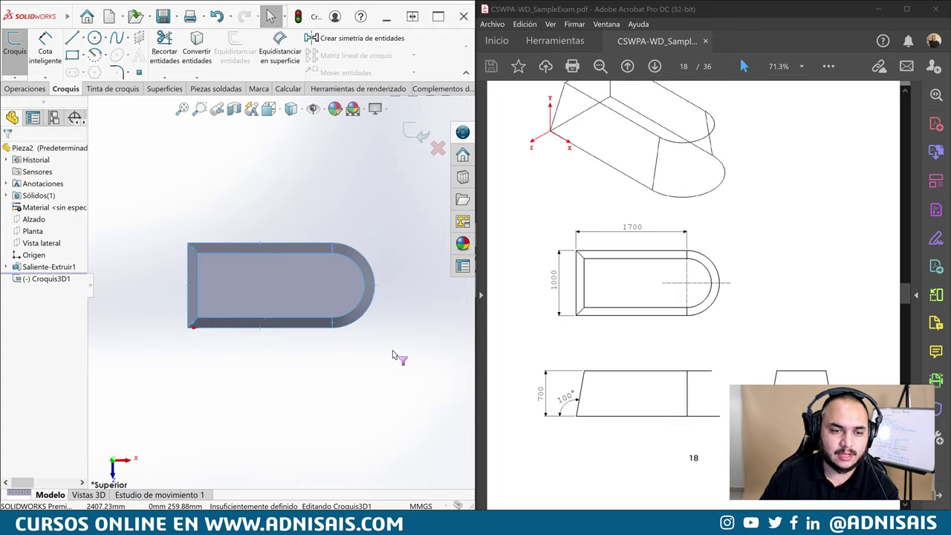
pyautogui.click(195, 58)
pyautogui.moveTo(371, 223)
pyautogui.mouseDown(button='middle')
pyautogui.moveTo(254, 159)
pyautogui.moveTo(347, 152)
pyautogui.mouseUp(button='middle')
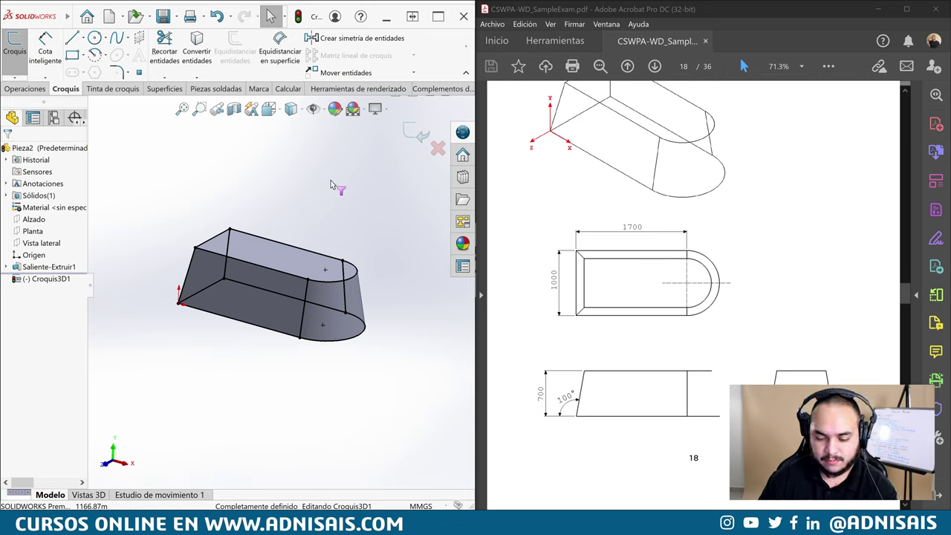
pyautogui.press('F5')
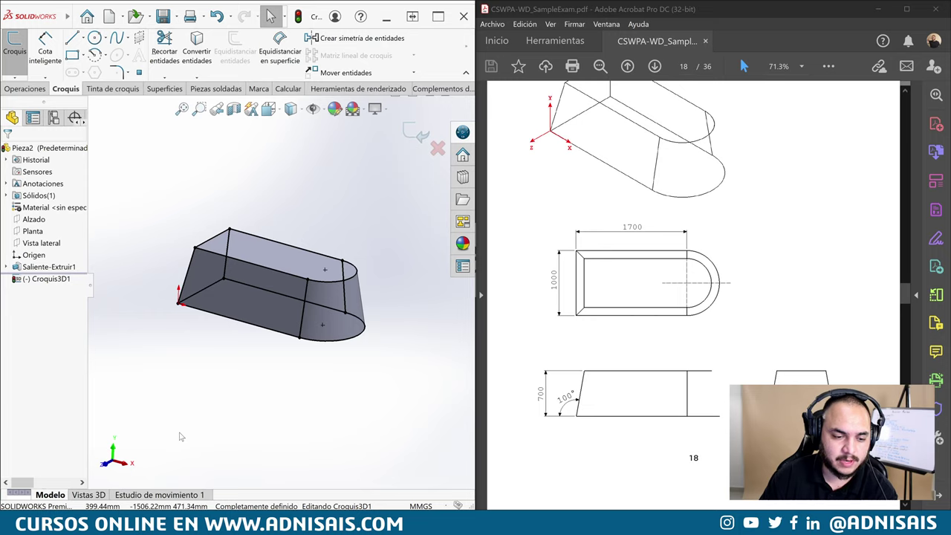
pyautogui.press('F5')
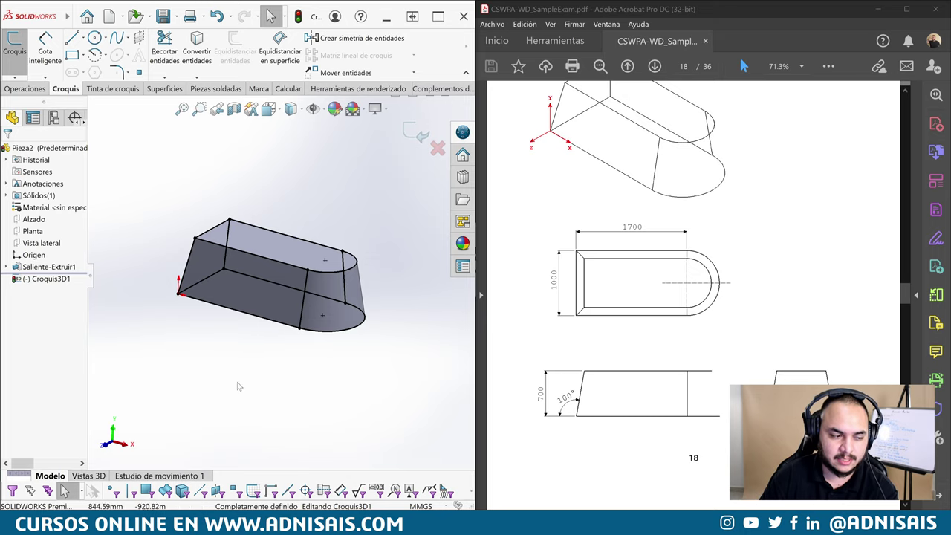
# Exit the 3D sketch and hide the Saliente-Extruir1 solid
pyautogui.click(411, 130)
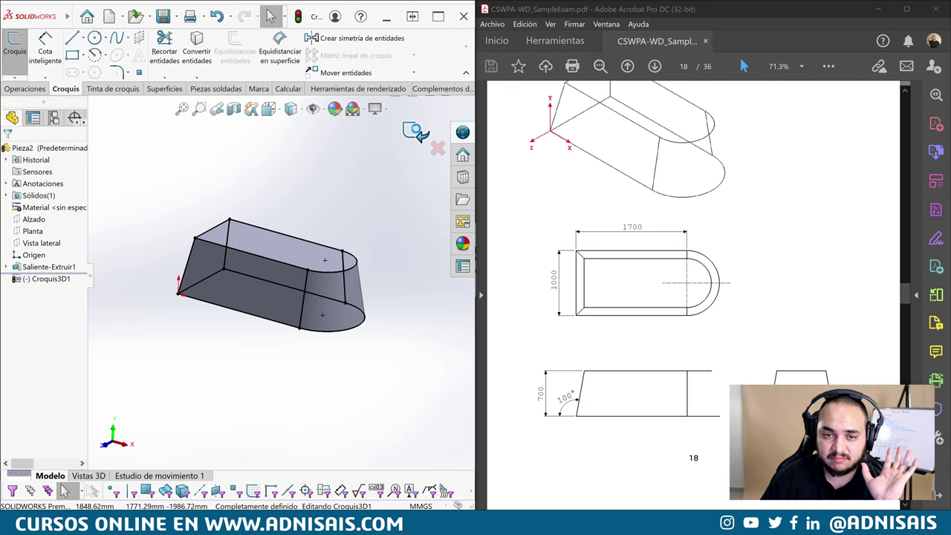
pyautogui.click(48, 267)
pyautogui.click(71, 249)
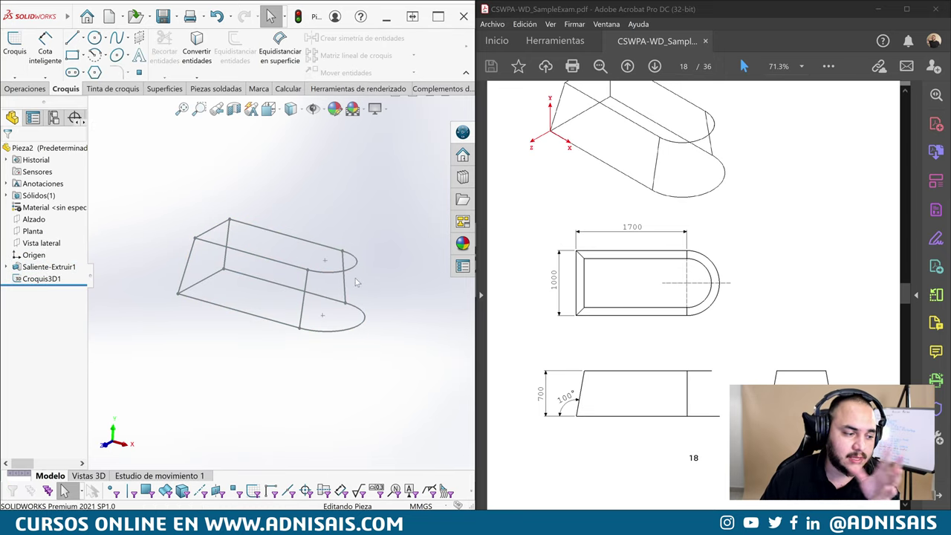
pyautogui.scroll(1, 354, 279)
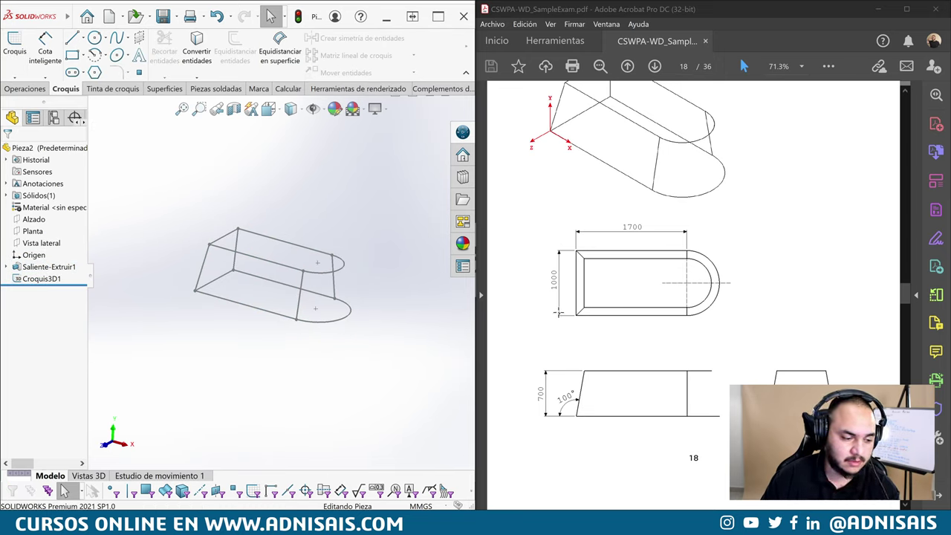
pyautogui.scroll(-1, 791, 269)
pyautogui.scroll(-3, 791, 269)
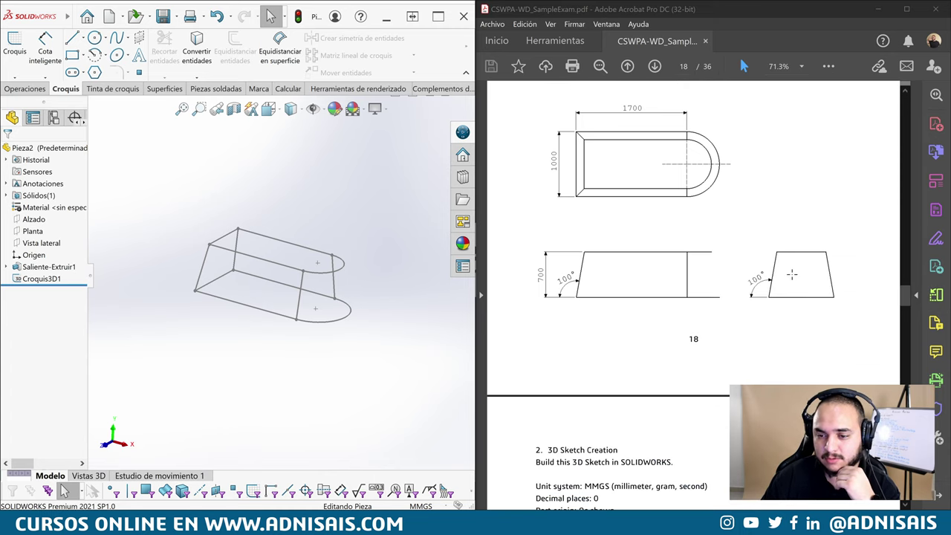
pyautogui.scroll(-3, 758, 256)
pyautogui.scroll(-2, 713, 237)
pyautogui.scroll(-2, 658, 215)
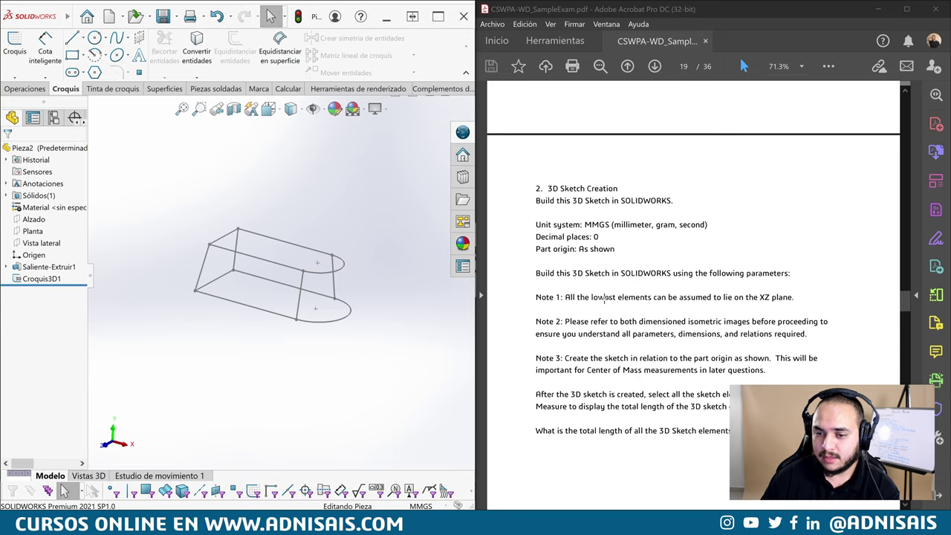
pyautogui.scroll(-2, 795, 297)
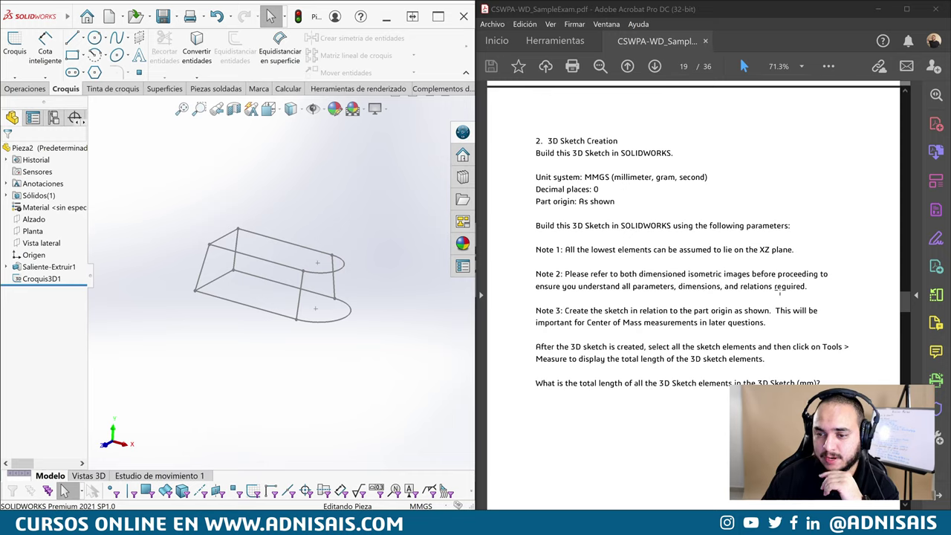
pyautogui.scroll(-1, 812, 286)
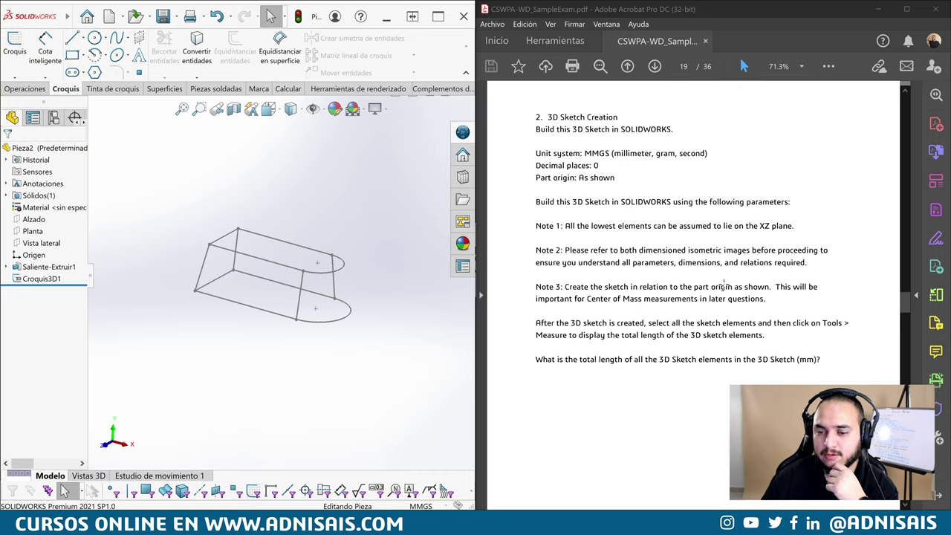
# Check the part origin and reopen Croquis3D1 for editing
pyautogui.click(33, 255)
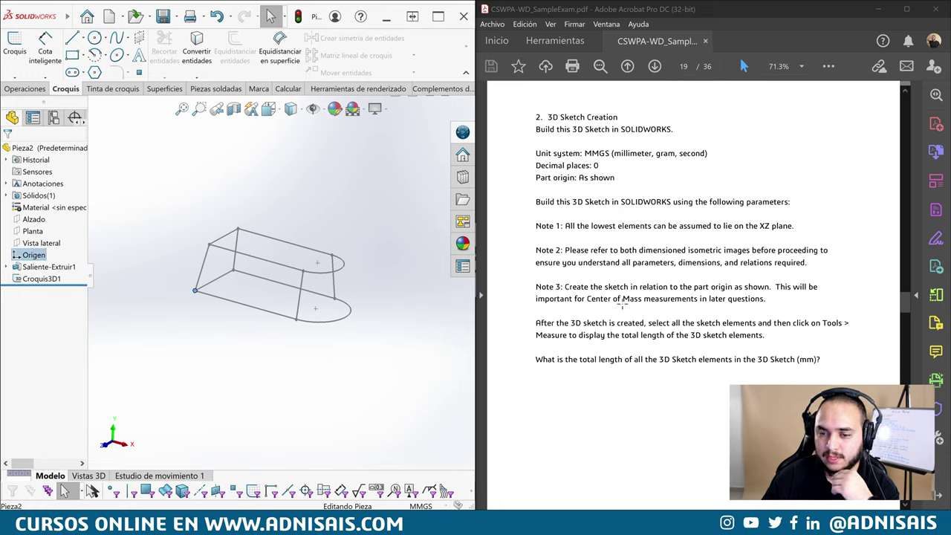
pyautogui.scroll(-1, 666, 303)
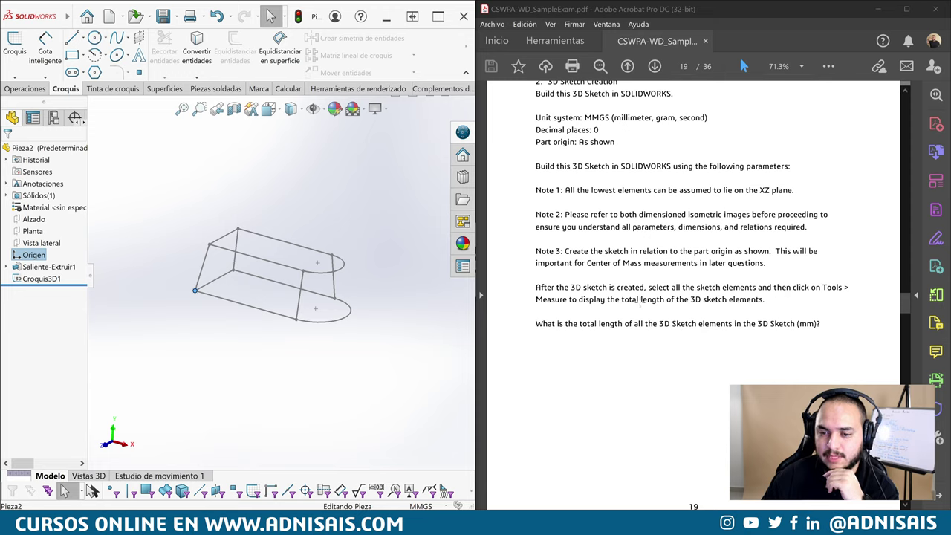
pyautogui.scroll(-1, 775, 299)
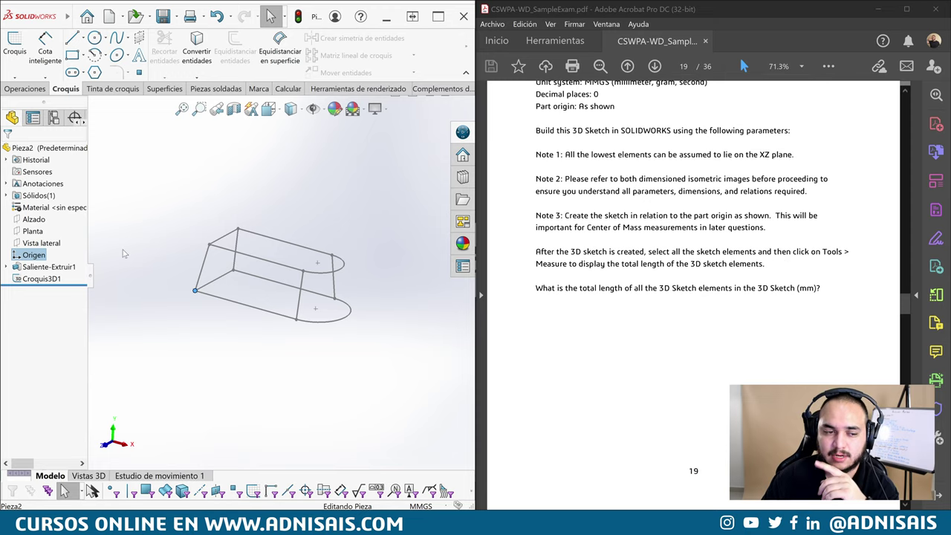
pyautogui.click(41, 278)
# Select all entities of Croquis3D1 and measure them
pyautogui.click(61, 256)
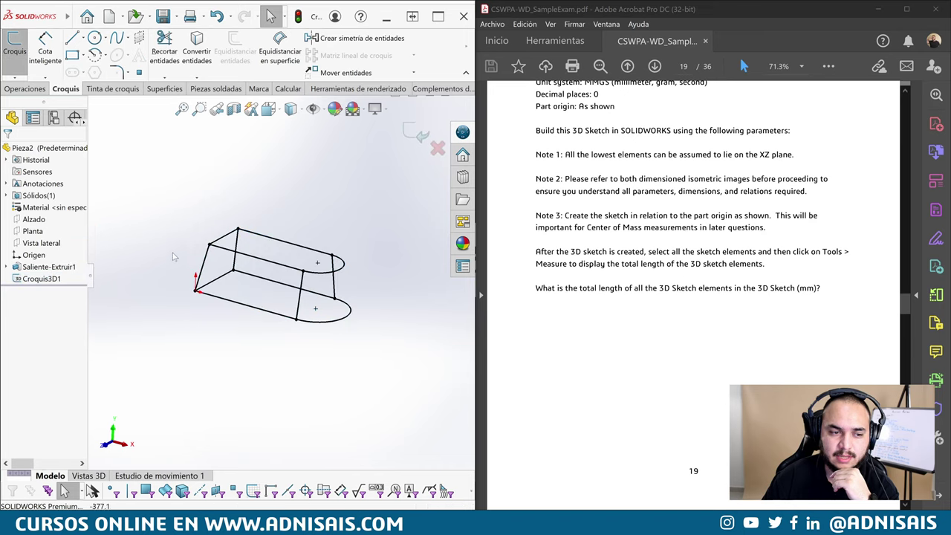
pyautogui.moveTo(154, 201); pyautogui.dragTo(406, 352)
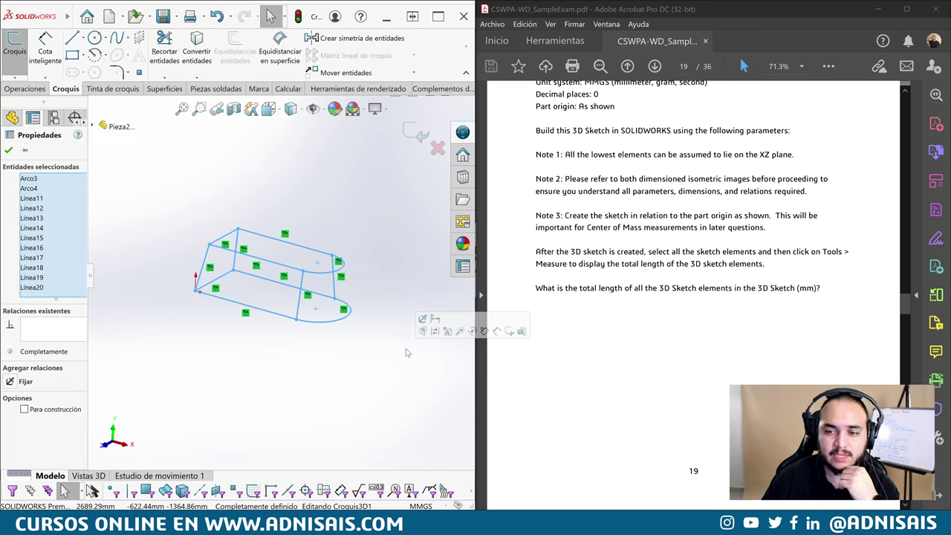
pyautogui.click(299, 89)
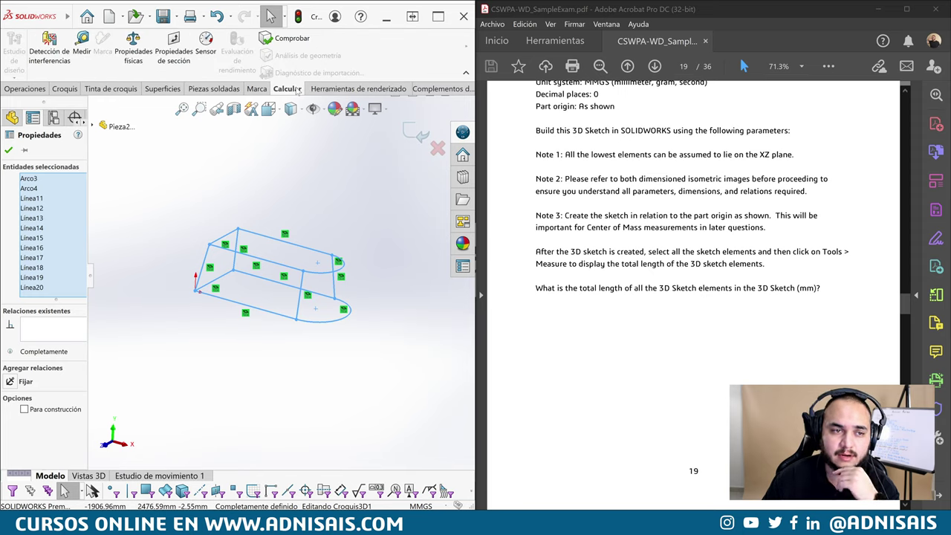
pyautogui.click(81, 59)
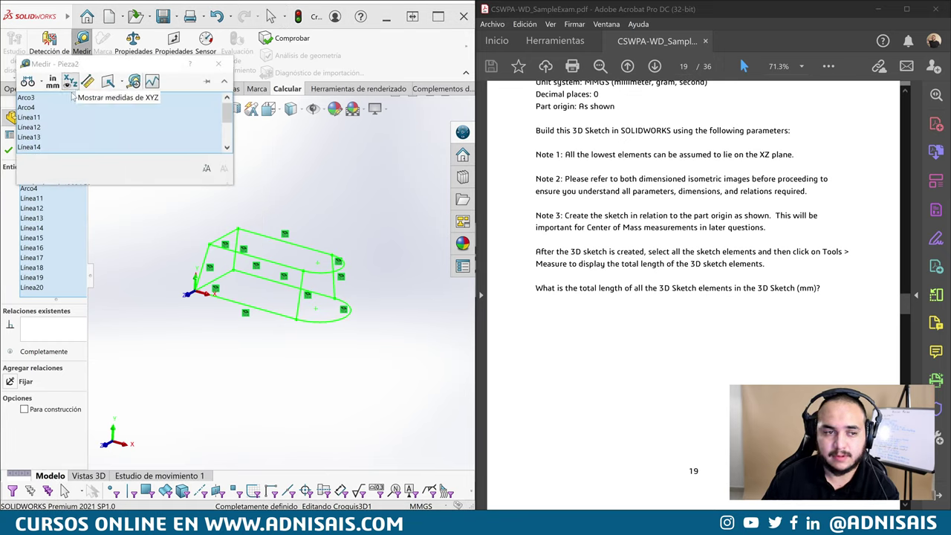
# Check the 13924.58 mm total length against the PDF answer key
pyautogui.moveTo(221, 188); pyautogui.dragTo(221, 239)
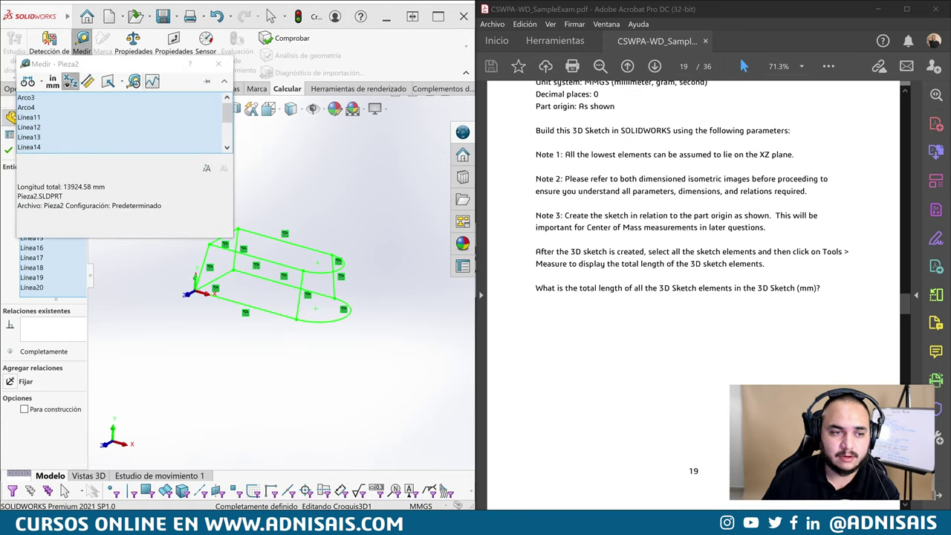
pyautogui.doubleClick(78, 187)
pyautogui.scroll(-1, 886, 316)
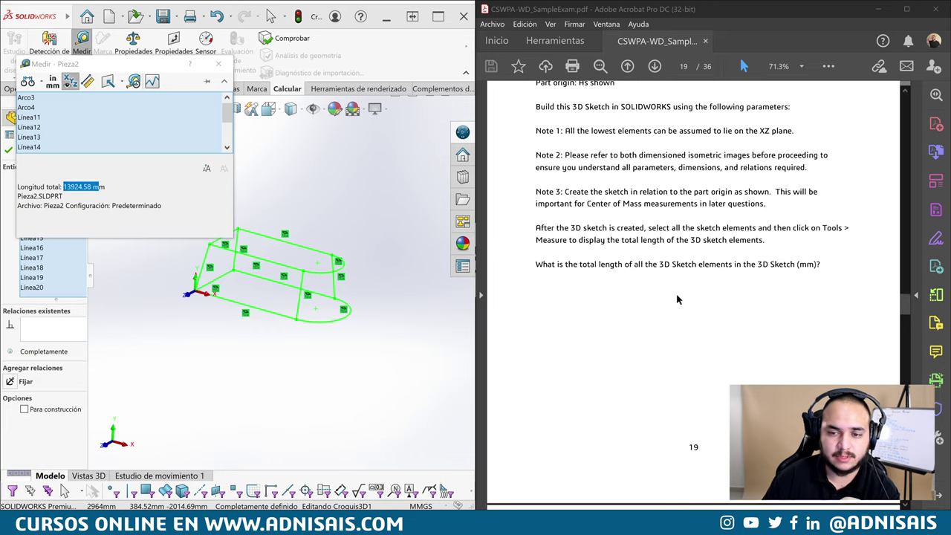
pyautogui.scroll(-3, 886, 315)
pyautogui.scroll(-4, 886, 316)
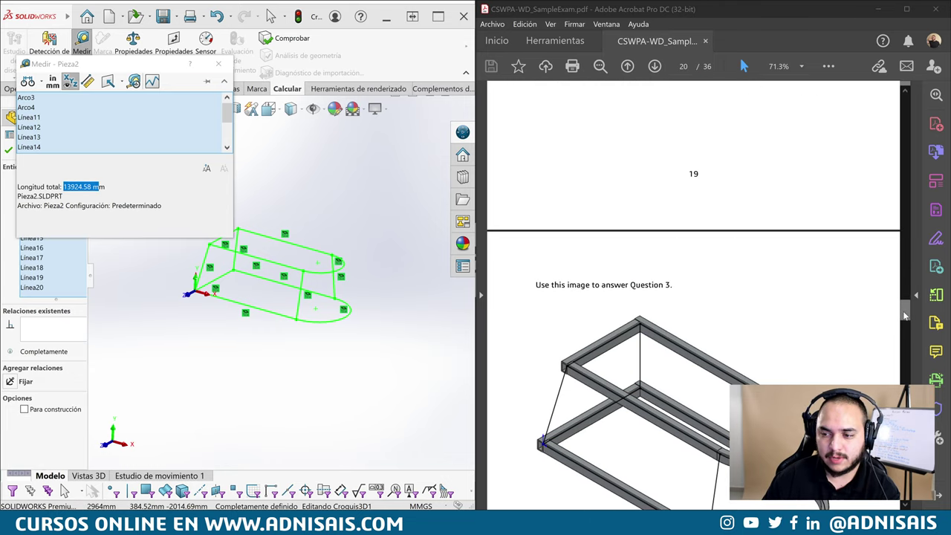
pyautogui.moveTo(905, 312); pyautogui.dragTo(912, 381)
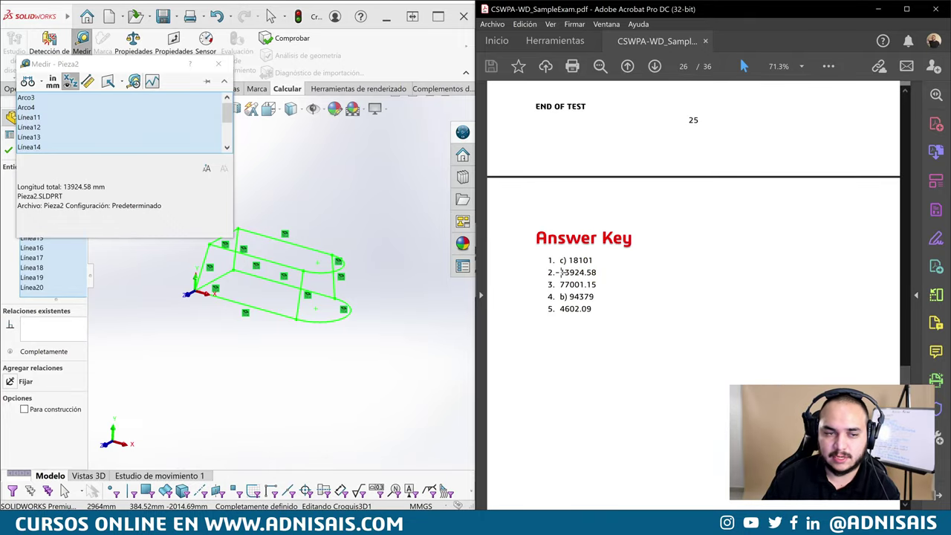
pyautogui.moveTo(560, 271); pyautogui.dragTo(616, 274)
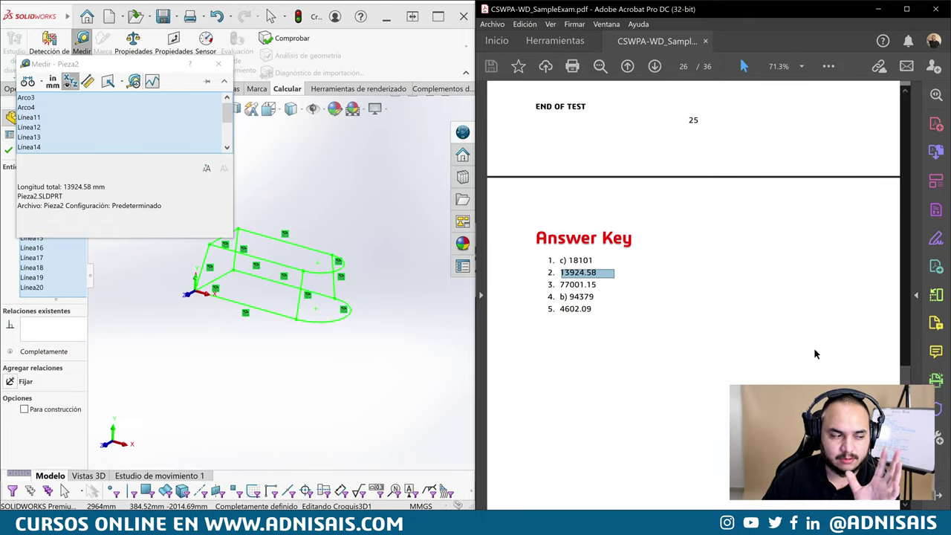
pyautogui.moveTo(908, 375)
pyautogui.mouseDown()
pyautogui.moveTo(904, 304)
pyautogui.moveTo(907, 318)
pyautogui.mouseUp()
# Close the measurement and highlight the 1060 Alloy Aluminum requirement on page 21
pyautogui.click(218, 64)
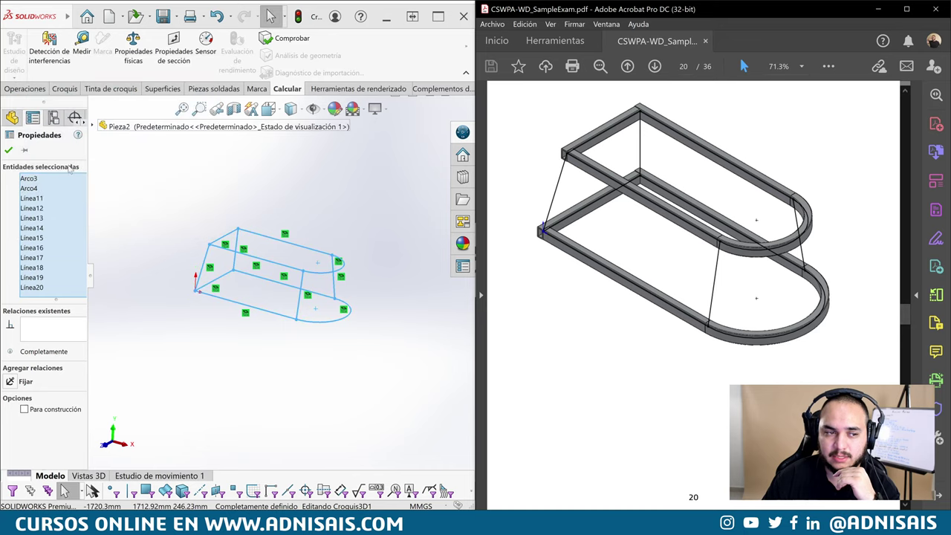
pyautogui.click(334, 164)
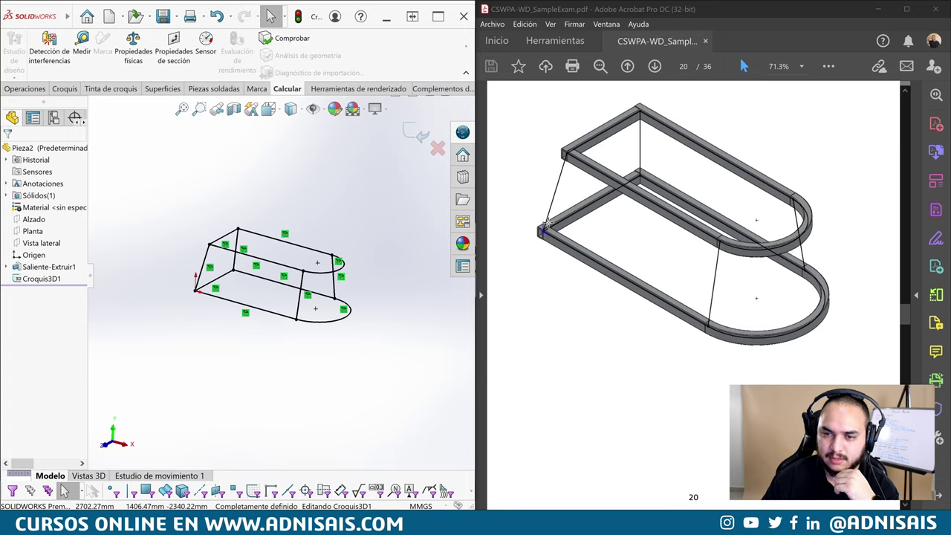
pyautogui.scroll(-5, 743, 245)
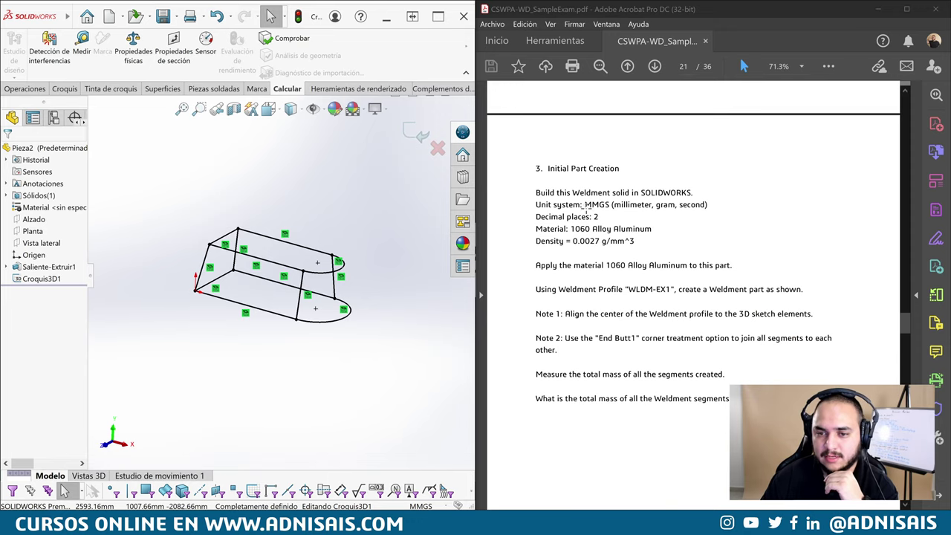
pyautogui.moveTo(570, 229)
pyautogui.mouseDown()
pyautogui.moveTo(673, 266)
pyautogui.moveTo(654, 265)
pyautogui.mouseUp()
pyautogui.click(619, 256)
# Highlight the Note 1 alignment instruction and the End Butt1 corner treatment
pyautogui.scroll(-1, 636, 282)
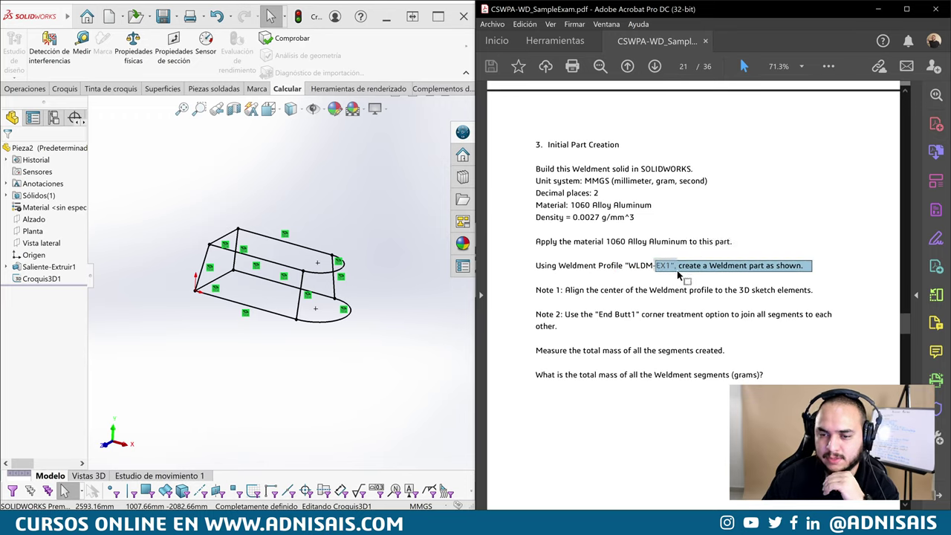
pyautogui.tripleClick(630, 292)
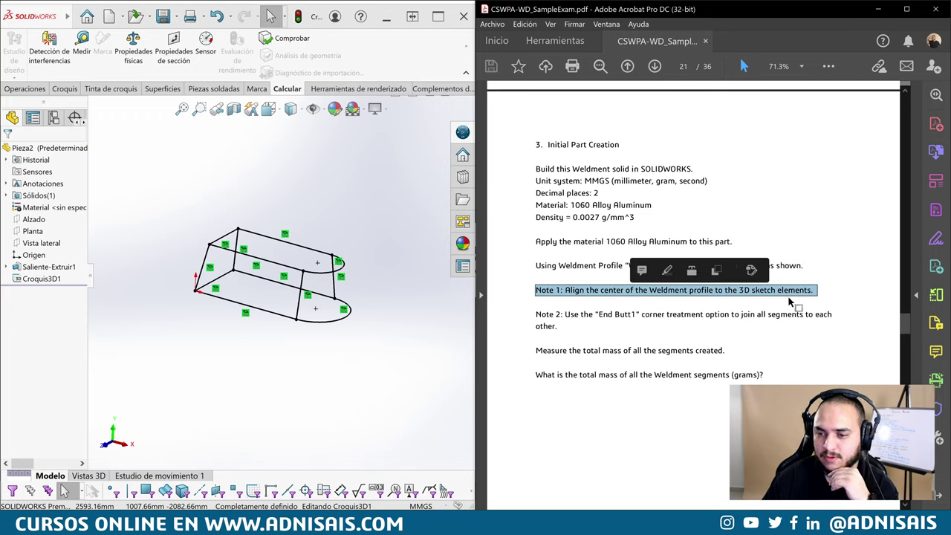
pyautogui.moveTo(595, 314); pyautogui.dragTo(641, 315)
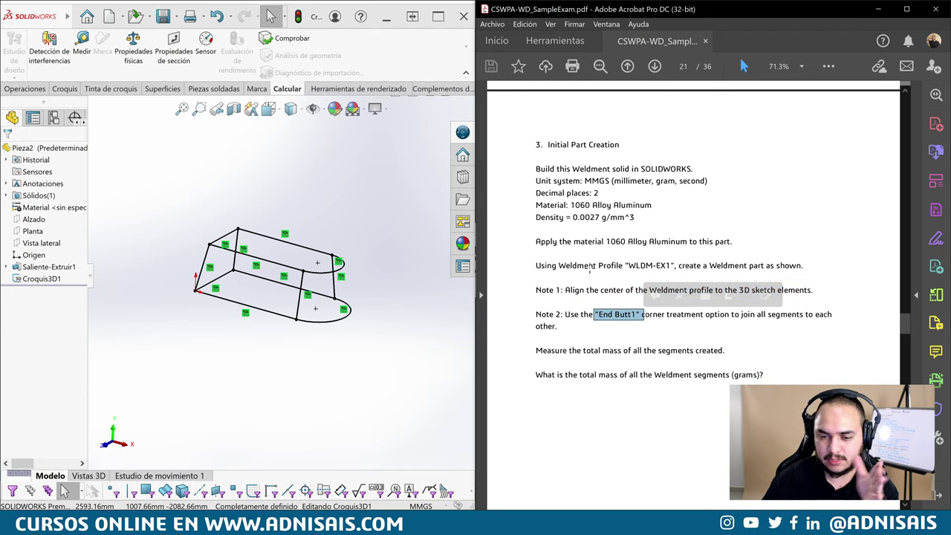
pyautogui.click(401, 185)
# Start a WLDM-EX1 structural member with the lower loop's line and arc segments as the first group
pyautogui.click(420, 133)
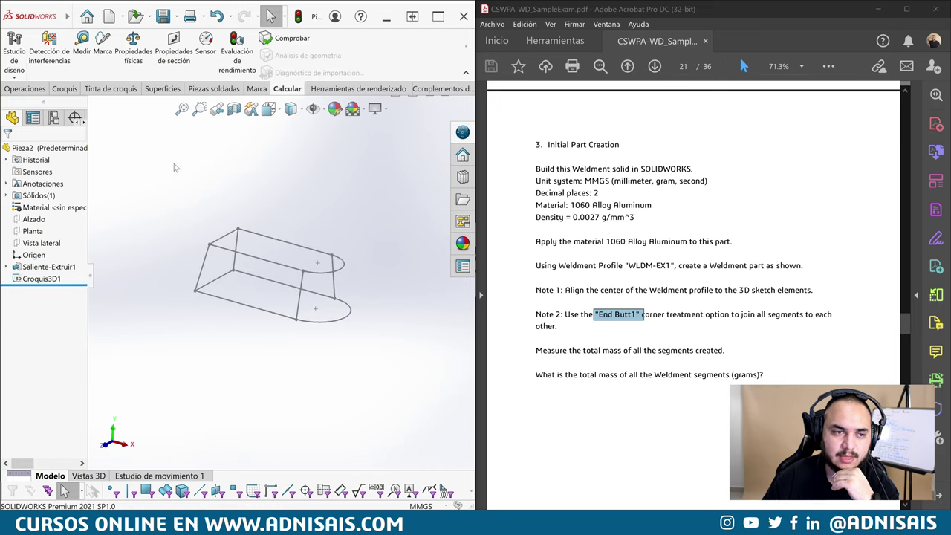
pyautogui.click(208, 89)
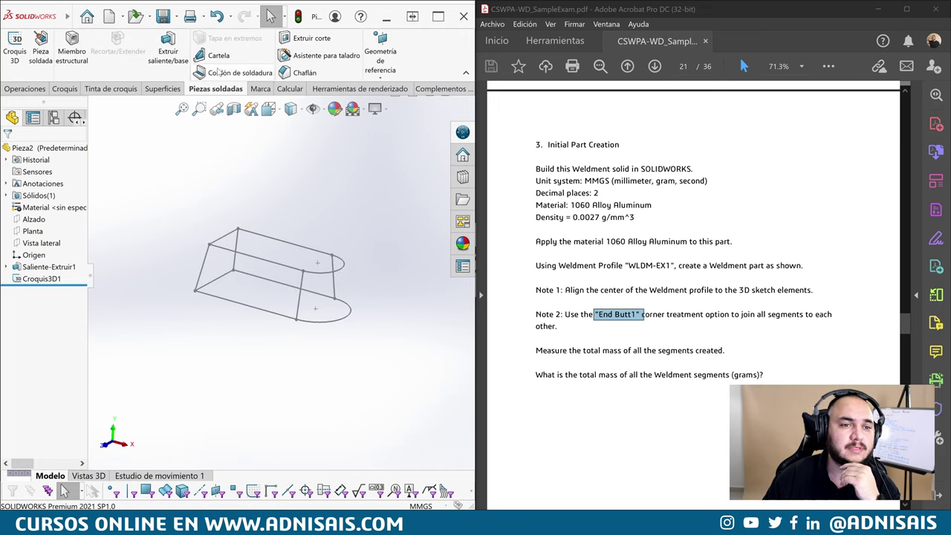
pyautogui.click(80, 42)
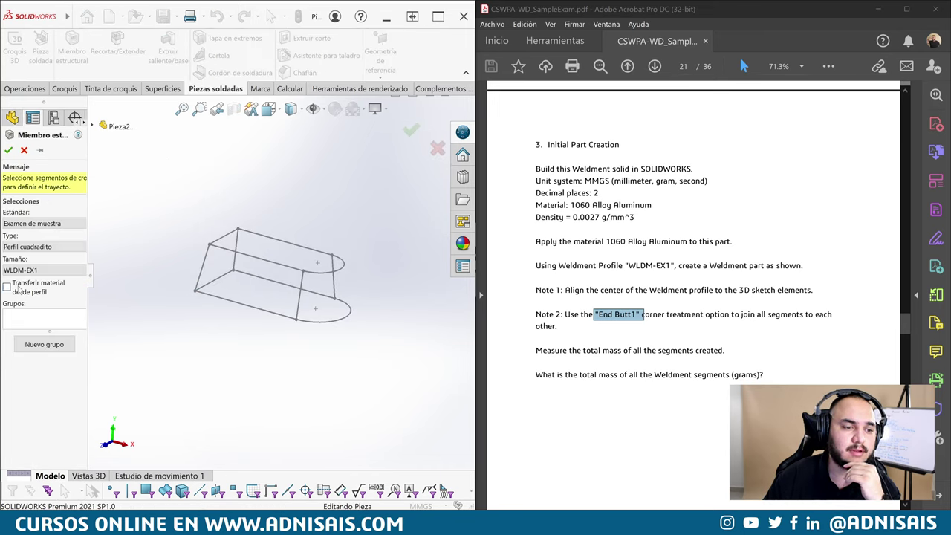
pyautogui.click(26, 315)
pyautogui.moveTo(305, 286); pyautogui.dragTo(286, 292, button='middle')
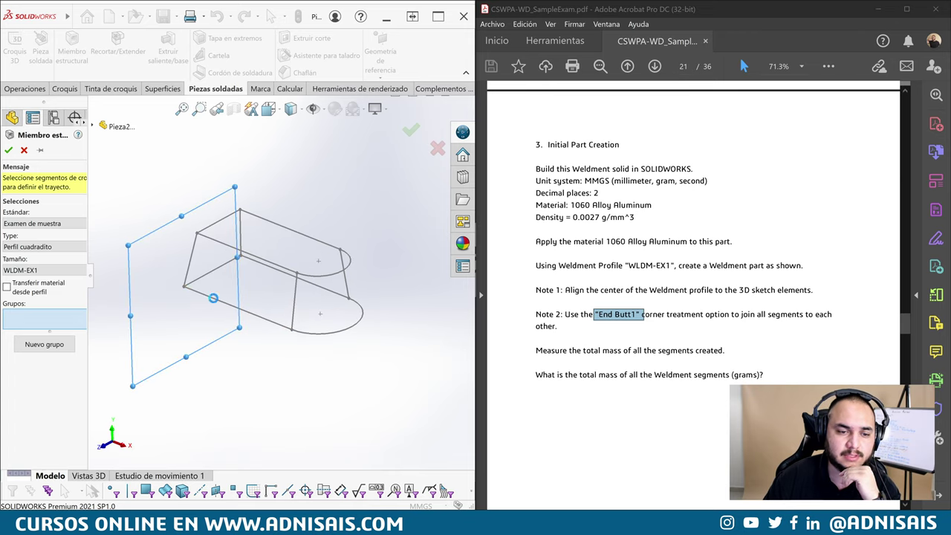
pyautogui.click(220, 300)
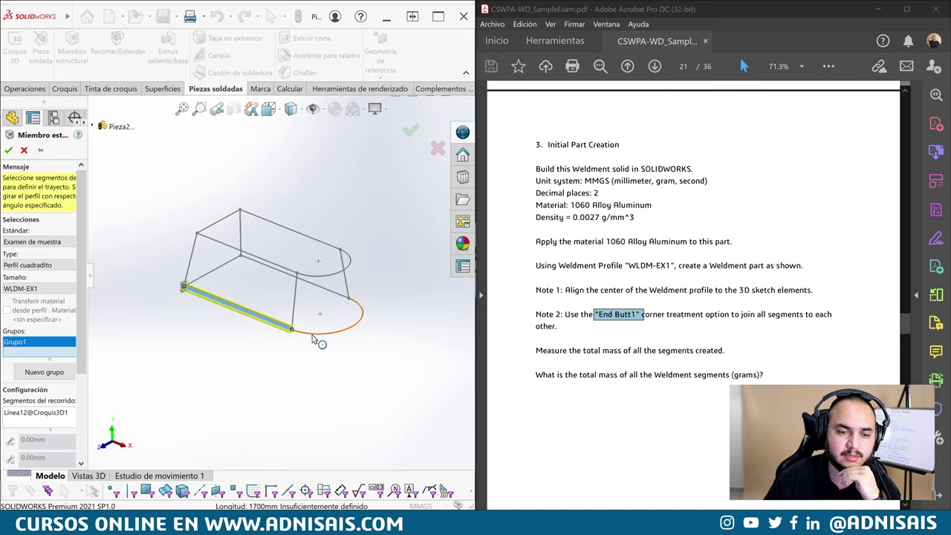
pyautogui.click(325, 333)
pyautogui.click(275, 269)
pyautogui.click(213, 270)
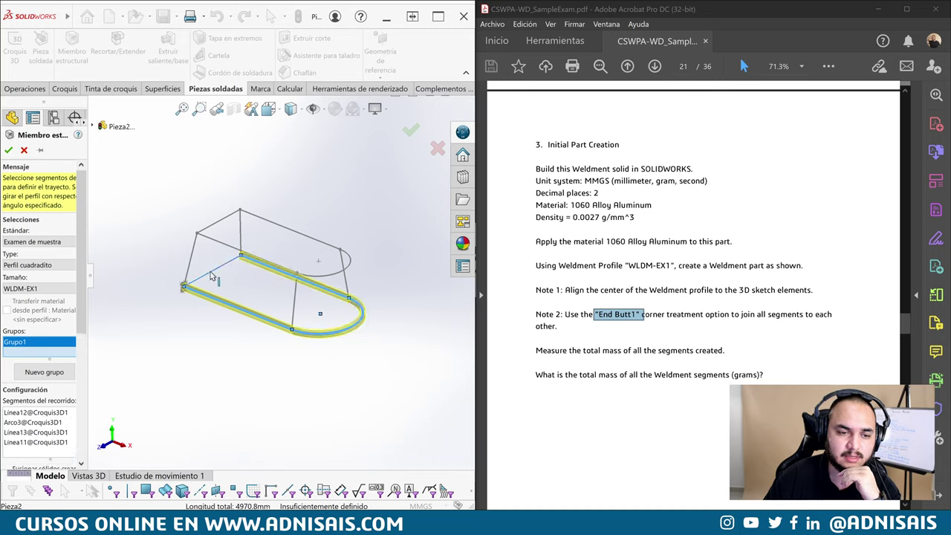
pyautogui.scroll(-3, 84, 324)
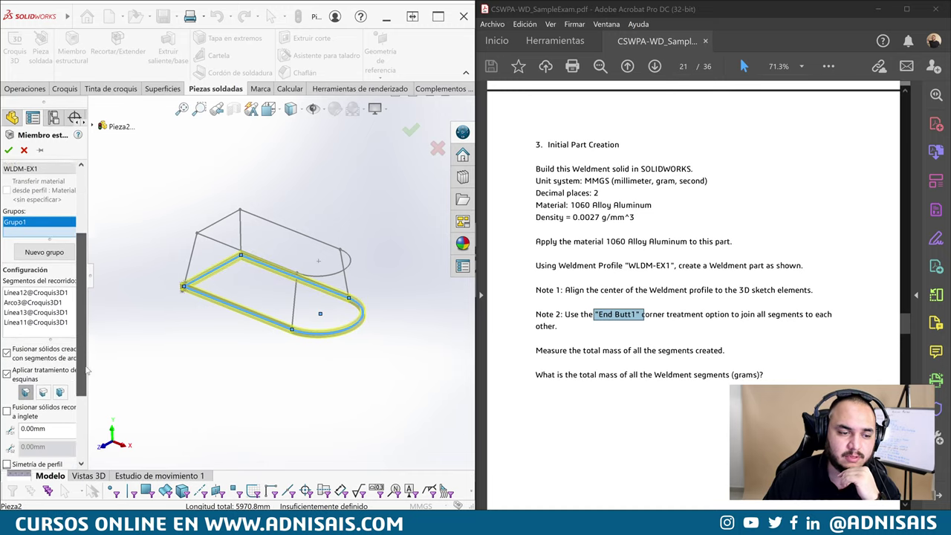
pyautogui.scroll(-3, 206, 276)
pyautogui.scroll(-2, 206, 275)
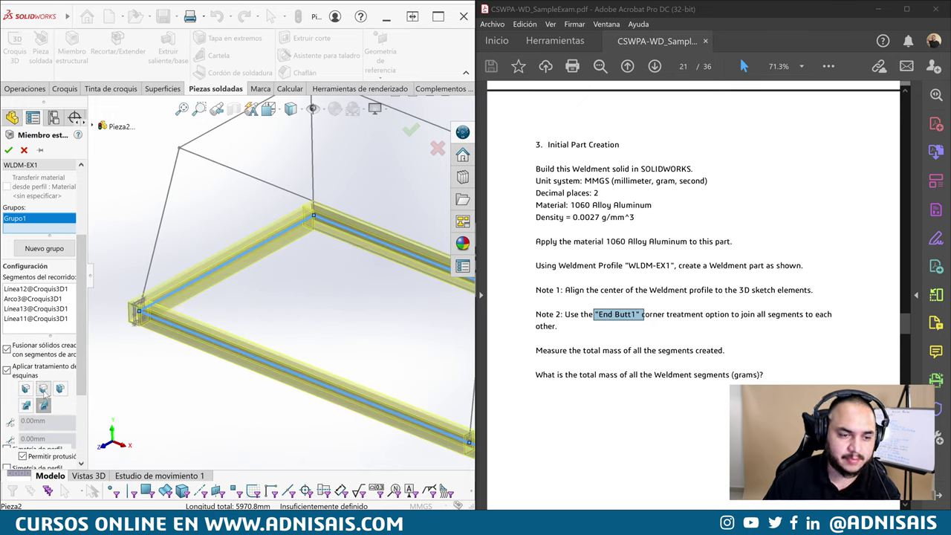
# Add the upper loop segments as a second group, apply End Butt corners, and confirm
pyautogui.click(43, 248)
pyautogui.click(251, 178)
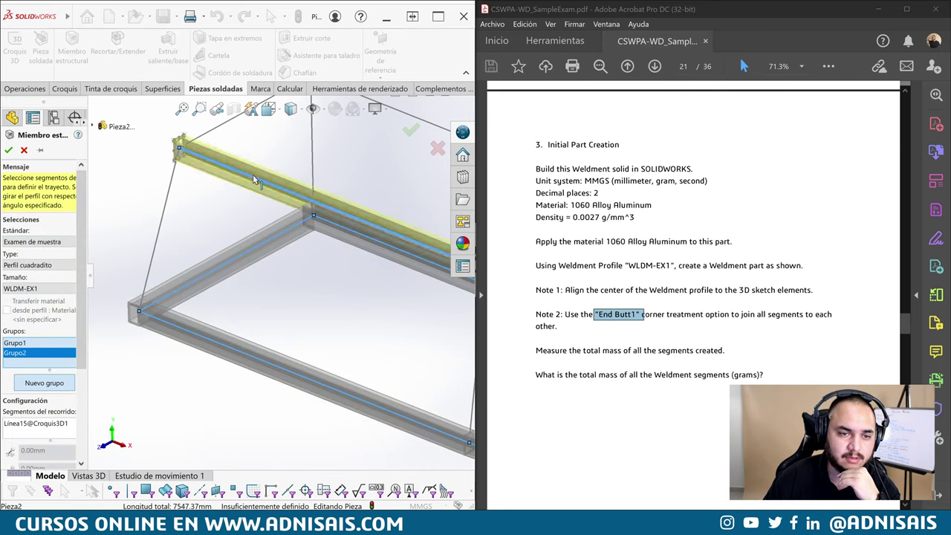
pyautogui.moveTo(250, 178); pyautogui.dragTo(369, 275, button='middle')
pyautogui.click(407, 289)
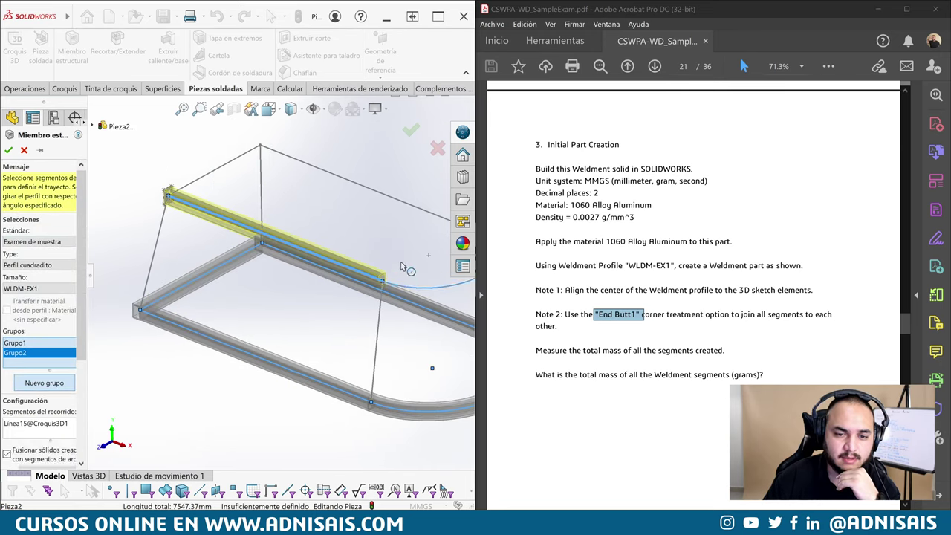
pyautogui.click(399, 202)
pyautogui.click(229, 163)
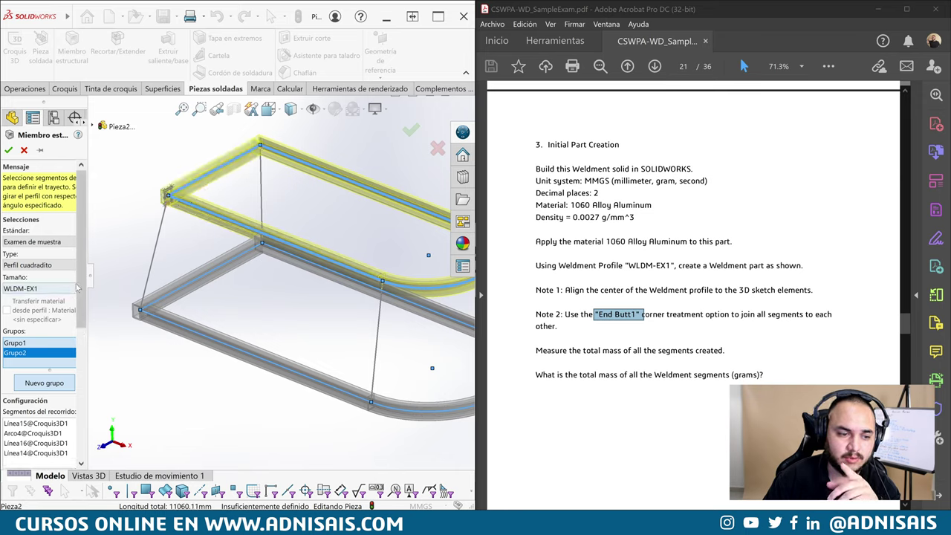
pyautogui.scroll(-3, 43, 334)
pyautogui.click(43, 441)
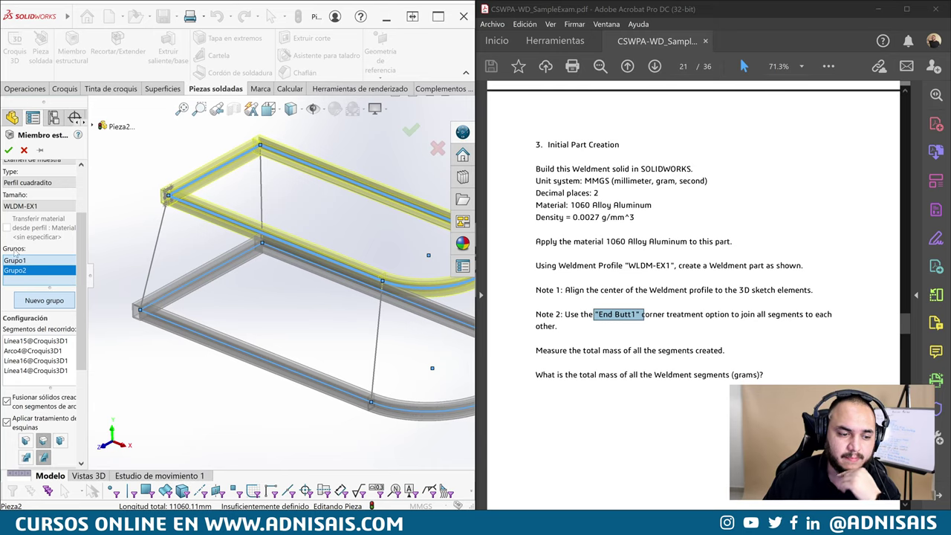
pyautogui.click(8, 150)
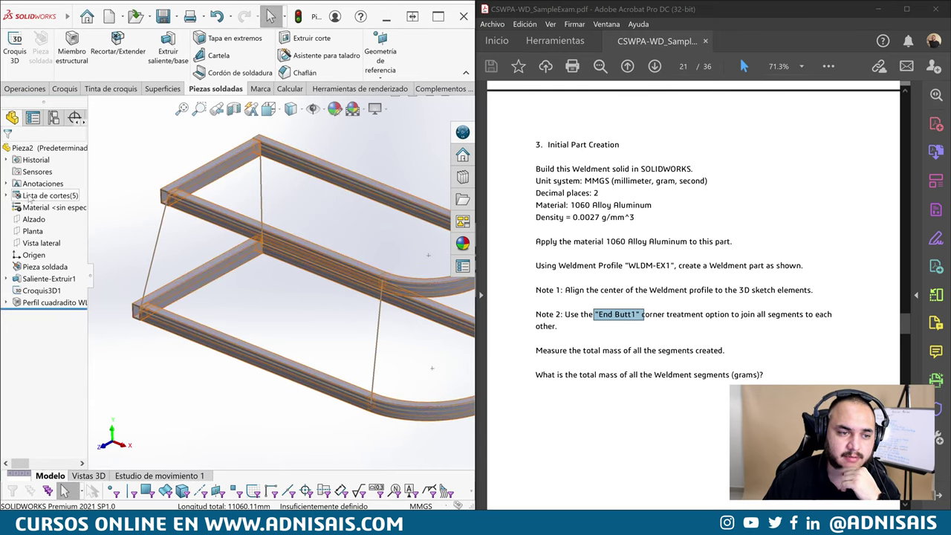
pyautogui.rightClick(30, 208)
# Apply Aleación 1060 from the aluminium alloys to the part
pyautogui.click(61, 213)
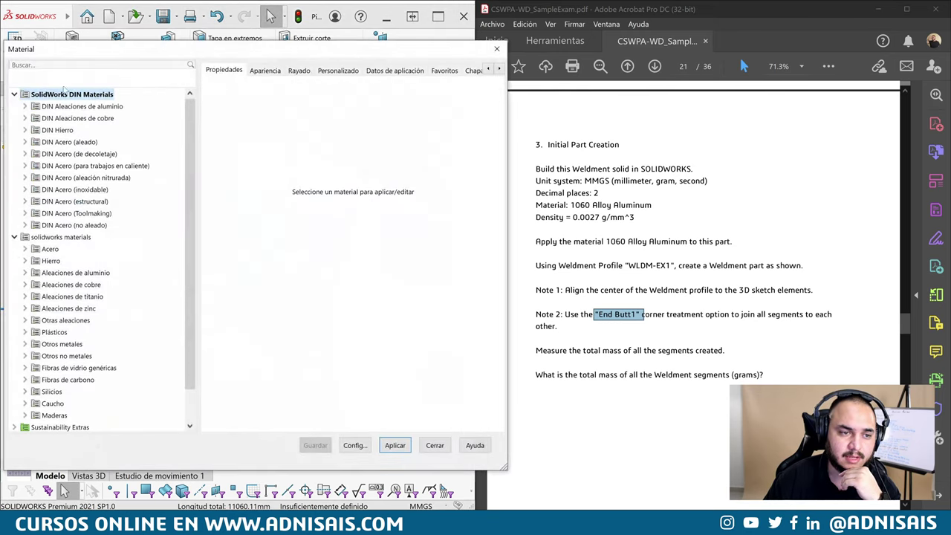
pyautogui.click(26, 273)
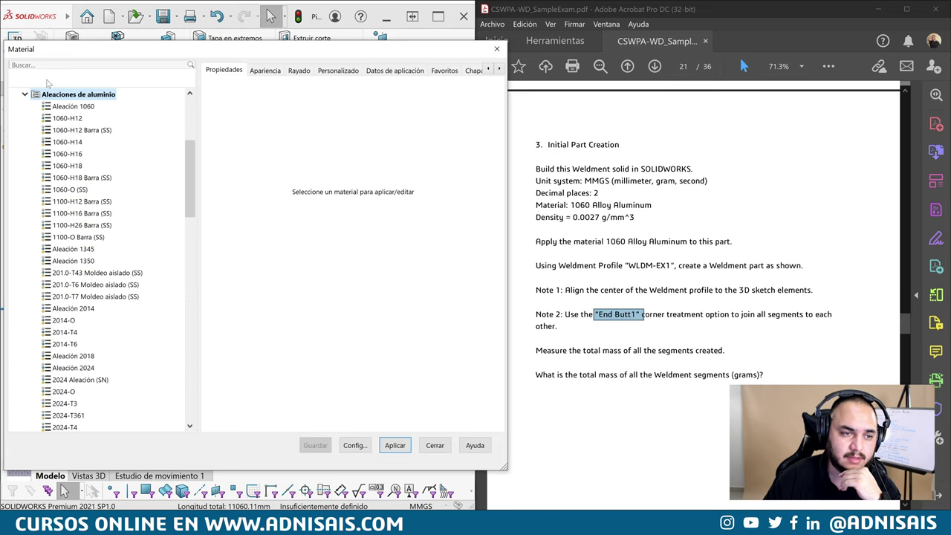
pyautogui.click(71, 107)
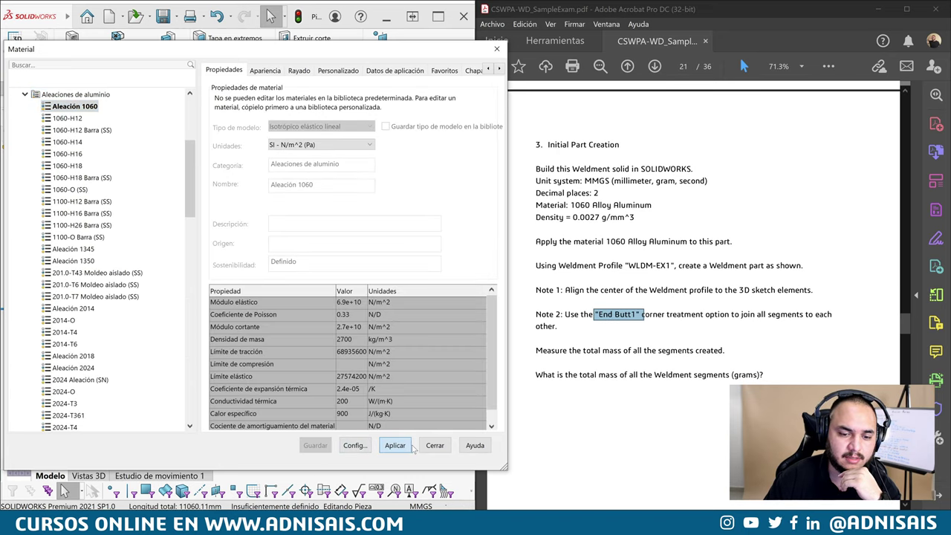
pyautogui.click(434, 444)
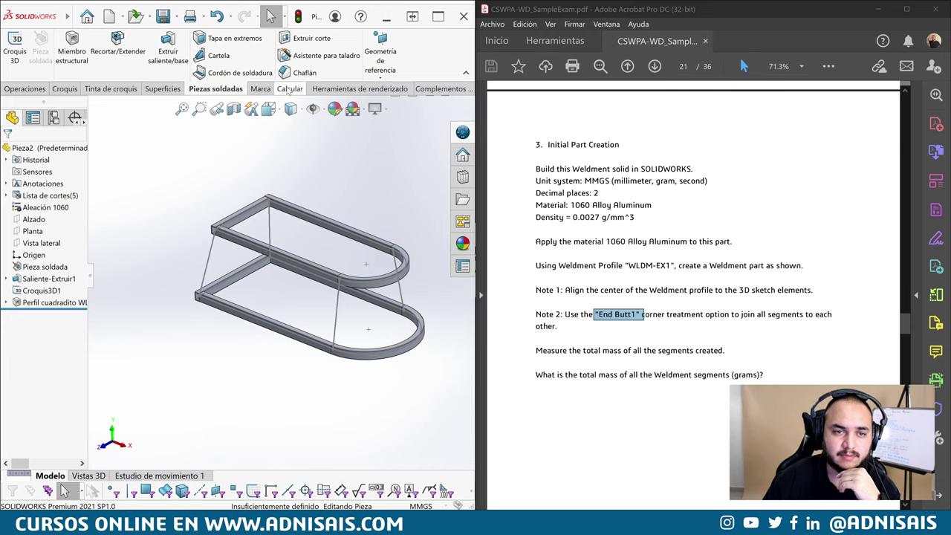
# Show the mass properties (3370038.94 g) and mark the mass requirement in the exam
pyautogui.click(288, 88)
pyautogui.click(133, 45)
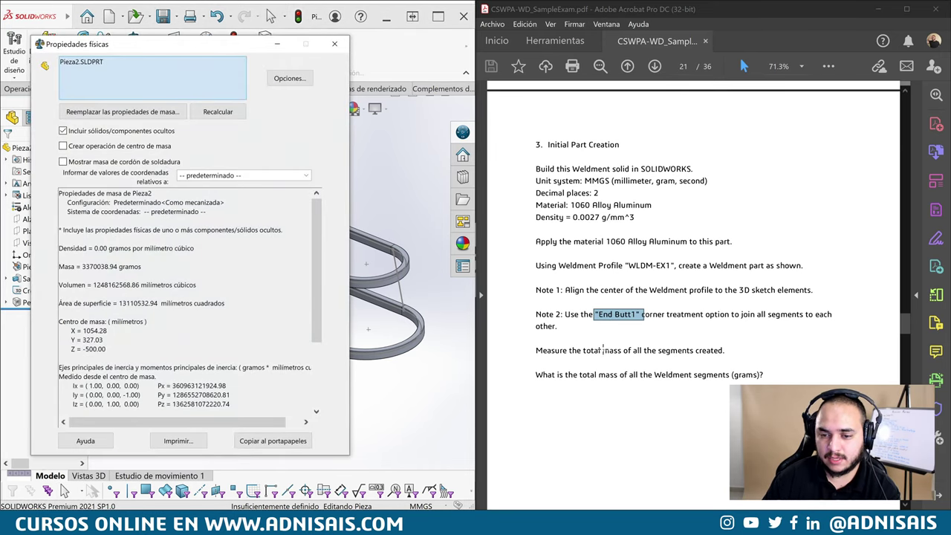
pyautogui.moveTo(602, 350); pyautogui.dragTo(673, 350)
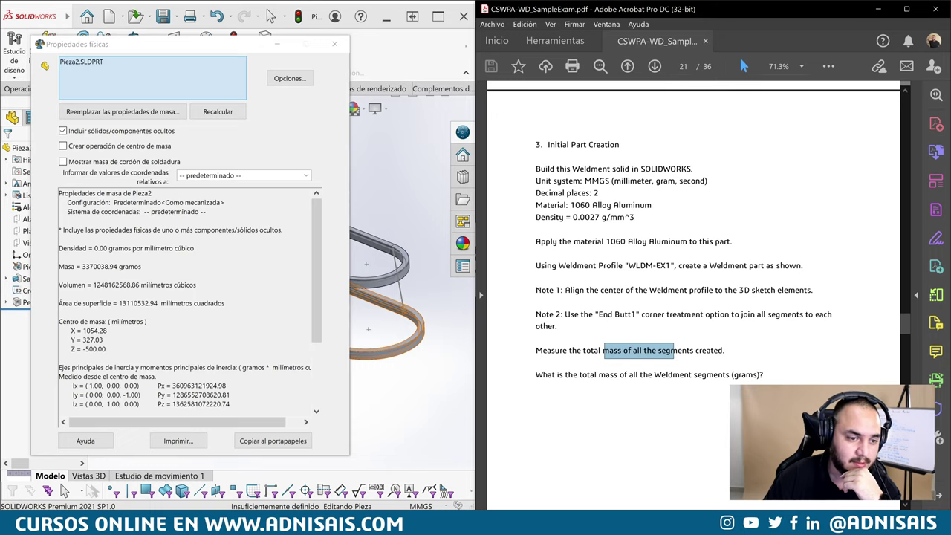
pyautogui.scroll(-2, 864, 267)
pyautogui.scroll(-2, 864, 267)
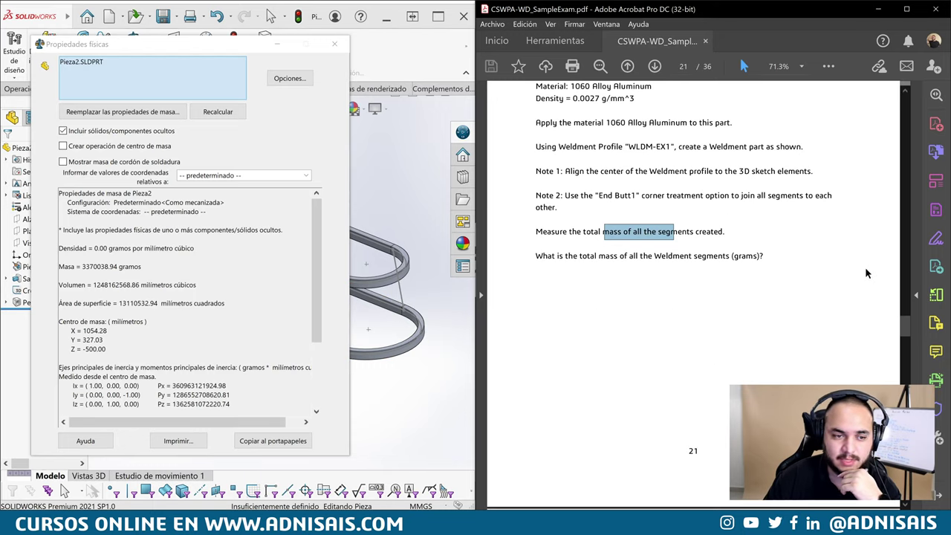
pyautogui.moveTo(903, 327)
pyautogui.mouseDown()
pyautogui.moveTo(910, 379)
pyautogui.moveTo(905, 345)
pyautogui.mouseUp()
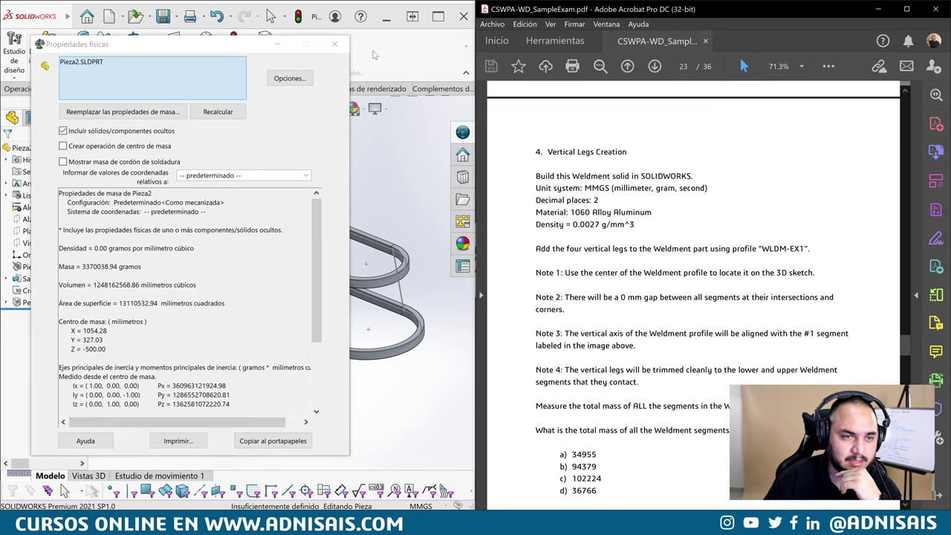
# Reopen the mass properties to read the volume, then close them
pyautogui.click(334, 44)
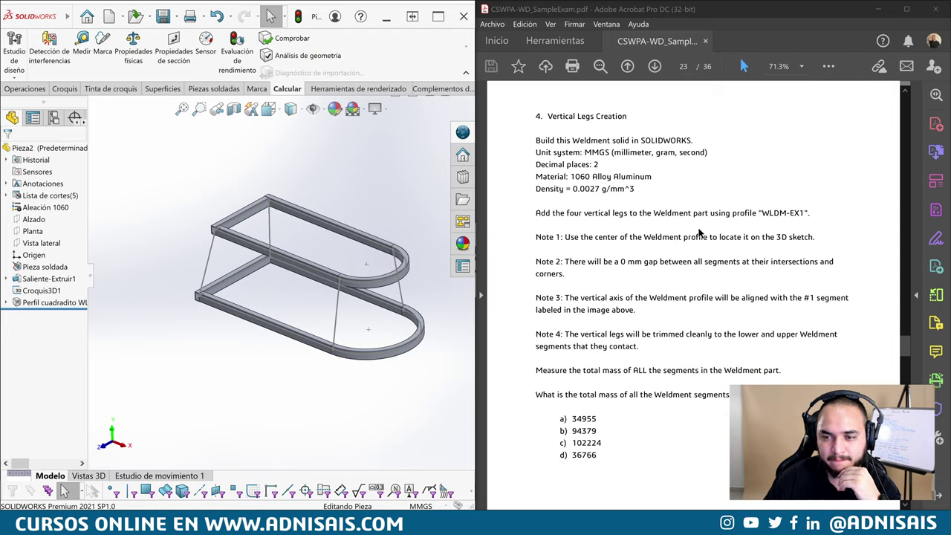
pyautogui.scroll(-3, 703, 213)
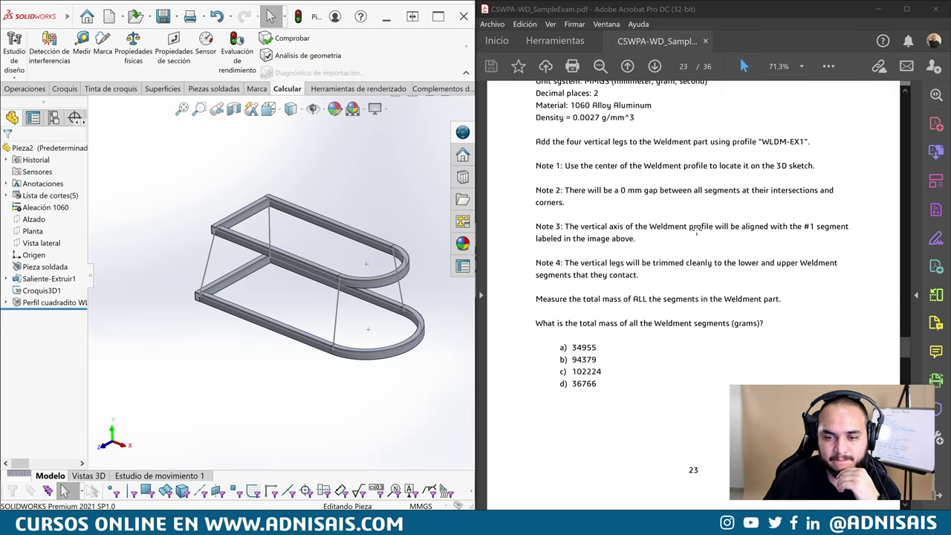
pyautogui.scroll(-1, 696, 230)
pyautogui.scroll(-1, 697, 231)
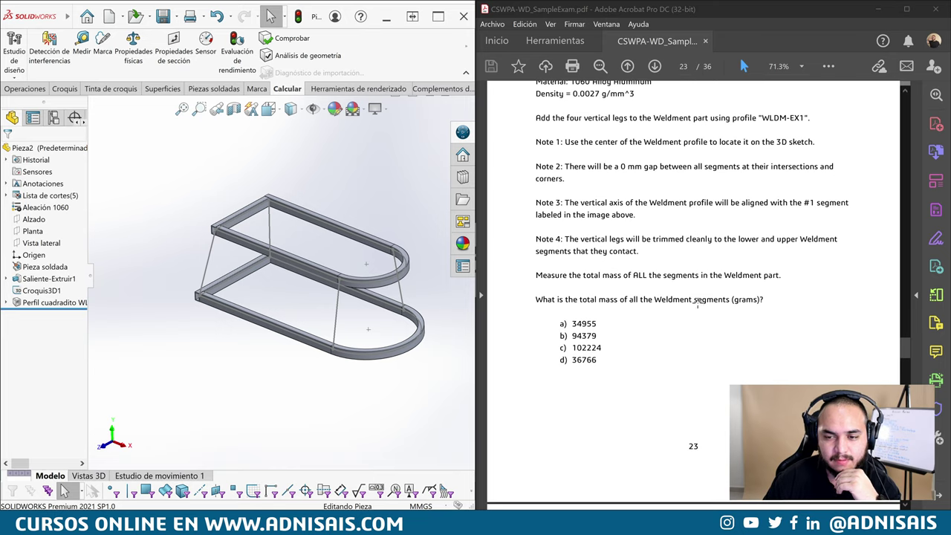
pyautogui.click(133, 49)
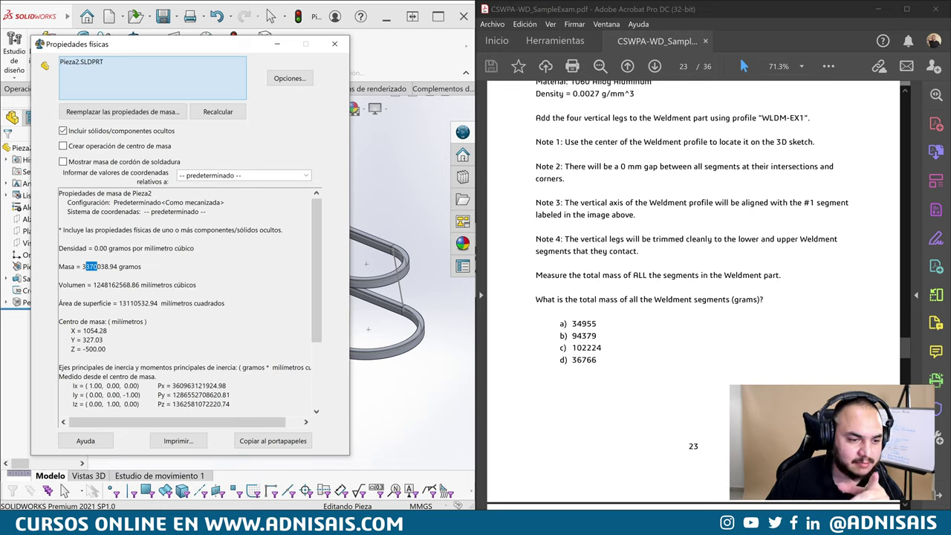
pyautogui.moveTo(95, 285); pyautogui.dragTo(146, 285)
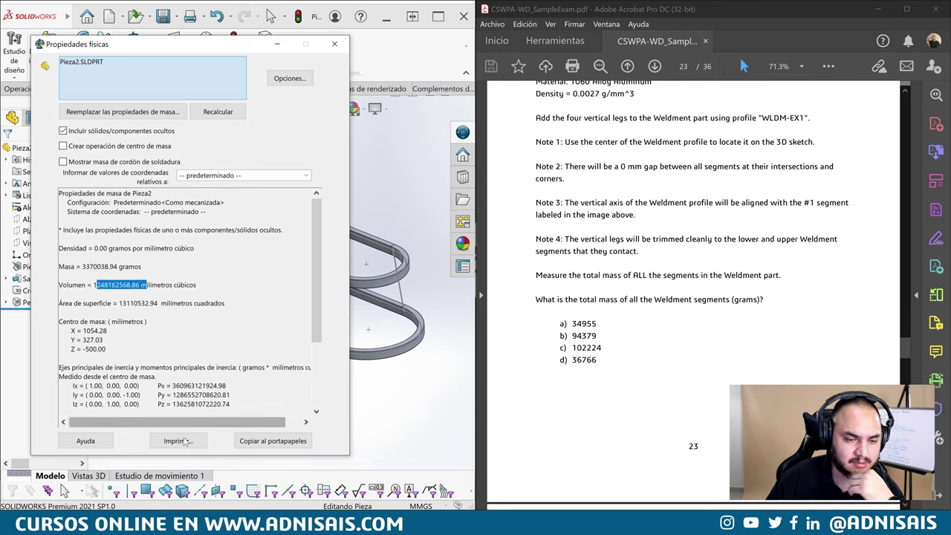
pyautogui.click(337, 47)
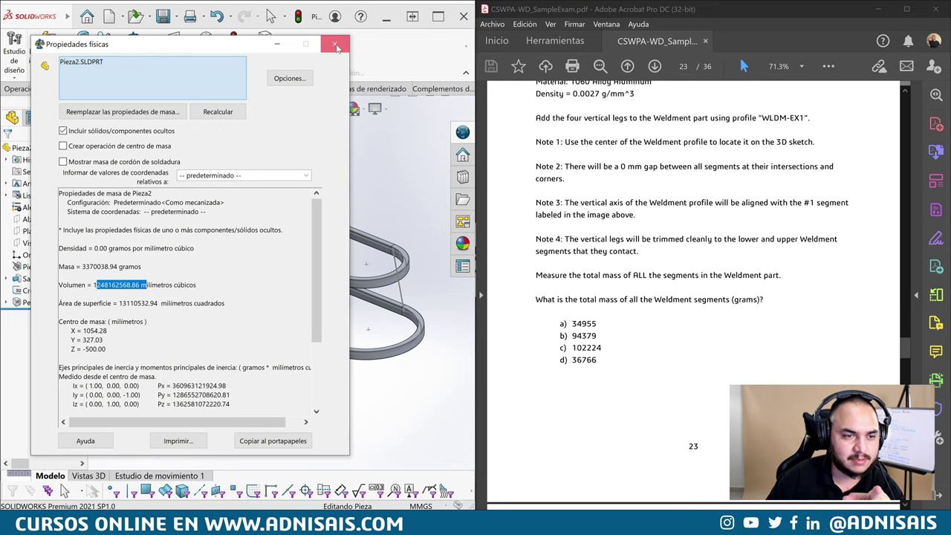
# Expand the Lista de cortes and select its first cut-list item
pyautogui.click(7, 196)
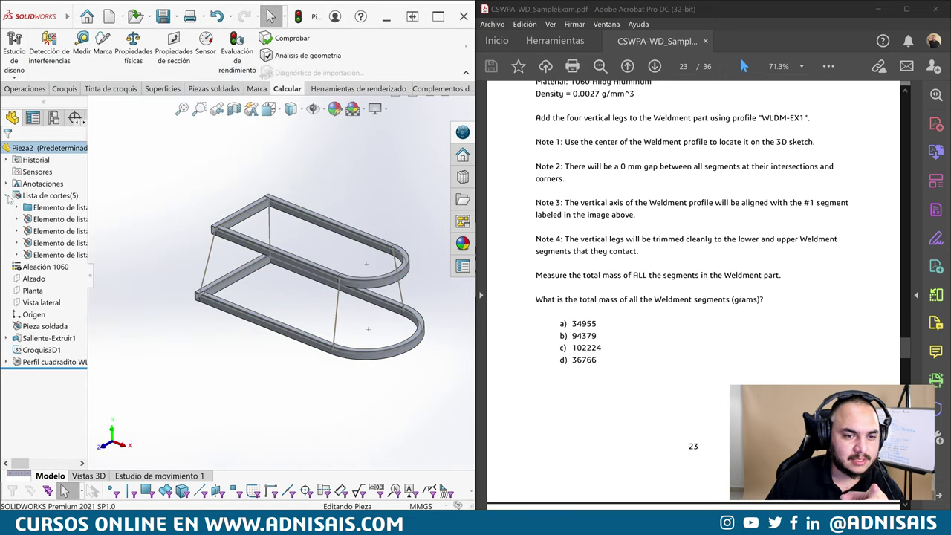
pyautogui.click(44, 208)
pyautogui.click(16, 208)
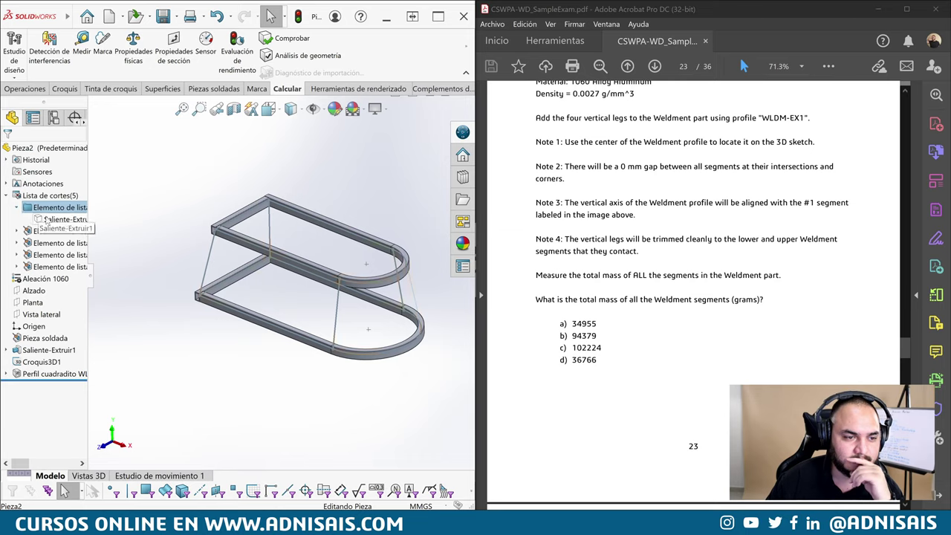
# Show the hidden Saliente-Extruir1 body, then remove it with a Delete Body feature
pyautogui.click(55, 219)
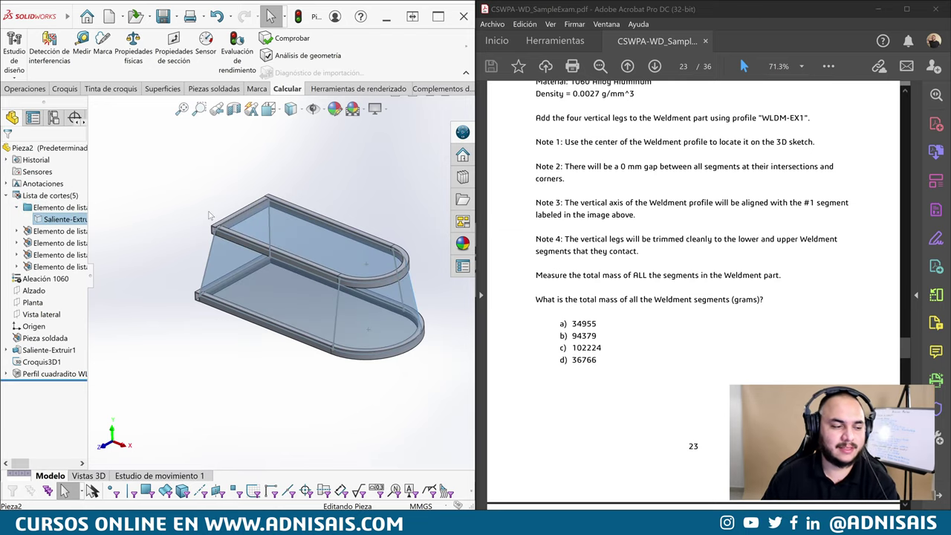
pyautogui.click(63, 220)
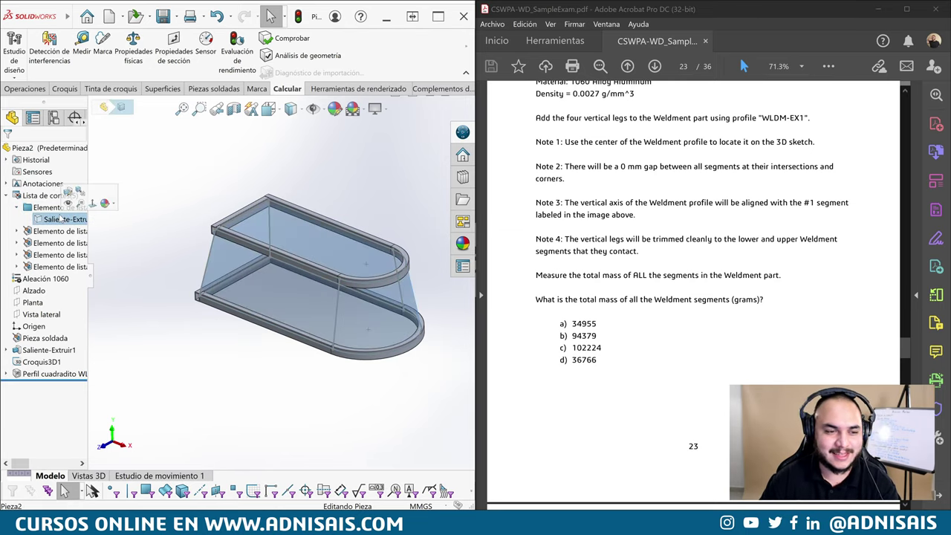
pyautogui.click(68, 204)
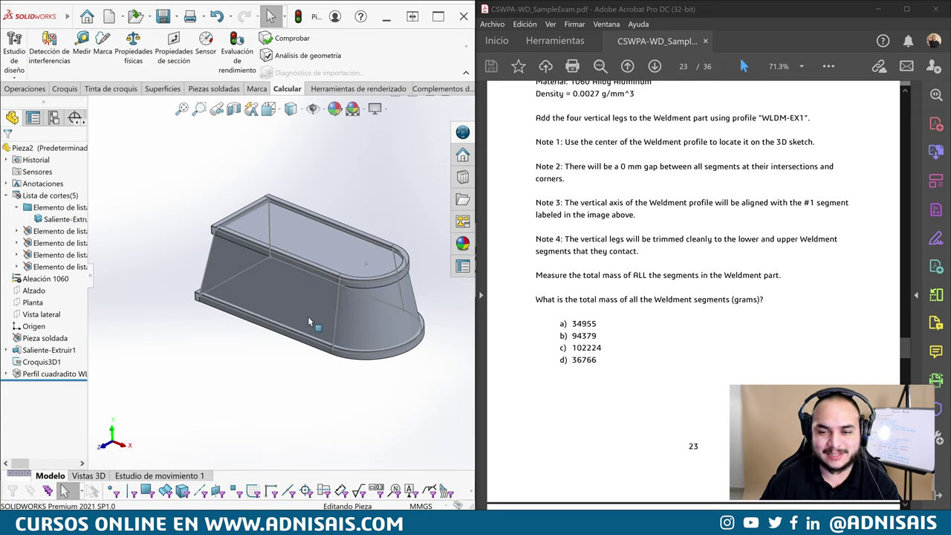
pyautogui.click(297, 290)
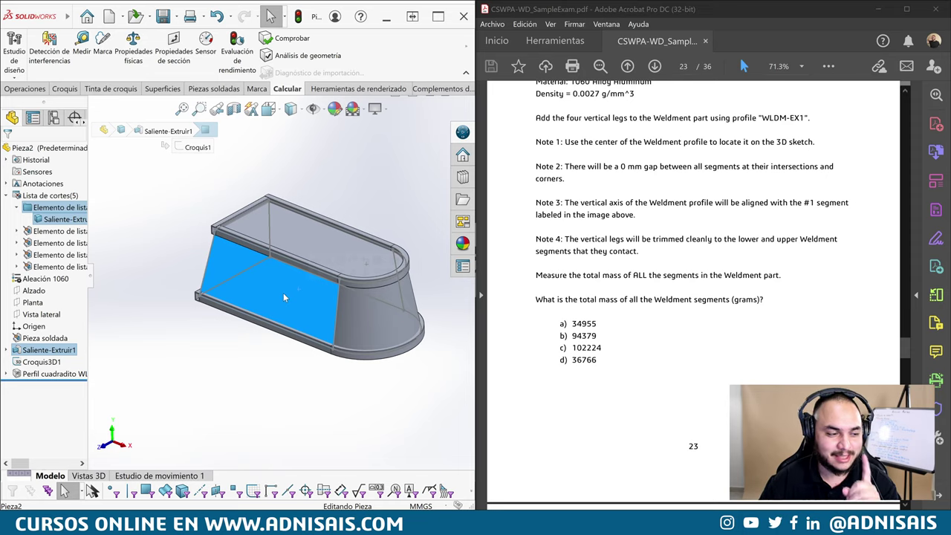
pyautogui.click(63, 219)
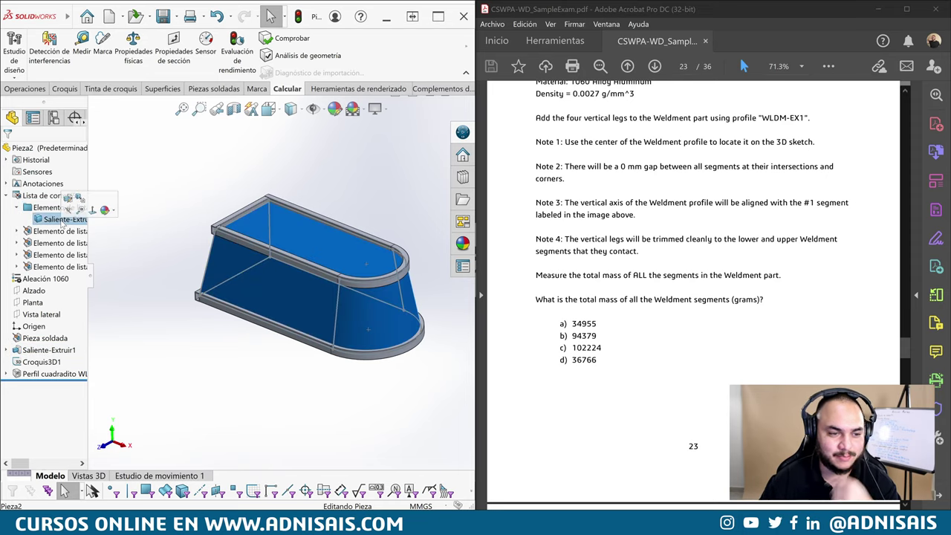
pyautogui.press('Delete')
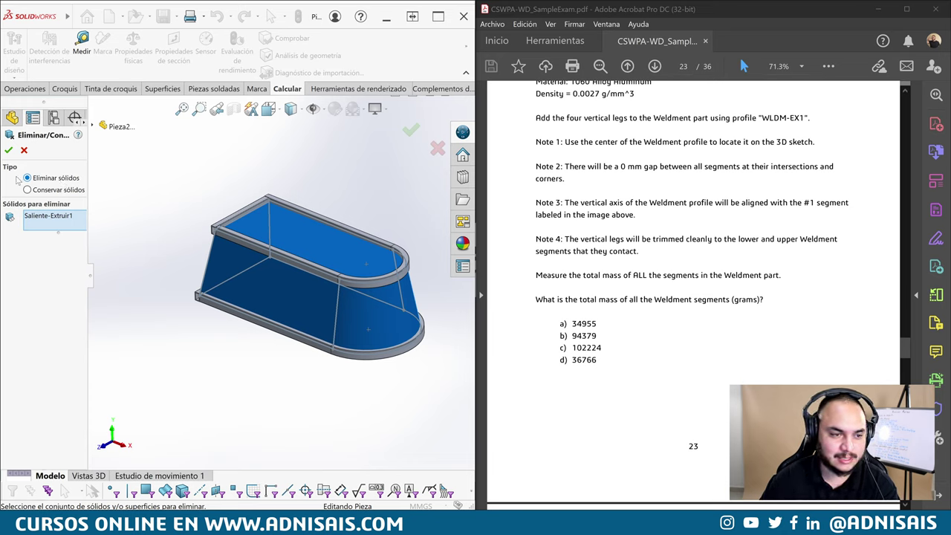
pyautogui.click(9, 153)
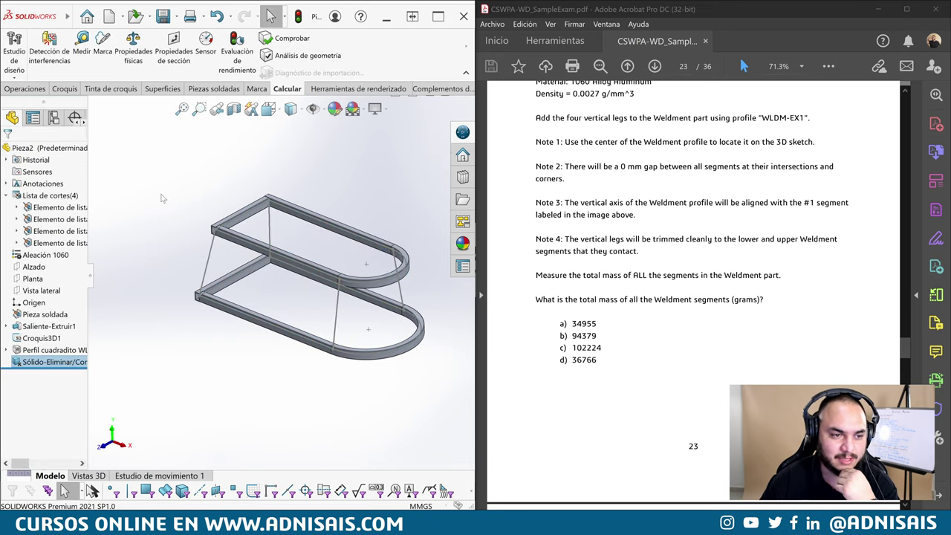
pyautogui.click(145, 59)
pyautogui.moveTo(81, 248); pyautogui.dragTo(60, 257)
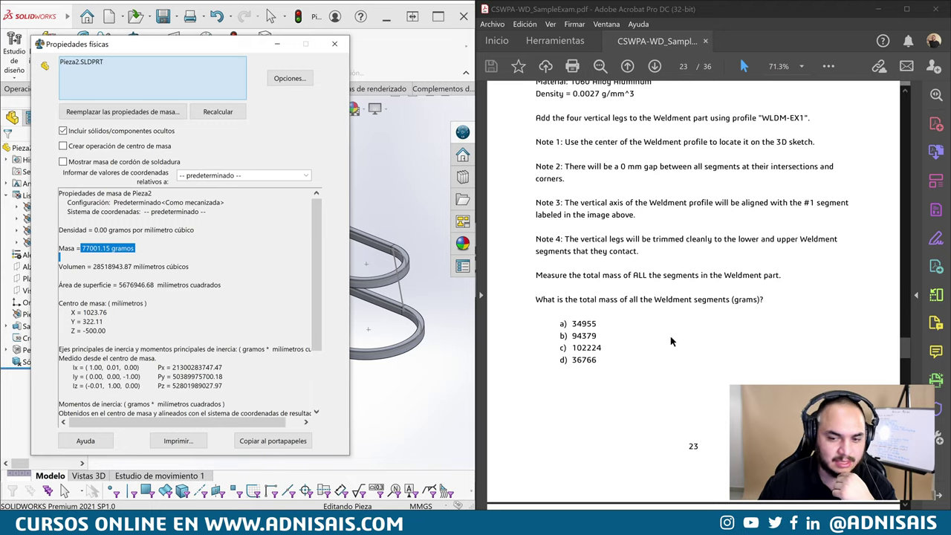
pyautogui.scroll(-3, 606, 338)
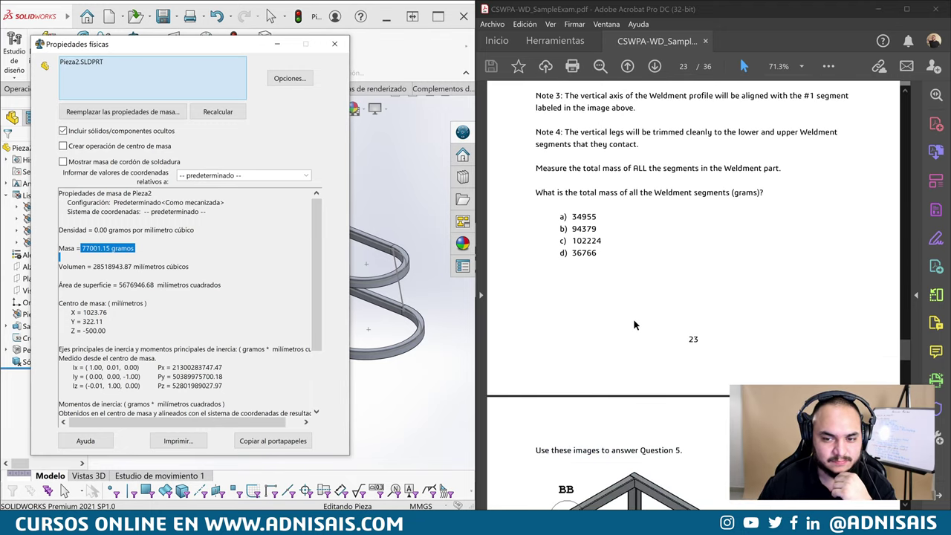
pyautogui.click(334, 44)
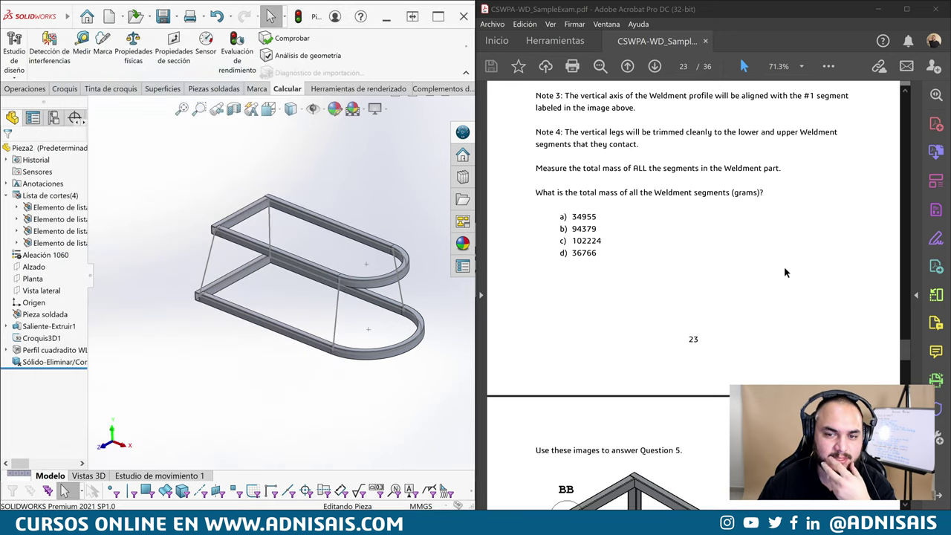
pyautogui.scroll(3, 785, 267)
pyautogui.scroll(2, 790, 267)
pyautogui.scroll(2, 795, 263)
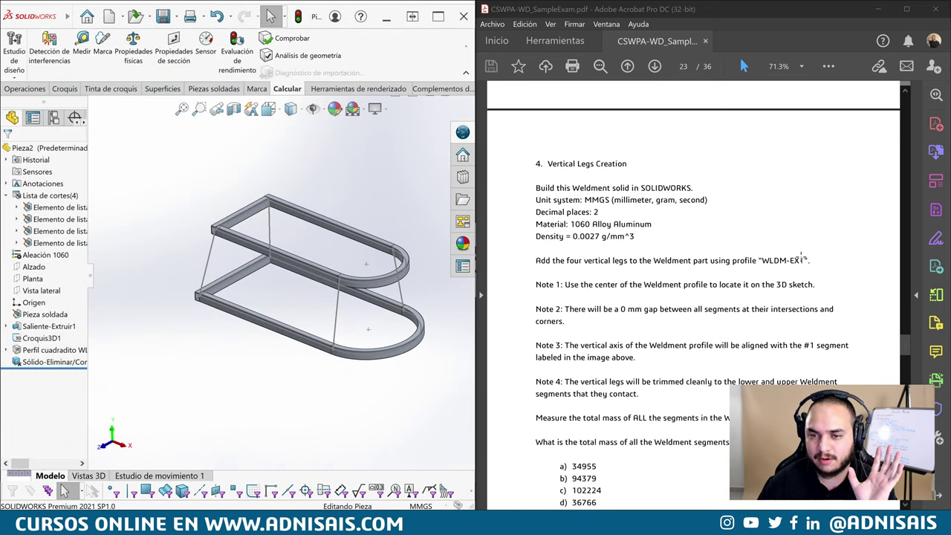
pyautogui.scroll(2, 802, 257)
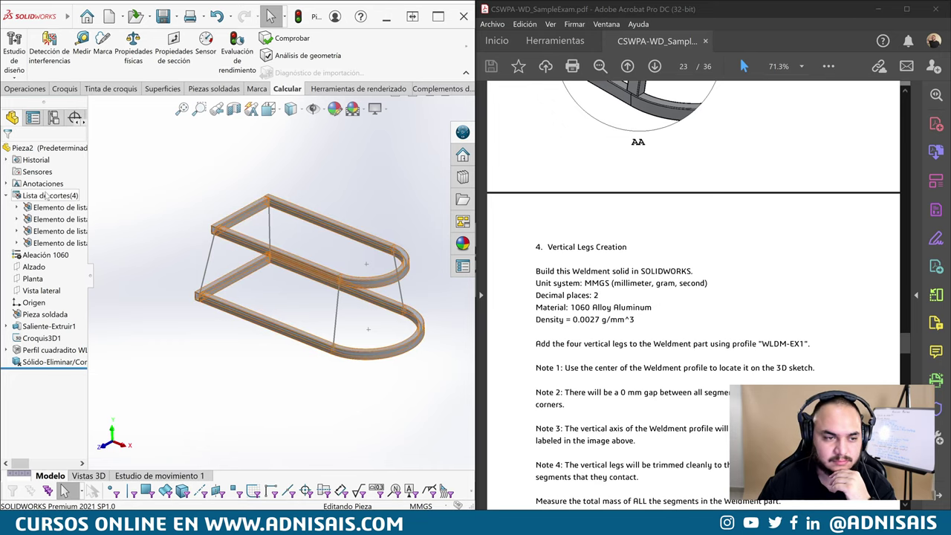
pyautogui.rightClick(46, 194)
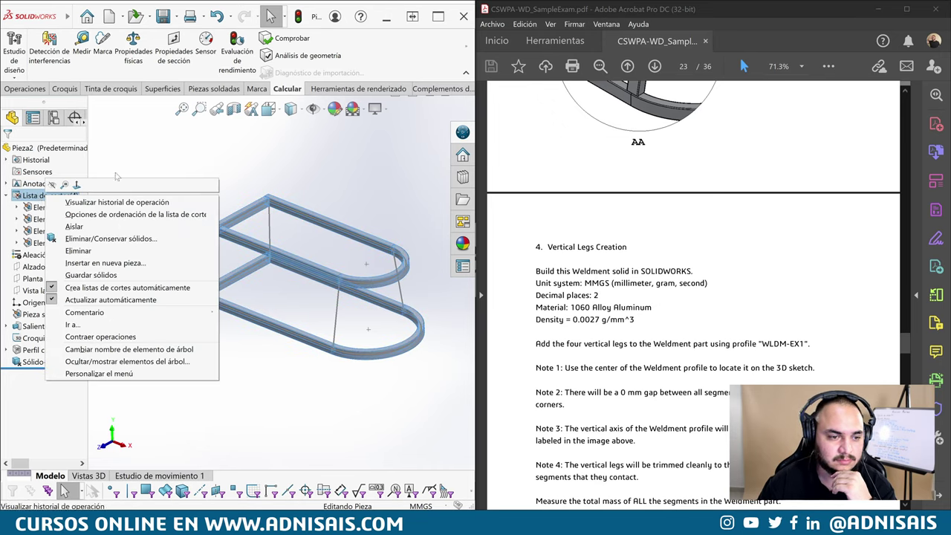
pyautogui.click(30, 205)
pyautogui.click(17, 207)
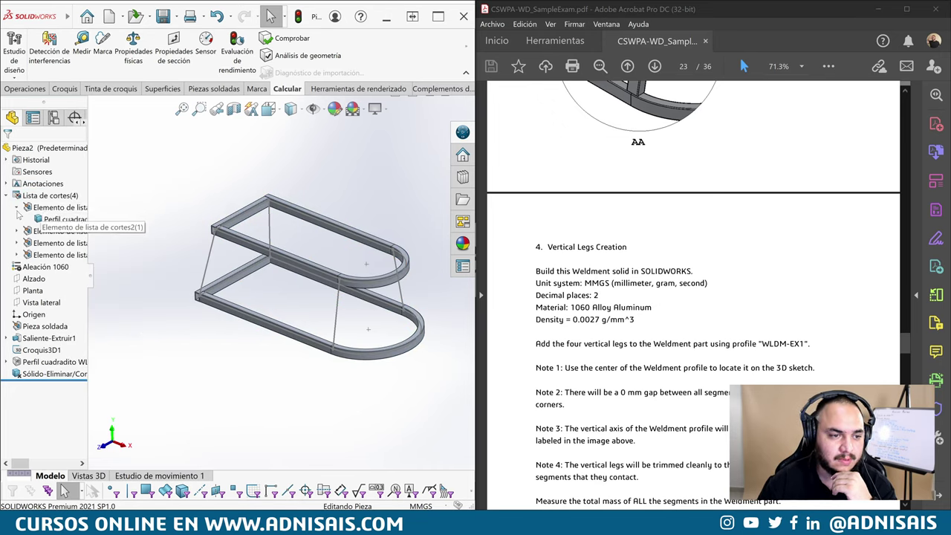
pyautogui.click(17, 208)
pyautogui.scroll(2, 802, 297)
pyautogui.scroll(2, 801, 297)
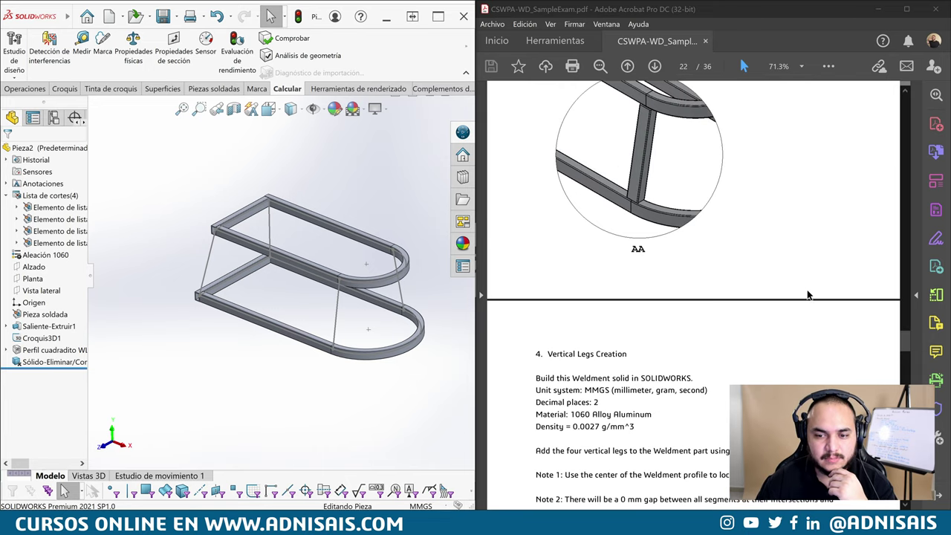
pyautogui.scroll(3, 803, 295)
pyautogui.scroll(2, 805, 289)
pyautogui.scroll(4, 808, 285)
pyautogui.scroll(2, 810, 283)
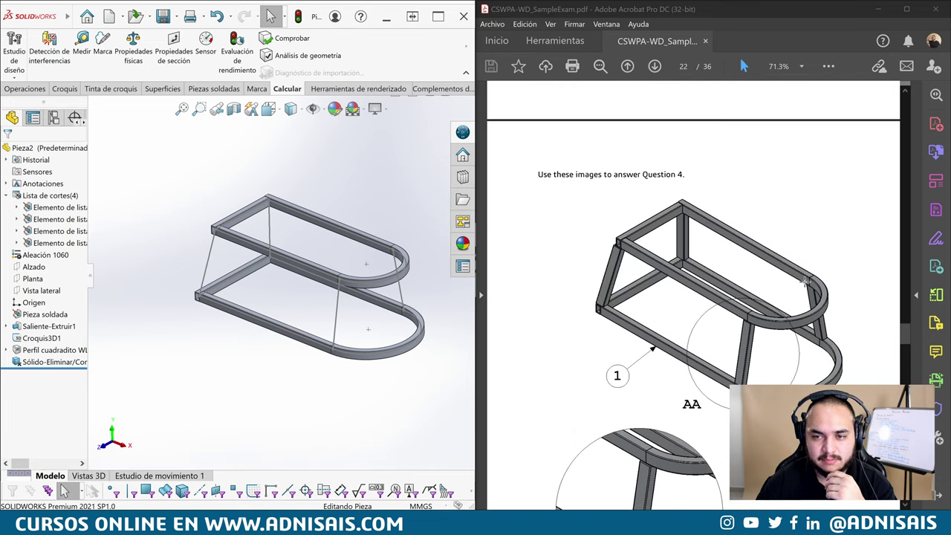
pyautogui.scroll(4, 808, 279)
pyautogui.scroll(1, 804, 275)
pyautogui.scroll(2, 802, 273)
pyautogui.scroll(2, 800, 271)
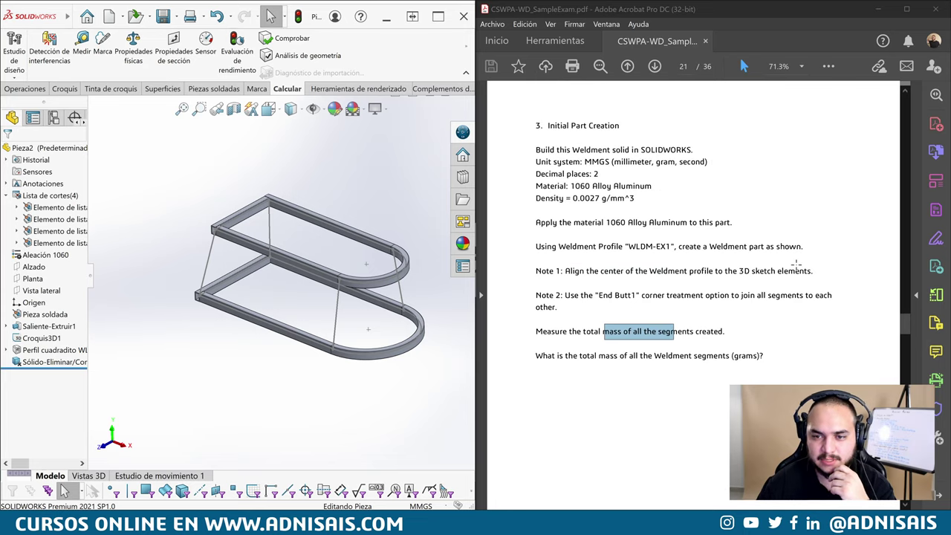
pyautogui.scroll(1, 791, 245)
pyautogui.moveTo(904, 325); pyautogui.dragTo(908, 371)
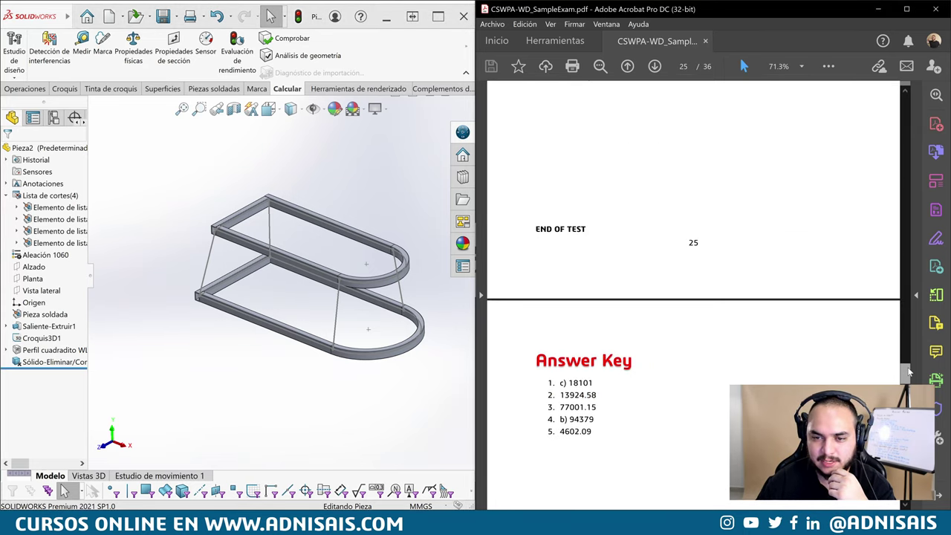
pyautogui.click(133, 44)
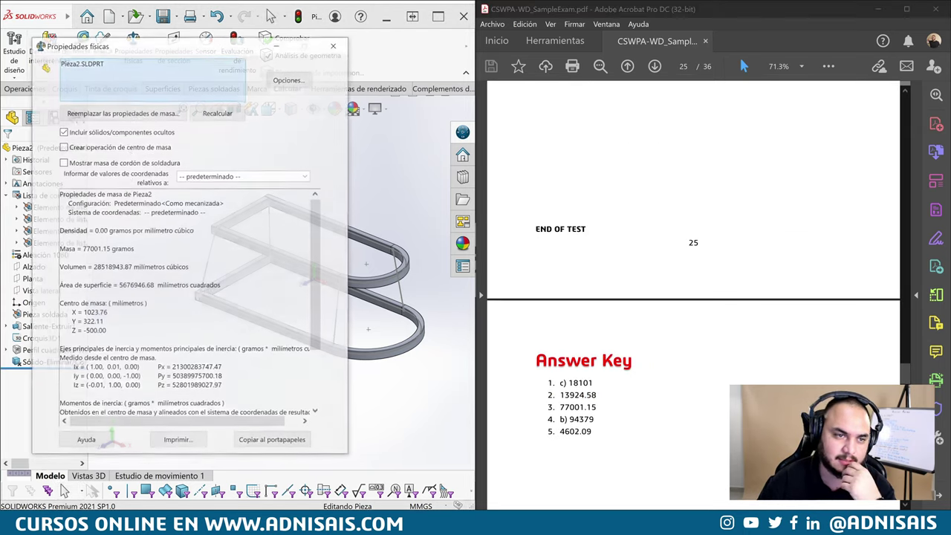
pyautogui.moveTo(81, 248); pyautogui.dragTo(60, 257)
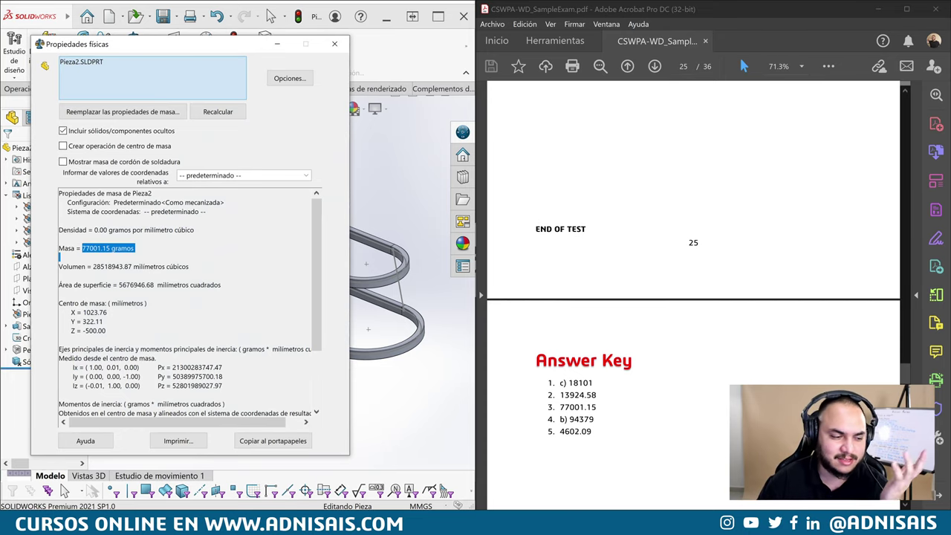
pyautogui.click(334, 44)
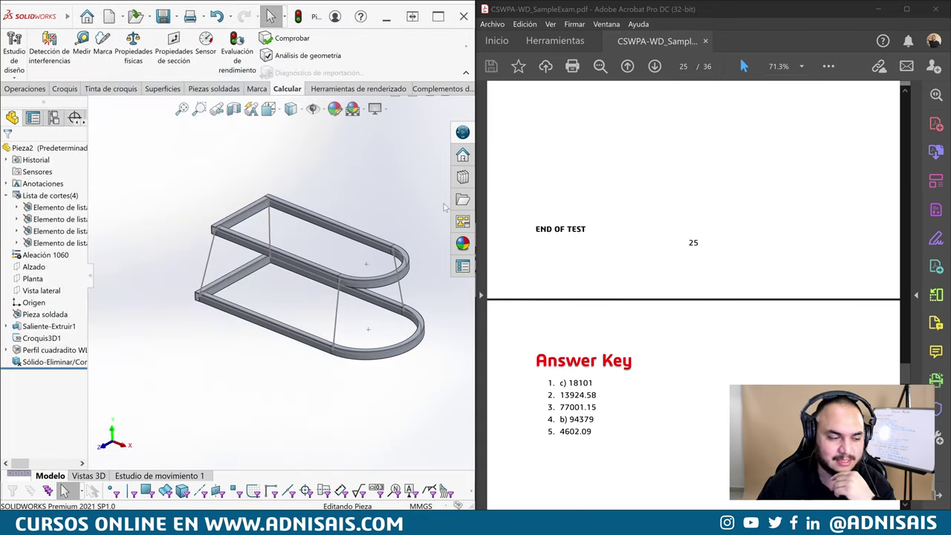
pyautogui.scroll(5, 782, 265)
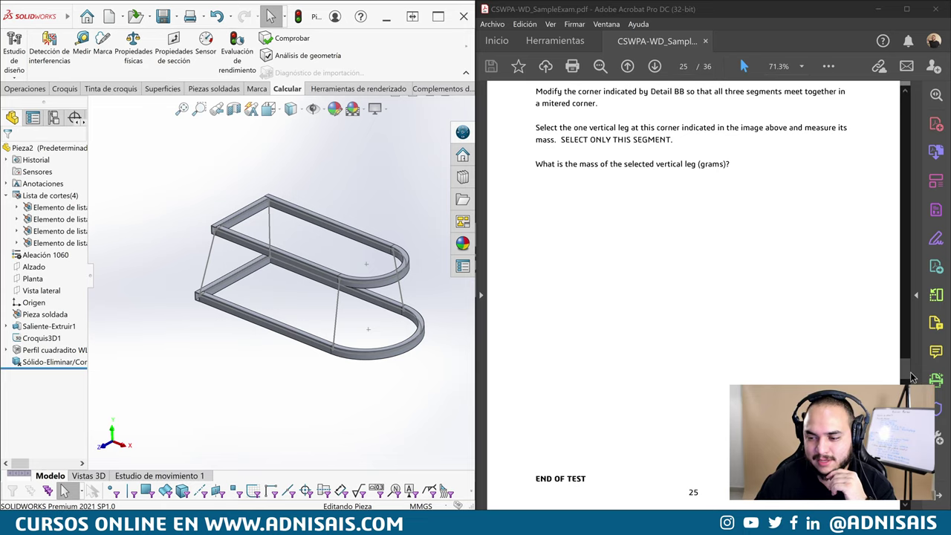
pyautogui.moveTo(906, 371); pyautogui.dragTo(910, 355)
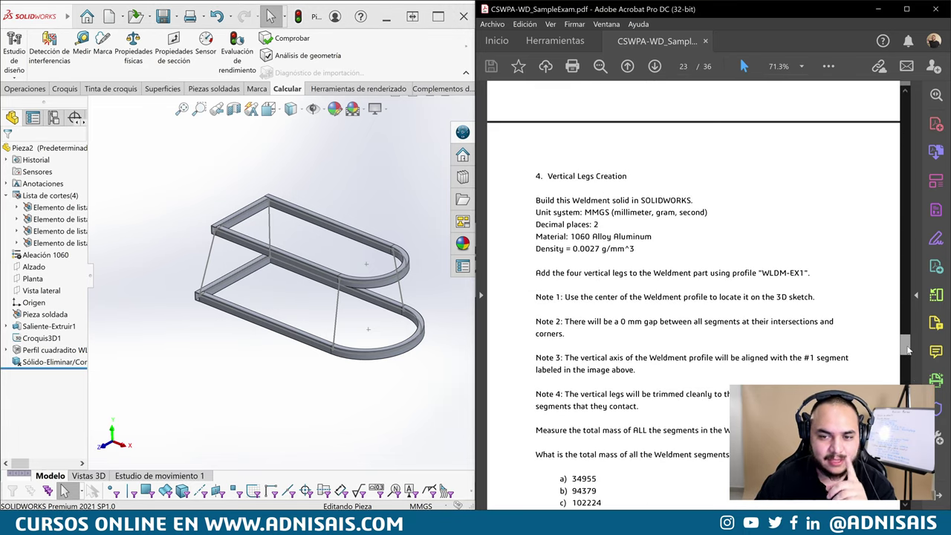
pyautogui.scroll(5, 711, 255)
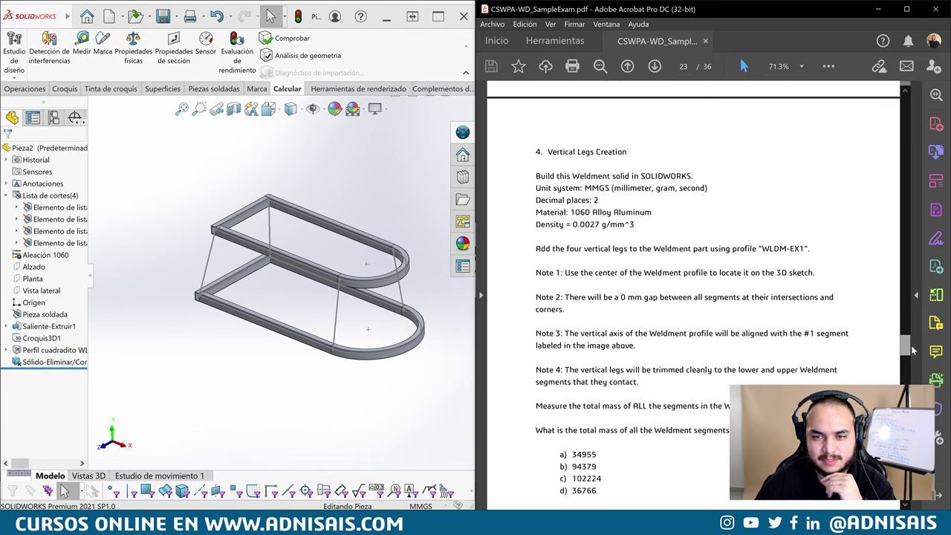
pyautogui.scroll(5, 712, 255)
pyautogui.scroll(2, 711, 255)
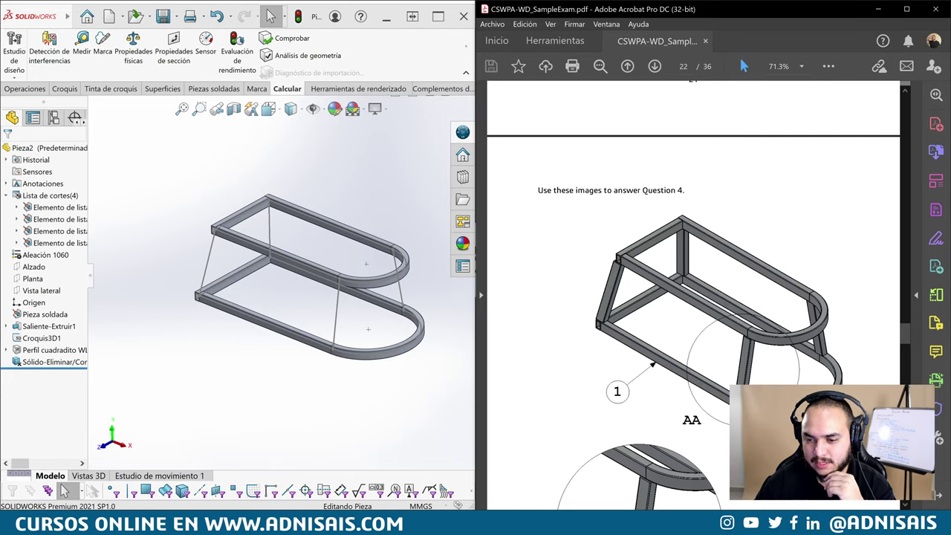
pyautogui.scroll(-2, 631, 406)
pyautogui.scroll(-2, 630, 406)
pyautogui.scroll(-1, 630, 406)
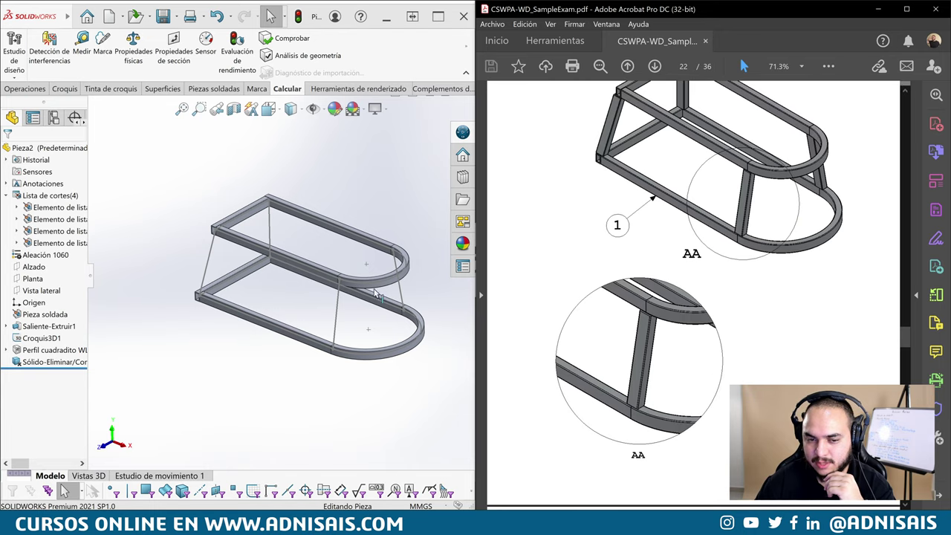
# Edit the square-tube member and add a new group on leg line Linea20, rotated 90°
pyautogui.click(35, 351)
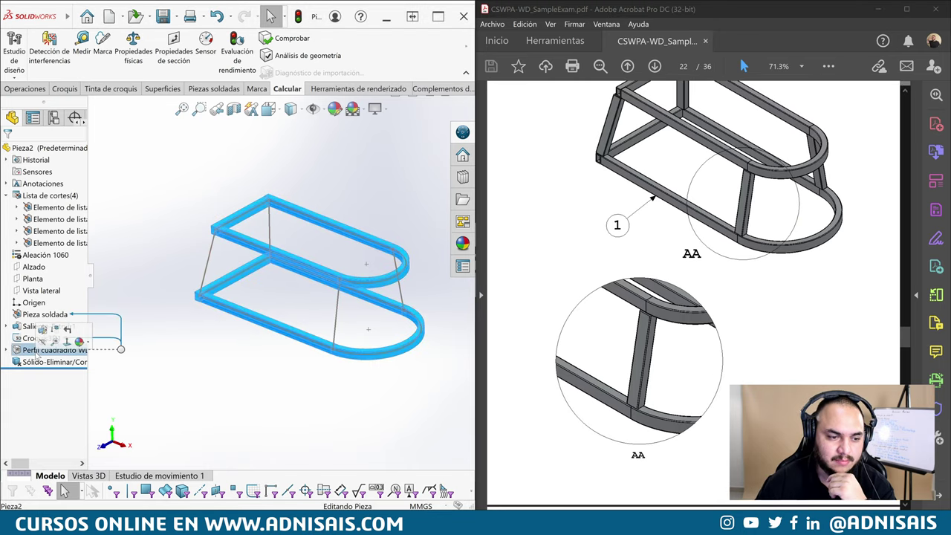
pyautogui.click(43, 334)
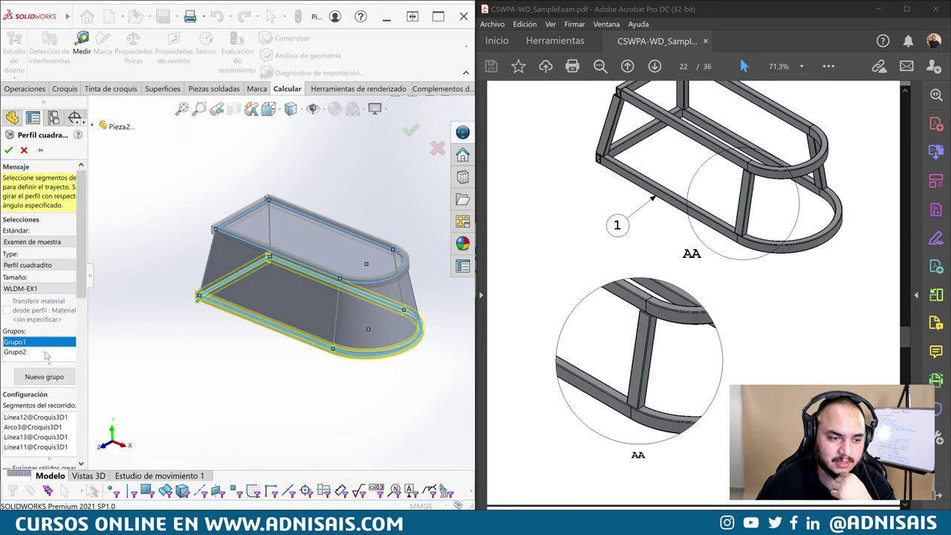
pyautogui.click(46, 376)
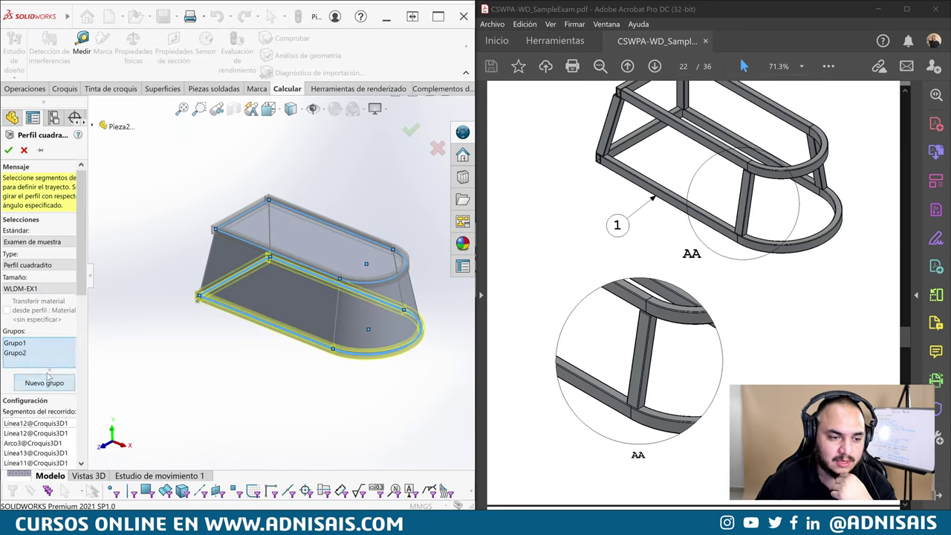
pyautogui.click(205, 279)
pyautogui.scroll(-5, 216, 286)
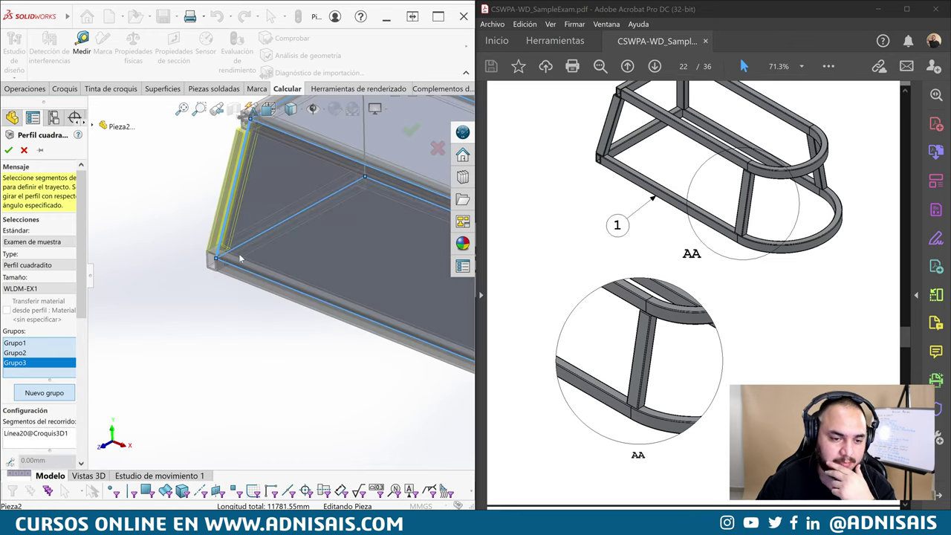
pyautogui.scroll(-2, 211, 233)
pyautogui.scroll(3, 663, 294)
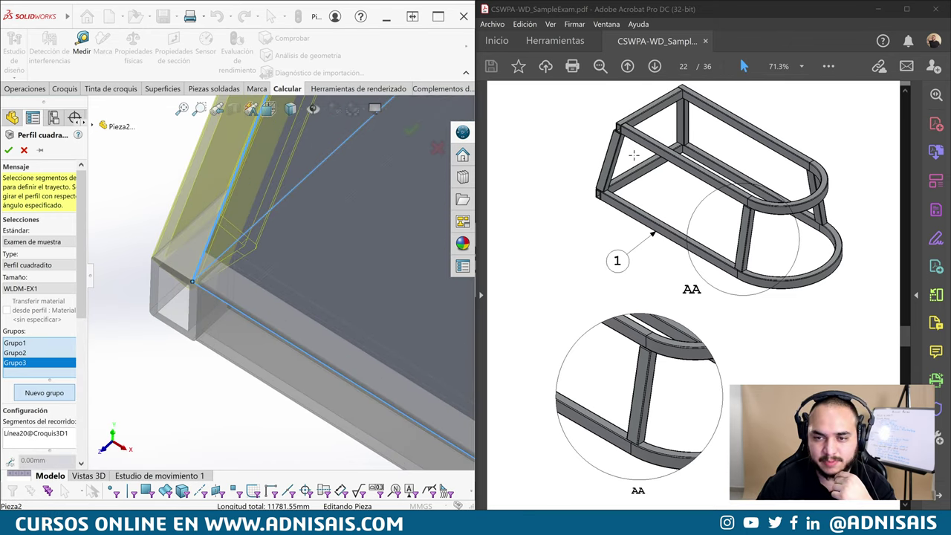
pyautogui.scroll(-1, 490, 183)
pyautogui.moveTo(81, 230); pyautogui.dragTo(86, 344)
pyautogui.click(29, 329)
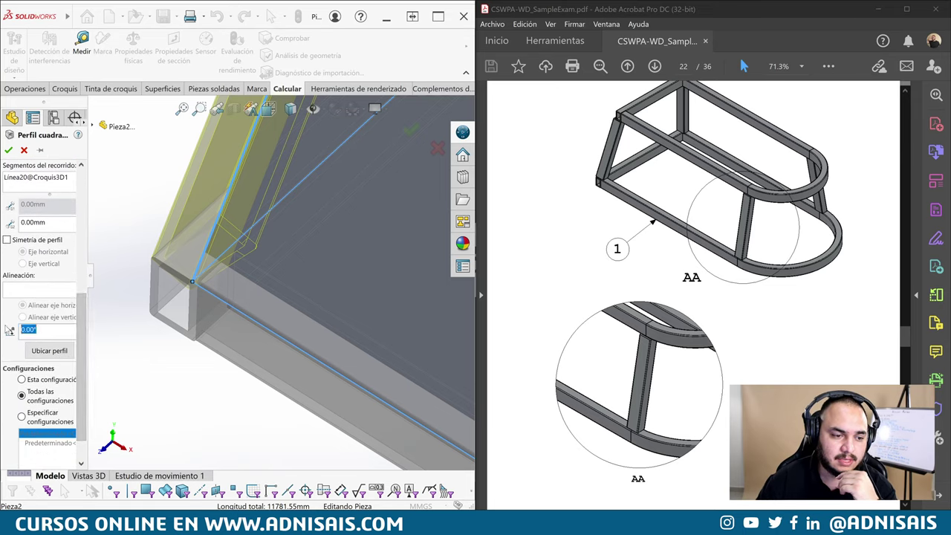
pyautogui.write('90')
pyautogui.press('Return')
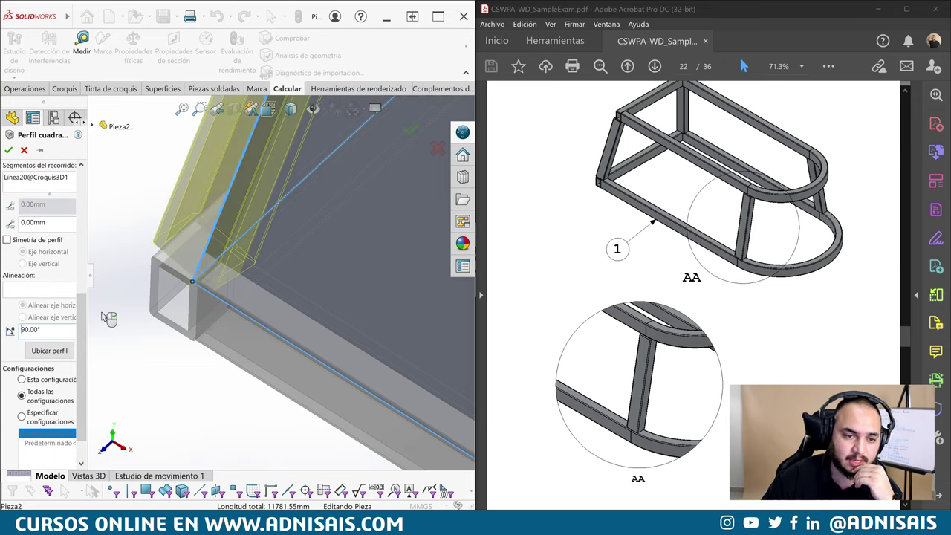
# Align the Linea20 leg profile to line Linea12 and check the tube preview
pyautogui.moveTo(247, 277); pyautogui.dragTo(212, 226, button='middle')
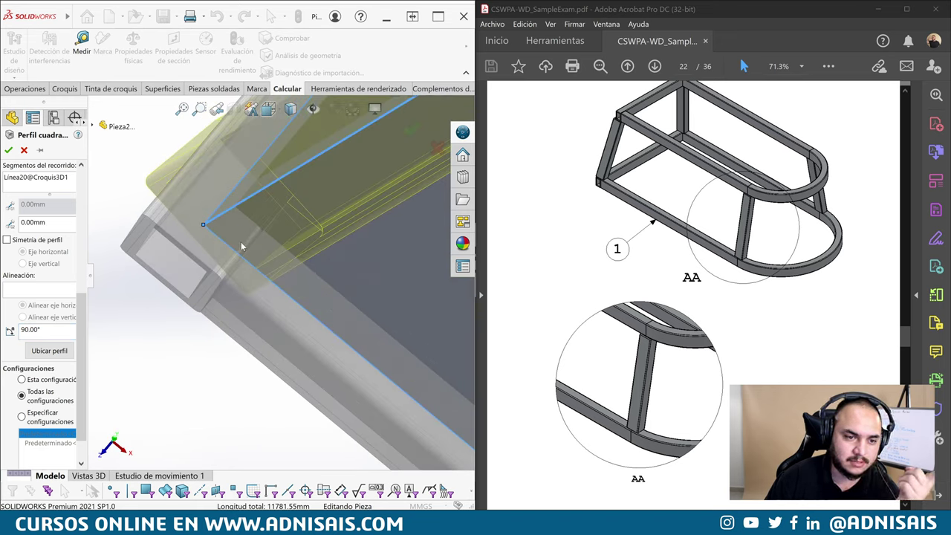
pyautogui.moveTo(243, 246); pyautogui.dragTo(217, 226, button='middle')
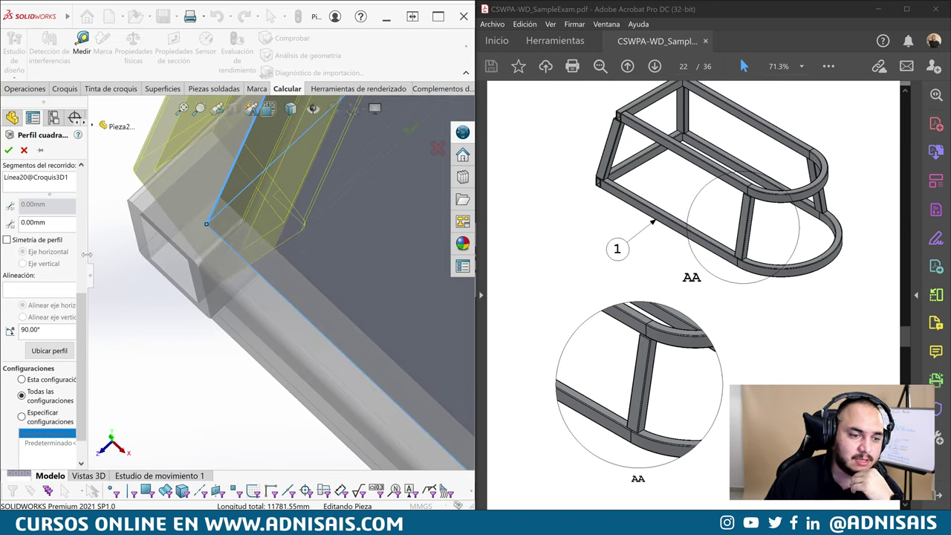
pyautogui.moveTo(87, 254); pyautogui.dragTo(109, 254)
pyautogui.click(61, 291)
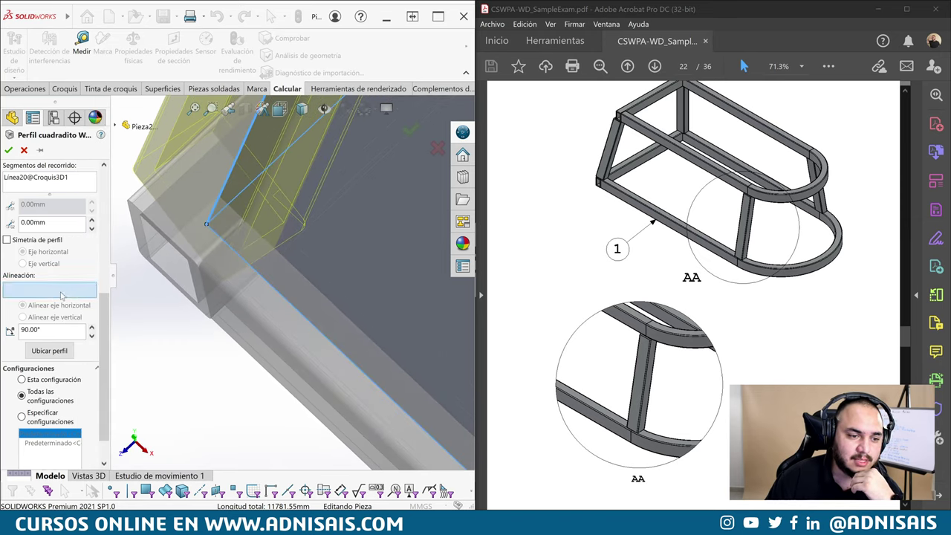
pyautogui.click(247, 263)
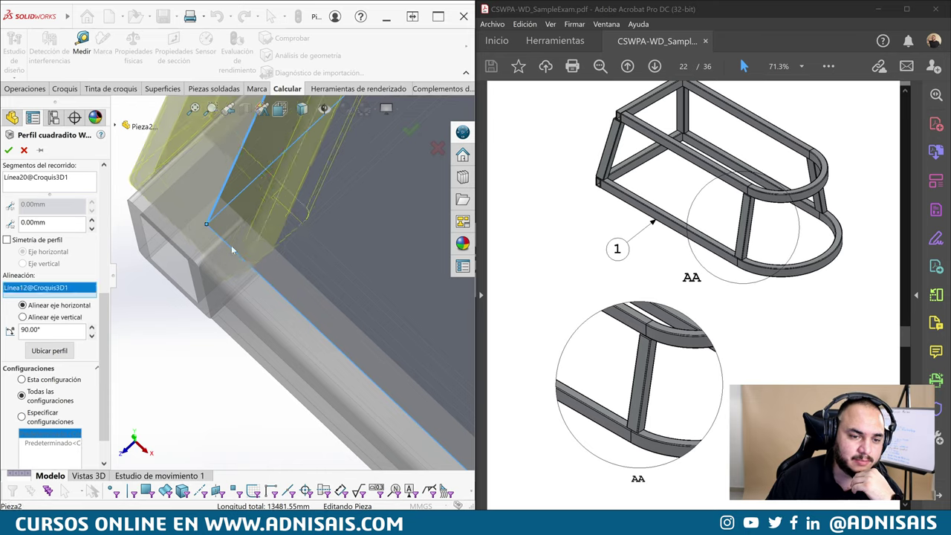
pyautogui.moveTo(233, 250)
pyautogui.mouseDown(button='middle')
pyautogui.moveTo(277, 223)
pyautogui.moveTo(257, 233)
pyautogui.mouseUp(button='middle')
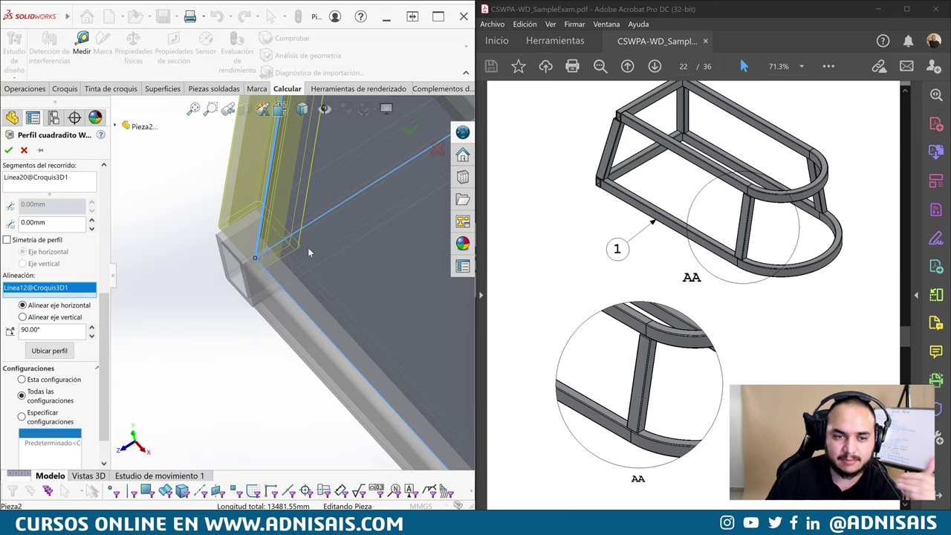
pyautogui.moveTo(310, 252); pyautogui.dragTo(316, 162, button='middle')
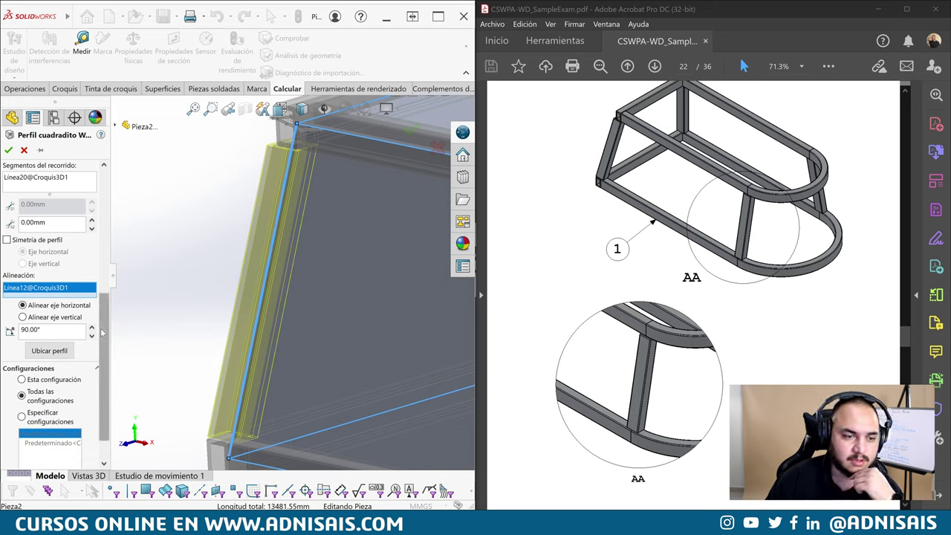
pyautogui.scroll(5, 52, 252)
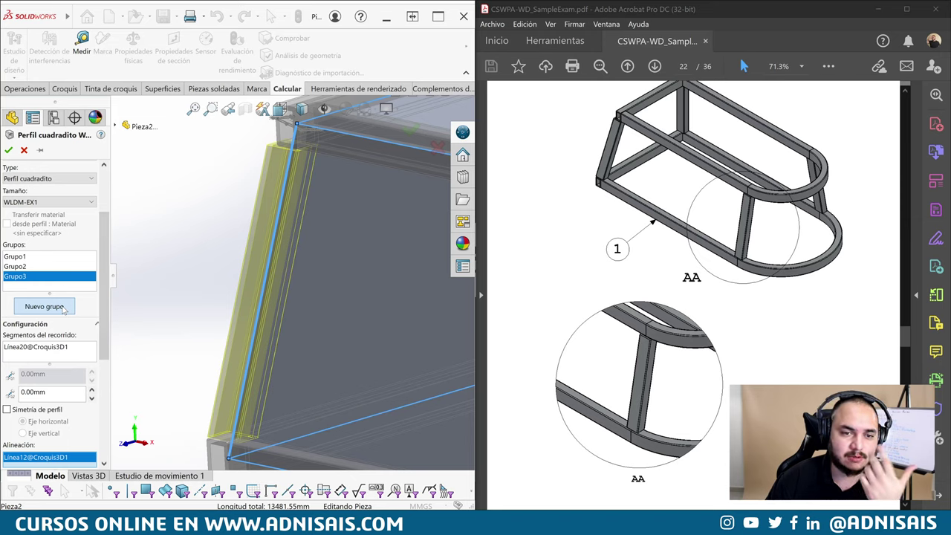
# Add a second leg group on the next vertical line, rotated 90° and aligned to a frame line
pyautogui.click(63, 308)
pyautogui.scroll(-5, 297, 269)
pyautogui.scroll(2, 364, 279)
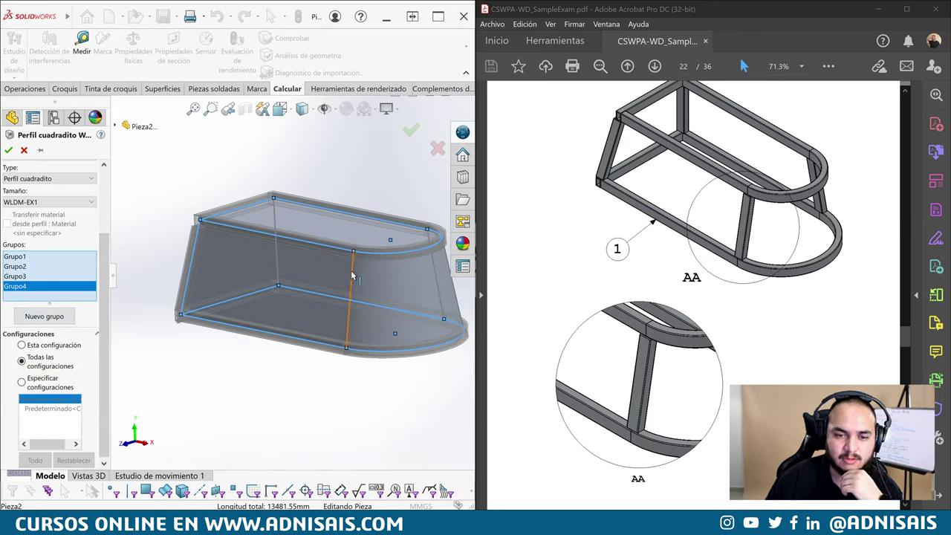
pyautogui.click(353, 276)
pyautogui.scroll(-4, 349, 343)
pyautogui.scroll(-3, 356, 341)
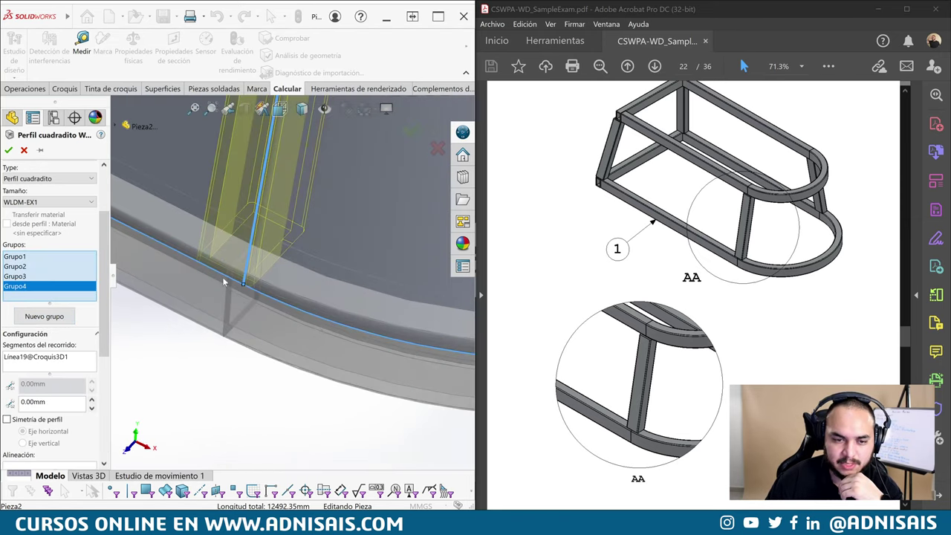
pyautogui.scroll(-5, 90, 281)
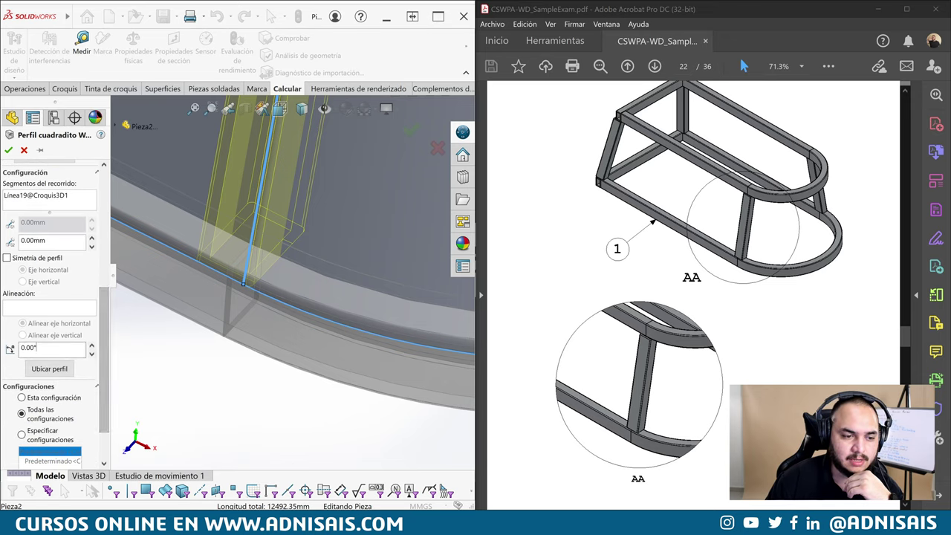
pyautogui.click(52, 347)
pyautogui.write('90')
pyautogui.press('Return')
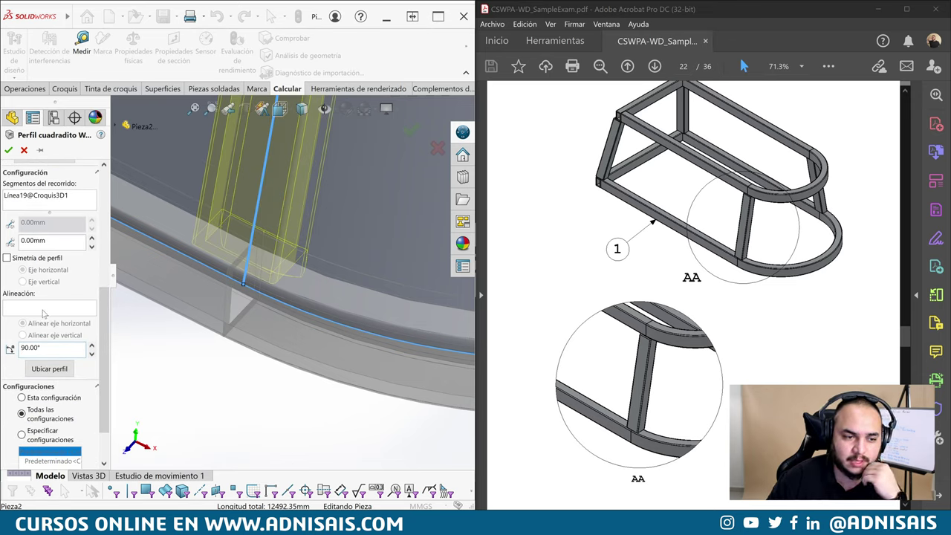
pyautogui.click(45, 308)
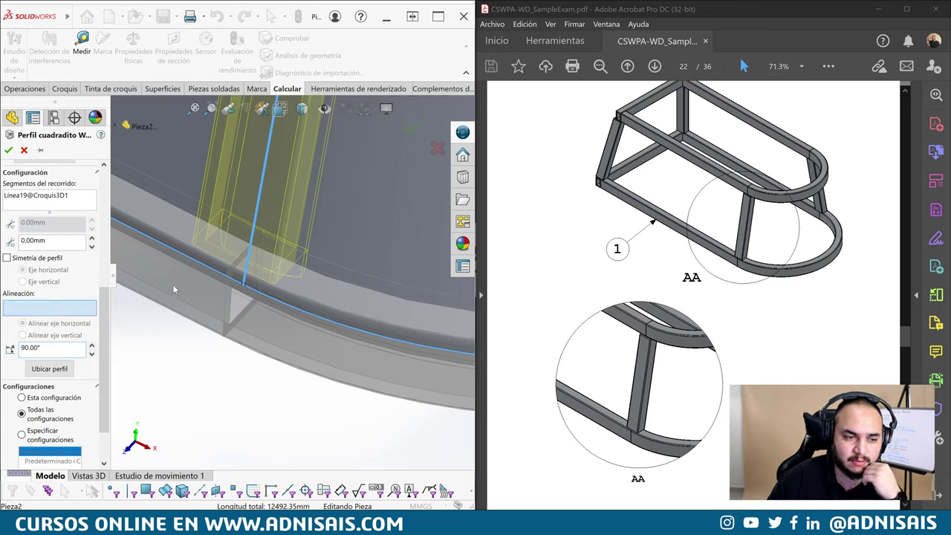
pyautogui.click(213, 274)
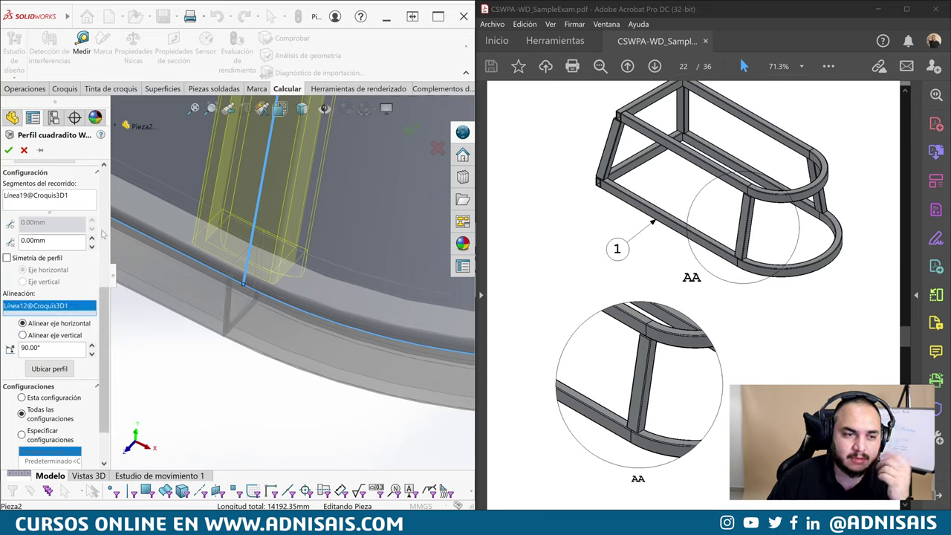
pyautogui.scroll(5, 59, 304)
# Add a third leg group with 90° rotation, aligning its profile to another frame line
pyautogui.click(44, 401)
pyautogui.scroll(5, 327, 252)
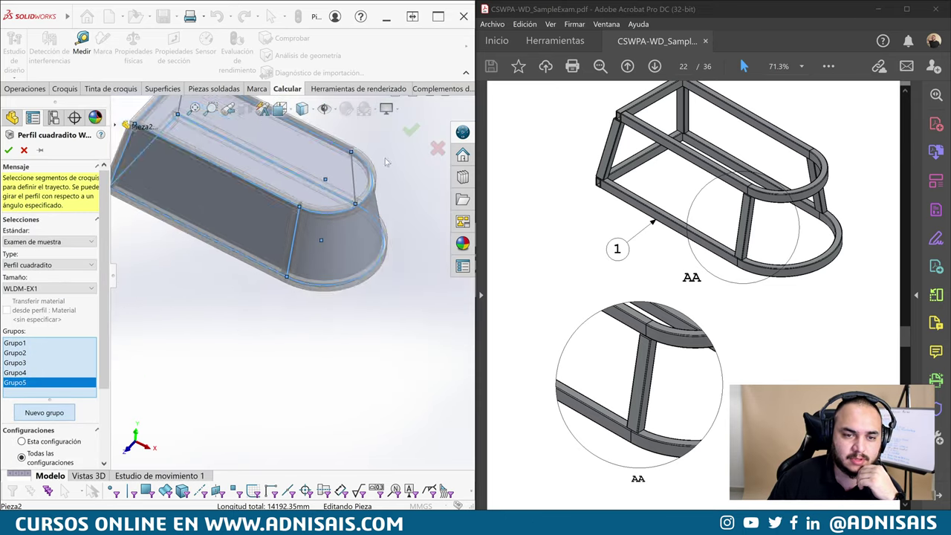
pyautogui.scroll(-3, 314, 195)
pyautogui.click(304, 193)
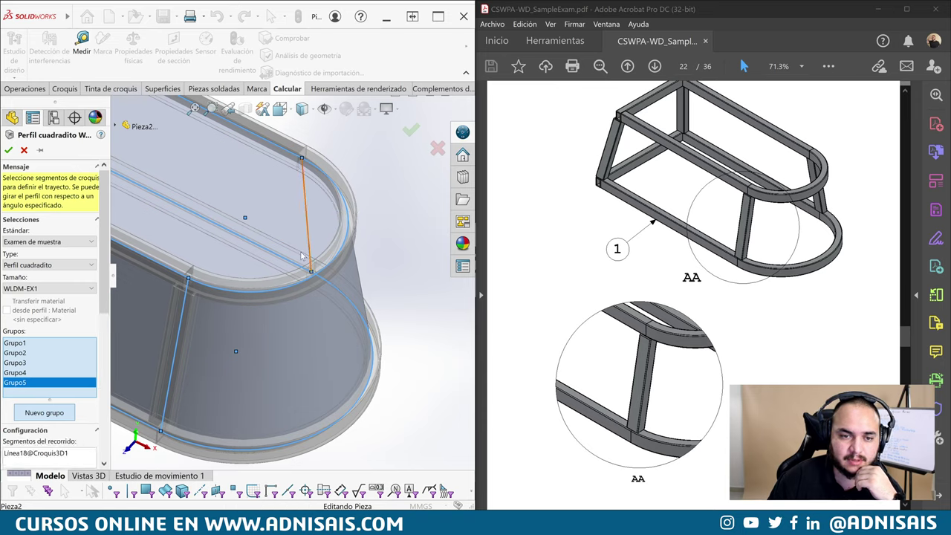
pyautogui.scroll(-5, 99, 404)
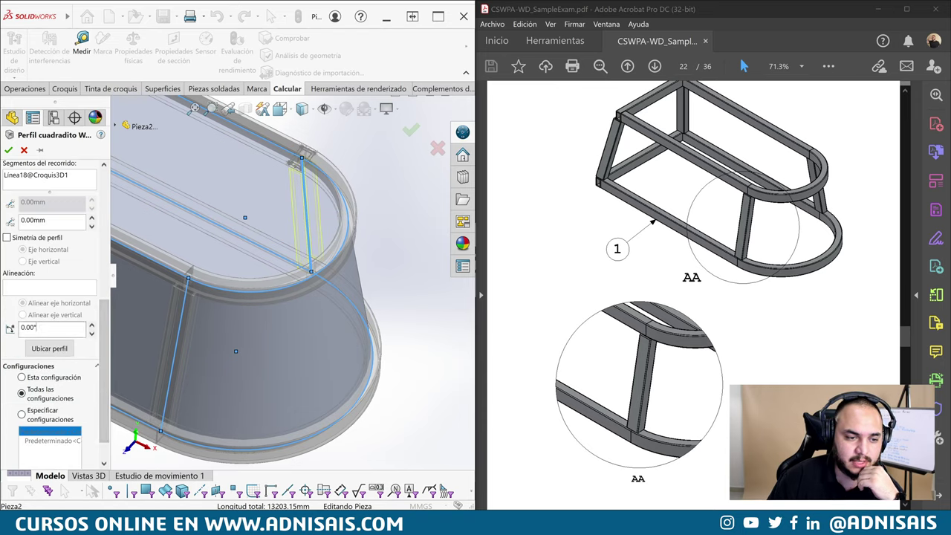
pyautogui.write('90')
pyautogui.press('Return')
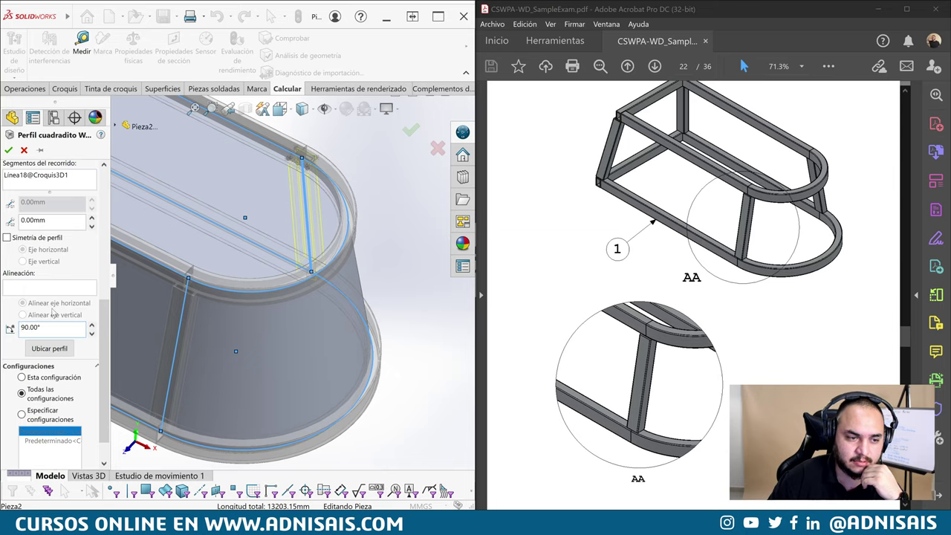
pyautogui.click(63, 287)
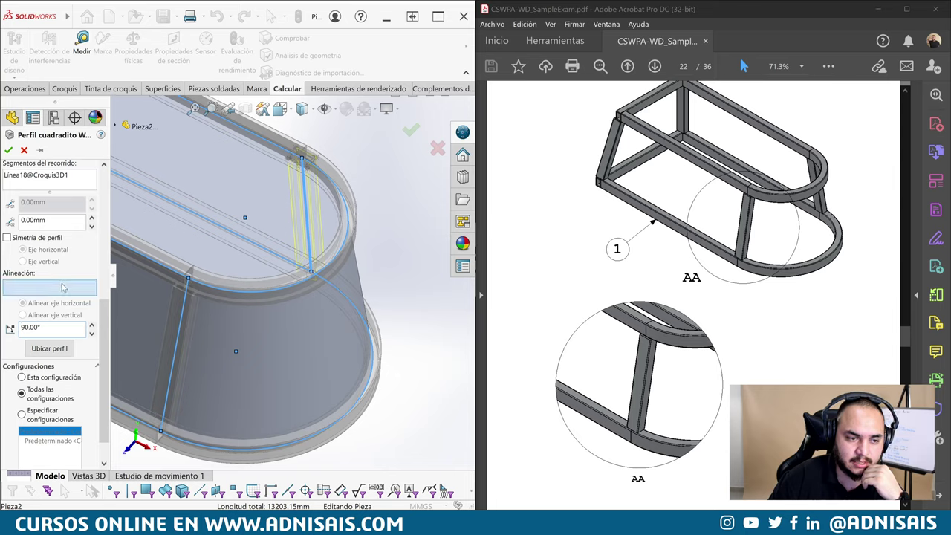
pyautogui.click(272, 253)
pyautogui.moveTo(161, 200)
pyautogui.mouseDown(button='middle')
pyautogui.moveTo(177, 197)
pyautogui.moveTo(189, 223)
pyautogui.mouseUp(button='middle')
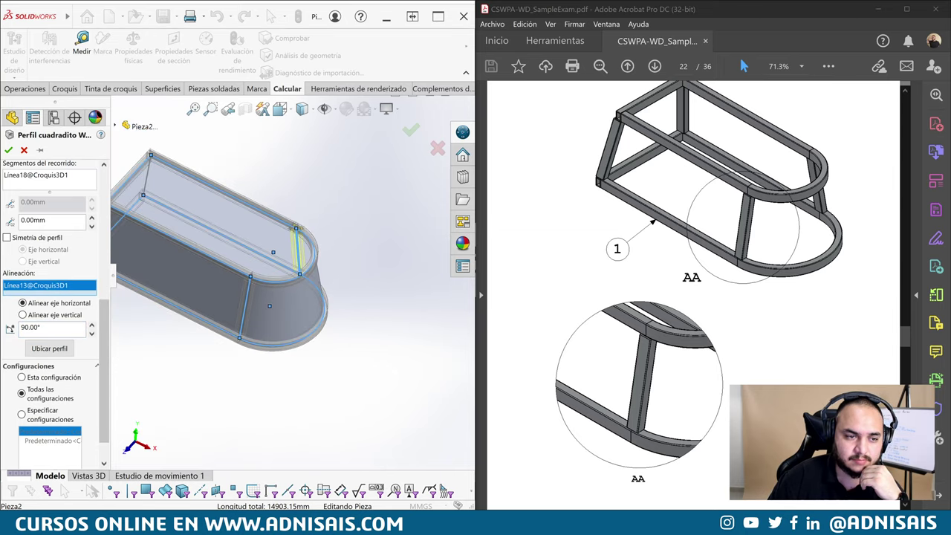
pyautogui.scroll(5, 45, 260)
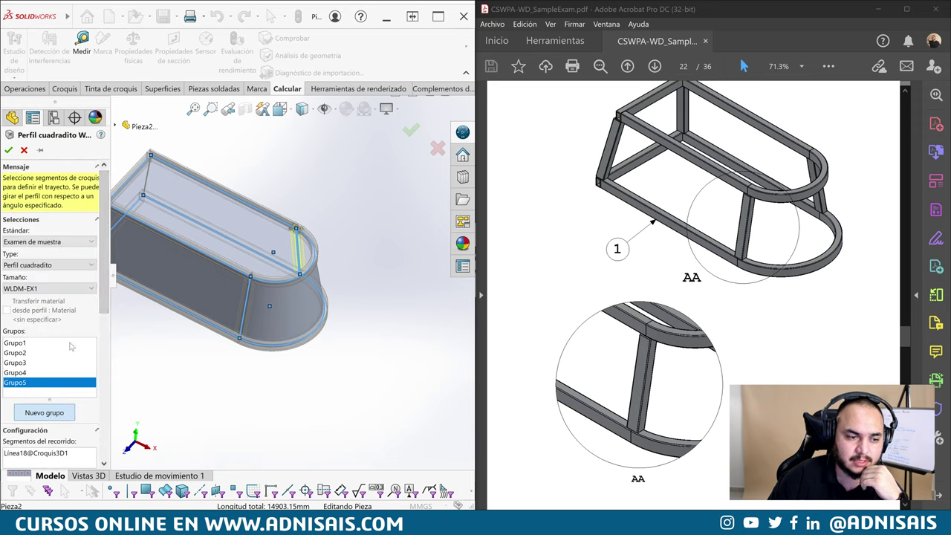
# Add the final corner-leg group aligned to a frame line, then finish the feature
pyautogui.click(42, 413)
pyautogui.click(149, 179)
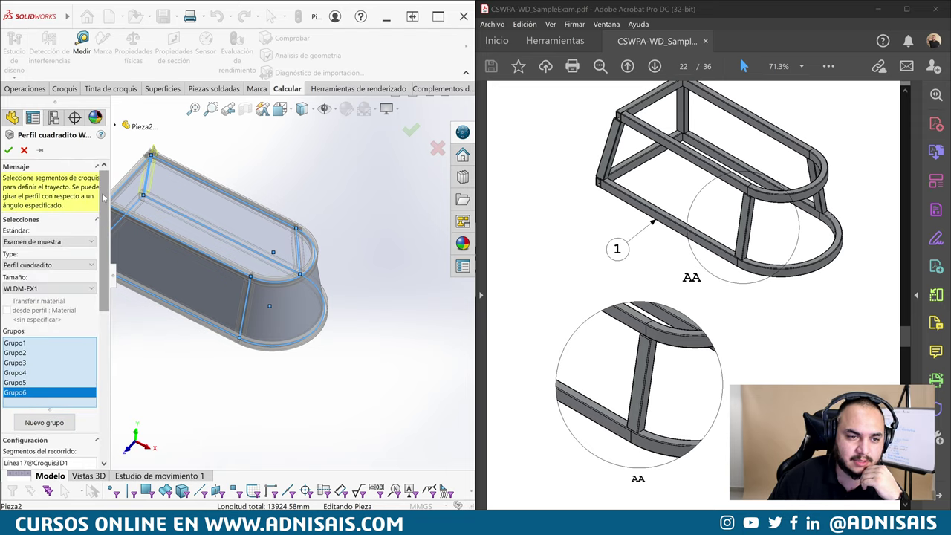
pyautogui.scroll(-4, 46, 284)
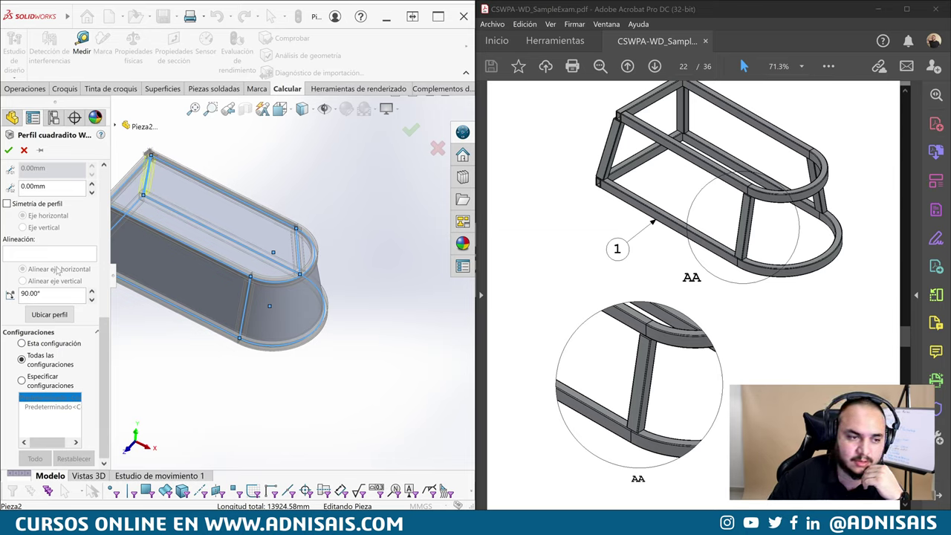
pyautogui.click(74, 253)
pyautogui.click(147, 178)
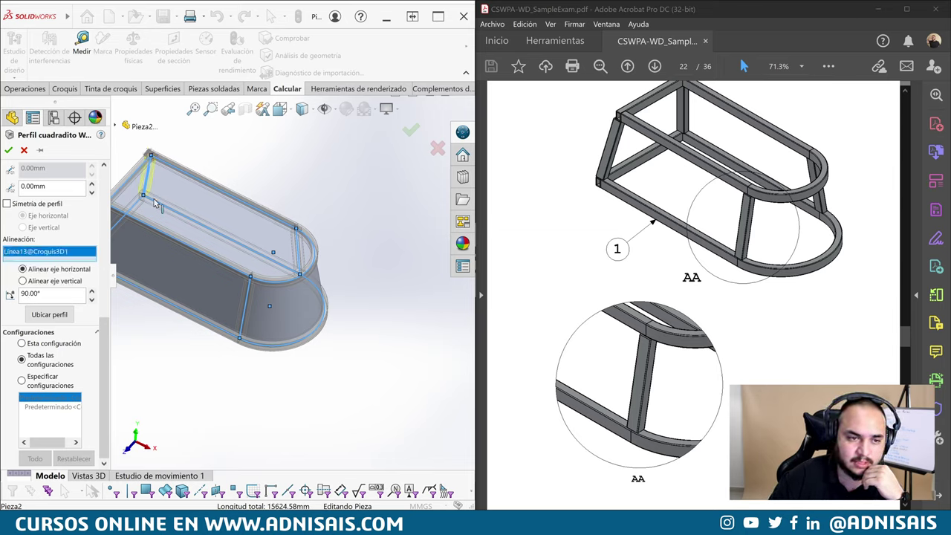
pyautogui.scroll(-3, 227, 188)
pyautogui.click(8, 149)
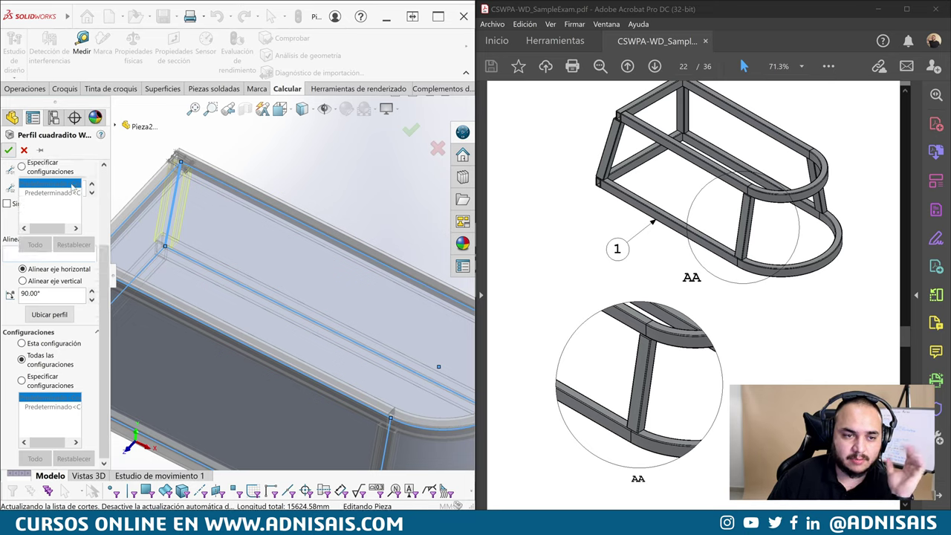
# Zoom and orbit to inspect where the new legs meet the curved rail
pyautogui.scroll(-3, 327, 394)
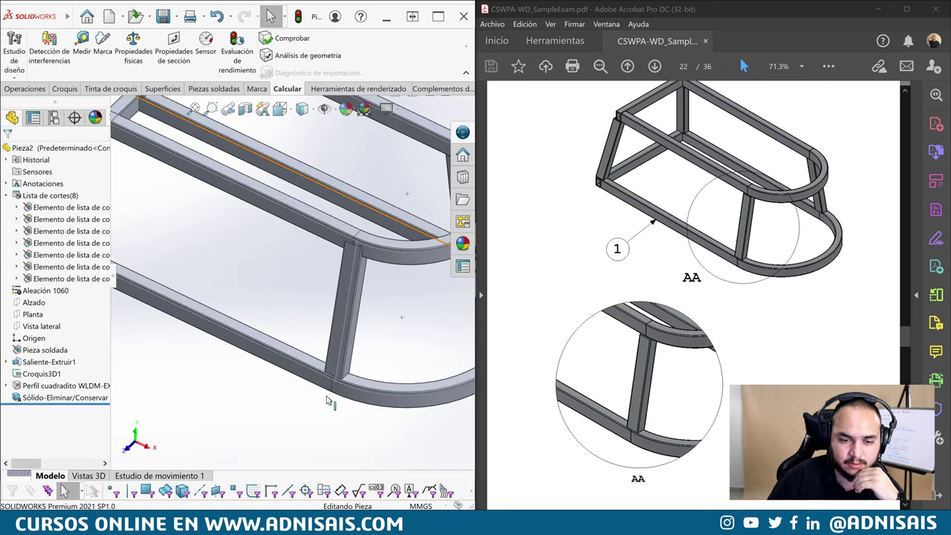
pyautogui.scroll(-3, 316, 371)
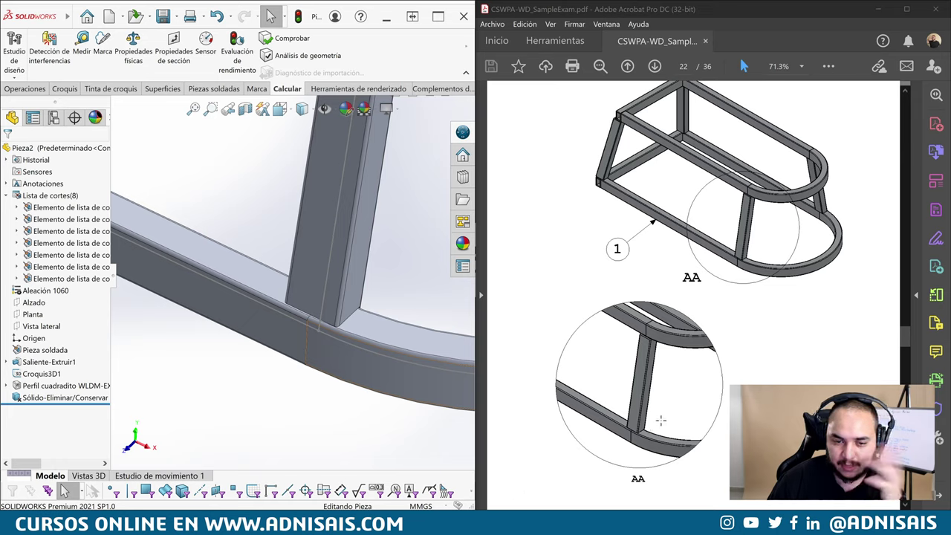
pyautogui.scroll(2, 316, 297)
pyautogui.scroll(2, 318, 269)
pyautogui.scroll(-2, 318, 269)
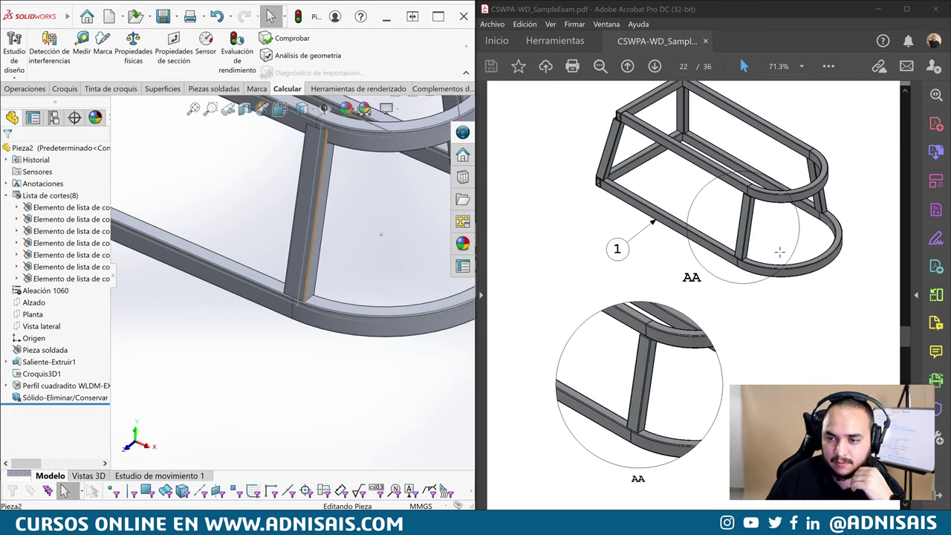
pyautogui.moveTo(379, 230)
pyautogui.mouseDown(button='middle')
pyautogui.moveTo(416, 223)
pyautogui.moveTo(387, 238)
pyautogui.mouseUp(button='middle')
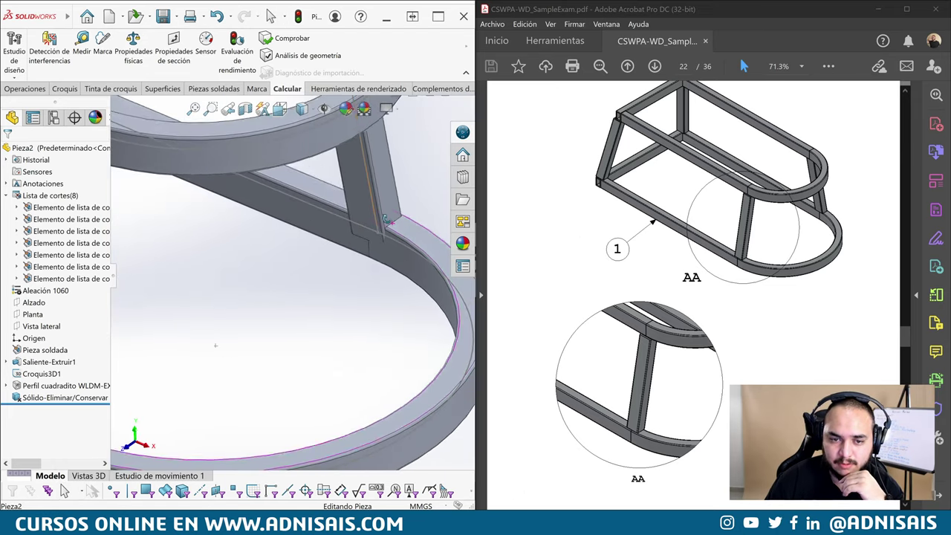
pyautogui.scroll(-3, 389, 237)
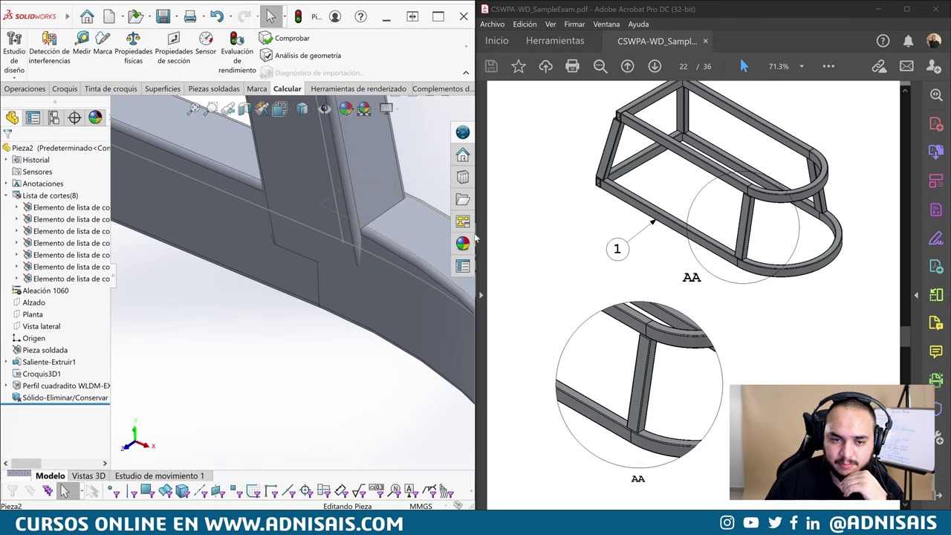
pyautogui.scroll(1, 833, 223)
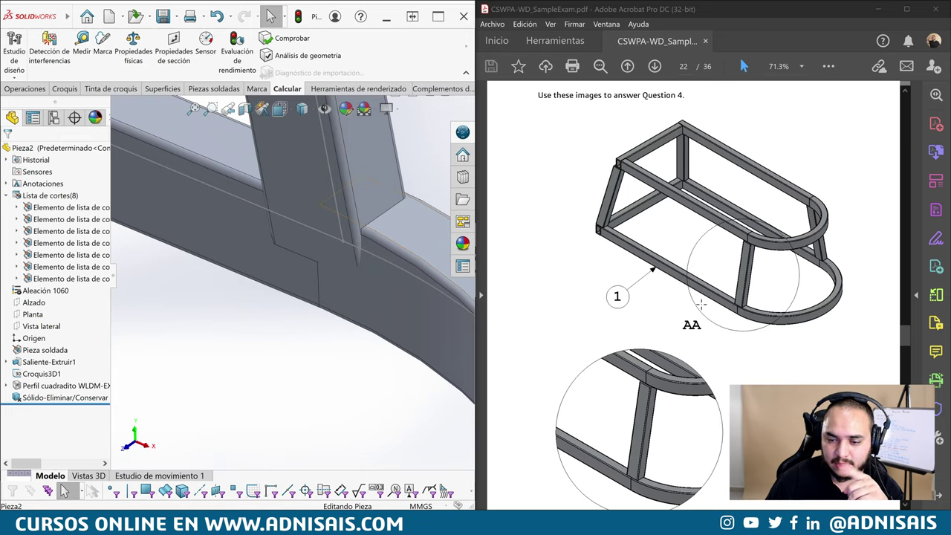
pyautogui.scroll(-2, 833, 223)
# Reopen the square-tube profile feature and review its third group's path settings
pyautogui.rightClick(45, 385)
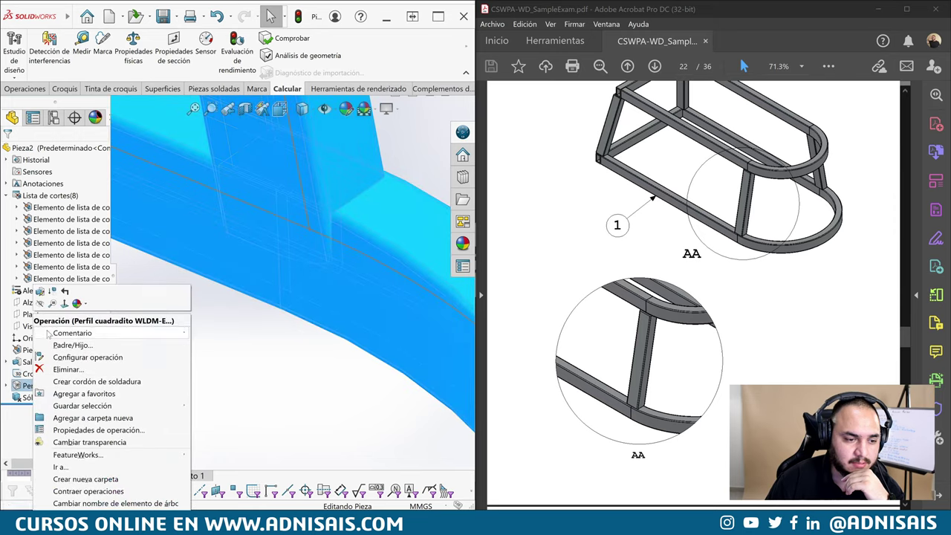
pyautogui.click(40, 300)
pyautogui.scroll(-5, 63, 325)
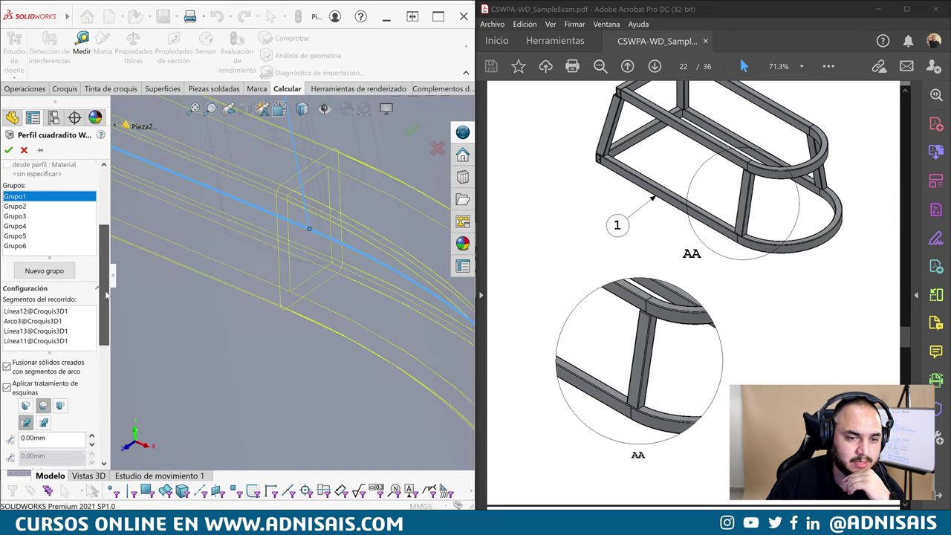
pyautogui.scroll(-2, 65, 327)
pyautogui.scroll(-1, 68, 328)
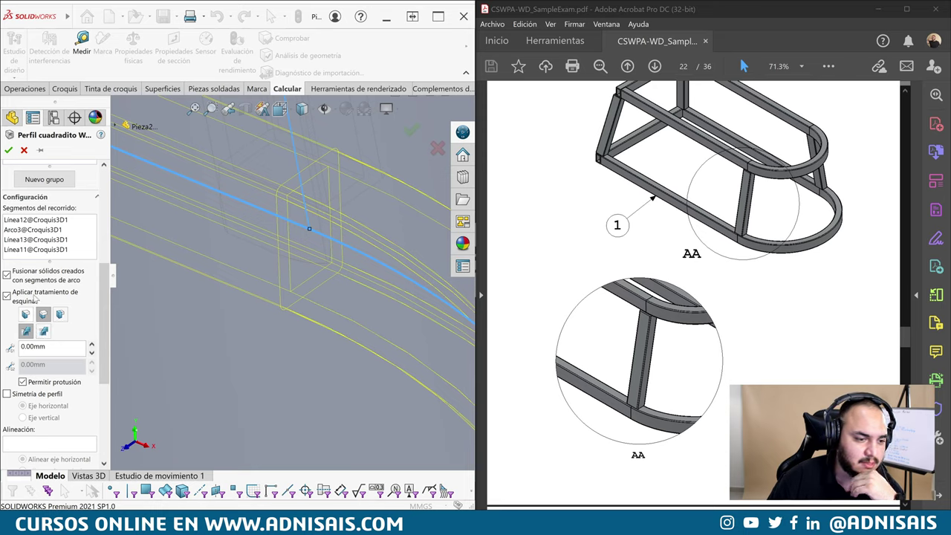
pyautogui.scroll(2, 86, 215)
pyautogui.click(20, 208)
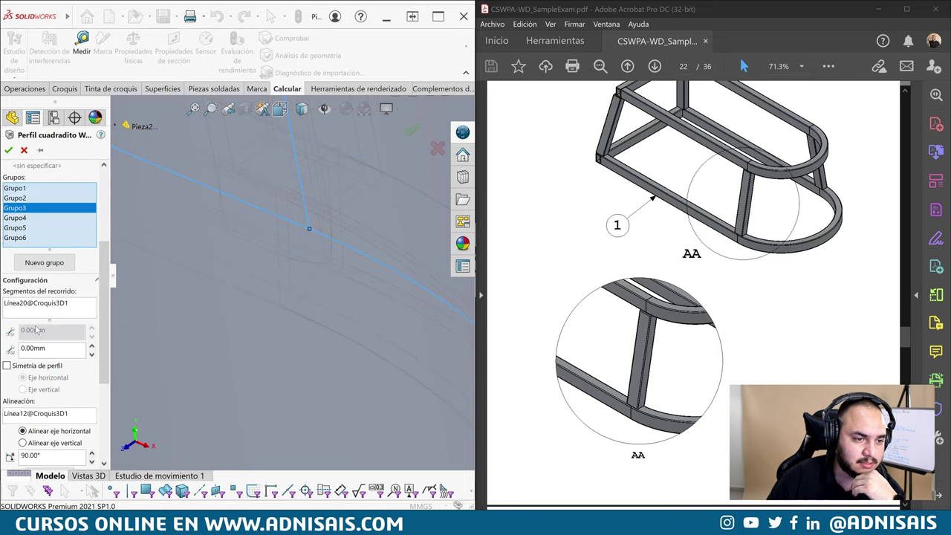
pyautogui.scroll(-4, 97, 355)
pyautogui.scroll(-1, 98, 355)
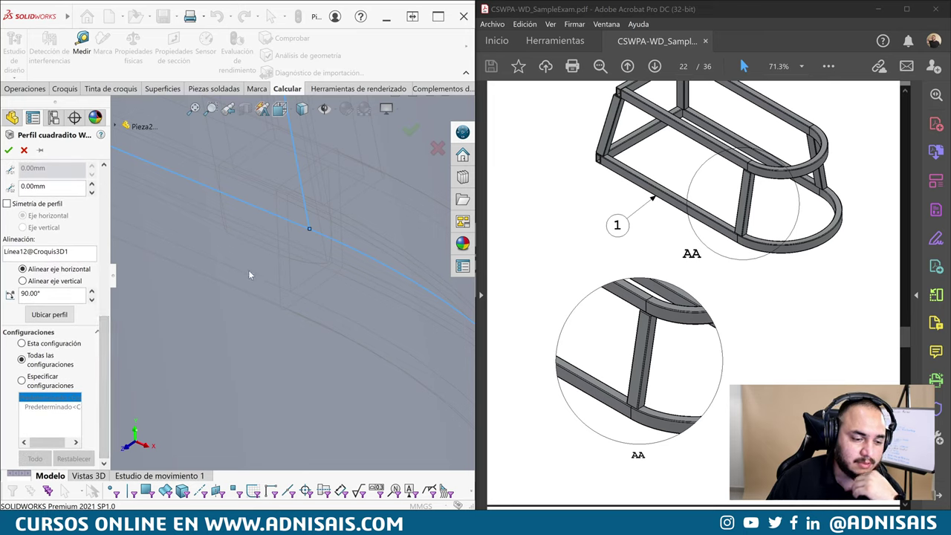
pyautogui.scroll(2, 249, 275)
pyautogui.scroll(3, 250, 275)
pyautogui.scroll(2, 249, 274)
pyautogui.scroll(2, 250, 274)
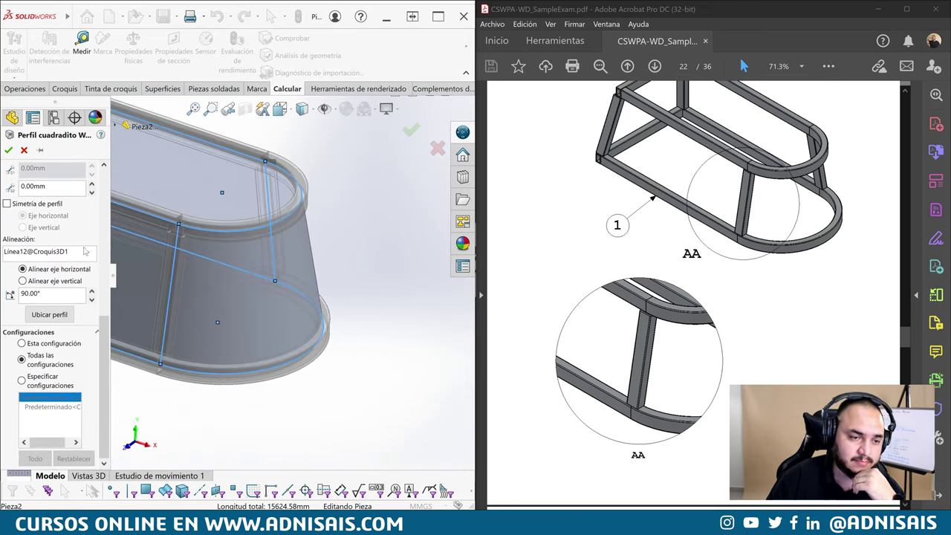
pyautogui.scroll(1, 191, 322)
pyautogui.moveTo(222, 345); pyautogui.dragTo(221, 340, button='middle')
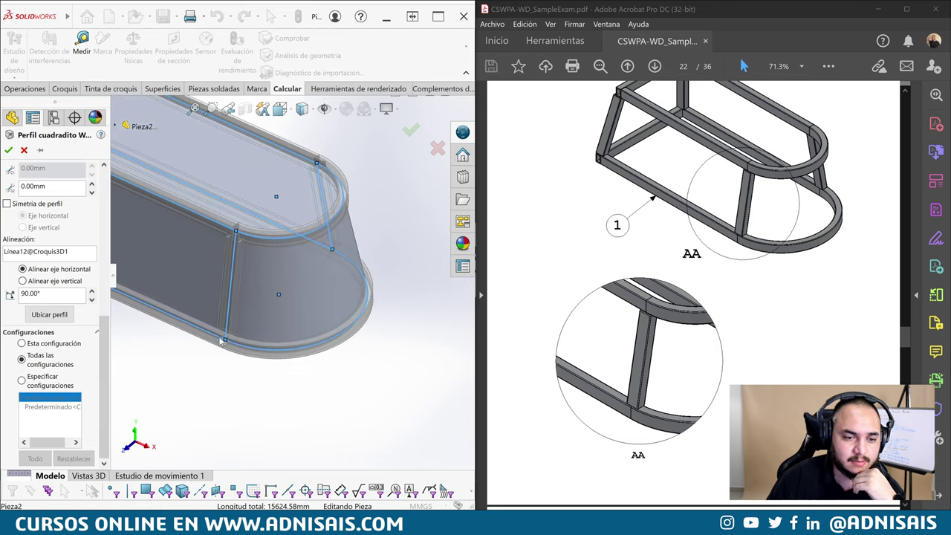
# Check the corner treatment trim order for groups 1 and 2, then accept the leg members
pyautogui.click(225, 342)
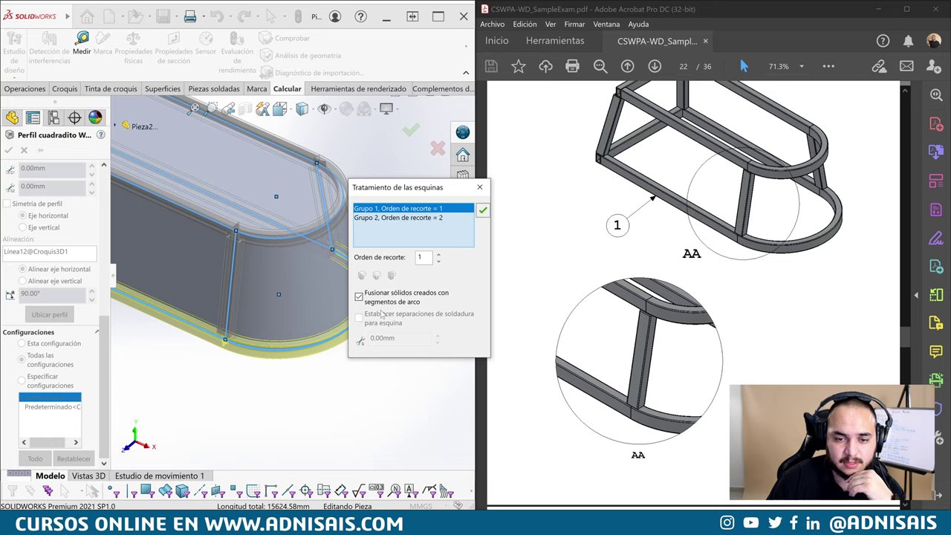
pyautogui.click(401, 218)
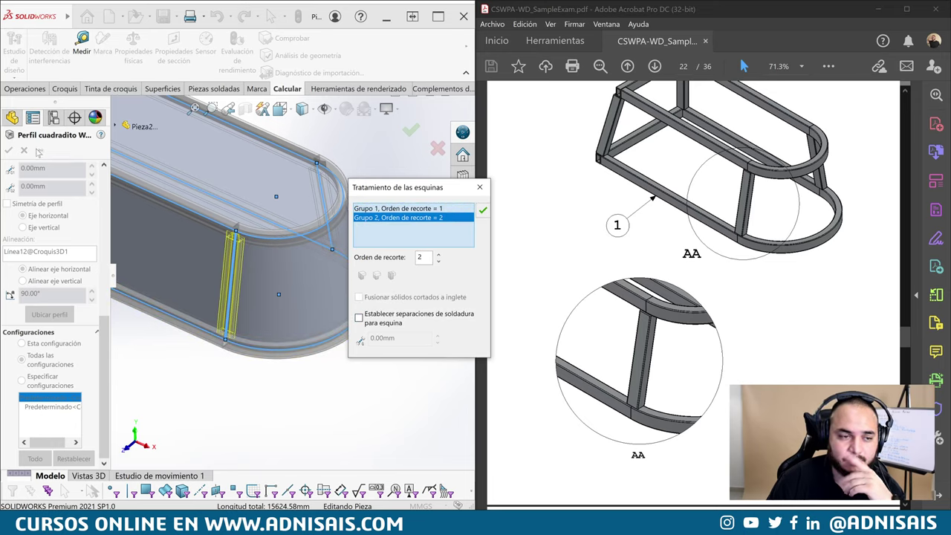
pyautogui.click(480, 187)
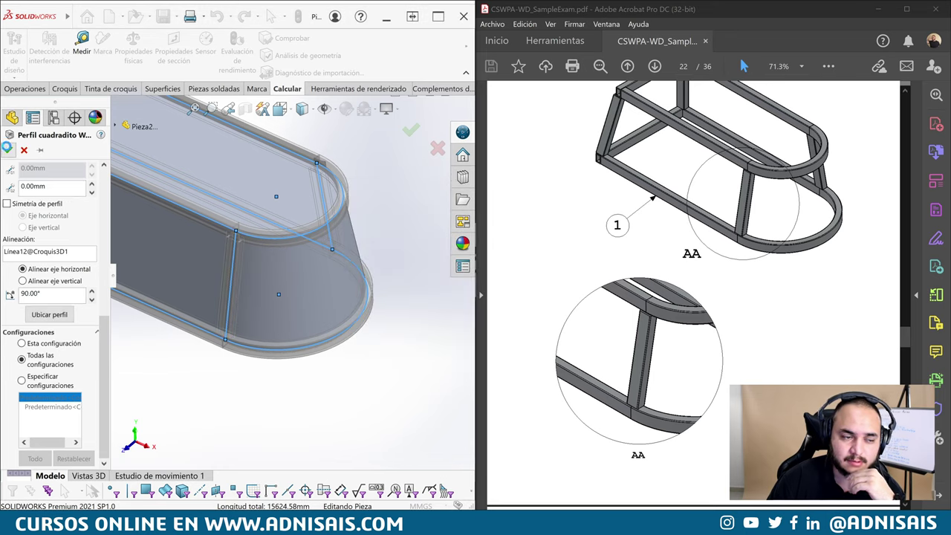
pyautogui.press('Return')
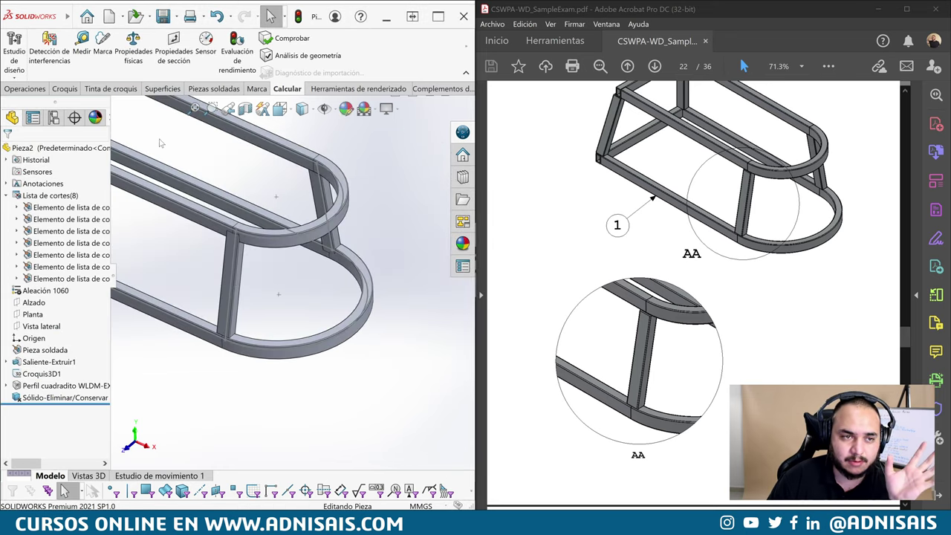
pyautogui.click(213, 89)
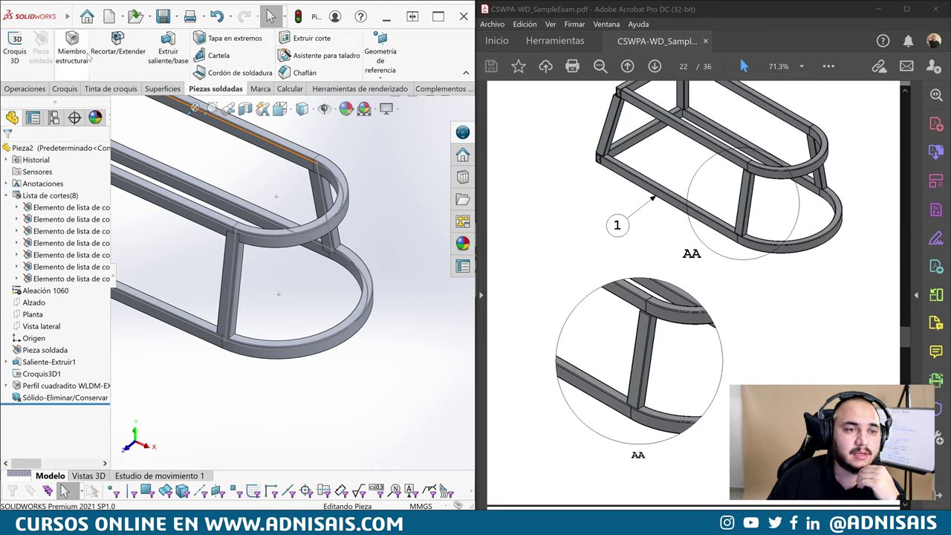
# Start Trim/Extend and select the four vertical legs as the bodies to trim
pyautogui.click(116, 66)
pyautogui.hotkey('ctrl', '7')
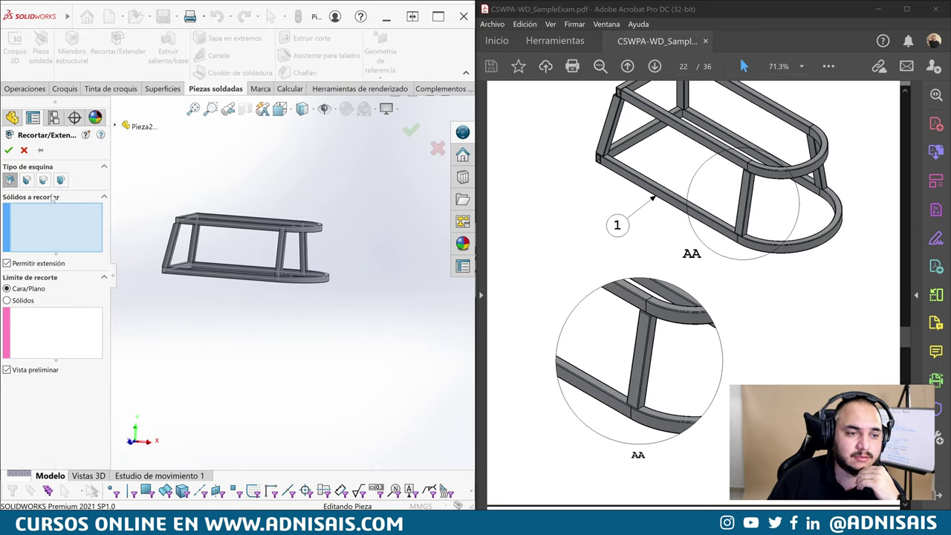
pyautogui.scroll(-3, 150, 254)
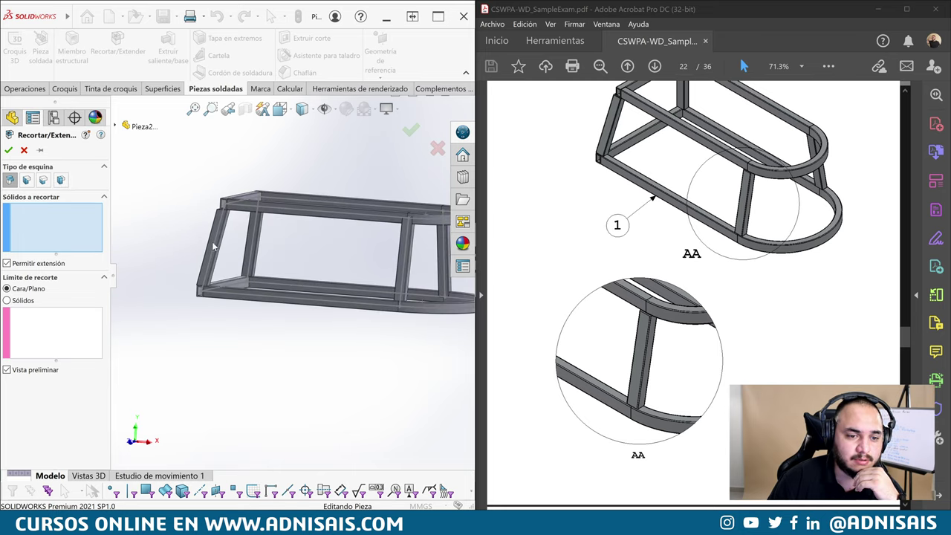
pyautogui.click(214, 249)
pyautogui.click(256, 246)
pyautogui.click(408, 260)
pyautogui.click(416, 281)
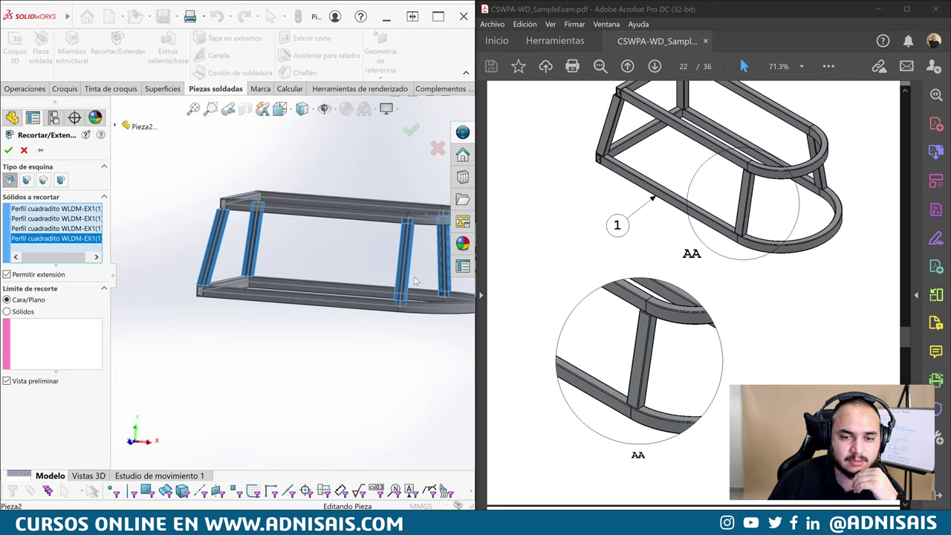
# Use the bottom and top beam faces as trim boundaries and accept the trim
pyautogui.click(51, 347)
pyautogui.scroll(-2, 283, 262)
pyautogui.scroll(-3, 256, 256)
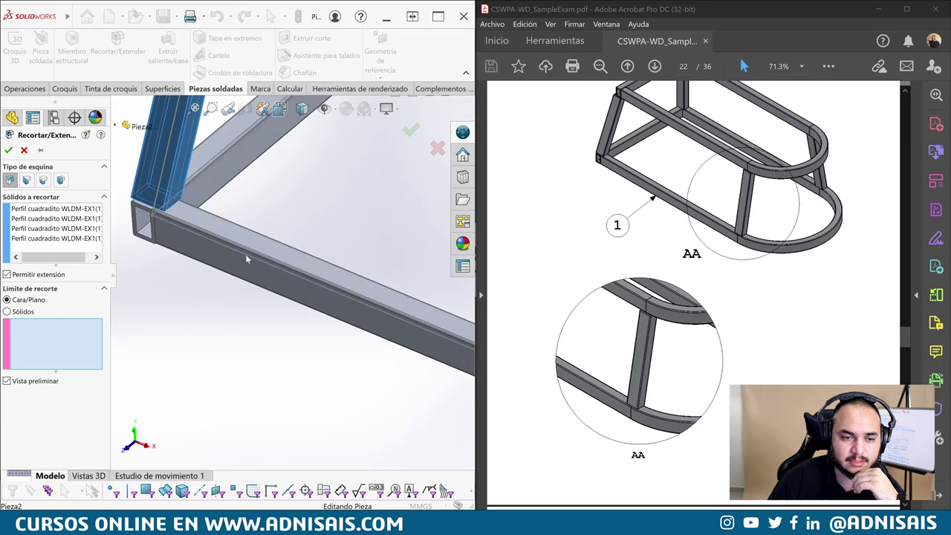
pyautogui.click(252, 250)
pyautogui.scroll(2, 329, 233)
pyautogui.scroll(3, 334, 237)
pyautogui.scroll(-3, 318, 186)
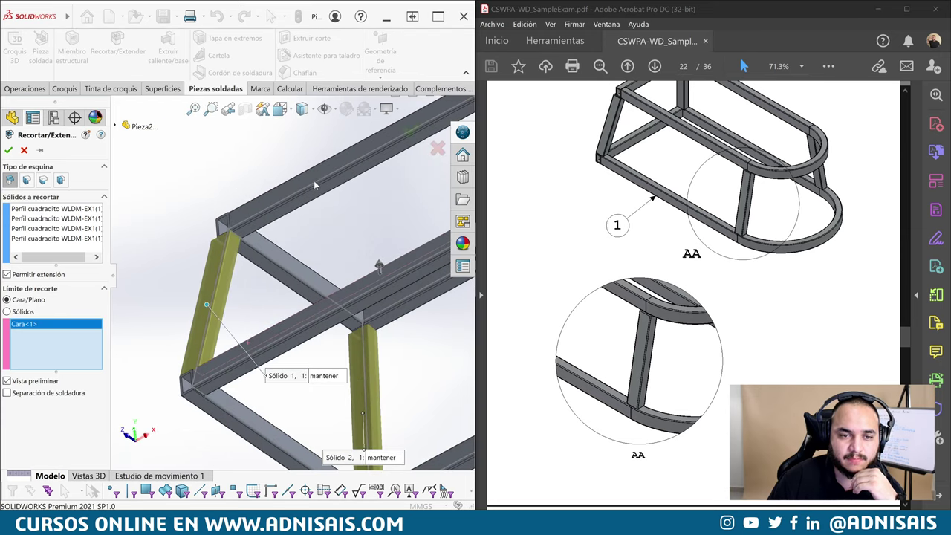
pyautogui.click(317, 195)
pyautogui.moveTo(333, 204)
pyautogui.mouseDown(button='middle')
pyautogui.moveTo(263, 325)
pyautogui.moveTo(335, 290)
pyautogui.mouseUp(button='middle')
pyautogui.scroll(-2, 334, 290)
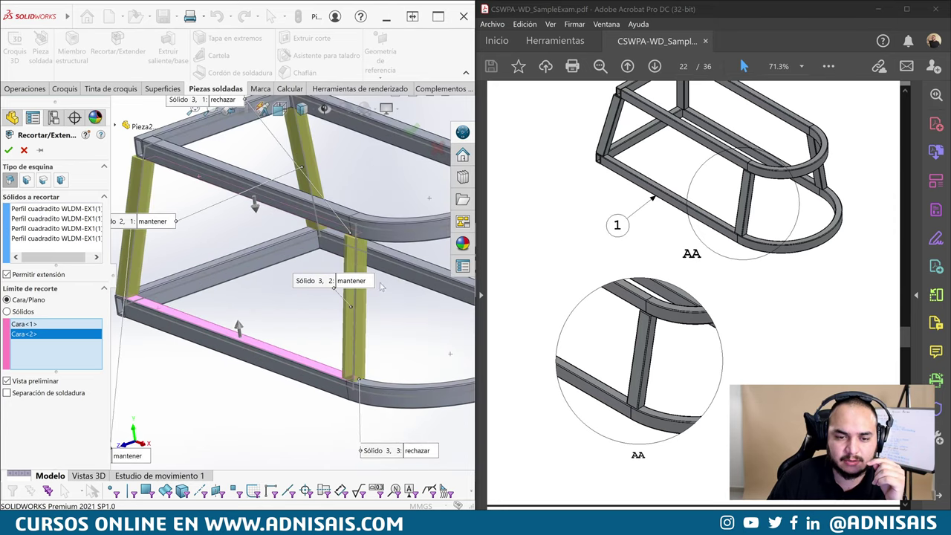
pyautogui.scroll(-2, 336, 290)
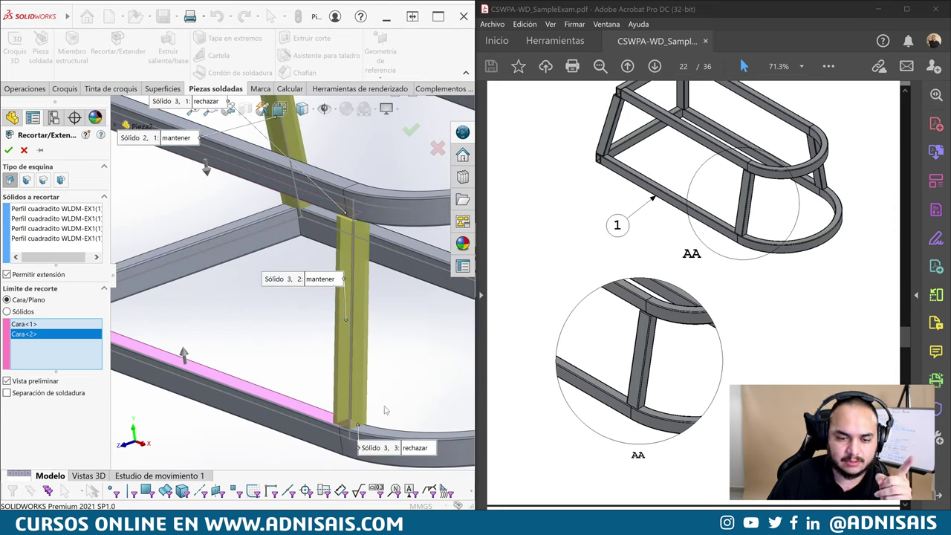
pyautogui.moveTo(387, 455); pyautogui.dragTo(306, 394, button='middle')
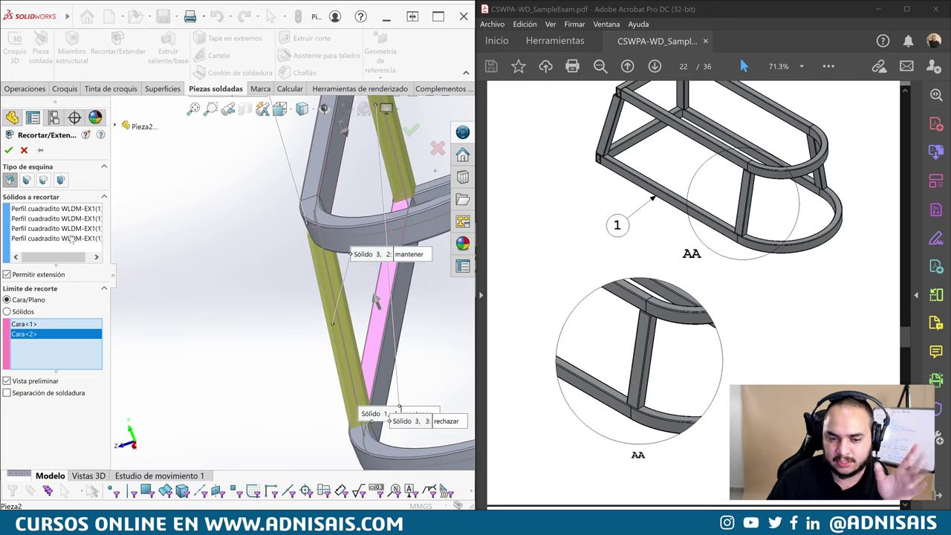
pyautogui.click(8, 149)
# Orbit the frame to inspect the trimmed legs
pyautogui.scroll(-2, 259, 384)
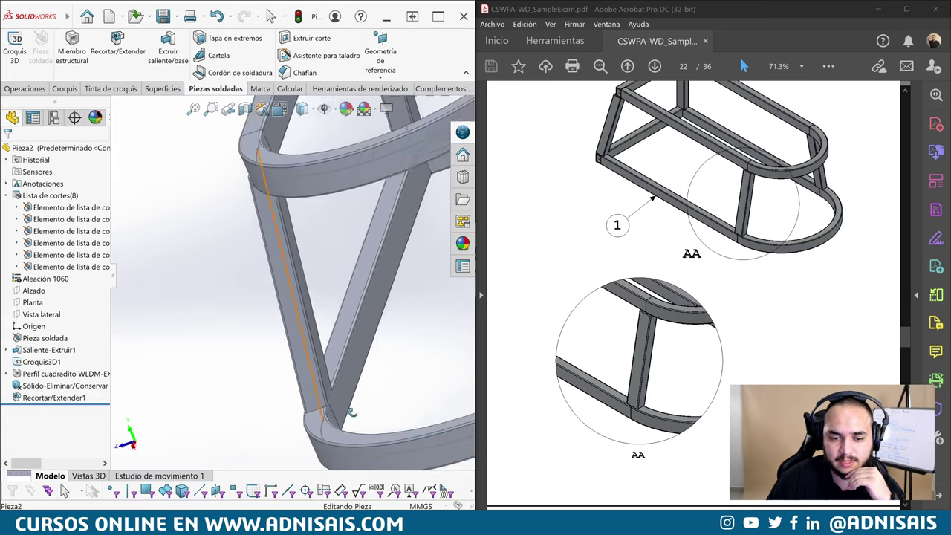
pyautogui.scroll(-3, 260, 384)
pyautogui.scroll(1, 259, 384)
pyautogui.scroll(5, 245, 378)
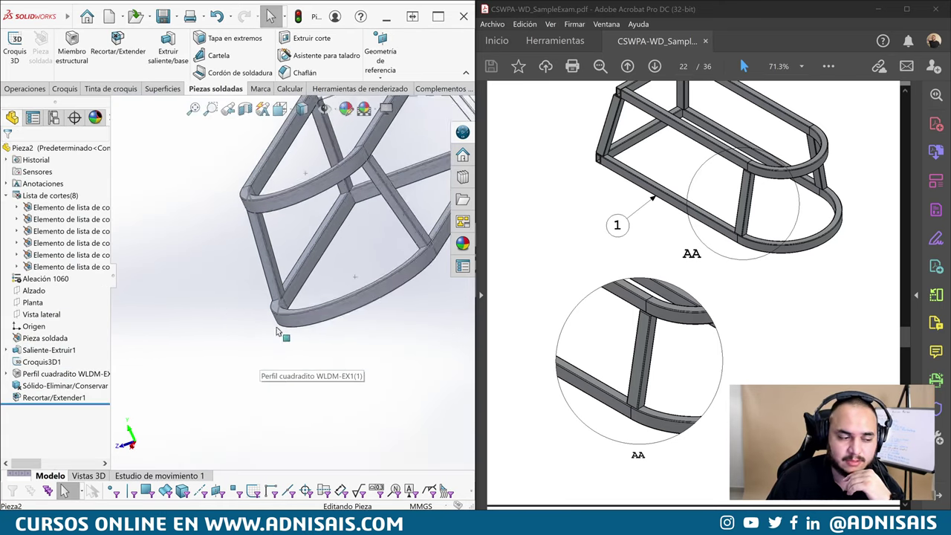
pyautogui.moveTo(282, 335)
pyautogui.mouseDown(button='middle')
pyautogui.moveTo(335, 237)
pyautogui.moveTo(391, 240)
pyautogui.mouseUp(button='middle')
# Return the frame to an isometric view and show Mass Properties, reading 94379.41 grams
pyautogui.scroll(2, 394, 249)
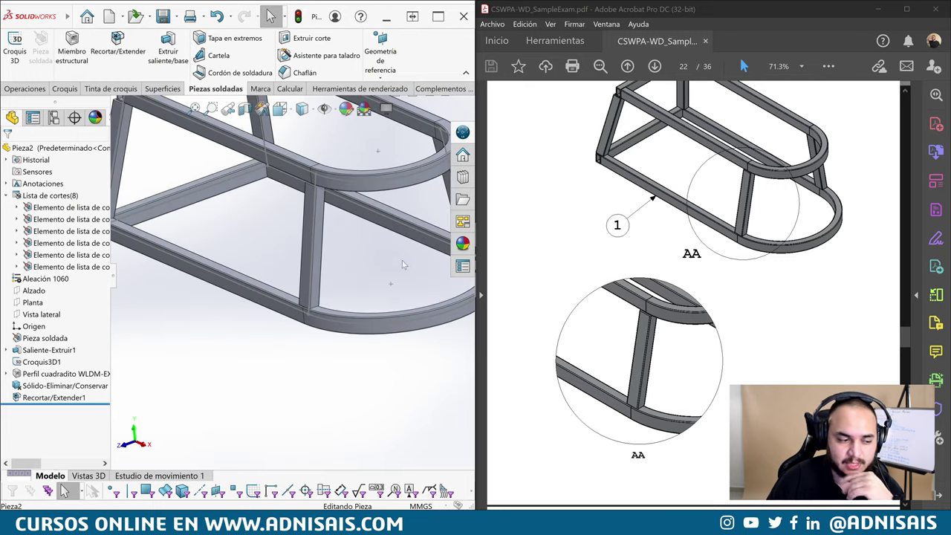
pyautogui.scroll(1, 395, 233)
pyautogui.scroll(-2, 394, 233)
pyautogui.scroll(-2, 379, 194)
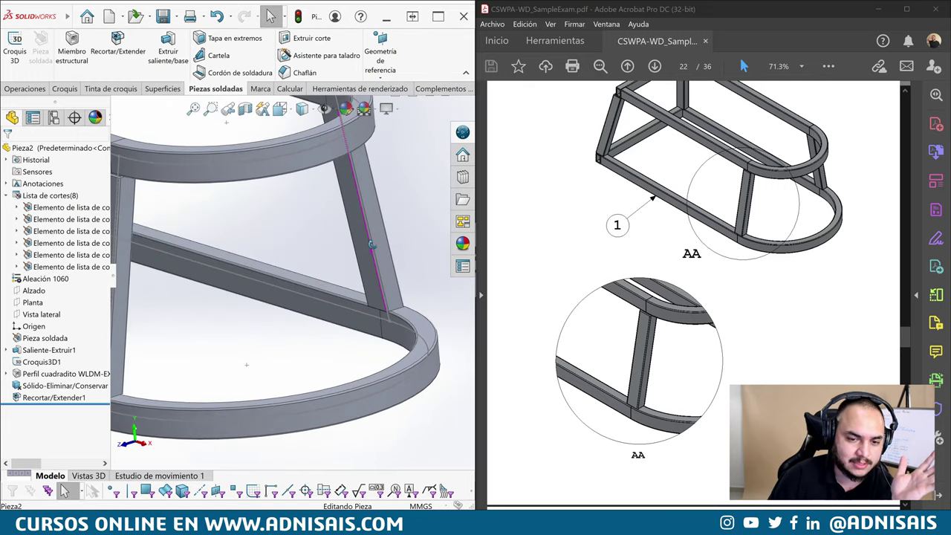
pyautogui.scroll(-2, 376, 191)
pyautogui.moveTo(377, 191); pyautogui.dragTo(159, 351, button='middle')
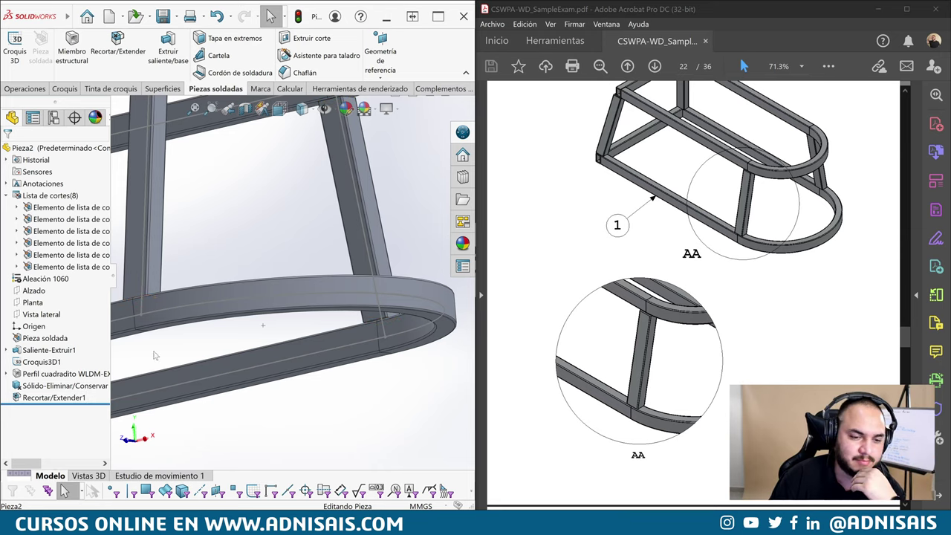
pyautogui.scroll(3, 212, 327)
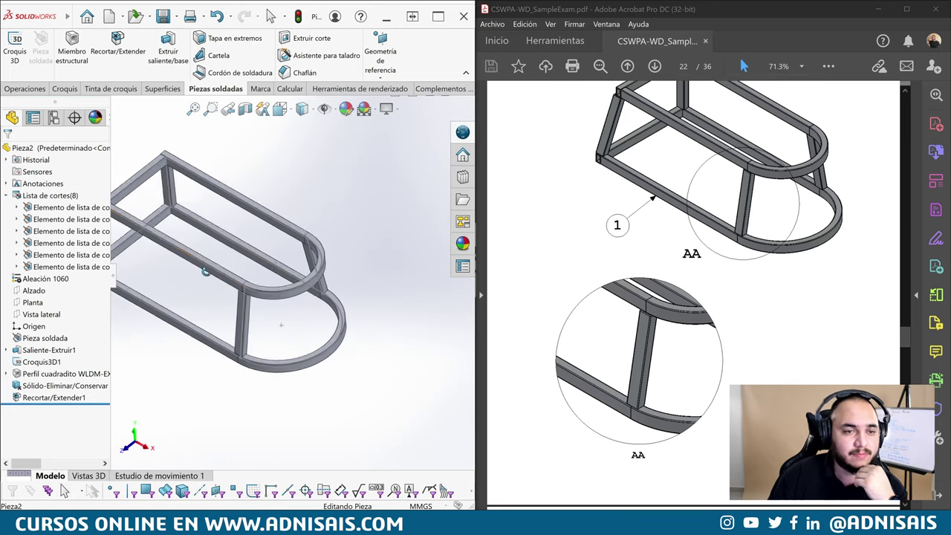
pyautogui.moveTo(214, 215); pyautogui.dragTo(245, 82, button='middle')
pyautogui.click(289, 88)
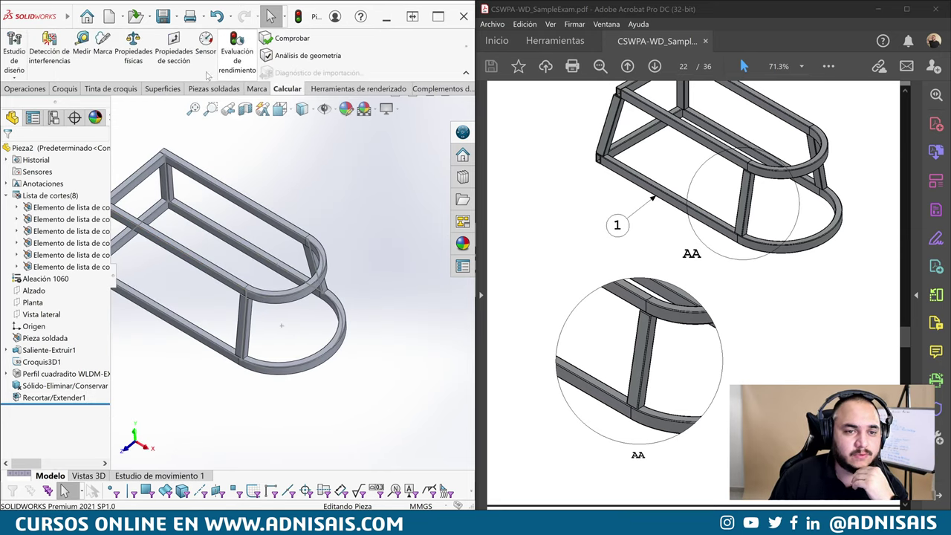
pyautogui.click(134, 50)
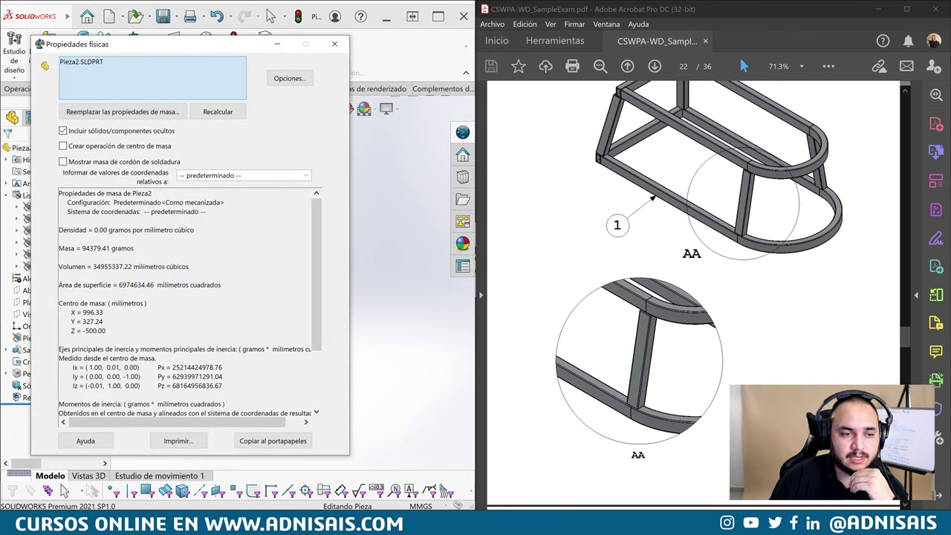
pyautogui.scroll(-10, 685, 309)
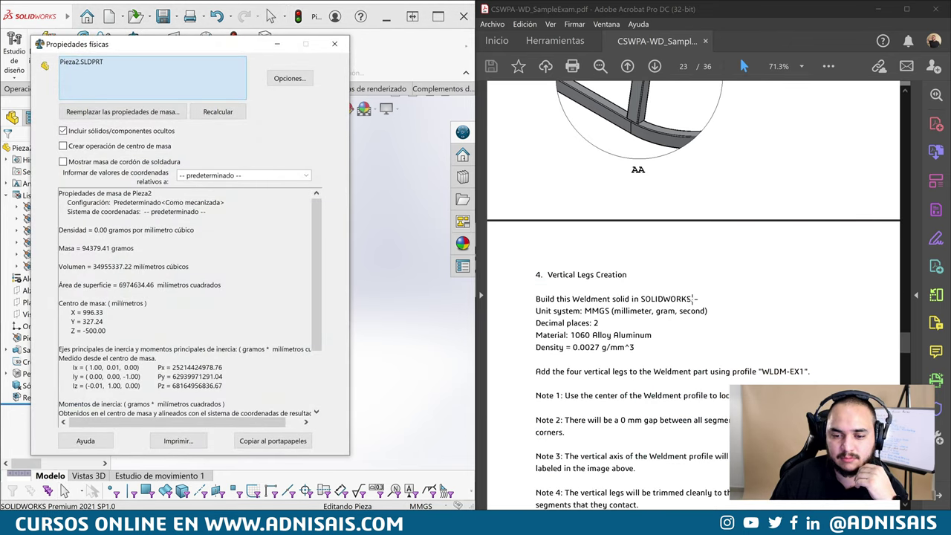
pyautogui.scroll(-2, 685, 309)
# Mark answer b) 94379 as matching, scroll the PDF to Question 5, and close the results
pyautogui.moveTo(556, 361); pyautogui.dragTo(611, 365)
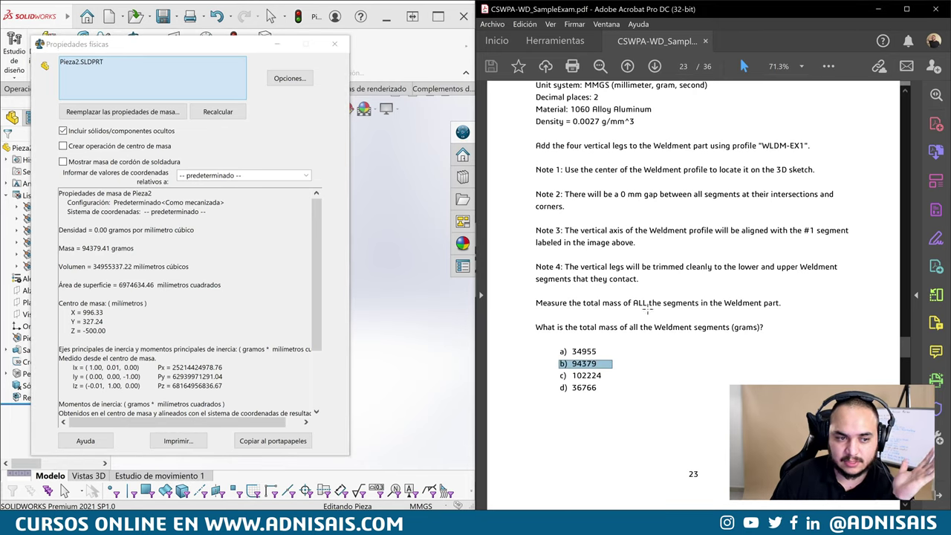
pyautogui.scroll(-2, 652, 312)
pyautogui.scroll(-2, 661, 314)
pyautogui.scroll(-4, 661, 315)
pyautogui.scroll(-5, 661, 314)
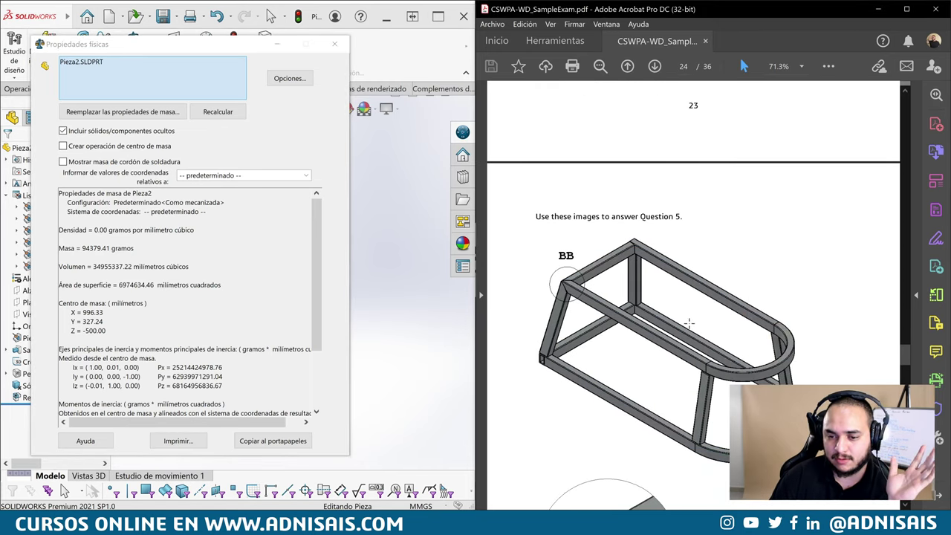
pyautogui.scroll(-1, 644, 259)
pyautogui.scroll(-1, 559, 161)
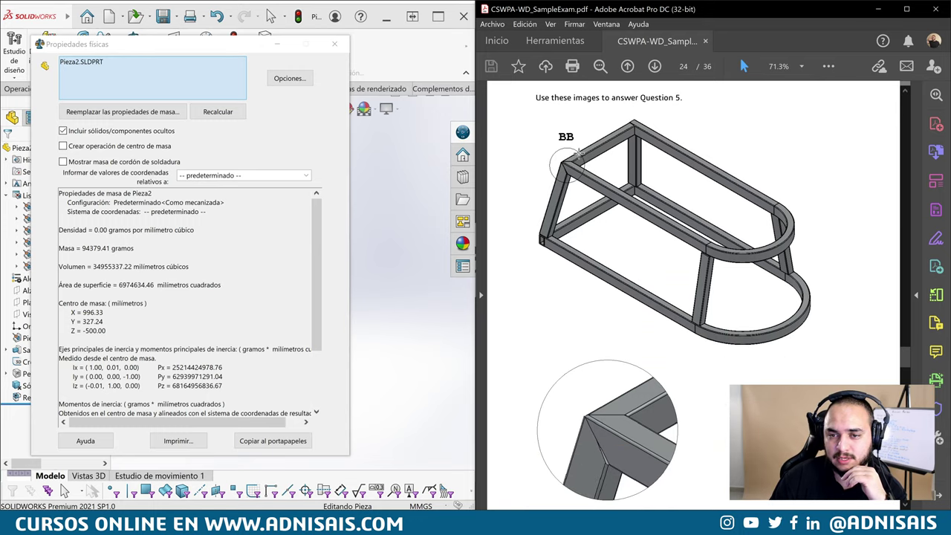
pyautogui.scroll(-1, 593, 352)
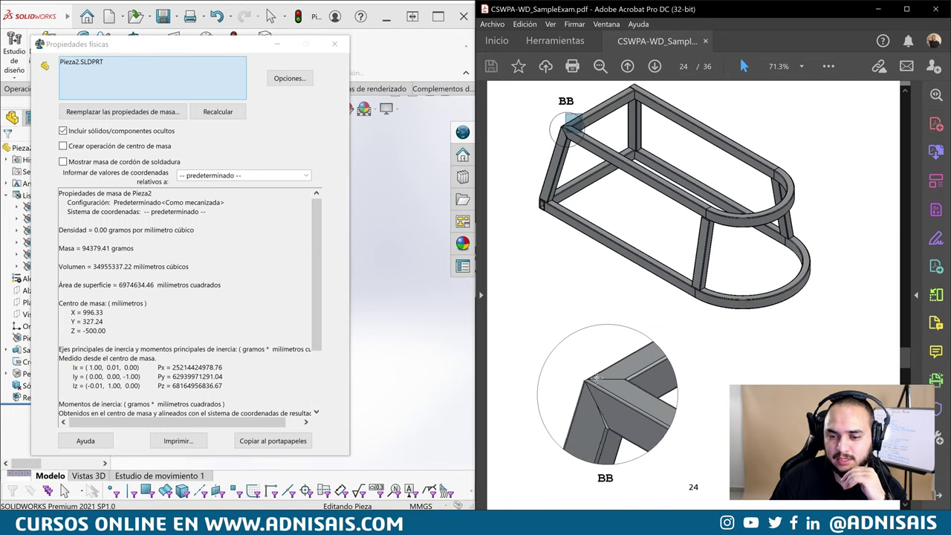
pyautogui.scroll(-1, 630, 367)
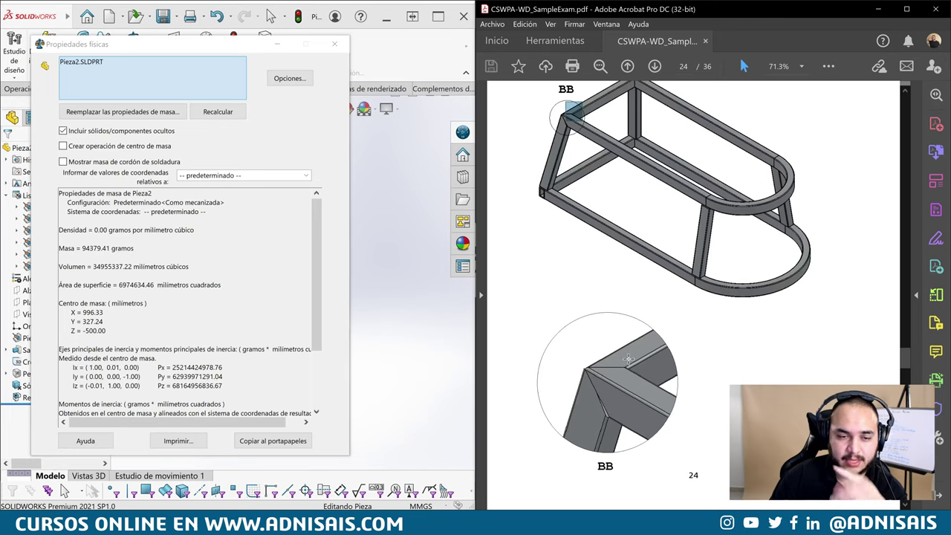
pyautogui.scroll(-1, 635, 356)
pyautogui.scroll(-3, 624, 352)
pyautogui.scroll(-3, 609, 345)
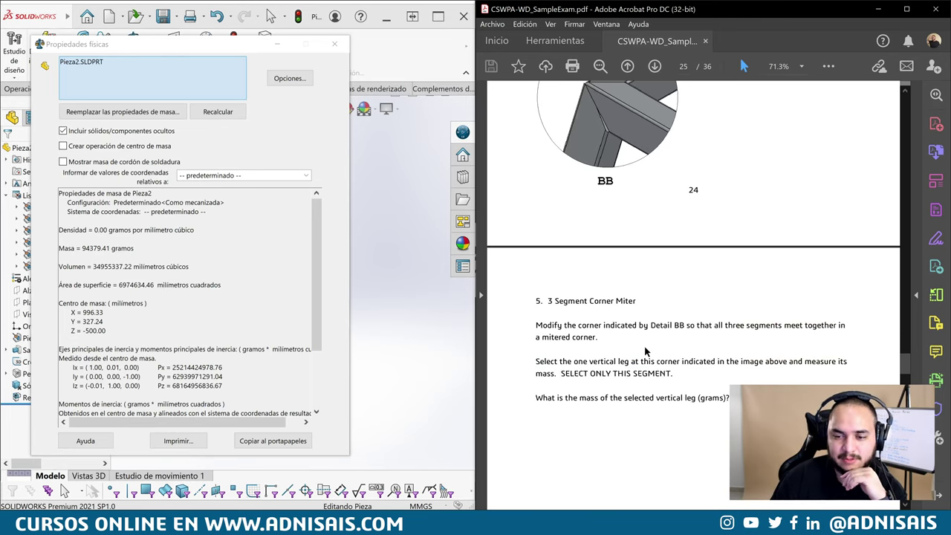
pyautogui.scroll(-3, 594, 340)
pyautogui.click(334, 44)
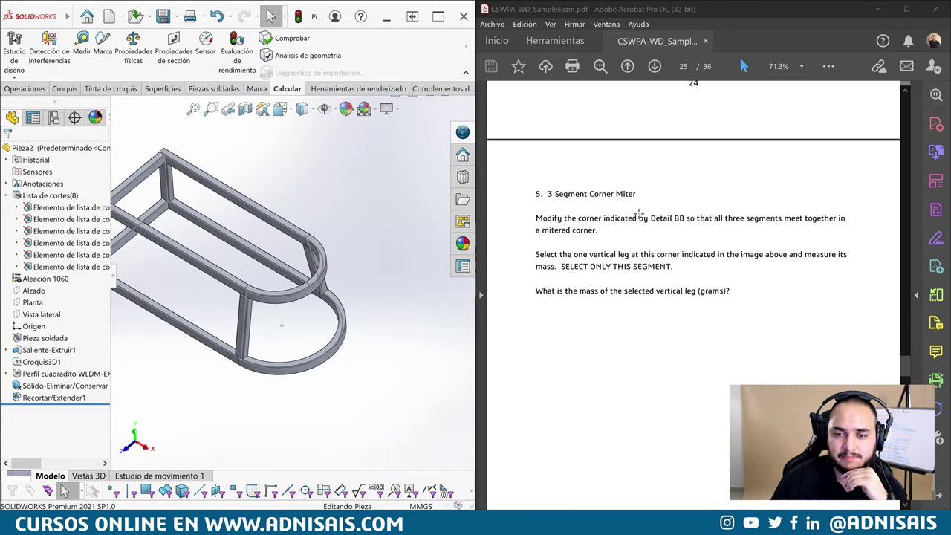
# Add Cara<3> as an extra trim boundary to Recortar/Extender1
pyautogui.scroll(2, 151, 221)
pyautogui.scroll(-6, 223, 249)
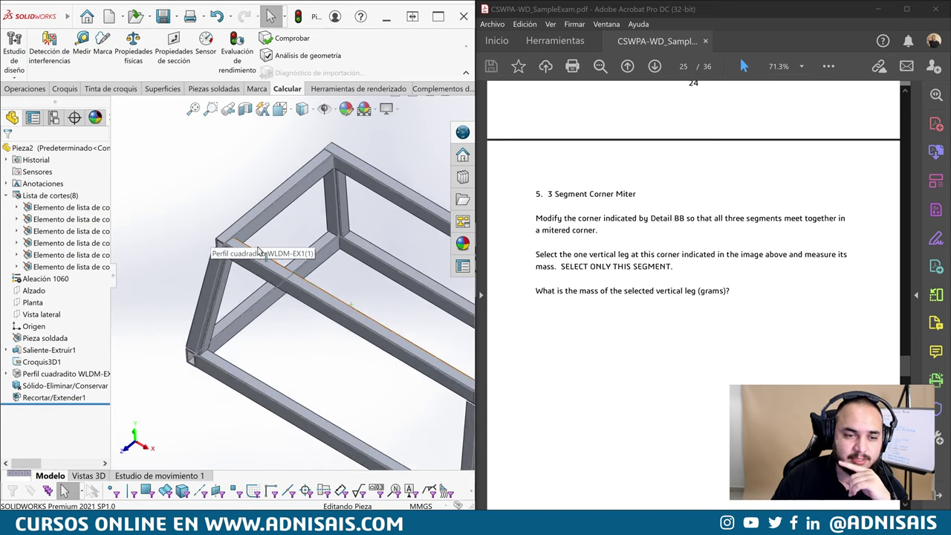
pyautogui.click(30, 374)
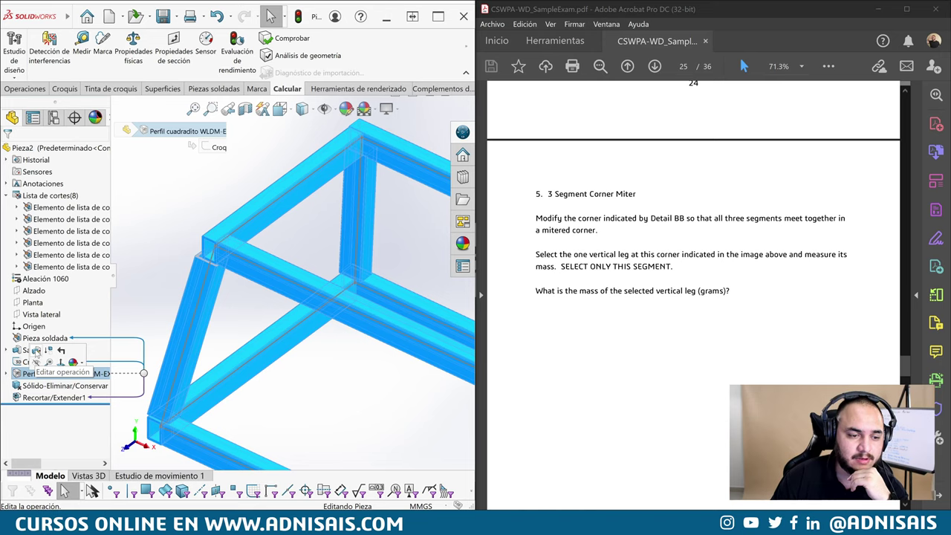
pyautogui.click(34, 397)
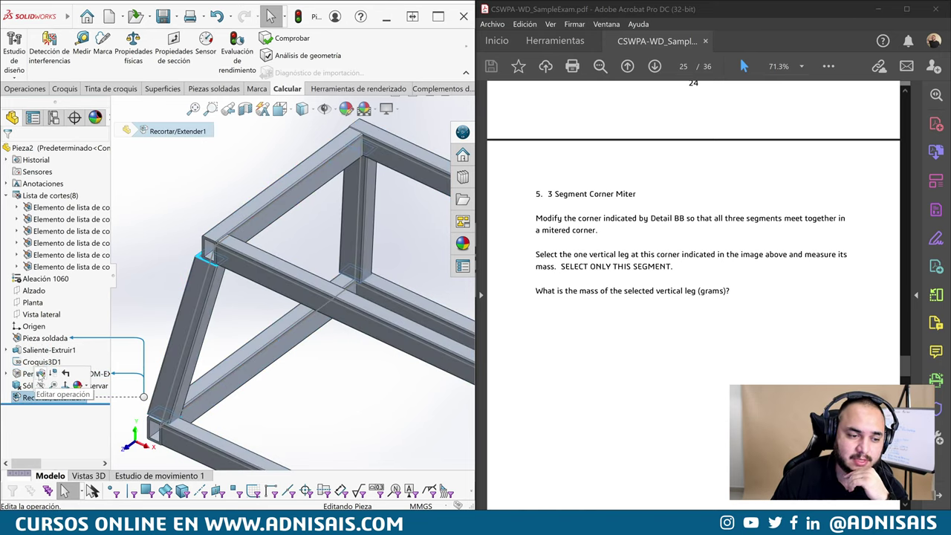
pyautogui.click(41, 374)
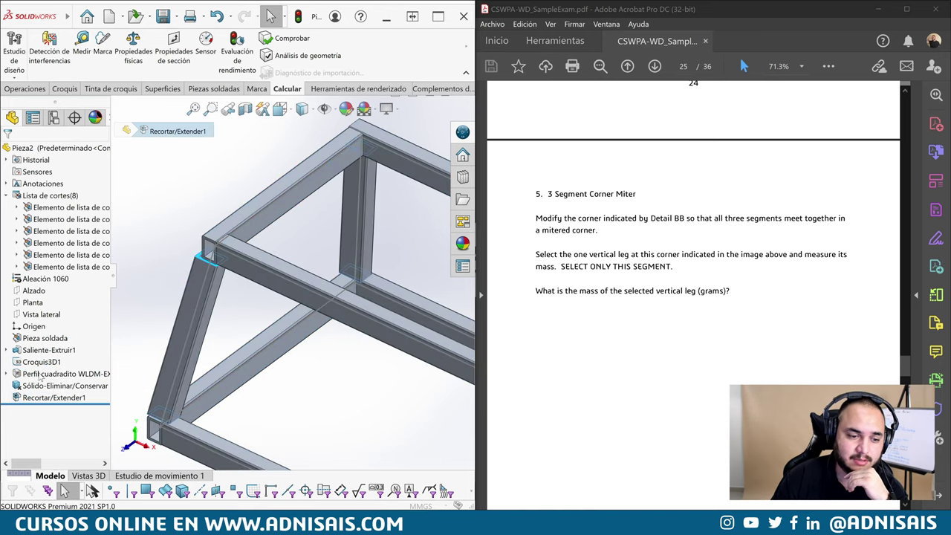
pyautogui.click(189, 314)
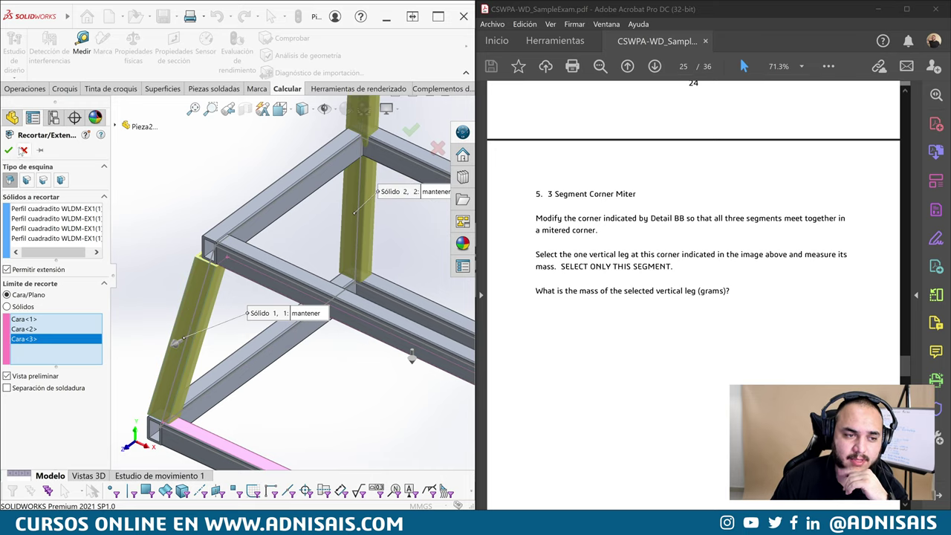
pyautogui.click(23, 150)
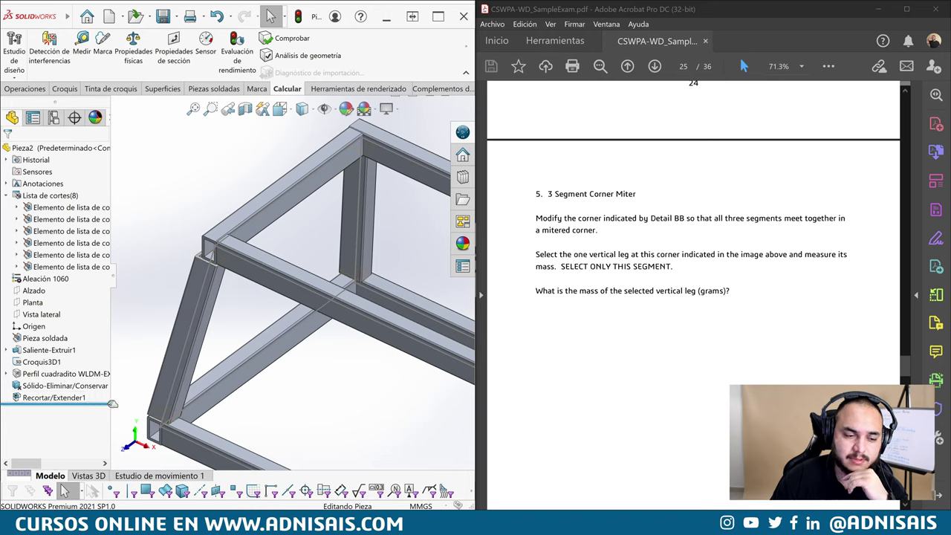
# Roll the part back above Recortar/Extender1 and check a vertical leg at the corner
pyautogui.moveTo(97, 402); pyautogui.dragTo(97, 392)
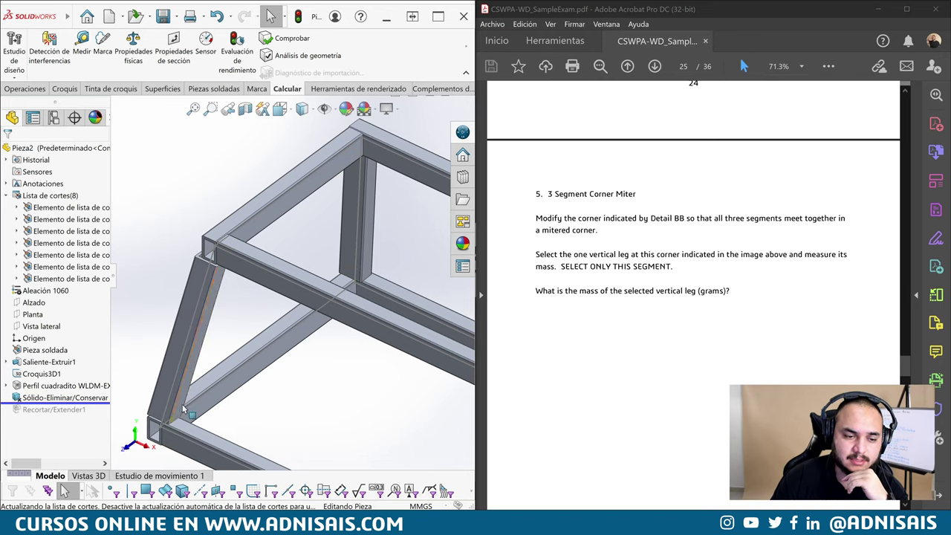
pyautogui.moveTo(176, 381)
pyautogui.mouseDown(button='middle')
pyautogui.moveTo(197, 423)
pyautogui.moveTo(158, 269)
pyautogui.mouseUp(button='middle')
pyautogui.click(197, 423)
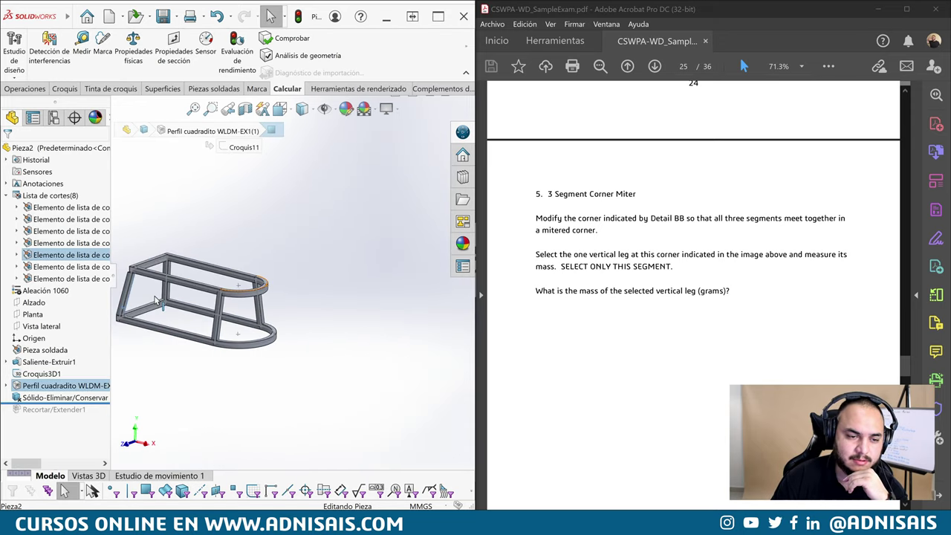
# In the Perfil cuadradito corner treatment, set Grupo 2's trim order to 1
pyautogui.scroll(3, 158, 269)
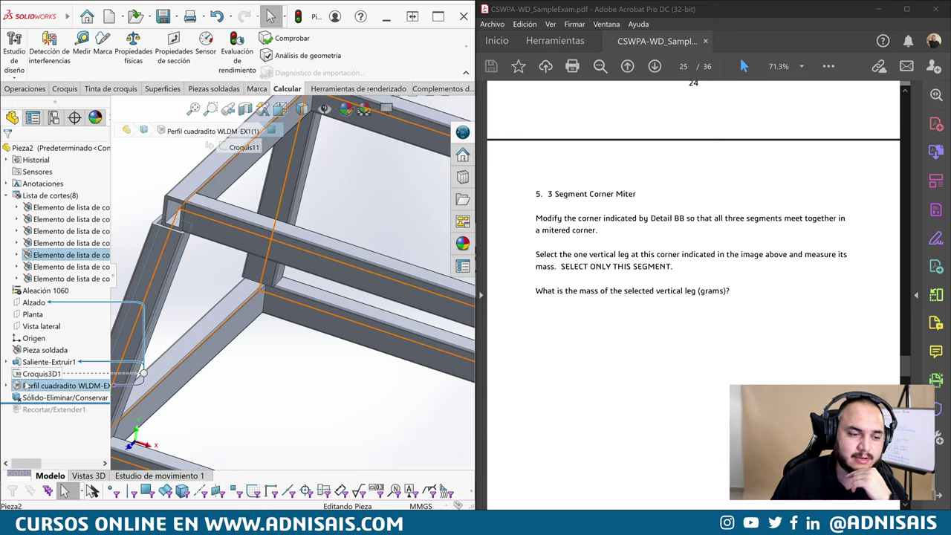
pyautogui.click(26, 386)
pyautogui.click(30, 363)
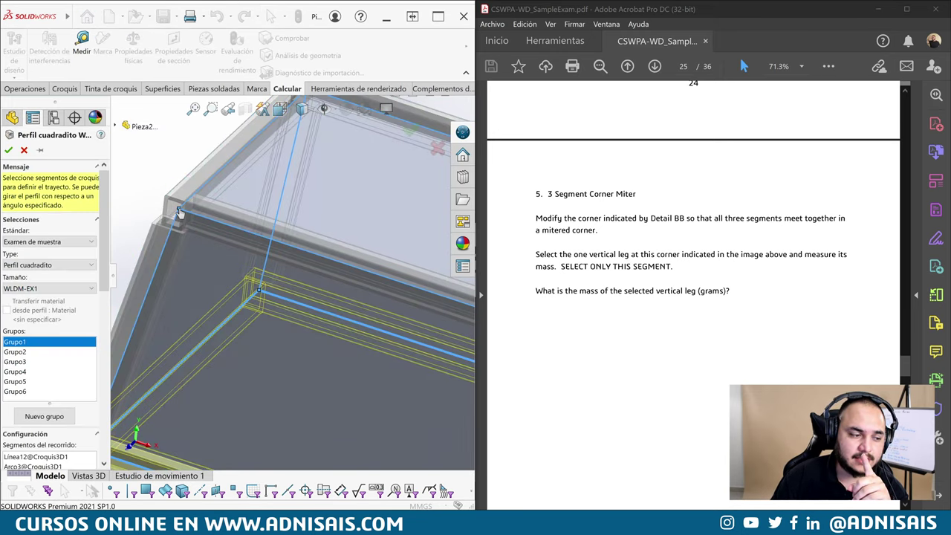
pyautogui.click(181, 216)
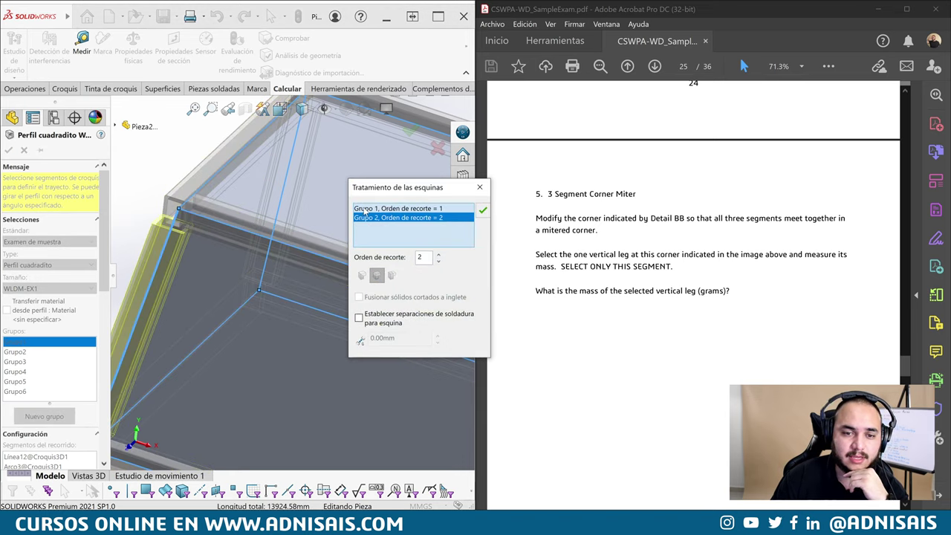
pyautogui.click(184, 215)
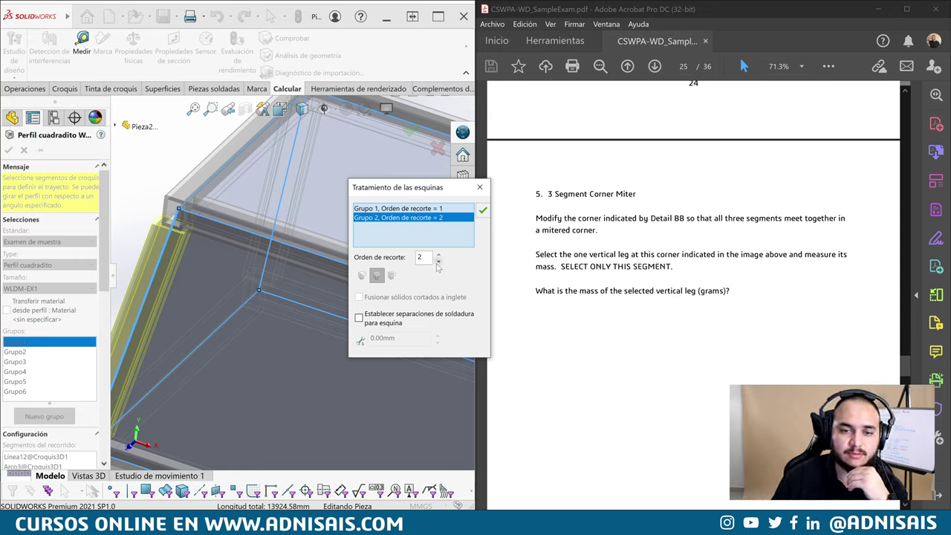
pyautogui.click(438, 262)
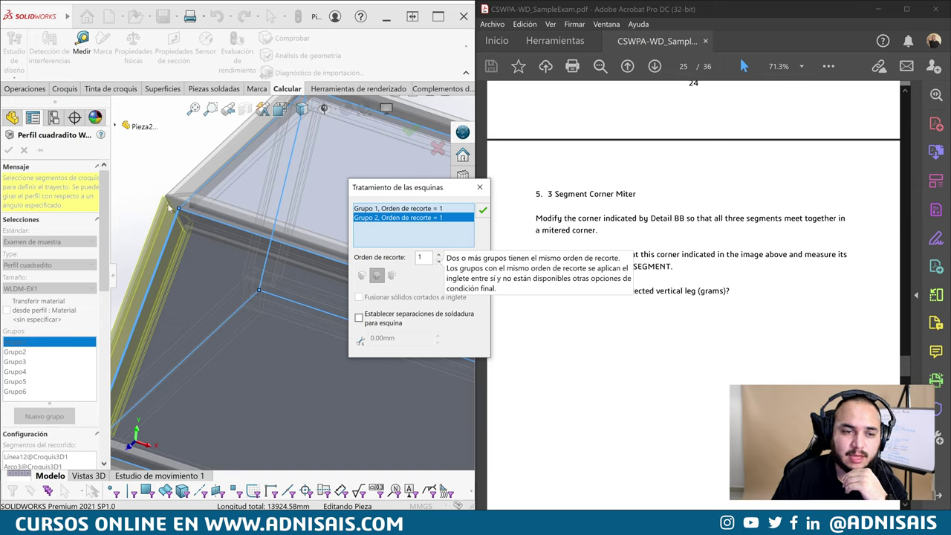
# Try Grupo 1 at trim order 2, return it to 1, and confirm the corner treatment
pyautogui.scroll(-2, 169, 209)
pyautogui.scroll(-2, 163, 230)
pyautogui.scroll(-2, 158, 252)
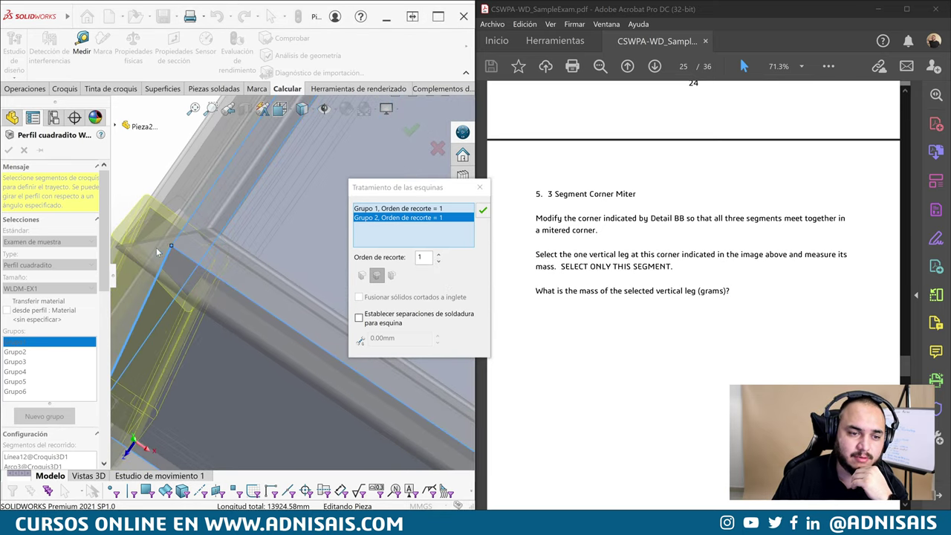
pyautogui.moveTo(157, 253)
pyautogui.mouseDown(button='middle')
pyautogui.moveTo(239, 169)
pyautogui.moveTo(326, 194)
pyautogui.mouseUp(button='middle')
pyautogui.click(437, 211)
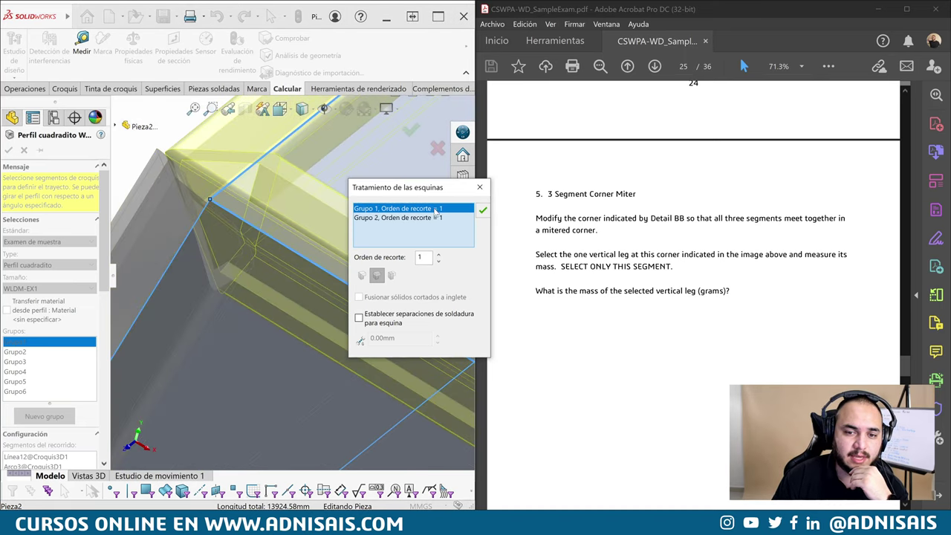
pyautogui.click(439, 255)
pyautogui.moveTo(331, 244); pyautogui.dragTo(310, 238, button='middle')
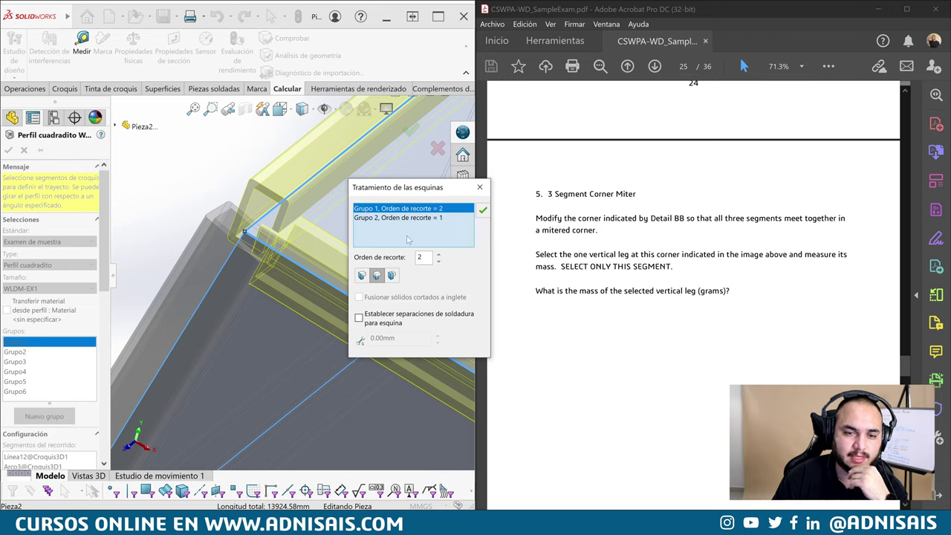
pyautogui.click(438, 261)
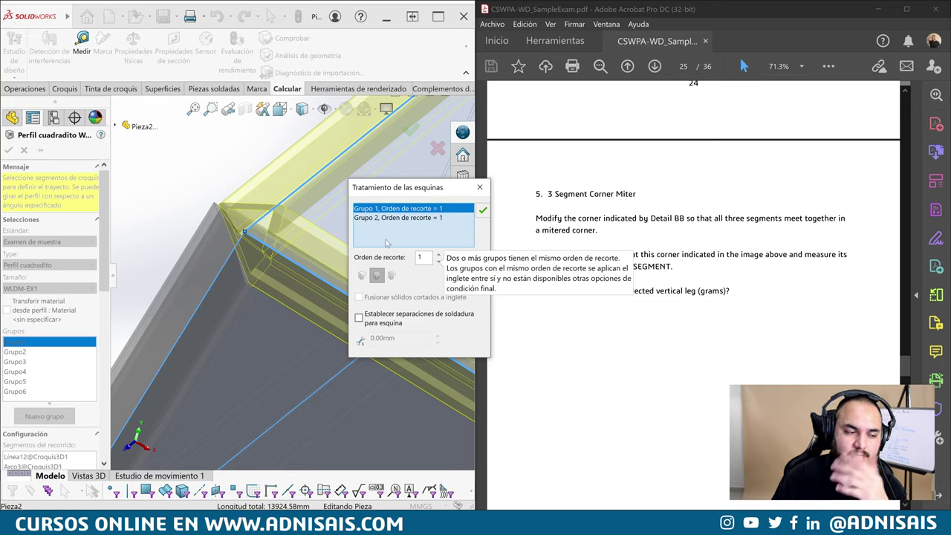
pyautogui.click(482, 211)
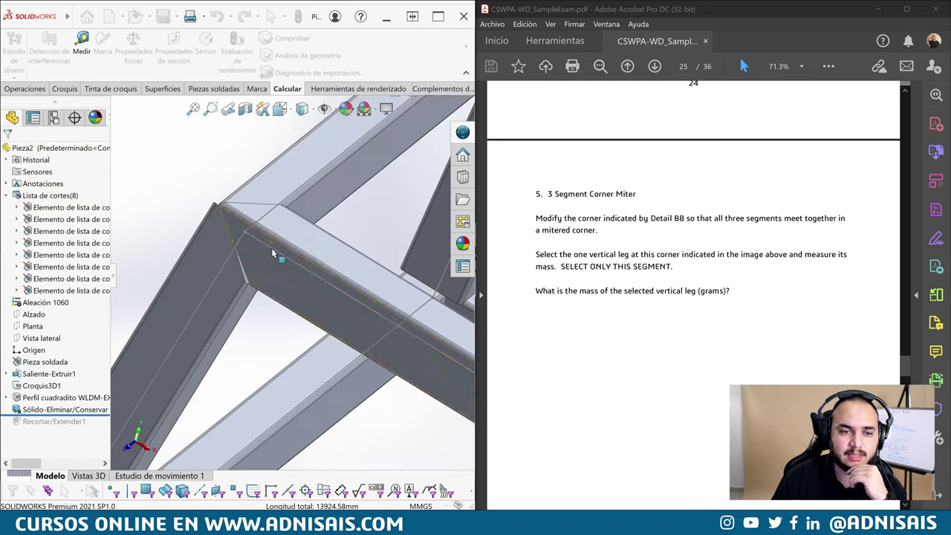
# Orbit the frame so the mitered corner matches the Detail BB view
pyautogui.moveTo(266, 241)
pyautogui.mouseDown(button='middle')
pyautogui.moveTo(294, 183)
pyautogui.moveTo(297, 257)
pyautogui.moveTo(282, 238)
pyautogui.mouseUp(button='middle')
pyautogui.scroll(1, 650, 219)
pyautogui.scroll(2, 650, 219)
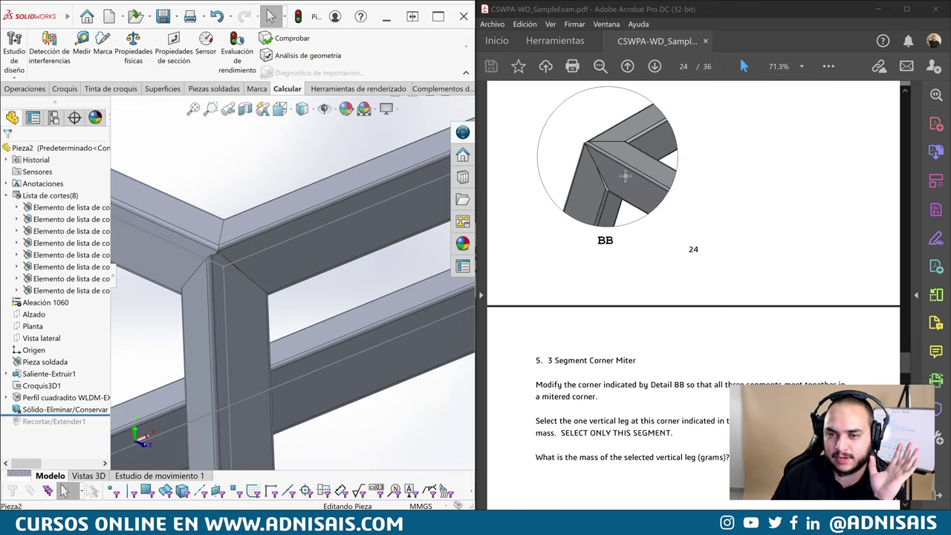
pyautogui.moveTo(332, 245)
pyautogui.mouseDown(button='middle')
pyautogui.moveTo(273, 256)
pyautogui.moveTo(267, 246)
pyautogui.moveTo(329, 215)
pyautogui.moveTo(349, 223)
pyautogui.mouseUp(button='middle')
# Highlight the exam's instruction to select only one leg, then pick the vertical leg
pyautogui.scroll(3, 267, 247)
pyautogui.scroll(-1, 719, 253)
pyautogui.scroll(-2, 719, 253)
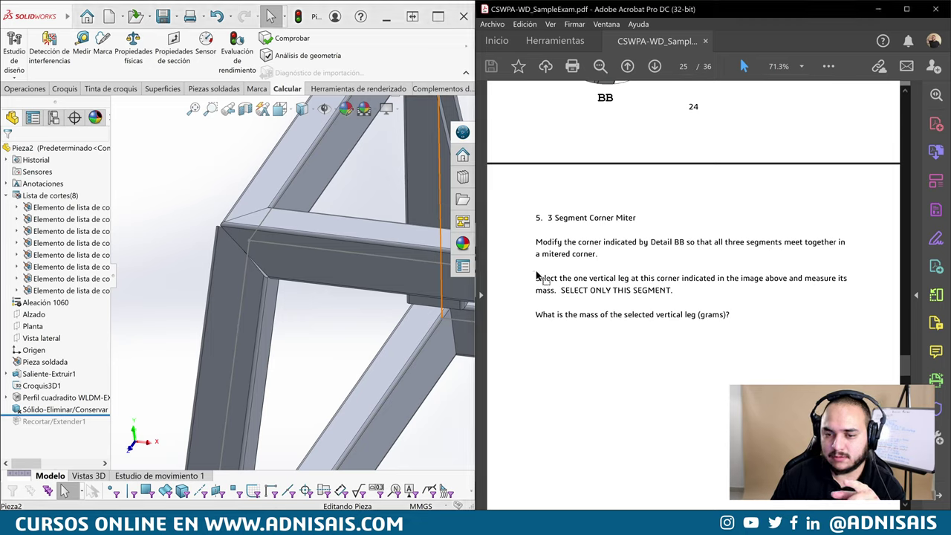
pyautogui.moveTo(532, 275)
pyautogui.mouseDown()
pyautogui.moveTo(677, 301)
pyautogui.moveTo(853, 308)
pyautogui.mouseUp()
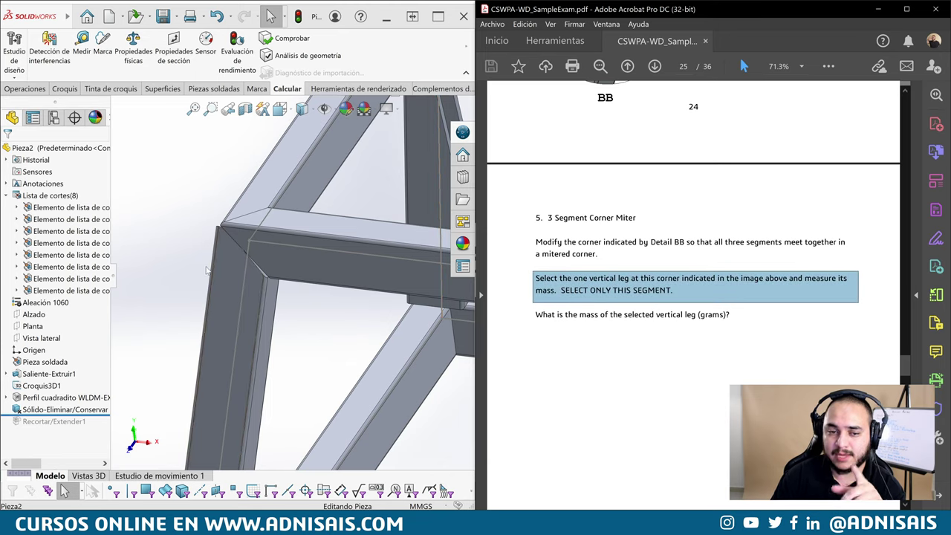
pyautogui.click(234, 274)
# Measure the vertical leg alone in Propiedades físicas, reading a mass of 4602.09 g
pyautogui.moveTo(234, 275); pyautogui.dragTo(316, 360, button='middle')
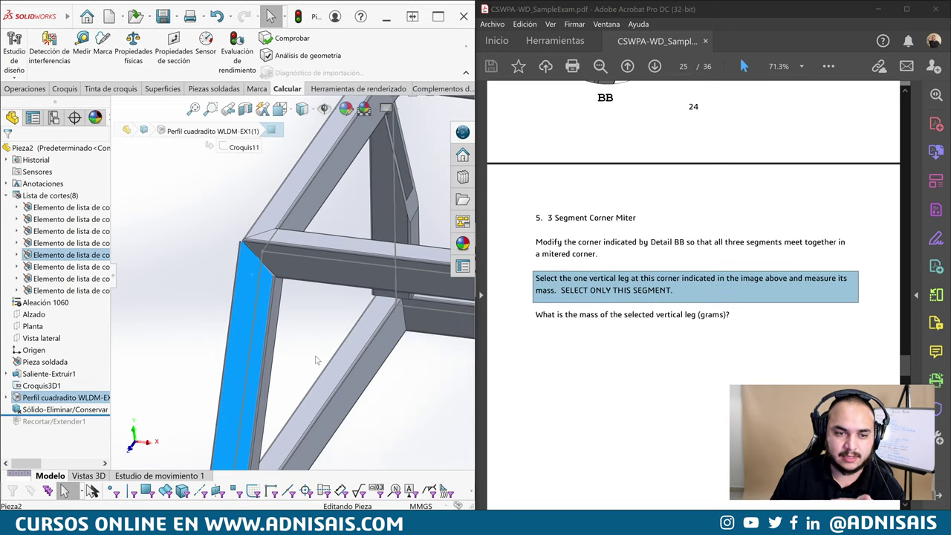
pyautogui.click(316, 361)
pyautogui.click(134, 48)
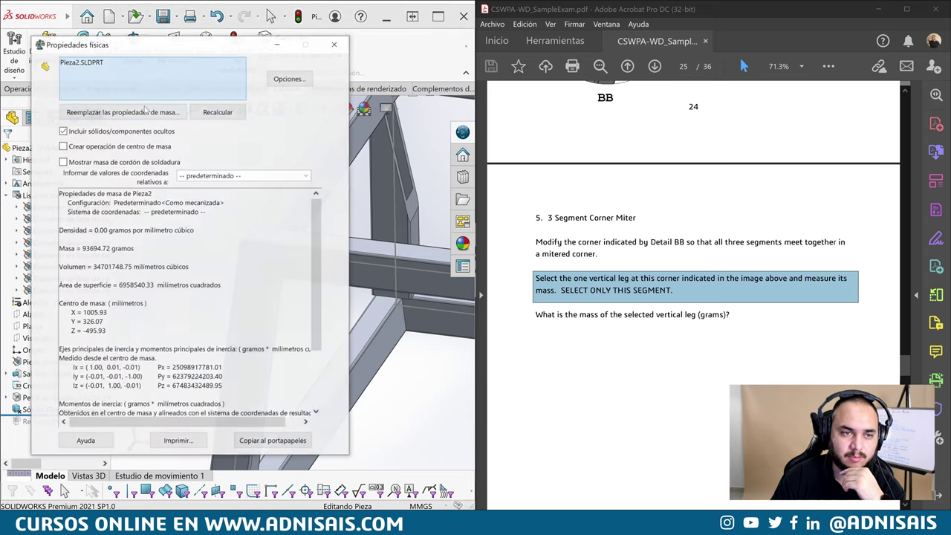
pyautogui.click(119, 78)
pyautogui.moveTo(149, 44); pyautogui.dragTo(461, 53)
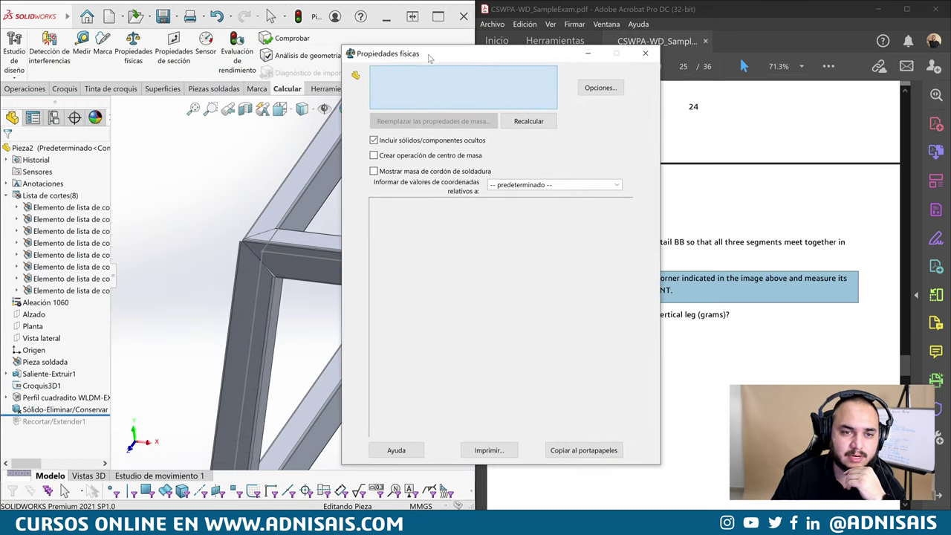
pyautogui.click(252, 287)
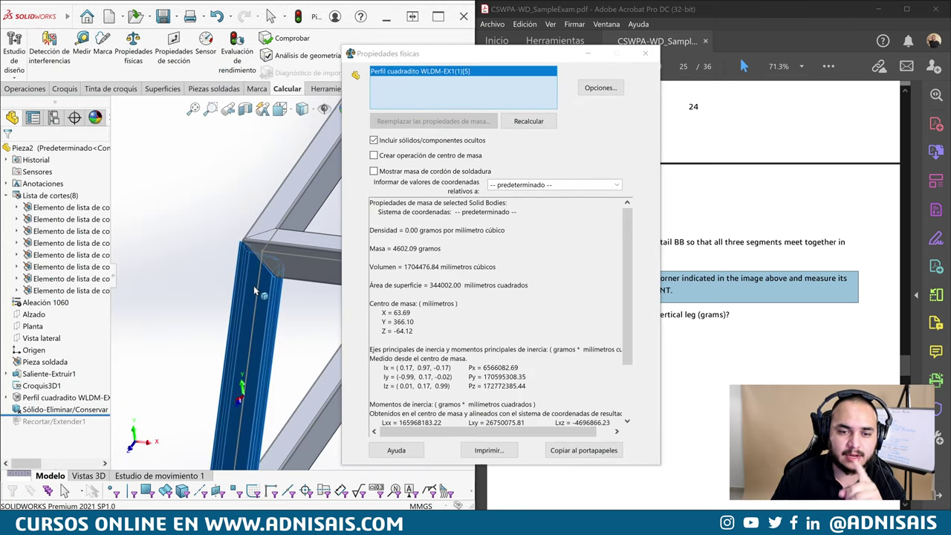
pyautogui.moveTo(476, 59); pyautogui.dragTo(244, 46)
# Highlight answer 5, 4602.09, in the exam's answer key
pyautogui.scroll(-4, 517, 260)
pyautogui.scroll(-4, 687, 340)
pyautogui.scroll(-3, 686, 340)
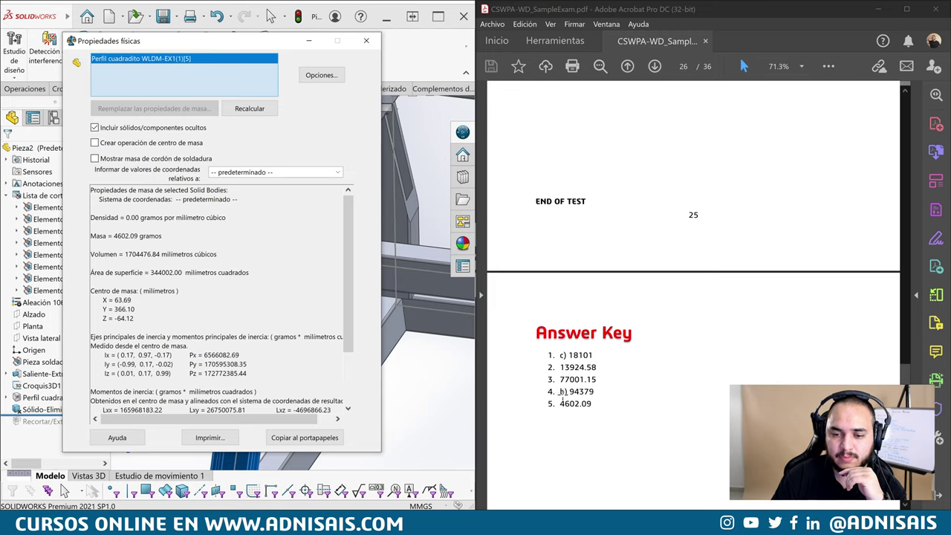
pyautogui.moveTo(558, 401); pyautogui.dragTo(603, 427)
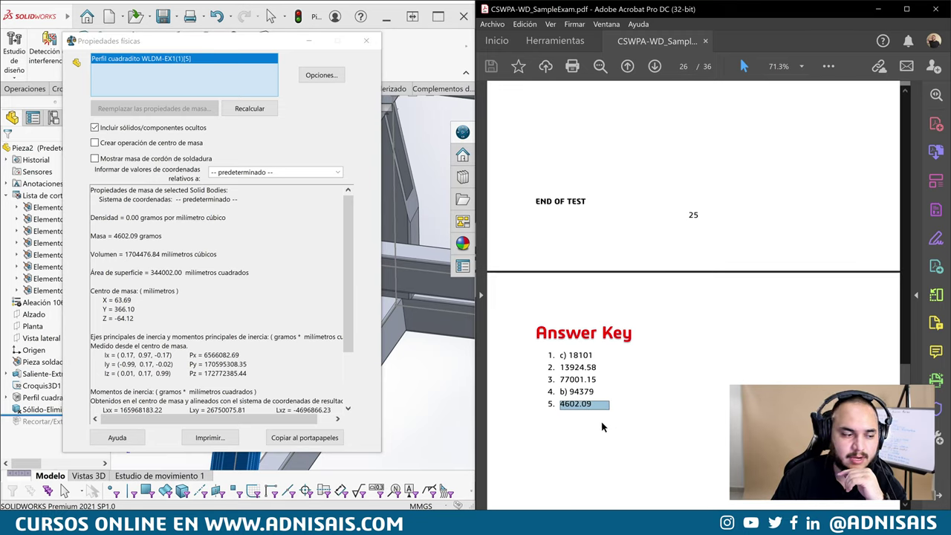